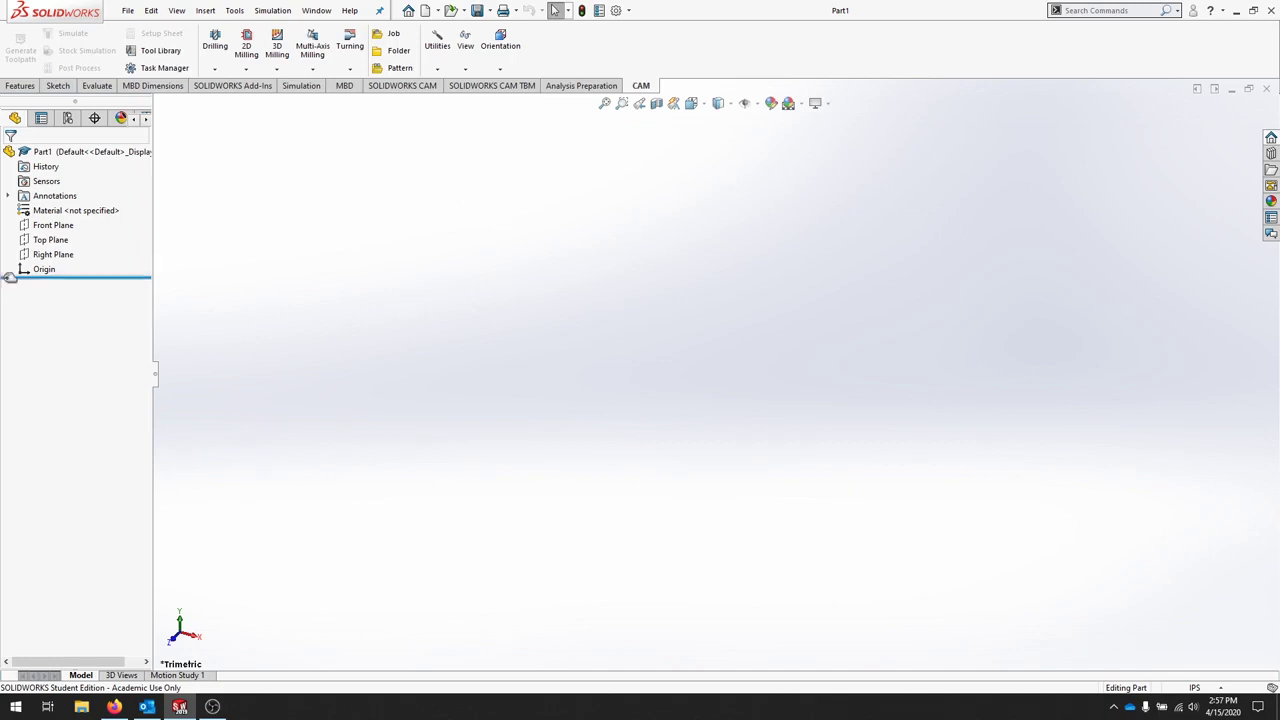
- Start a sketch on the Front Plane and draw a circle of about 1.78 in radius centred on the origin
{"action": "left_click", "coordinate": [57, 85]}
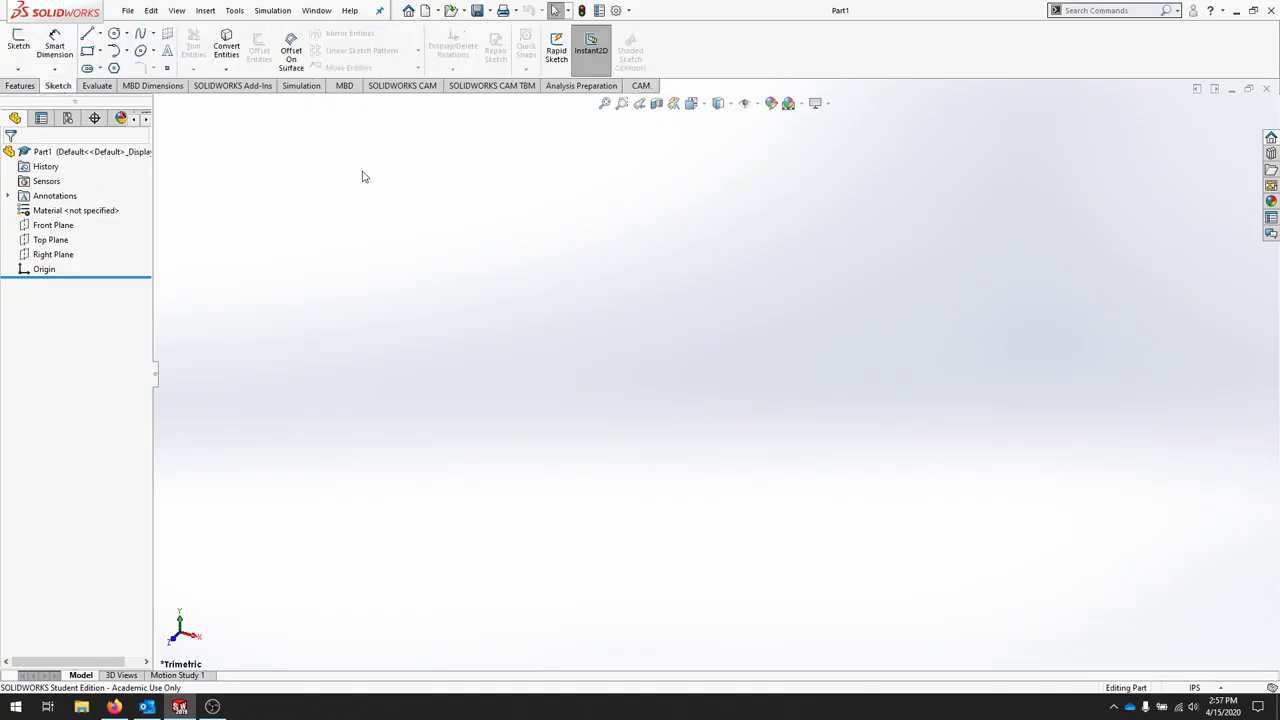
{"action": "left_click", "coordinate": [18, 42]}
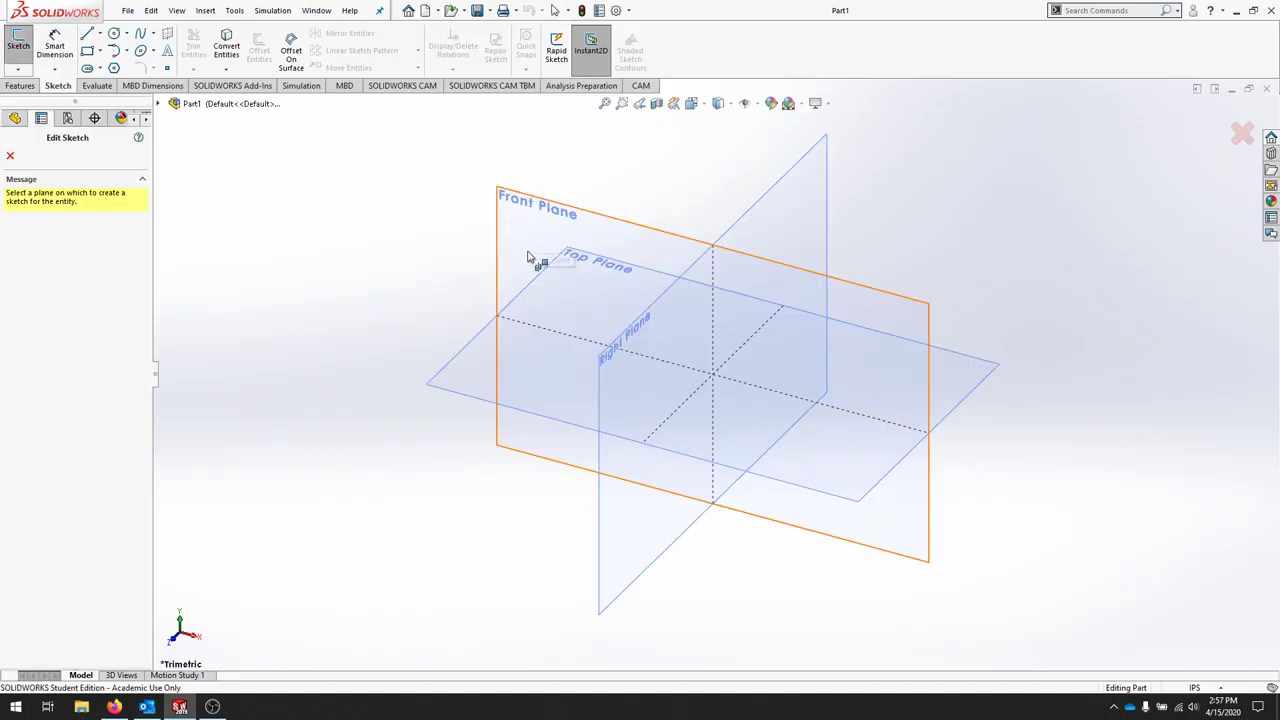
{"action": "left_click", "coordinate": [521, 245]}
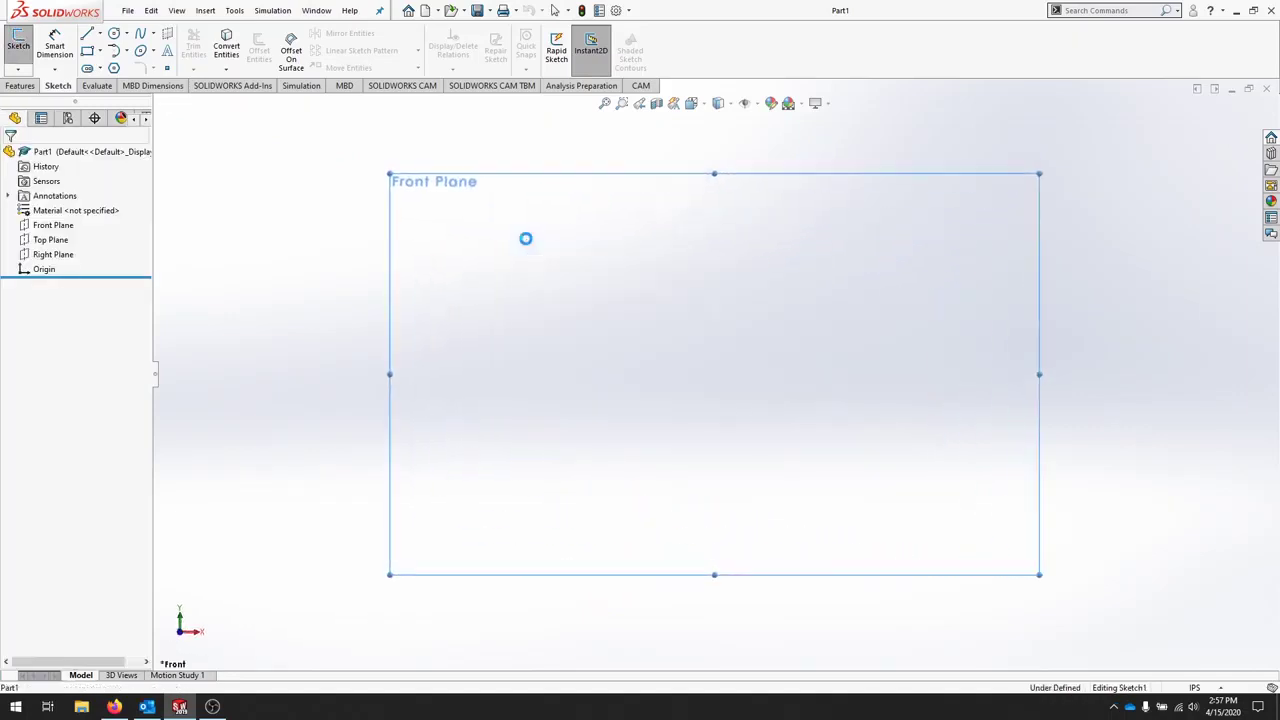
{"action": "left_click", "coordinate": [114, 33]}
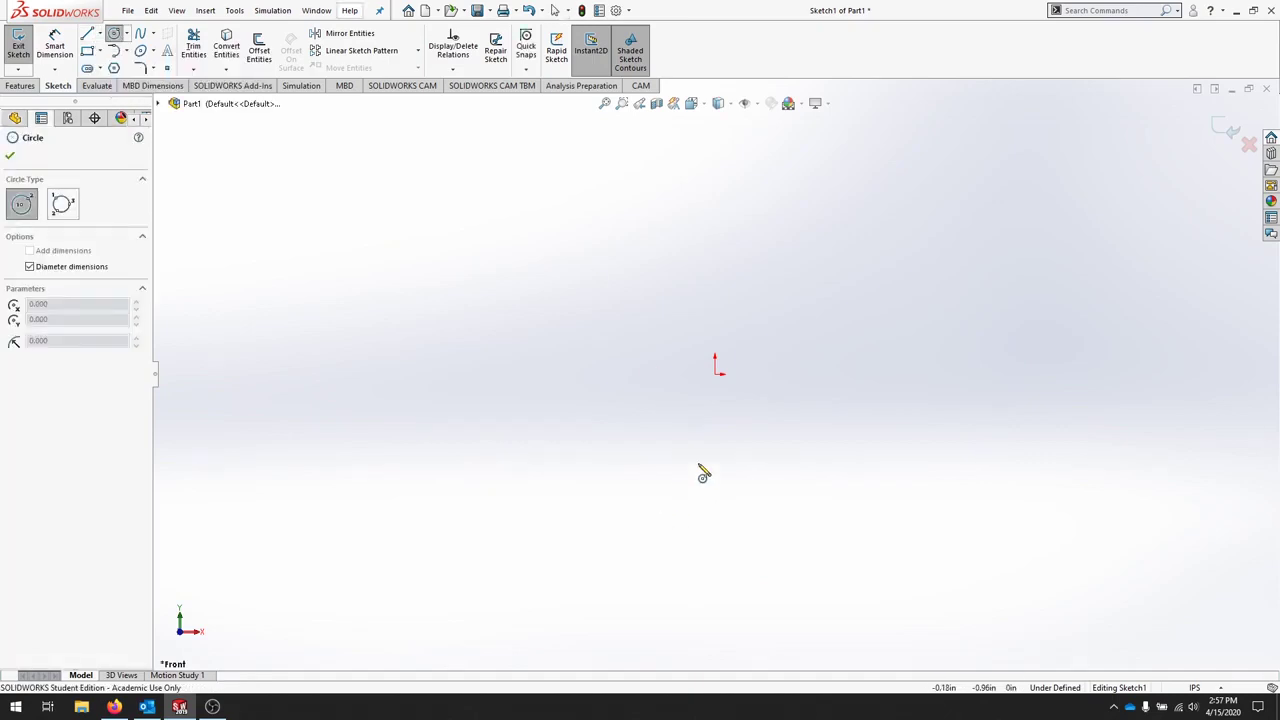
{"action": "left_click", "coordinate": [716, 368]}
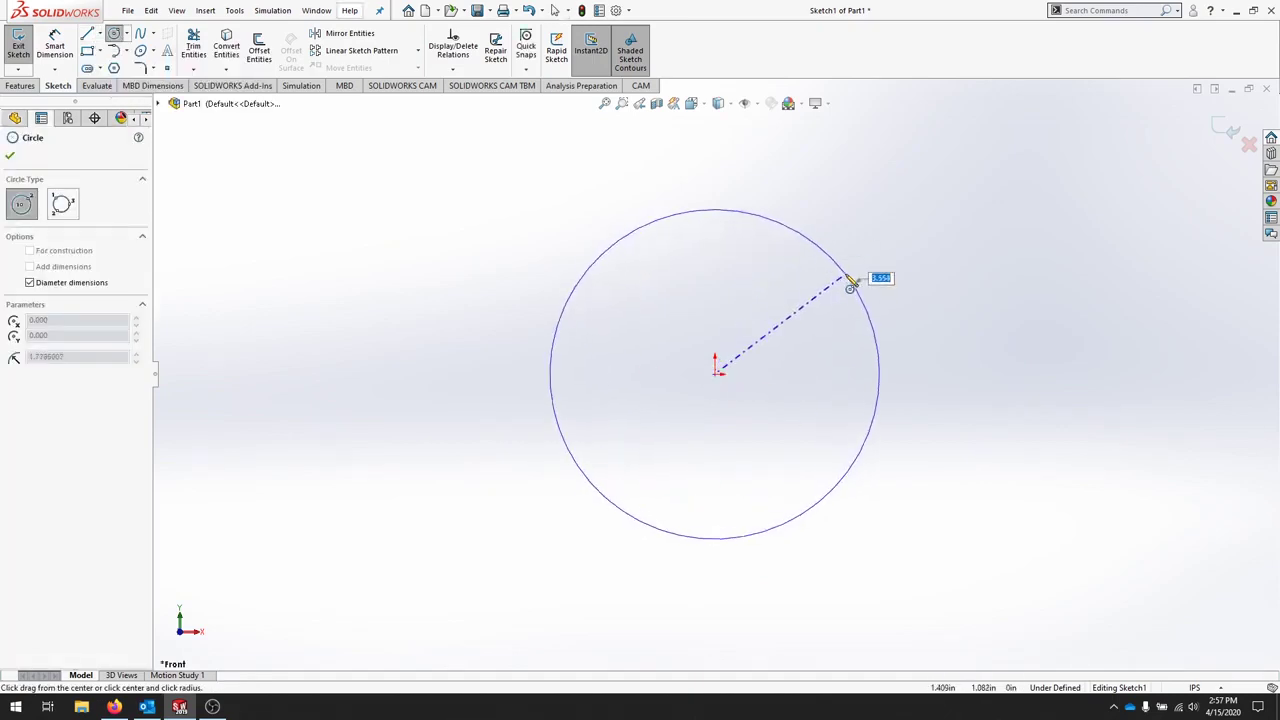
{"action": "left_click", "coordinate": [850, 285]}
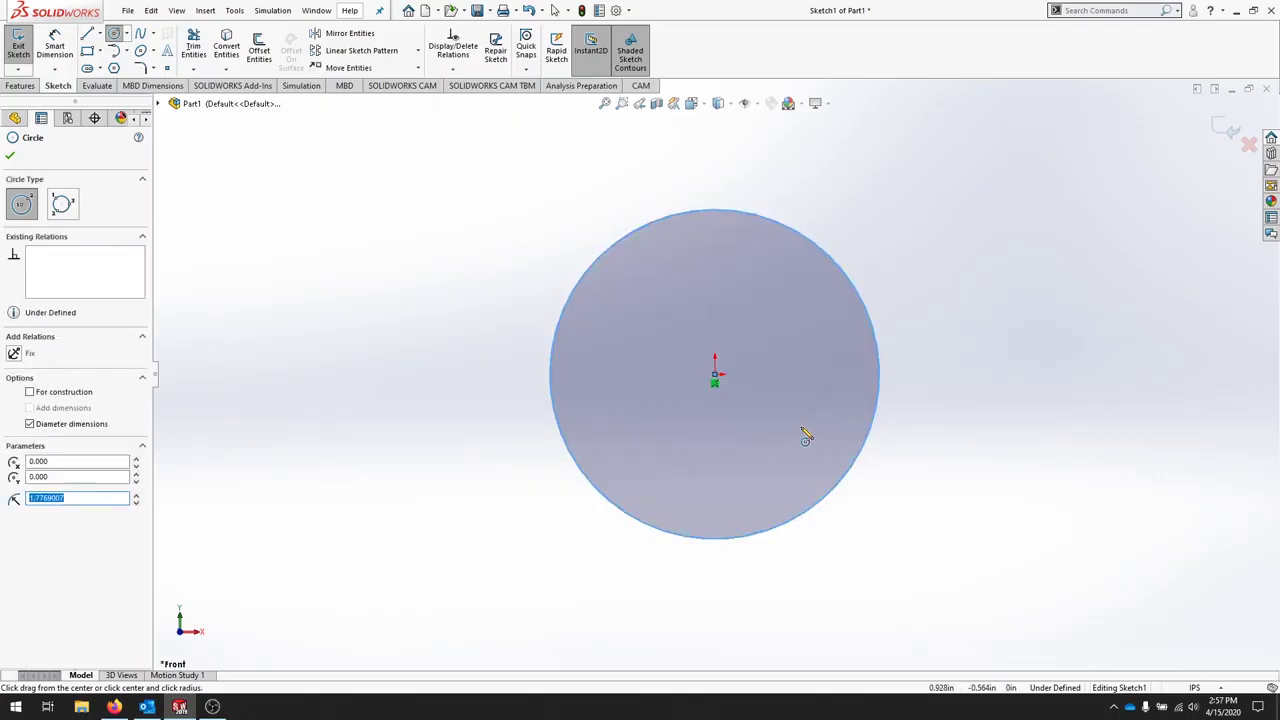
- Sketch three connected lines inside the circle's upper right: about 0.96 in horizontal, 0.81 in vertical and 1.38 in horizontal, both ends on the circle
{"action": "left_click", "coordinate": [87, 33]}
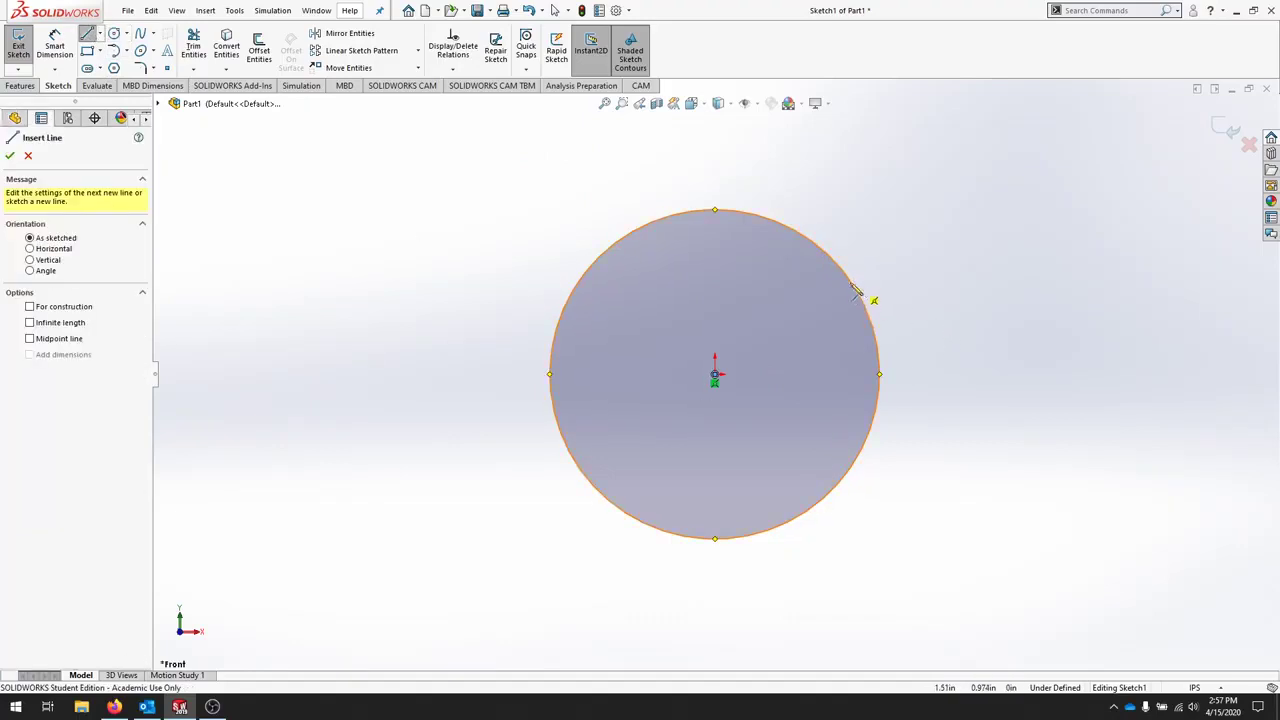
{"action": "left_click", "coordinate": [836, 264]}
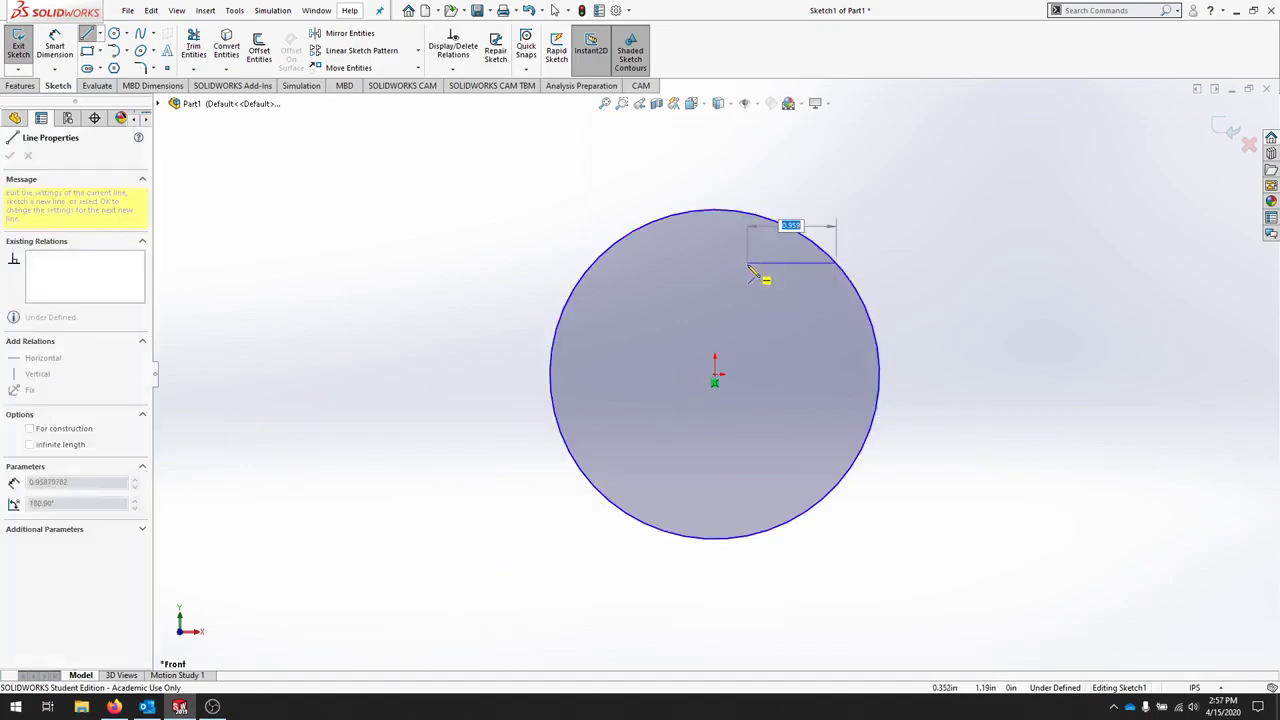
{"action": "left_click", "coordinate": [747, 263]}
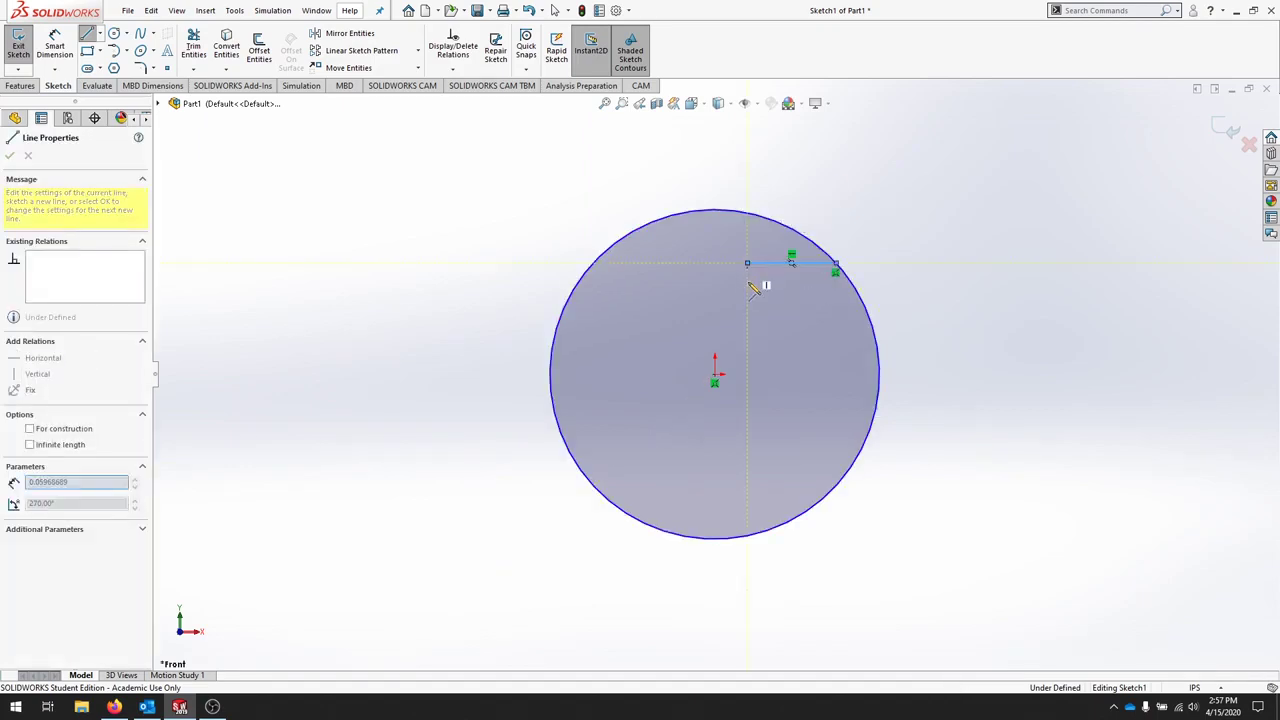
{"action": "left_click", "coordinate": [747, 338]}
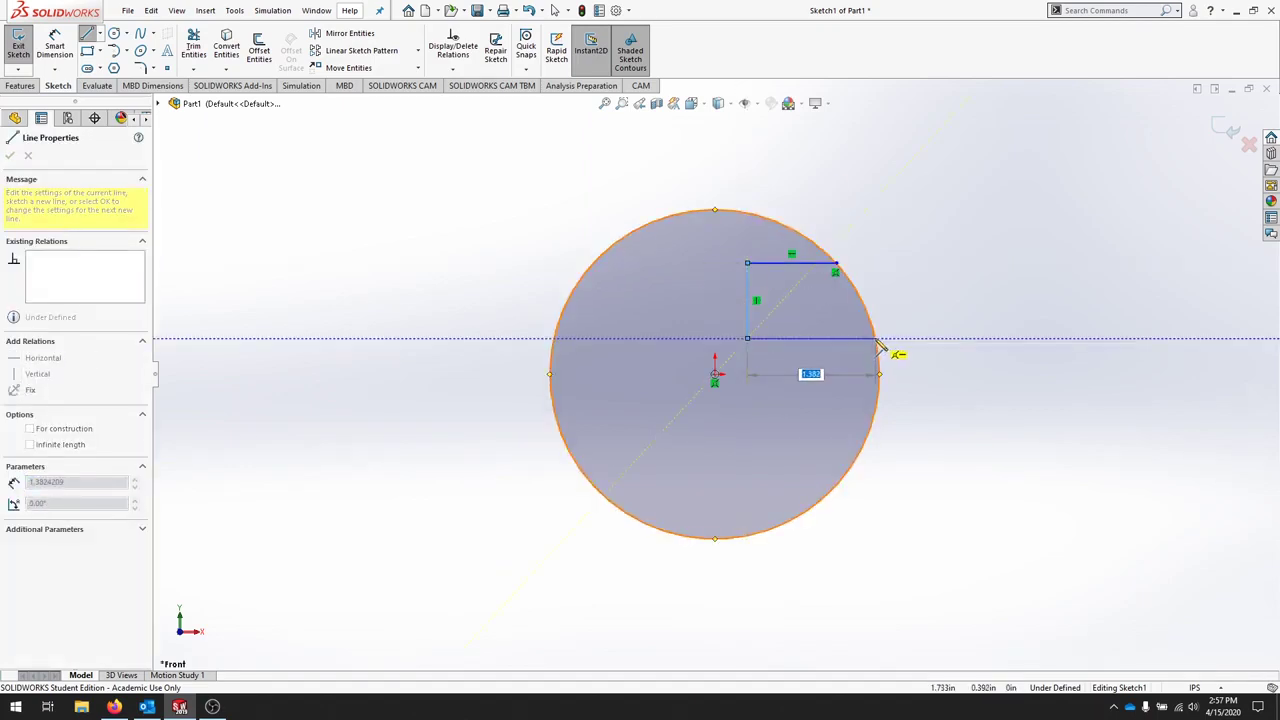
{"action": "left_click", "coordinate": [879, 339]}
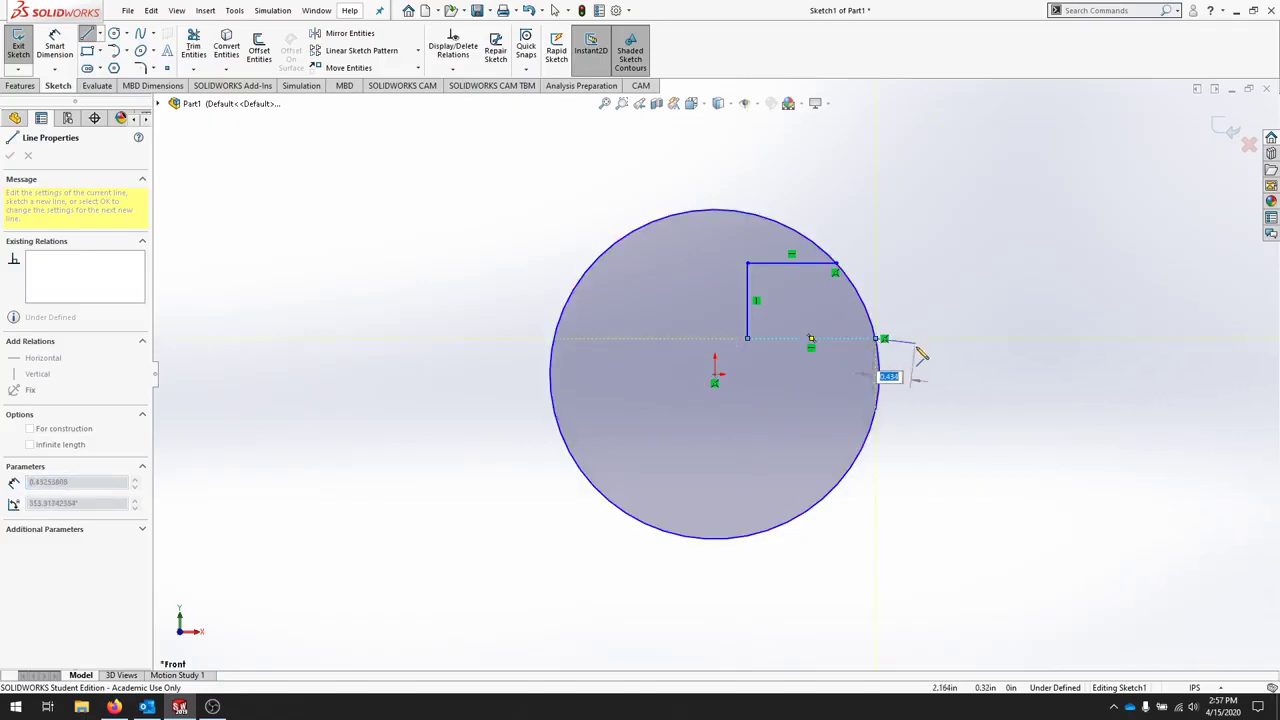
{"action": "key", "text": "Escape"}
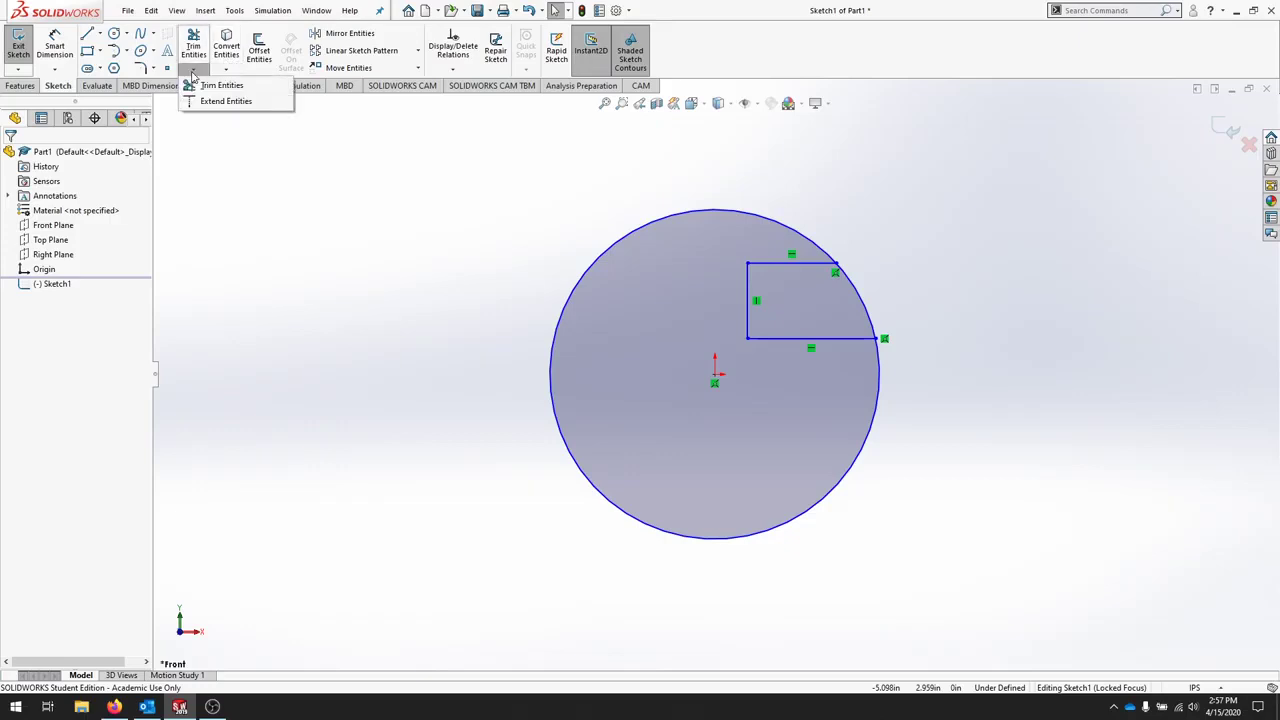
- Power trim the circle, keeping only the arc that joins the open ends of the two horizontal lines
{"action": "left_click", "coordinate": [194, 70]}
{"action": "left_click", "coordinate": [215, 85]}
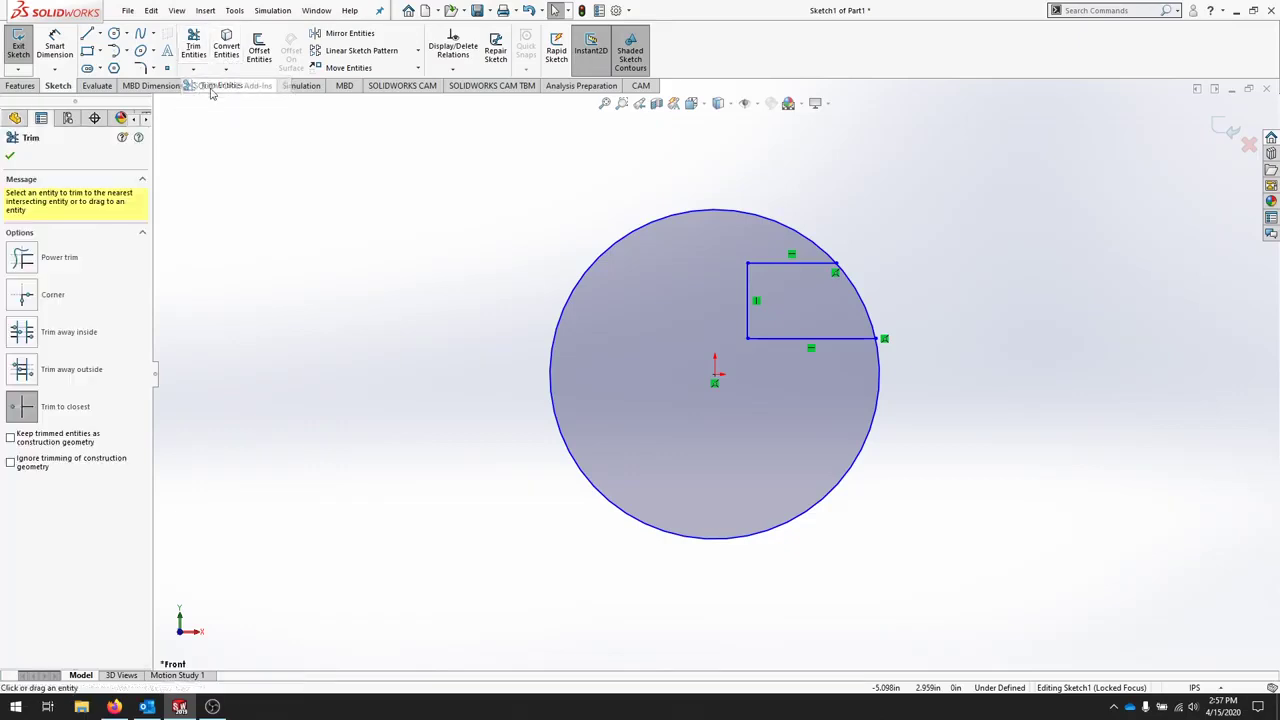
{"action": "left_click", "coordinate": [25, 265]}
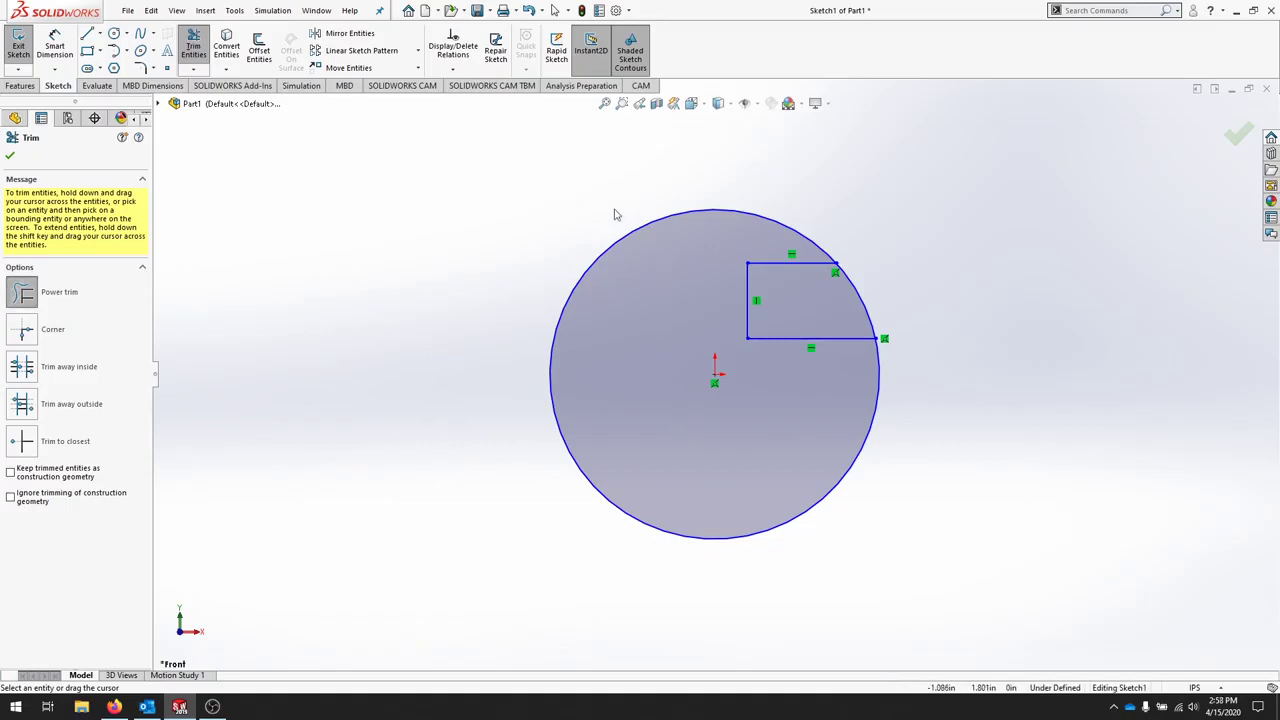
{"action": "left_click_drag", "start_coordinate": [611, 211], "coordinate": [648, 290]}
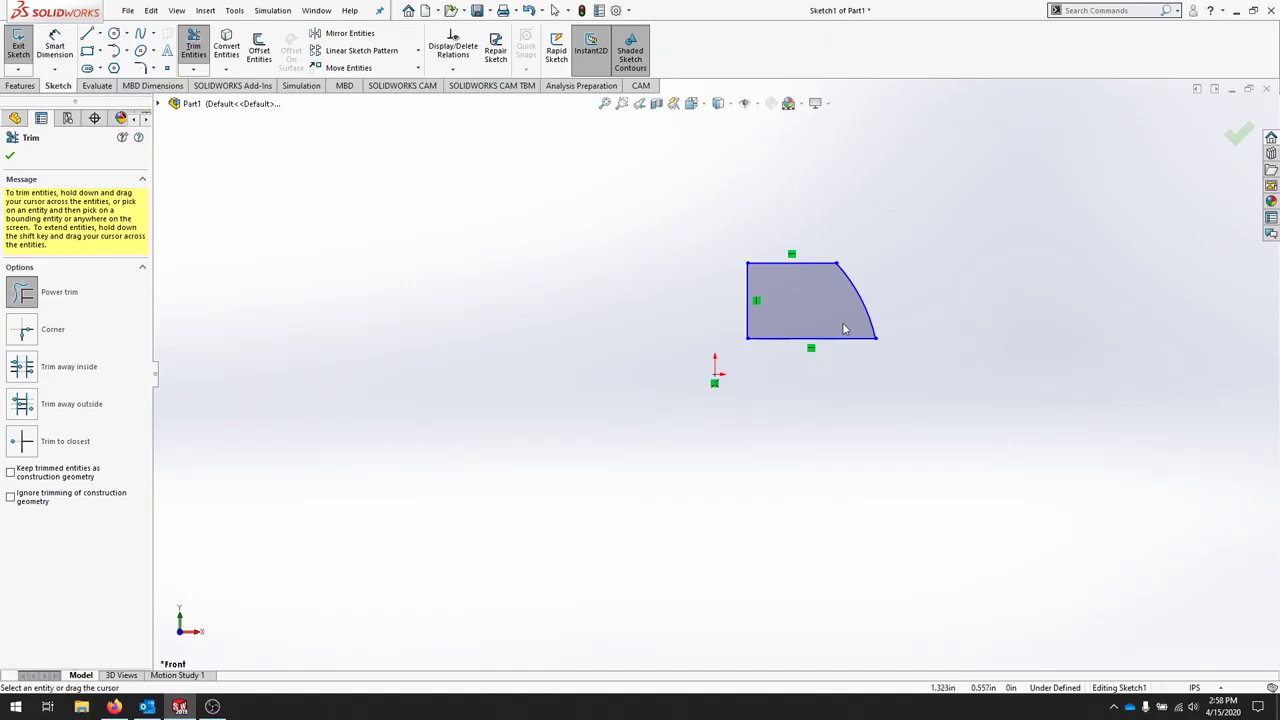
{"action": "left_click", "coordinate": [10, 158]}
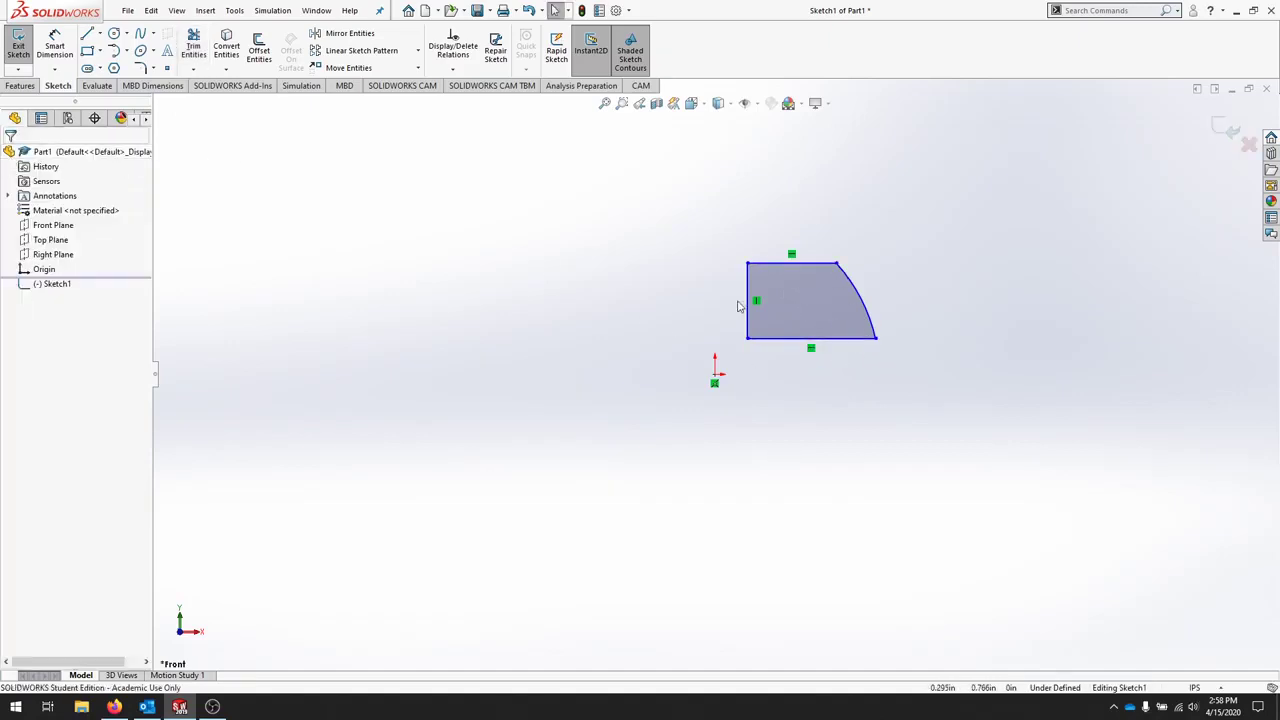
- Dimension the profile's vertical line at 1.5 in
{"action": "scroll", "coordinate": [837, 269], "scroll_direction": "down", "scroll_amount": 3}
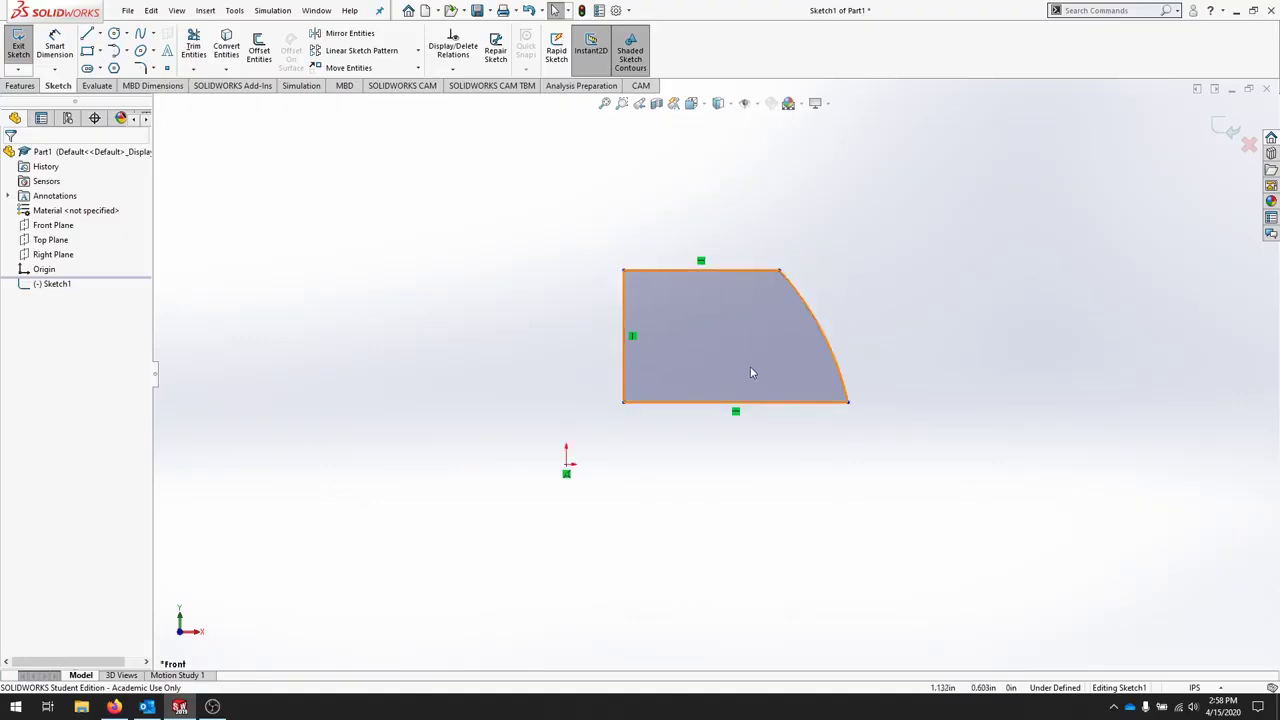
{"action": "left_click", "coordinate": [55, 48]}
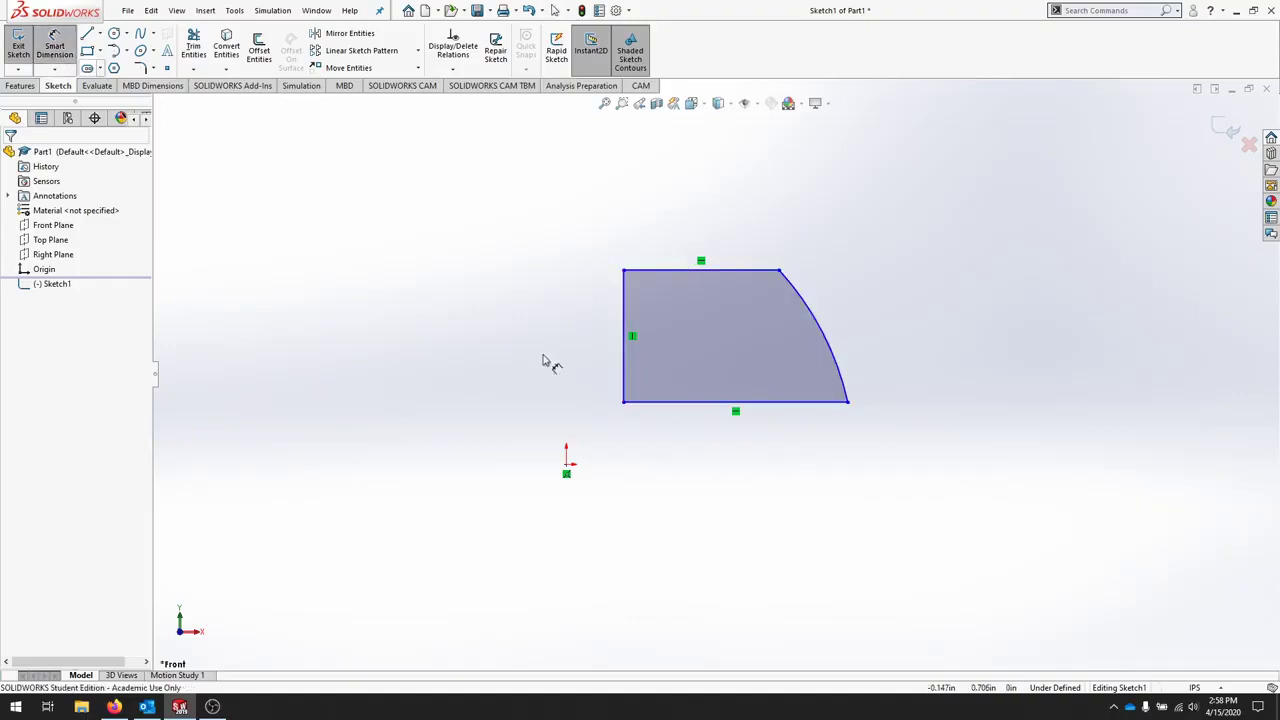
{"action": "left_click", "coordinate": [623, 349]}
{"action": "left_click", "coordinate": [583, 360]}
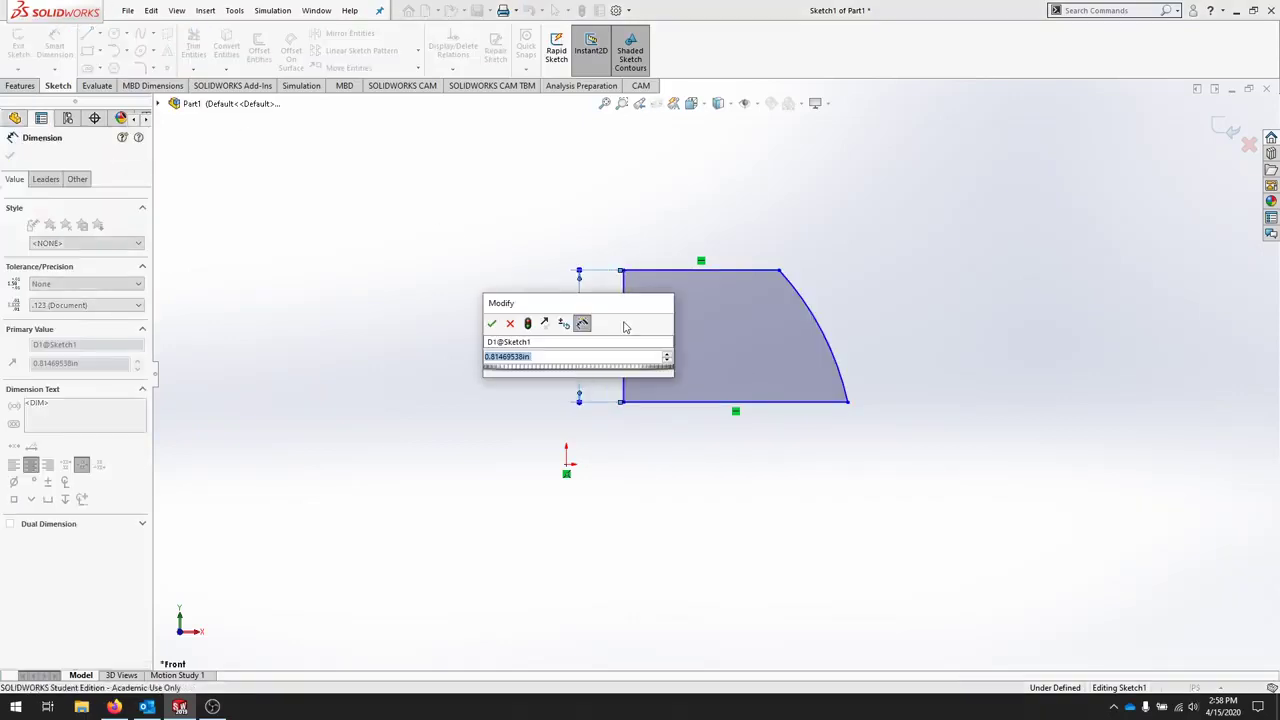
{"action": "type", "text": "1.5"}
{"action": "key", "text": "Return"}
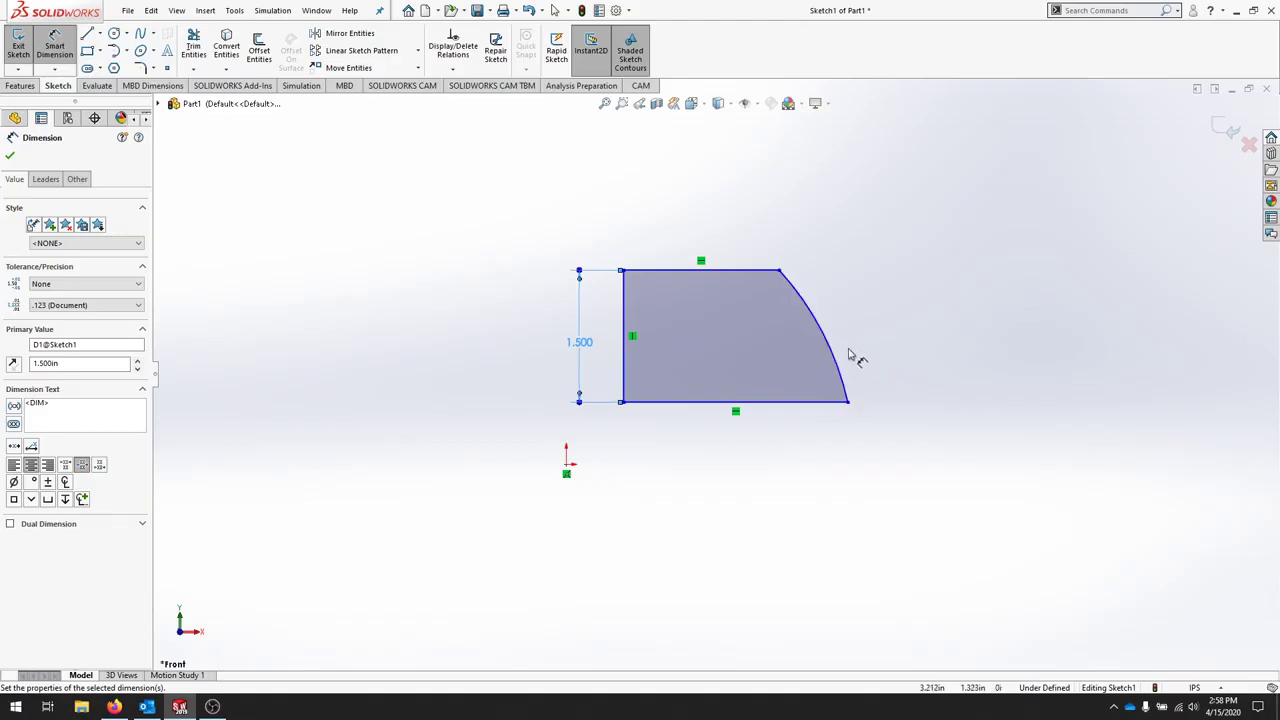
- Dimension the radius of the profile's arc at 2 in
{"action": "left_click", "coordinate": [835, 358]}
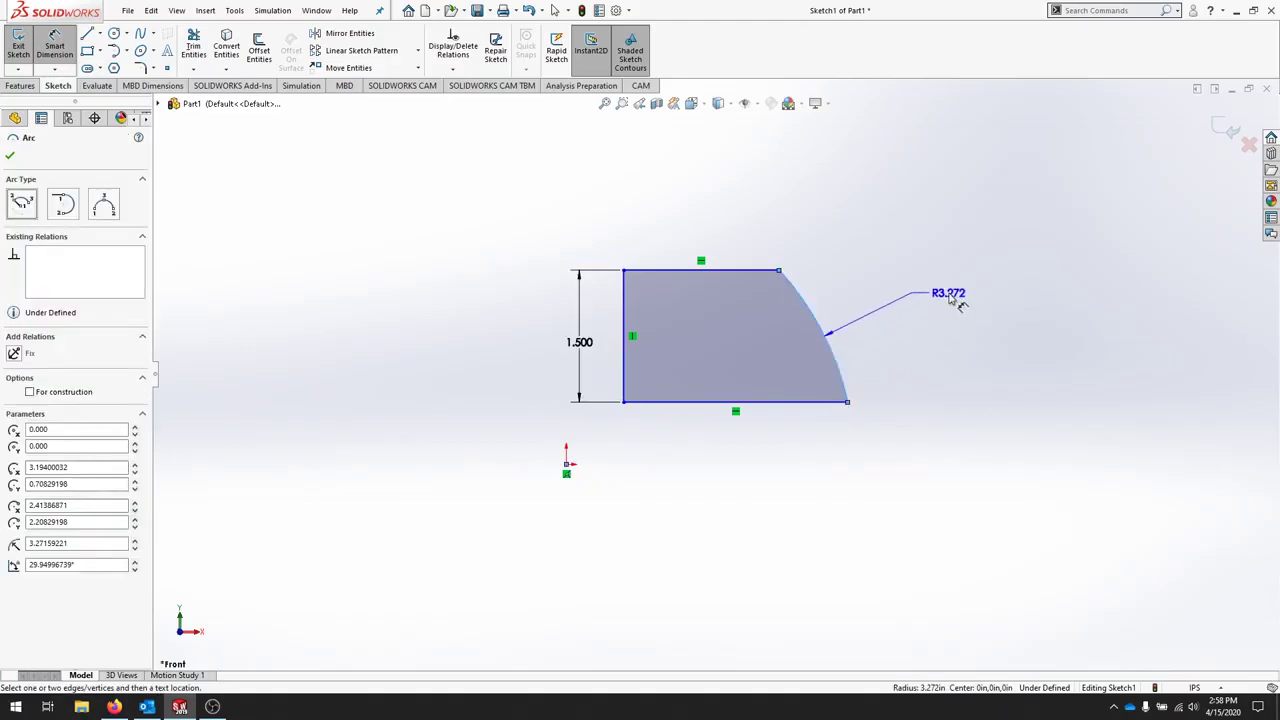
{"action": "left_click", "coordinate": [921, 296]}
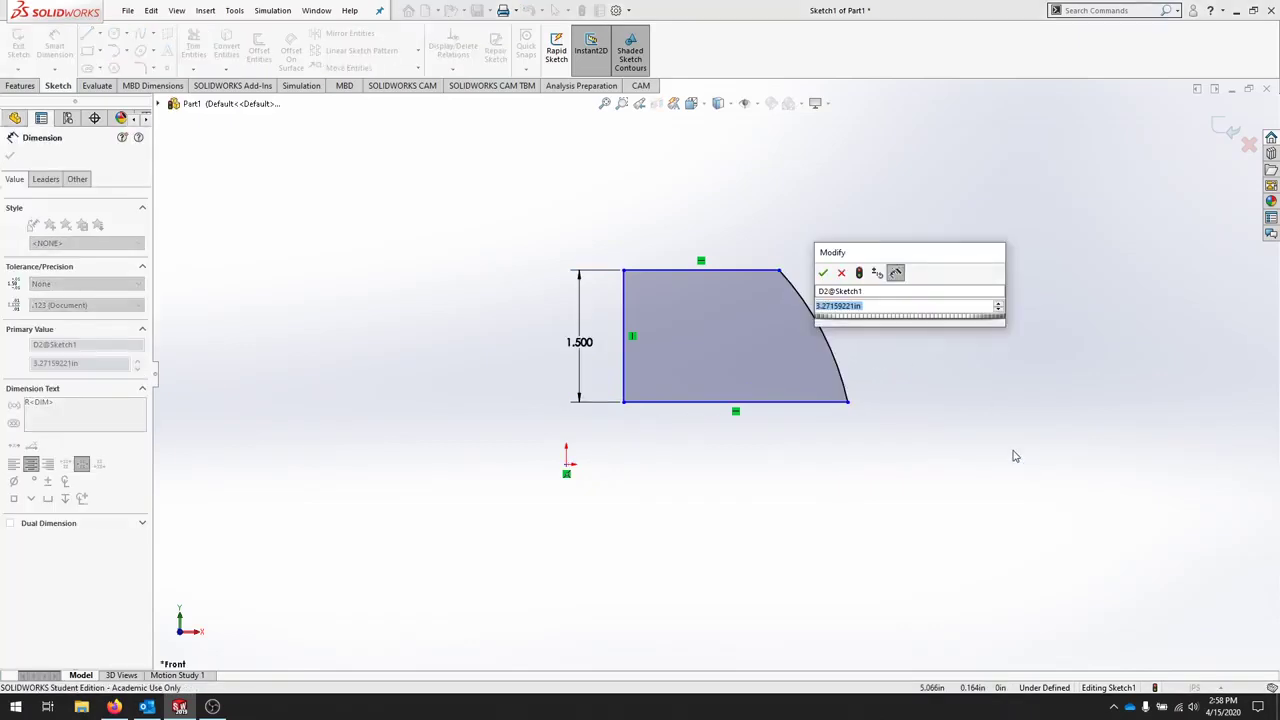
{"action": "type", "text": "2"}
{"action": "key", "text": "Return"}
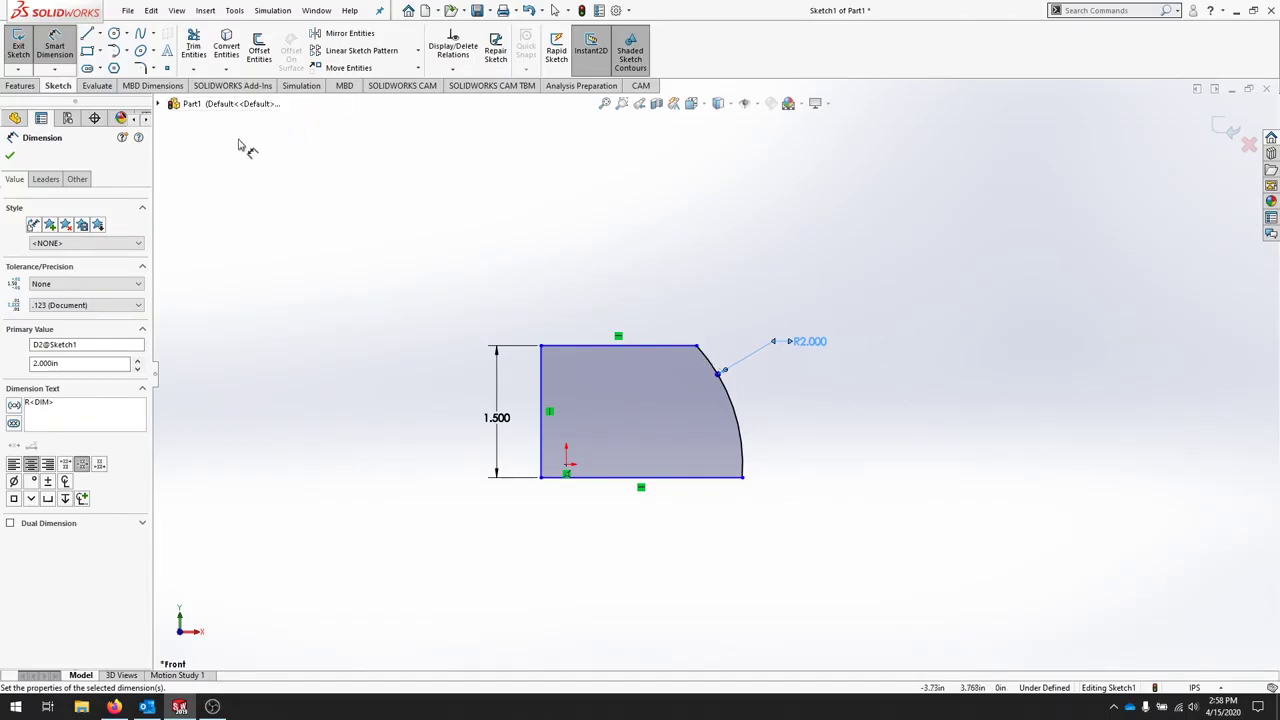
- Add a 0.25 in sketch fillet at the corner between the upper horizontal line and the arc
{"action": "left_click", "coordinate": [143, 70]}
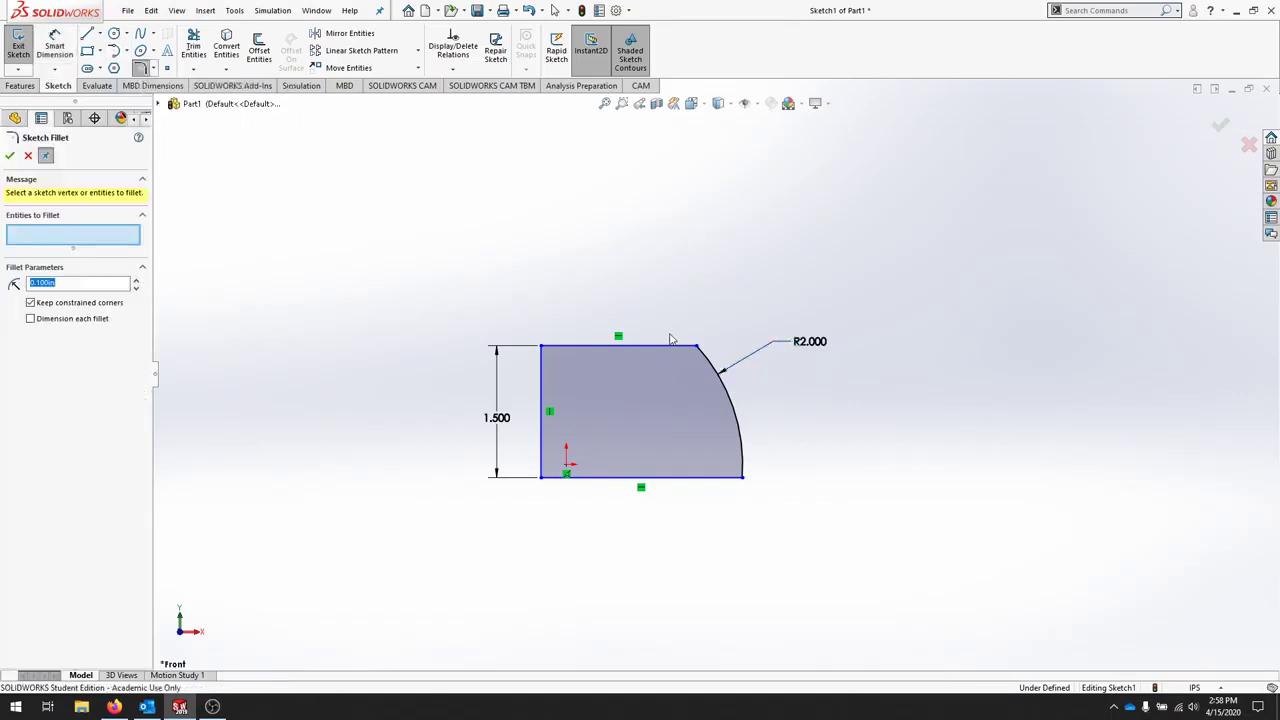
{"action": "left_click", "coordinate": [685, 346]}
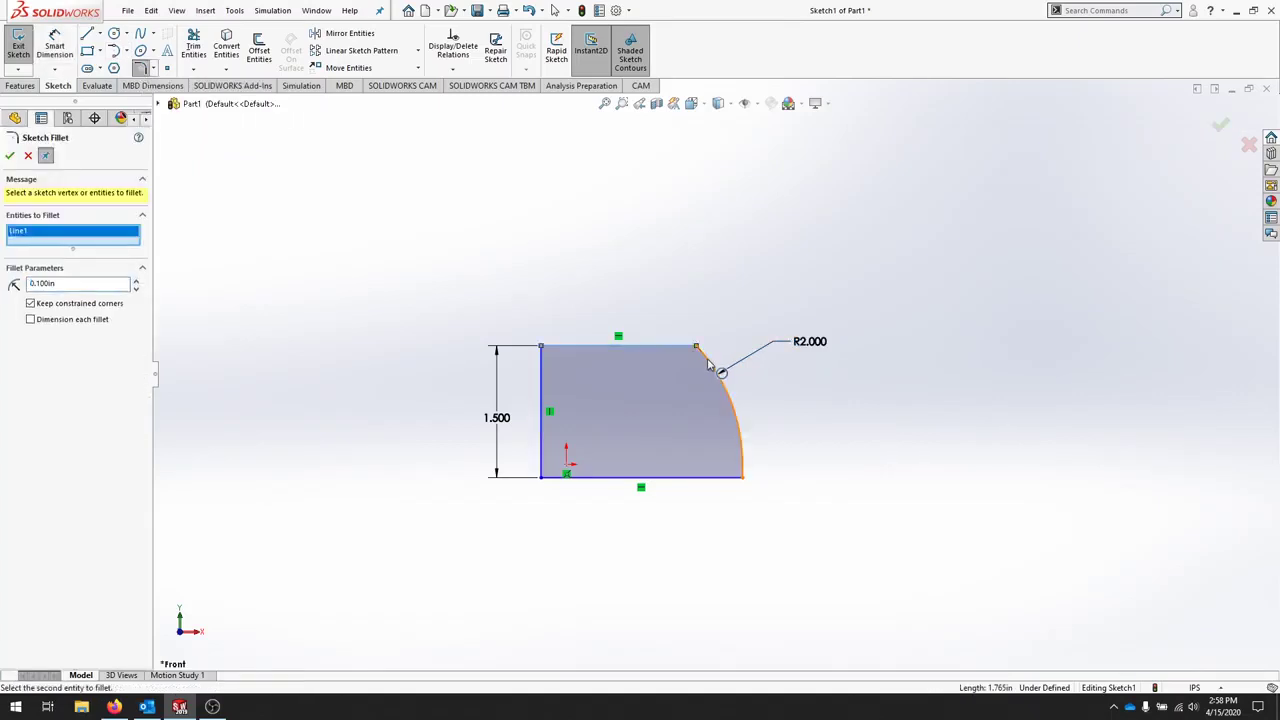
{"action": "left_click", "coordinate": [707, 365]}
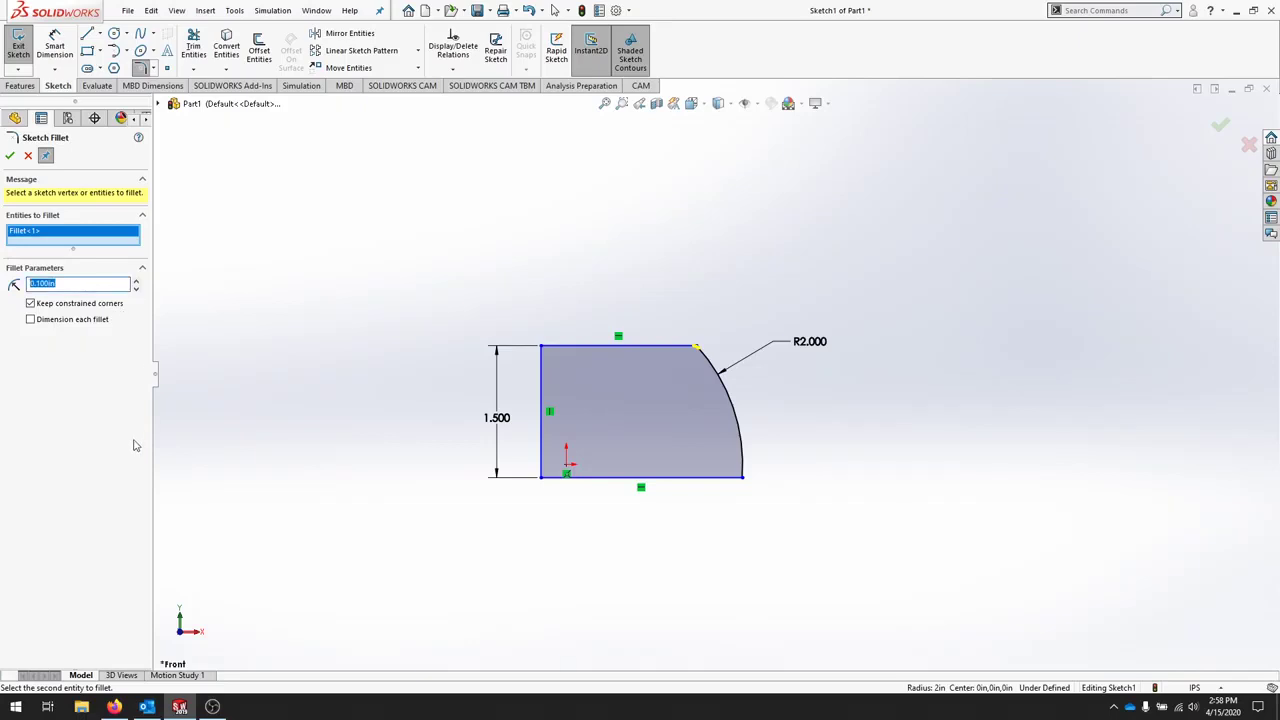
{"action": "type", "text": "25"}
{"action": "left_click", "coordinate": [9, 155]}
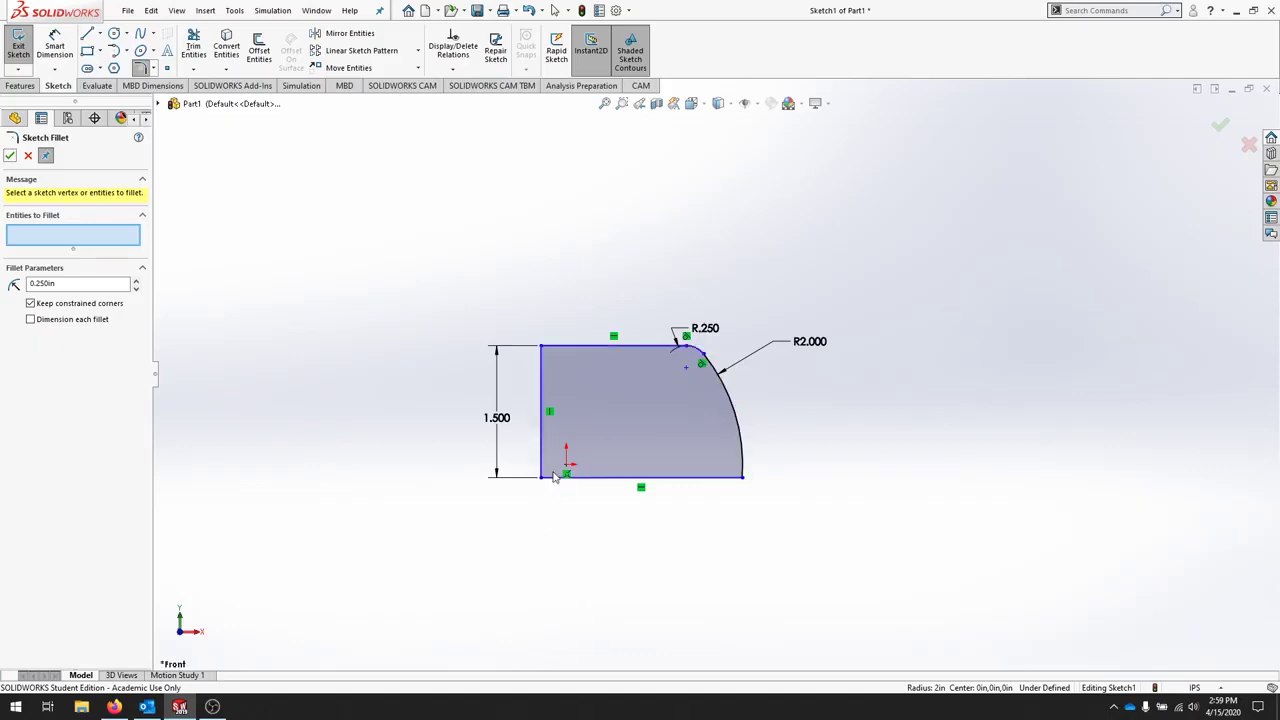
{"action": "key", "text": "Escape"}
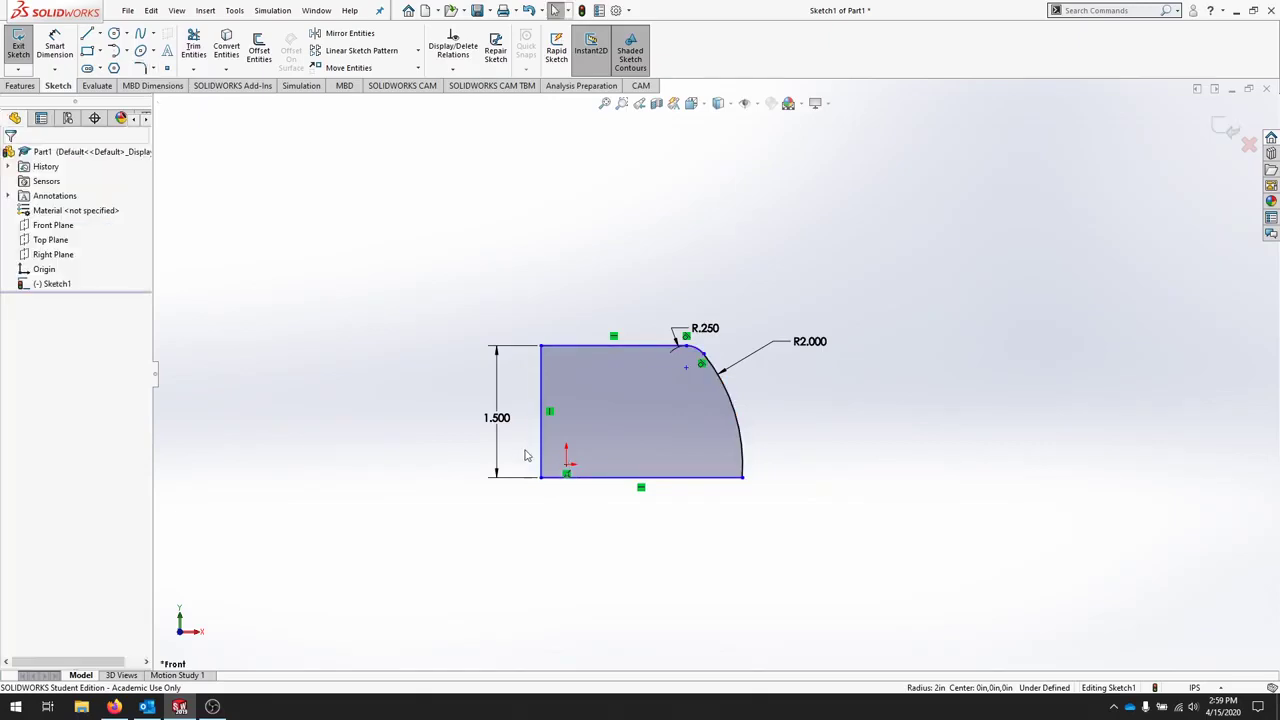
- Move the profile's lower-left corner onto the origin and exit the sketch
{"action": "left_click_drag", "start_coordinate": [541, 477], "coordinate": [566, 464]}
{"action": "left_click", "coordinate": [700, 563]}
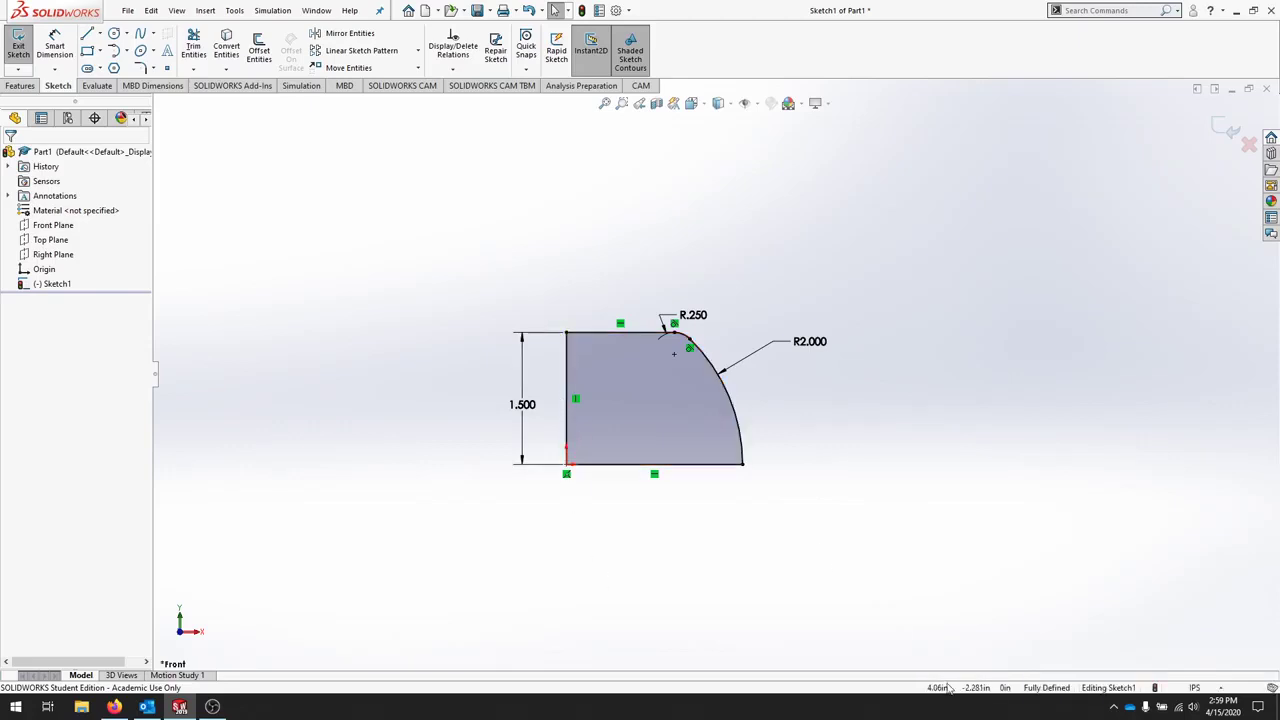
{"action": "left_click", "coordinate": [12, 46]}
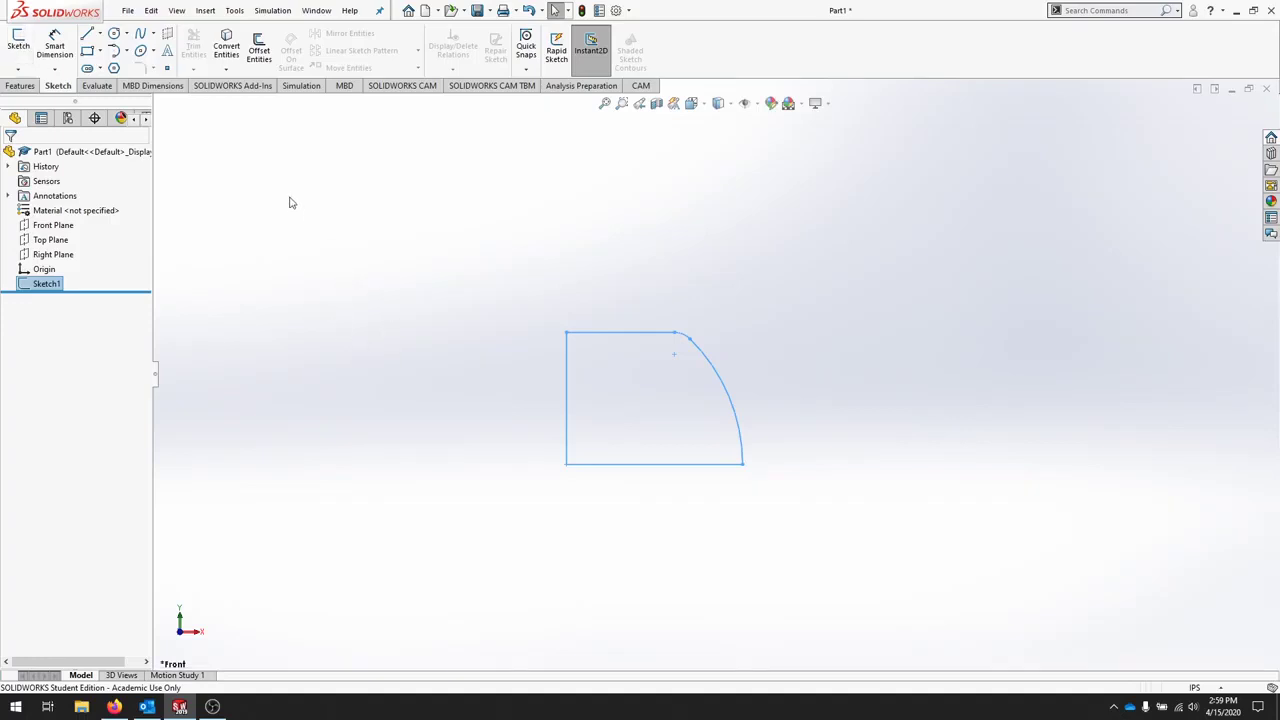
- Revolve the half-profile sketch 360° about its vertical line to form the dome-shaped solid
{"action": "left_click", "coordinate": [21, 86]}
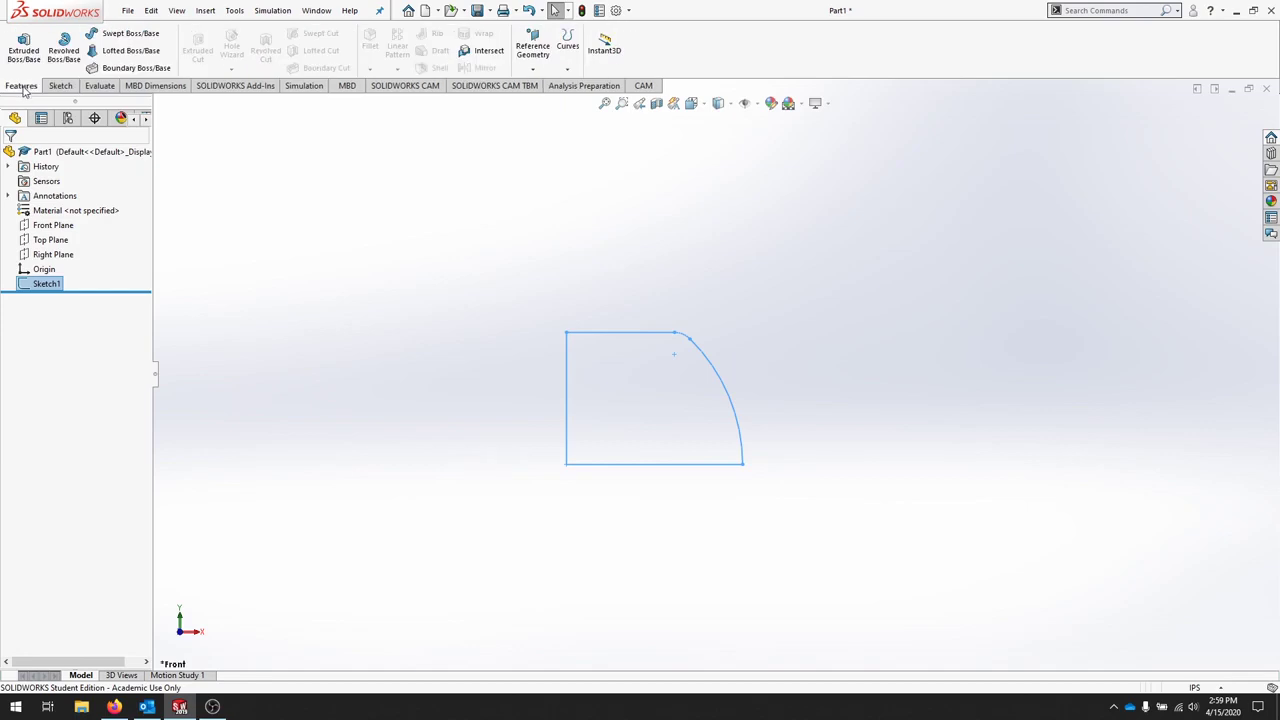
{"action": "left_click", "coordinate": [64, 48]}
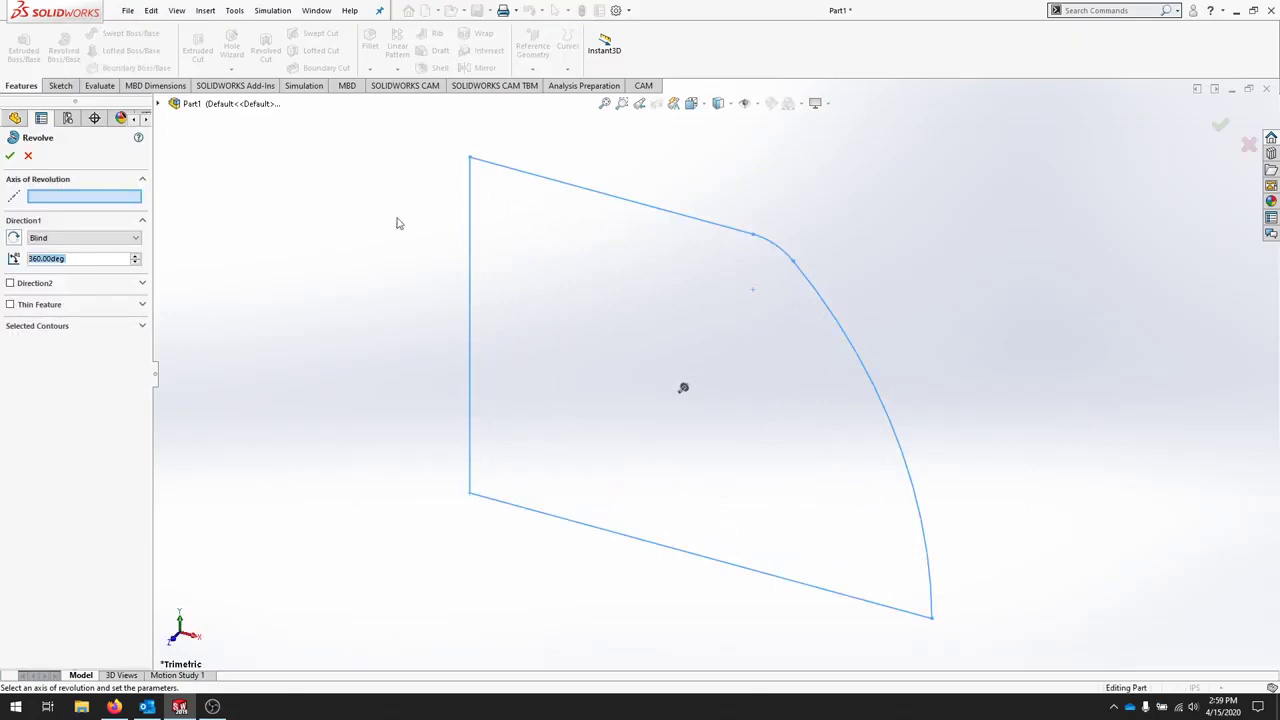
{"action": "left_click", "coordinate": [78, 198]}
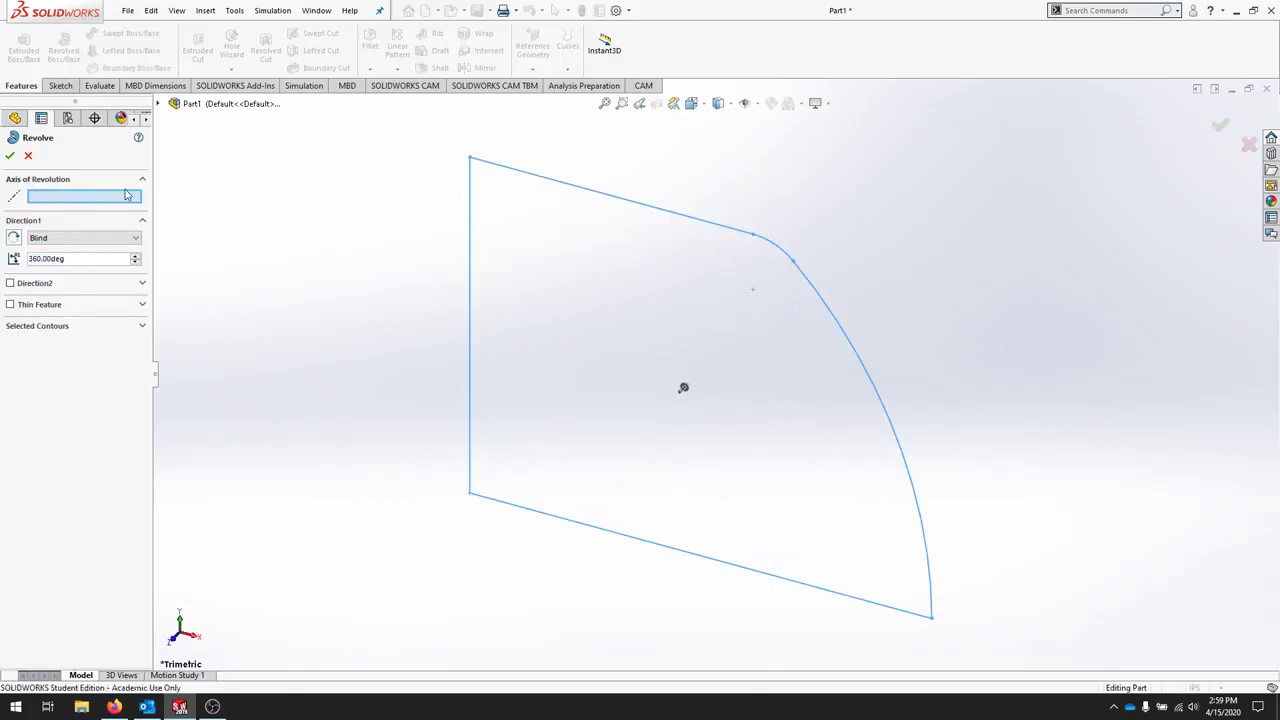
{"action": "left_click", "coordinate": [471, 290]}
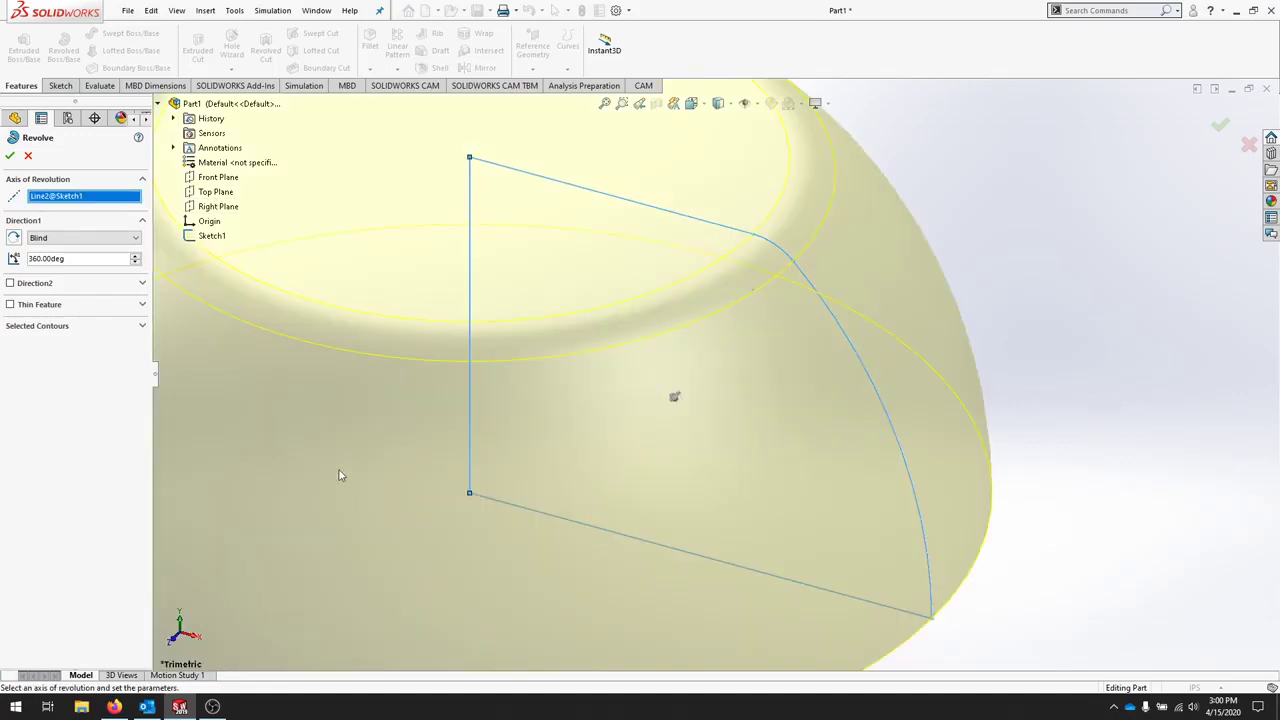
{"action": "scroll", "coordinate": [340, 475], "scroll_direction": "up", "scroll_amount": 5}
{"action": "scroll", "coordinate": [660, 394], "scroll_direction": "down", "scroll_amount": 3}
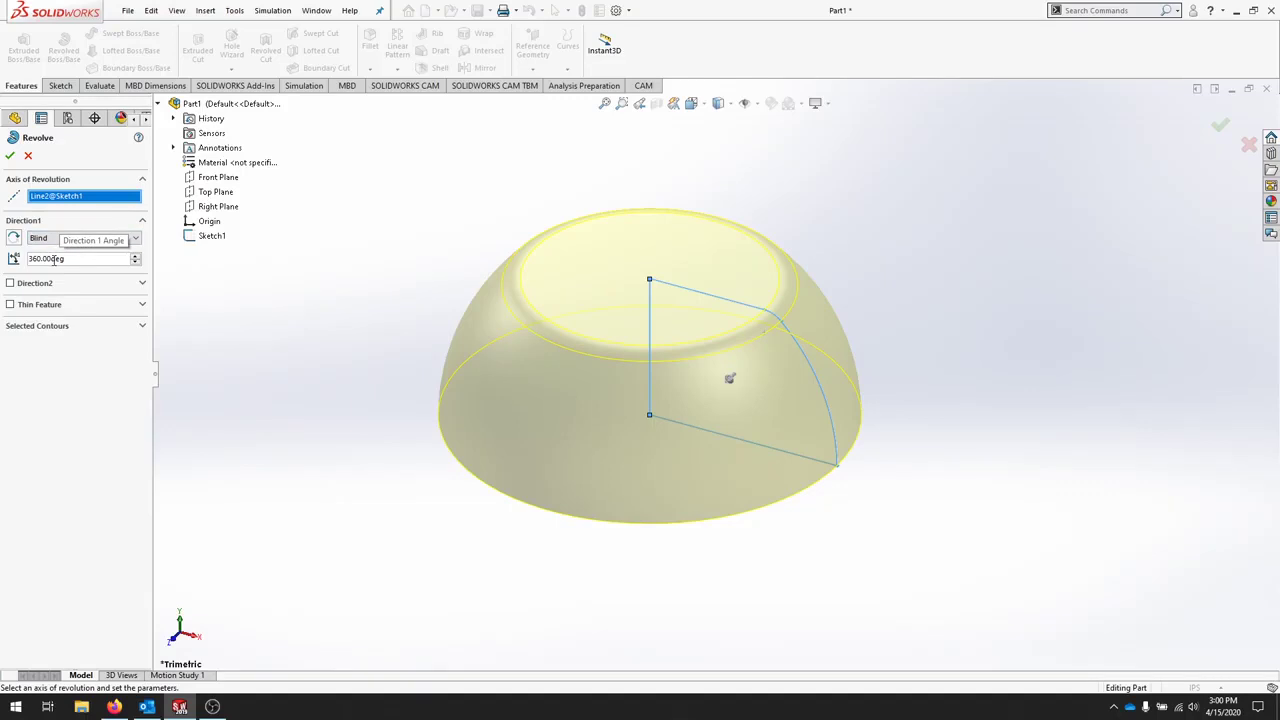
{"action": "left_click", "coordinate": [10, 155]}
{"action": "scroll", "coordinate": [575, 470], "scroll_direction": "up", "scroll_amount": 3}
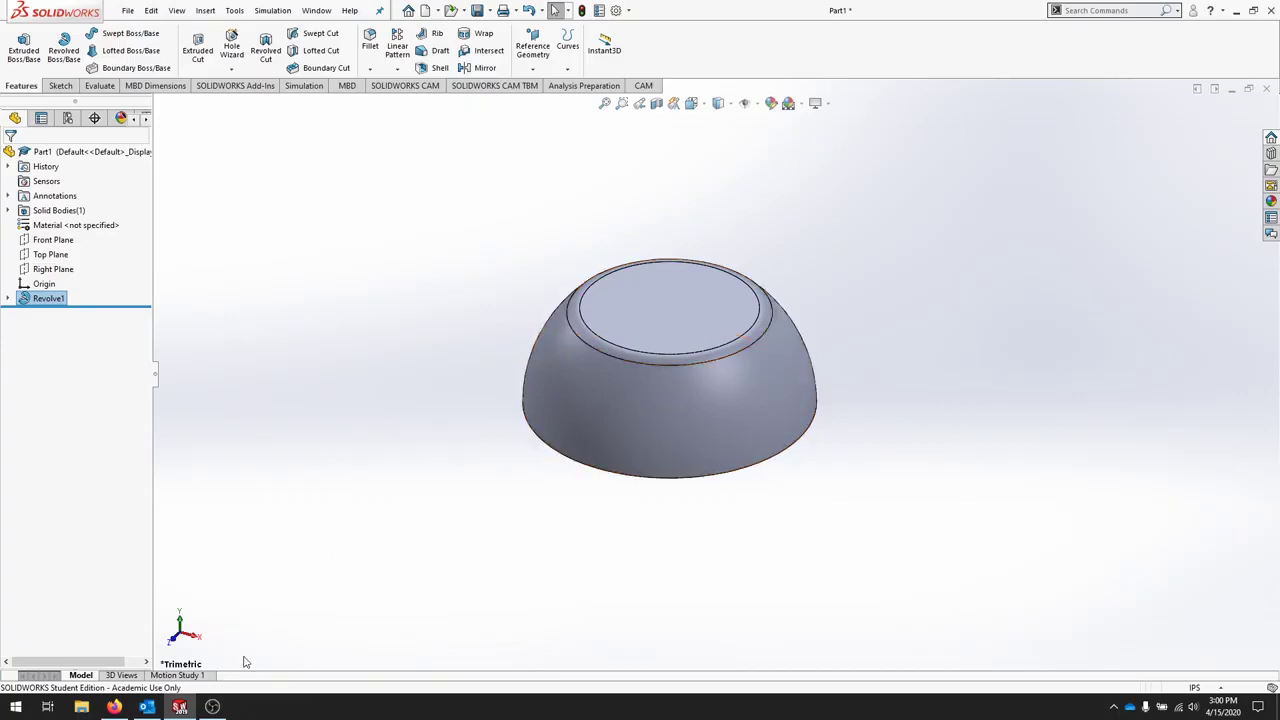
{"action": "left_click", "coordinate": [52, 269]}
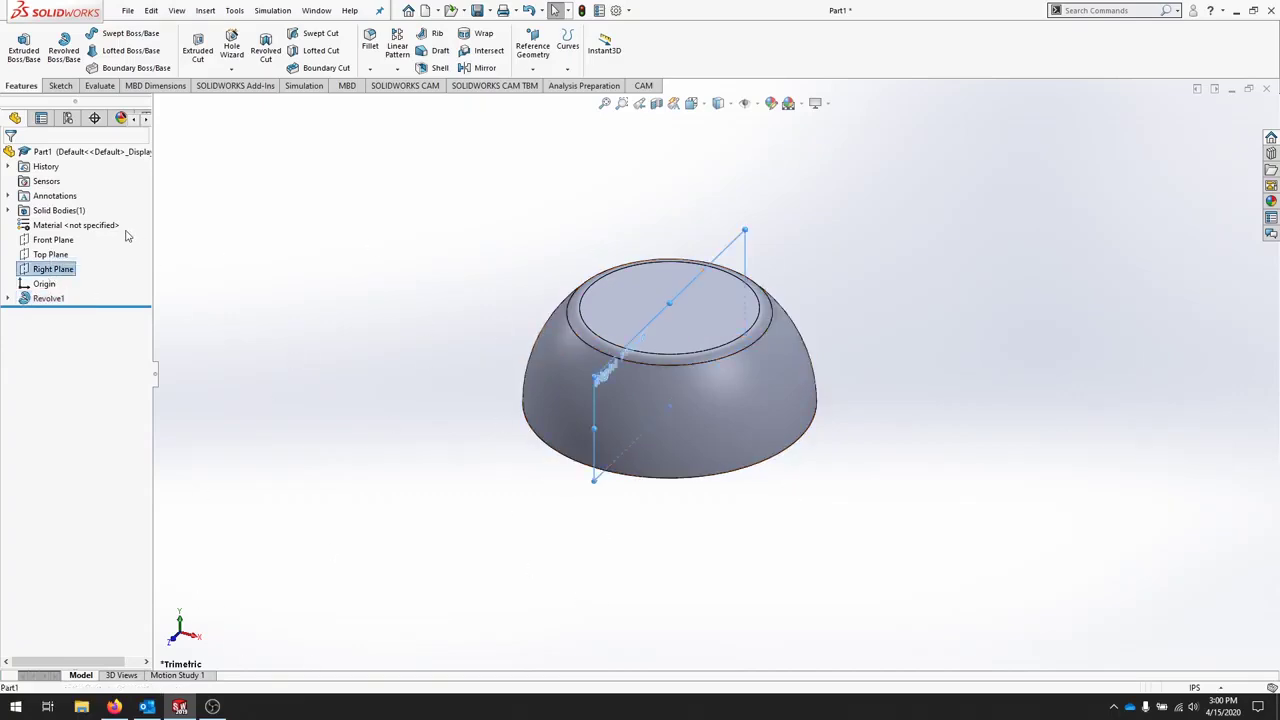
{"action": "left_click", "coordinate": [50, 254]}
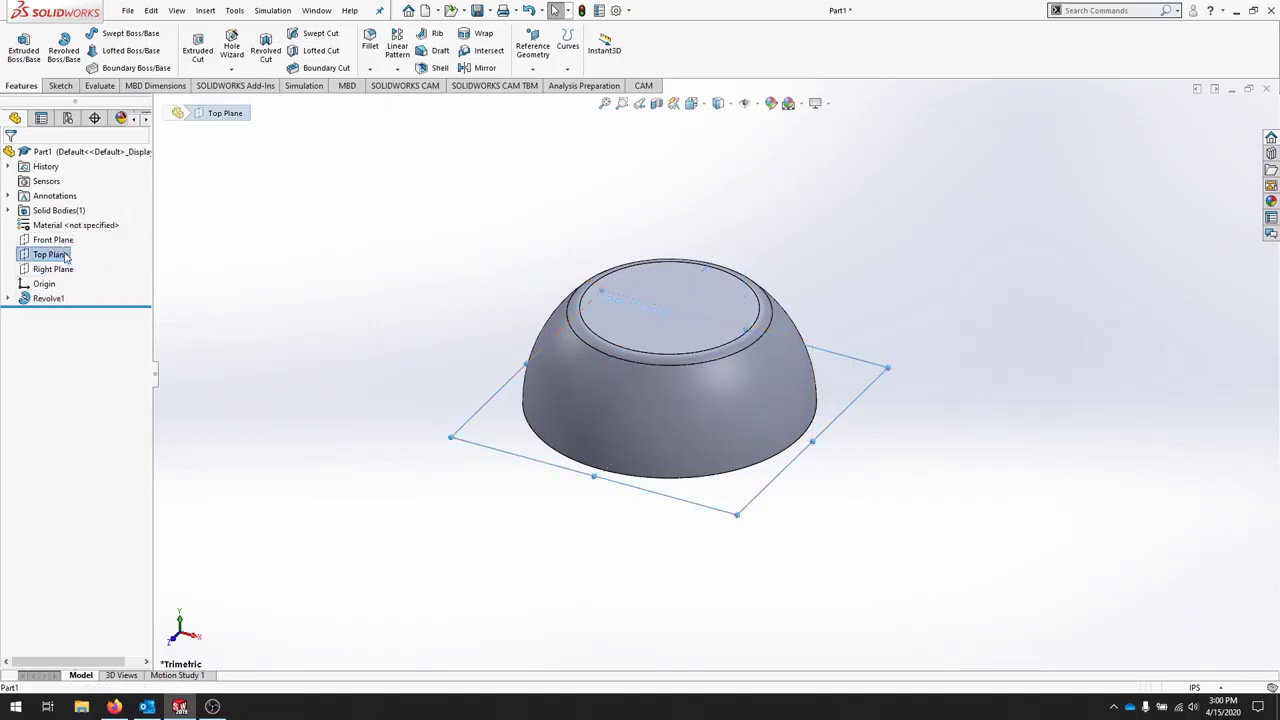
{"action": "left_click", "coordinate": [49, 242]}
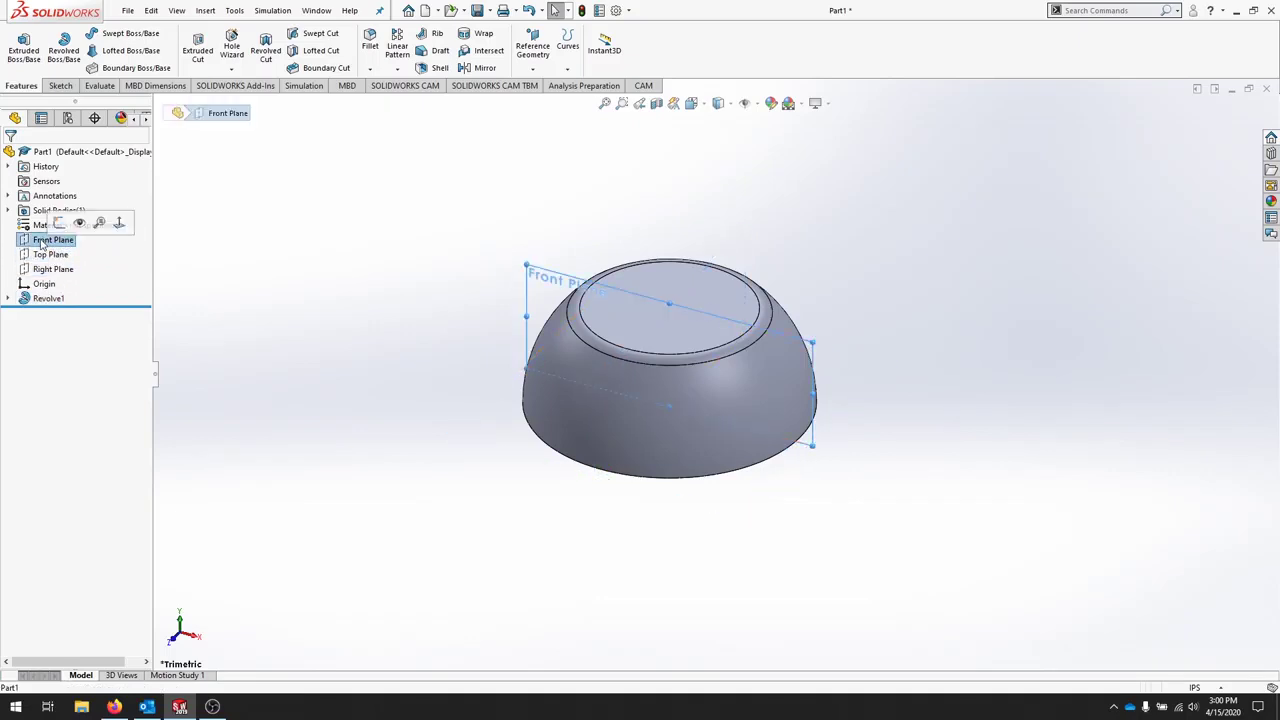
{"action": "key", "text": "Escape"}
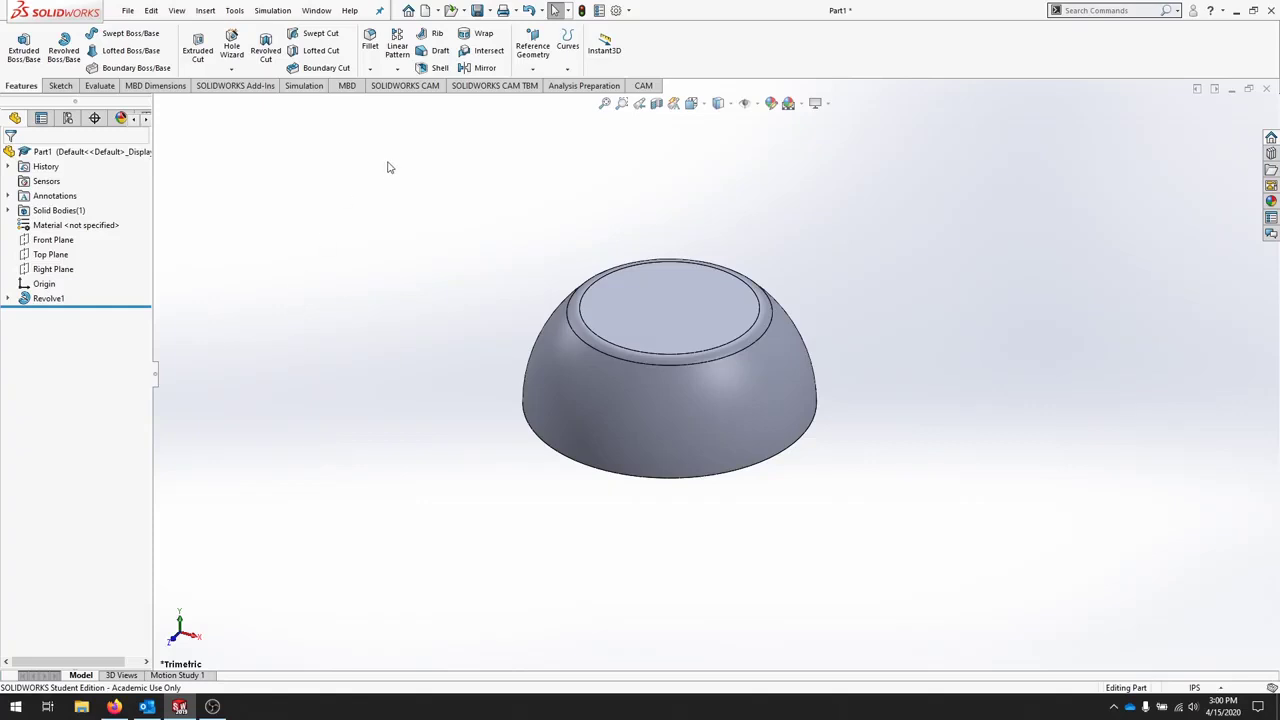
- Create one reference plane offset 2.5 in from the Front Plane
{"action": "left_click", "coordinate": [546, 50]}
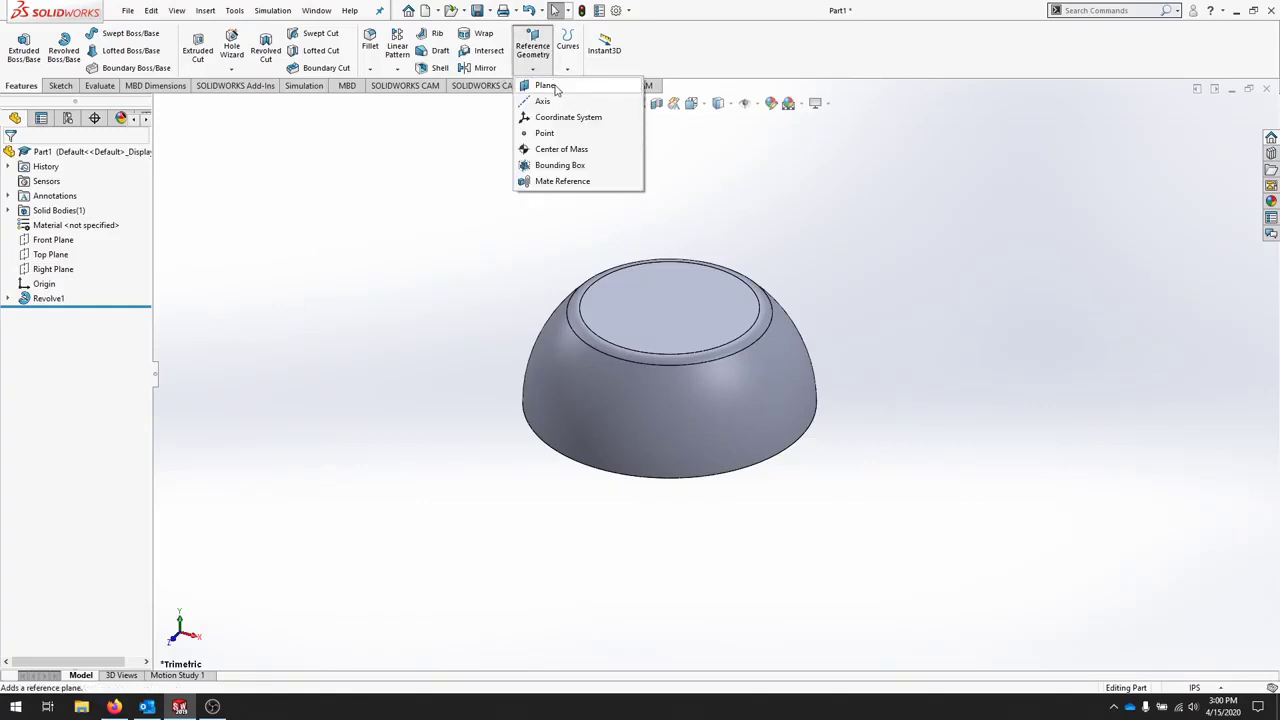
{"action": "left_click", "coordinate": [555, 87]}
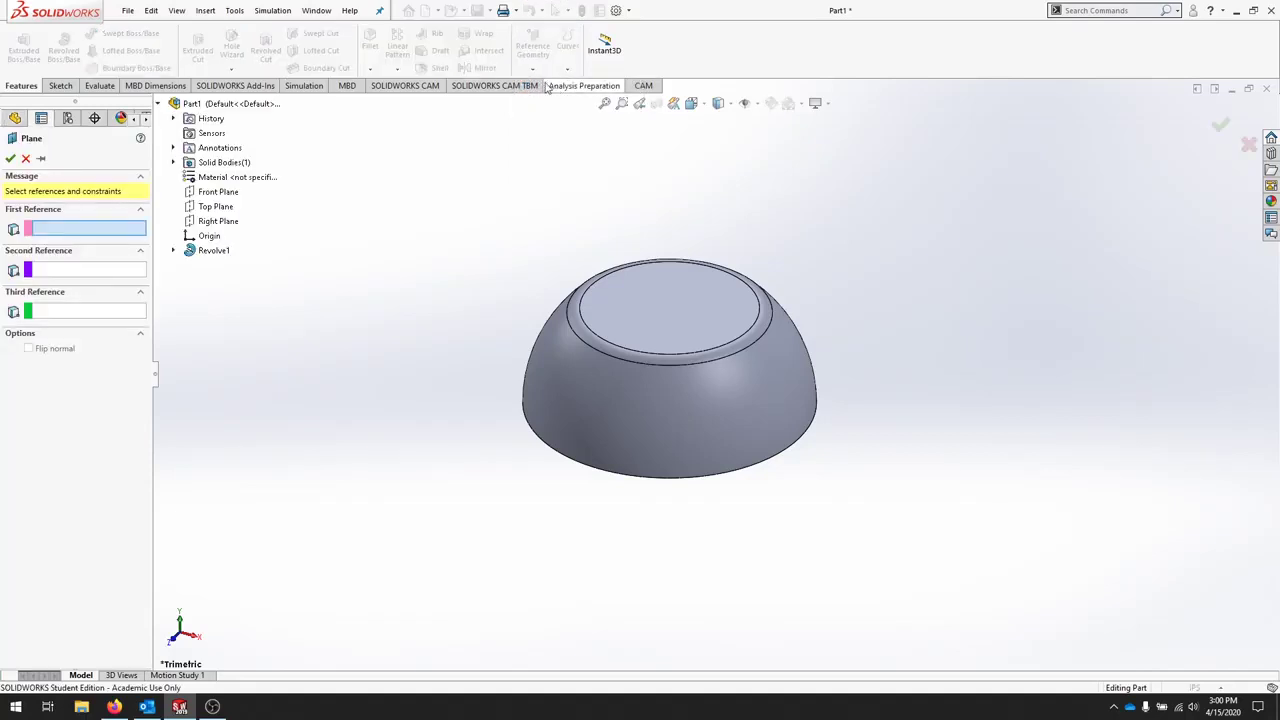
{"action": "left_click", "coordinate": [218, 191]}
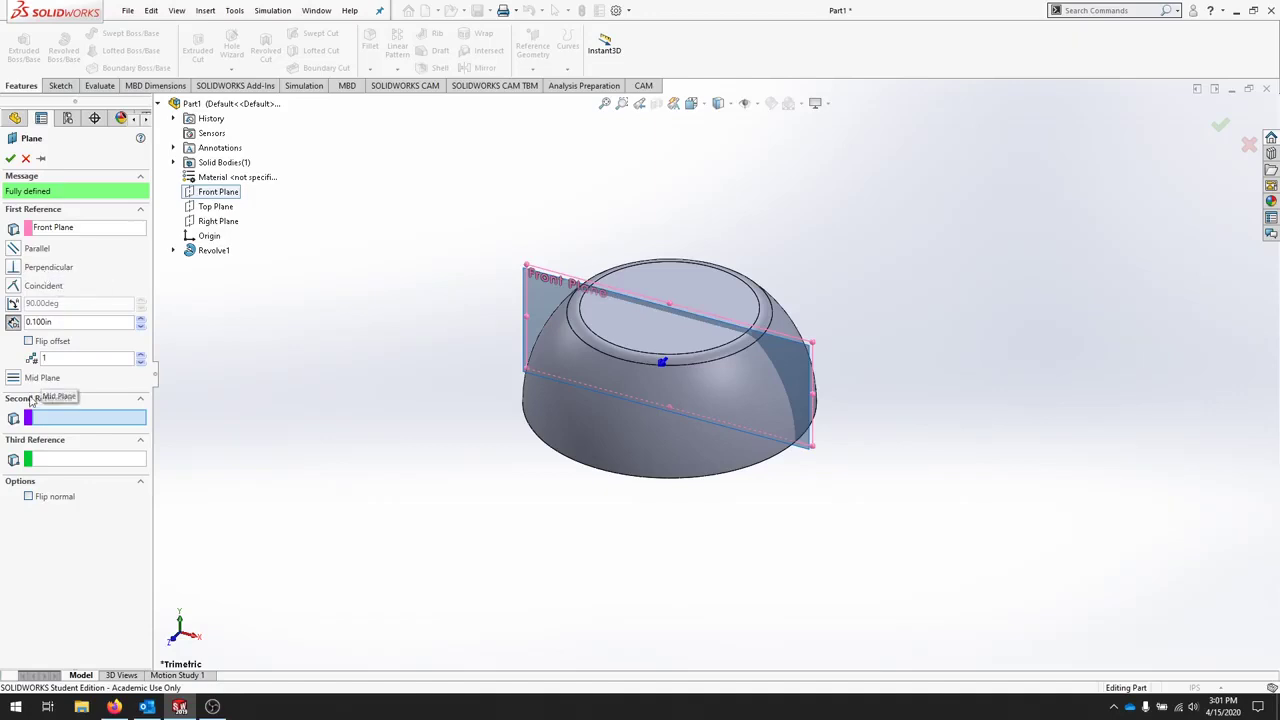
{"action": "left_click", "coordinate": [11, 321]}
{"action": "type", "text": "2"}
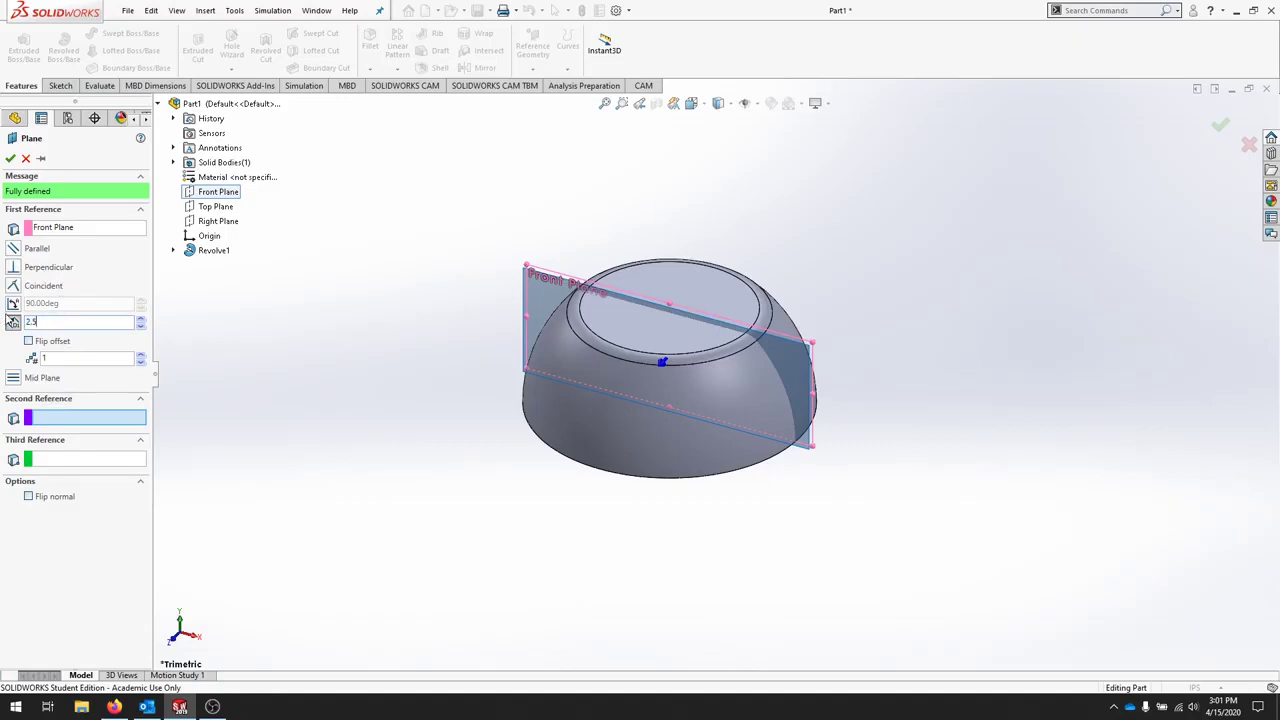
{"action": "type", "text": ".5"}
{"action": "left_click", "coordinate": [97, 358]}
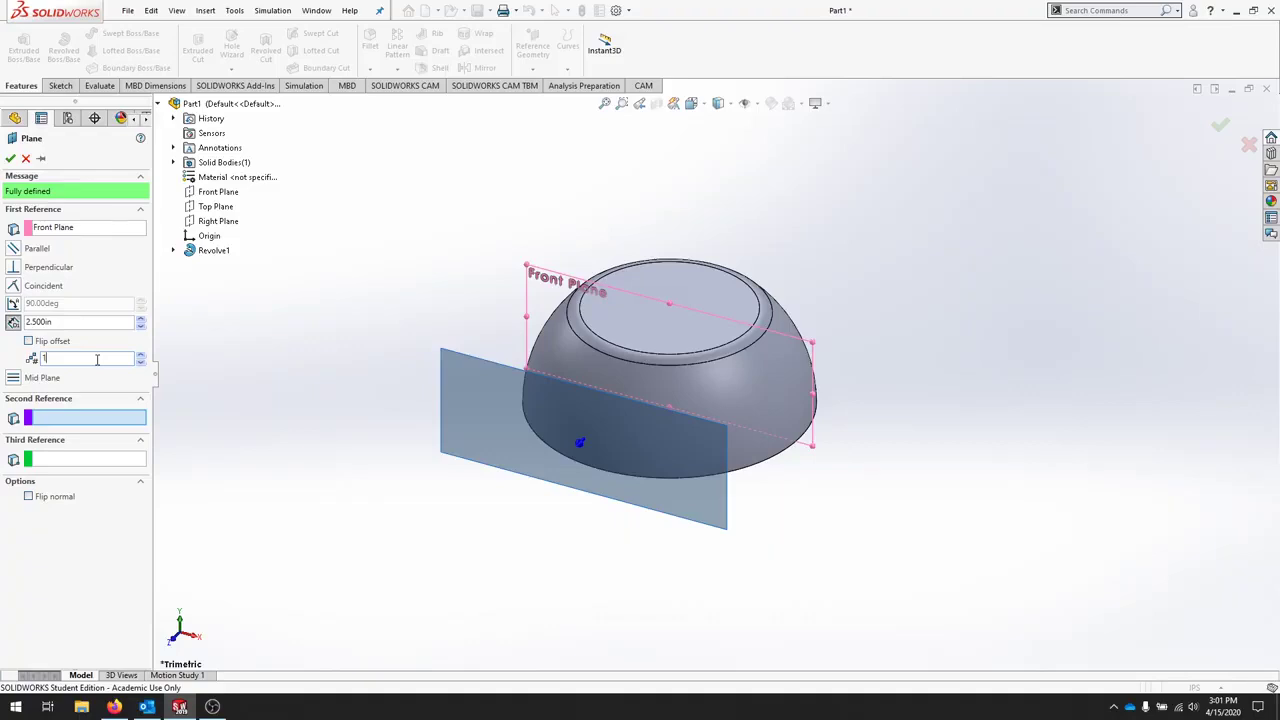
{"action": "left_click", "coordinate": [11, 158]}
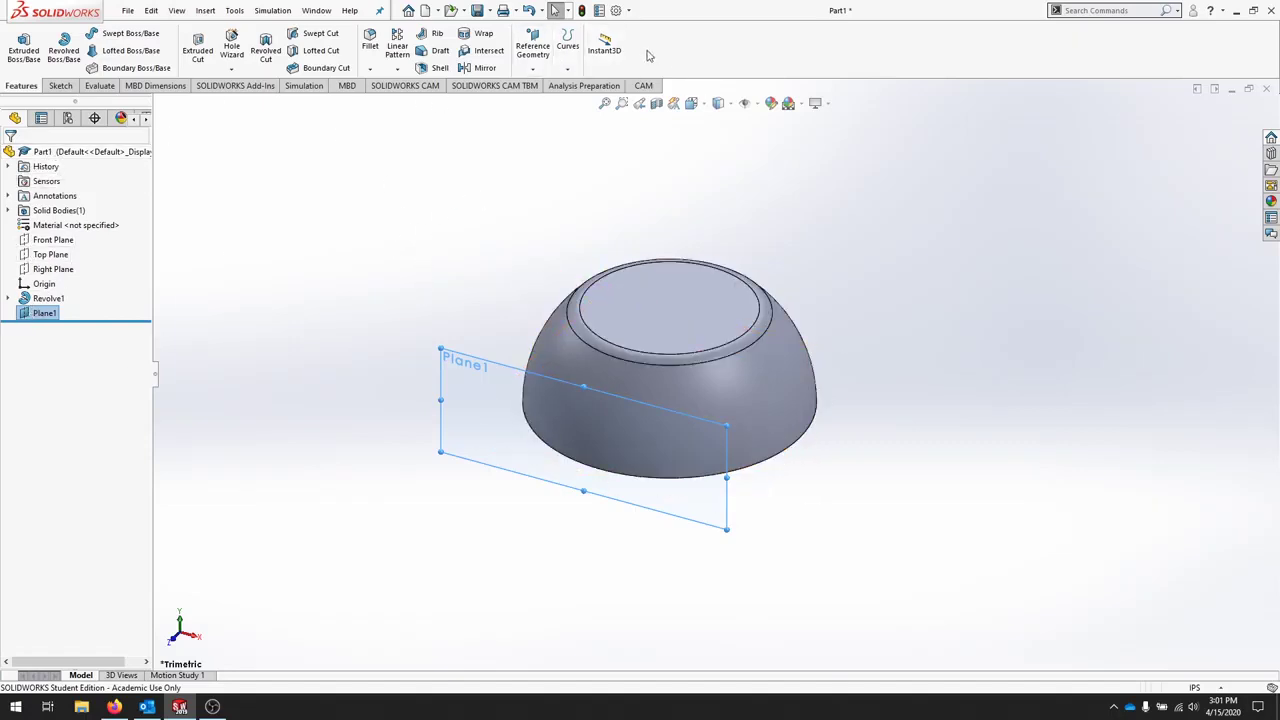
- Create a second reference plane offset 3.5 in from the Front Plane, replacing the preselected plane as first reference
{"action": "left_click", "coordinate": [533, 44]}
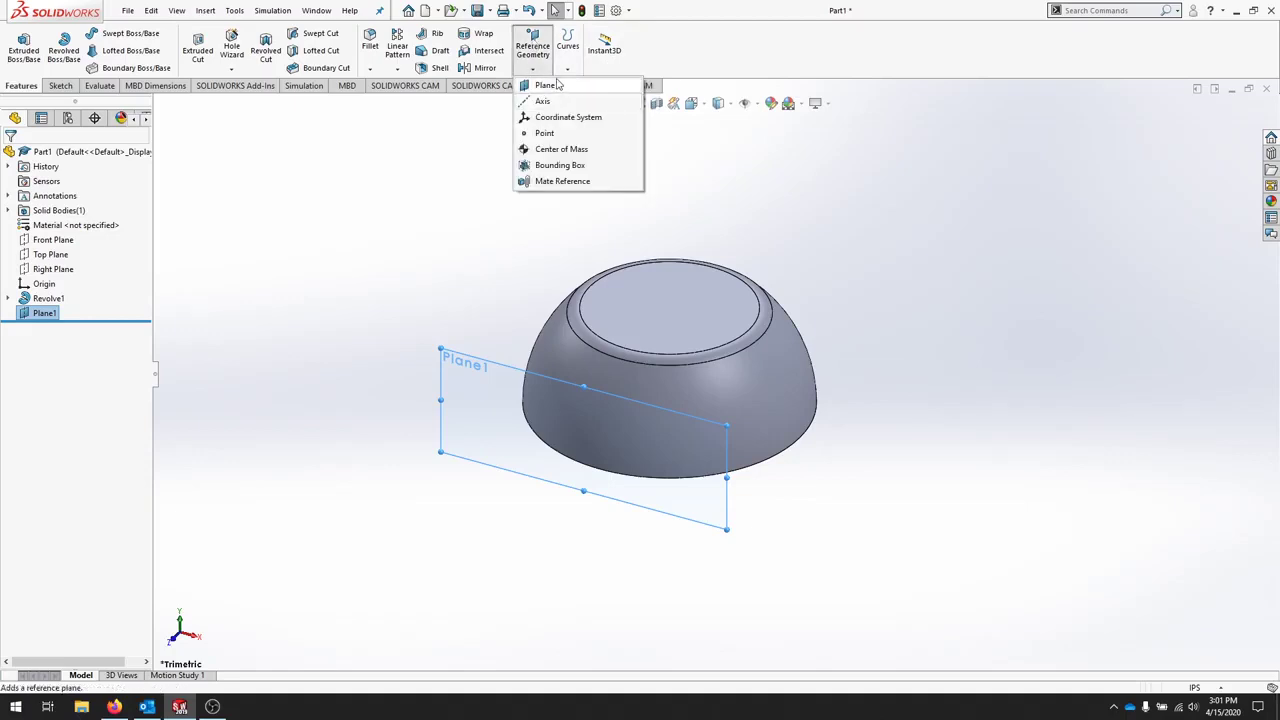
{"action": "left_click", "coordinate": [553, 86]}
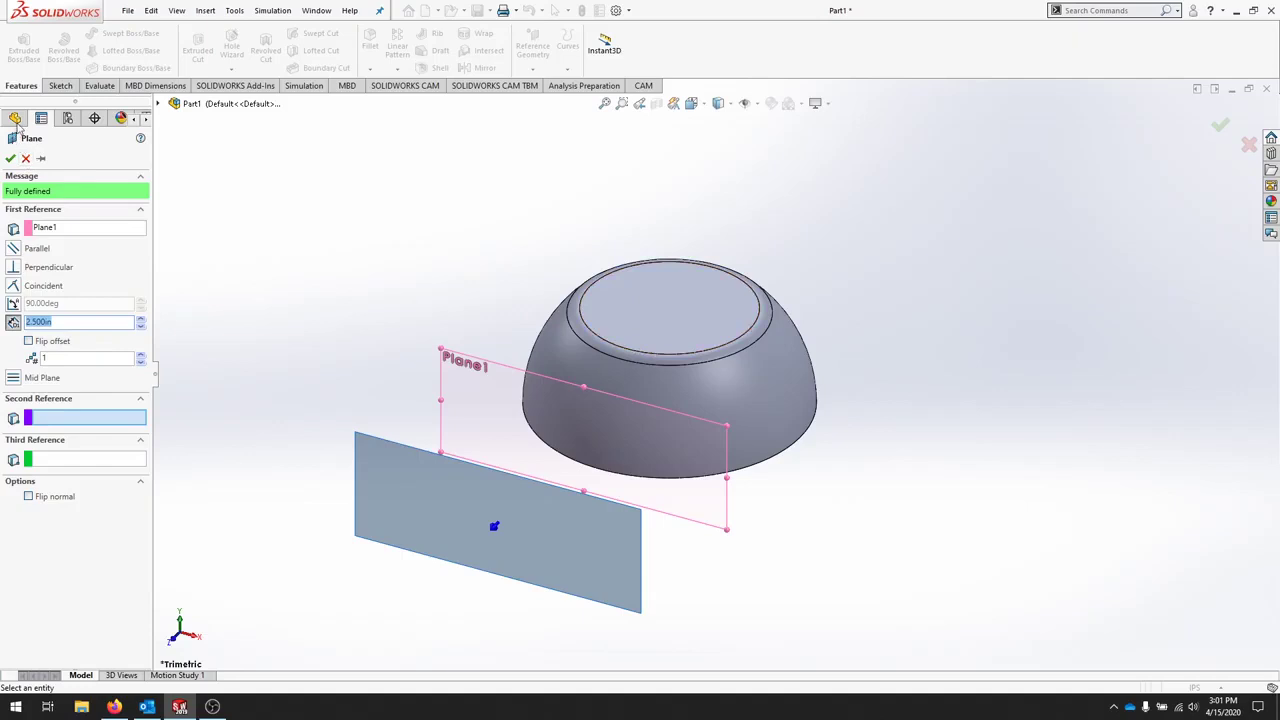
{"action": "left_click", "coordinate": [159, 103]}
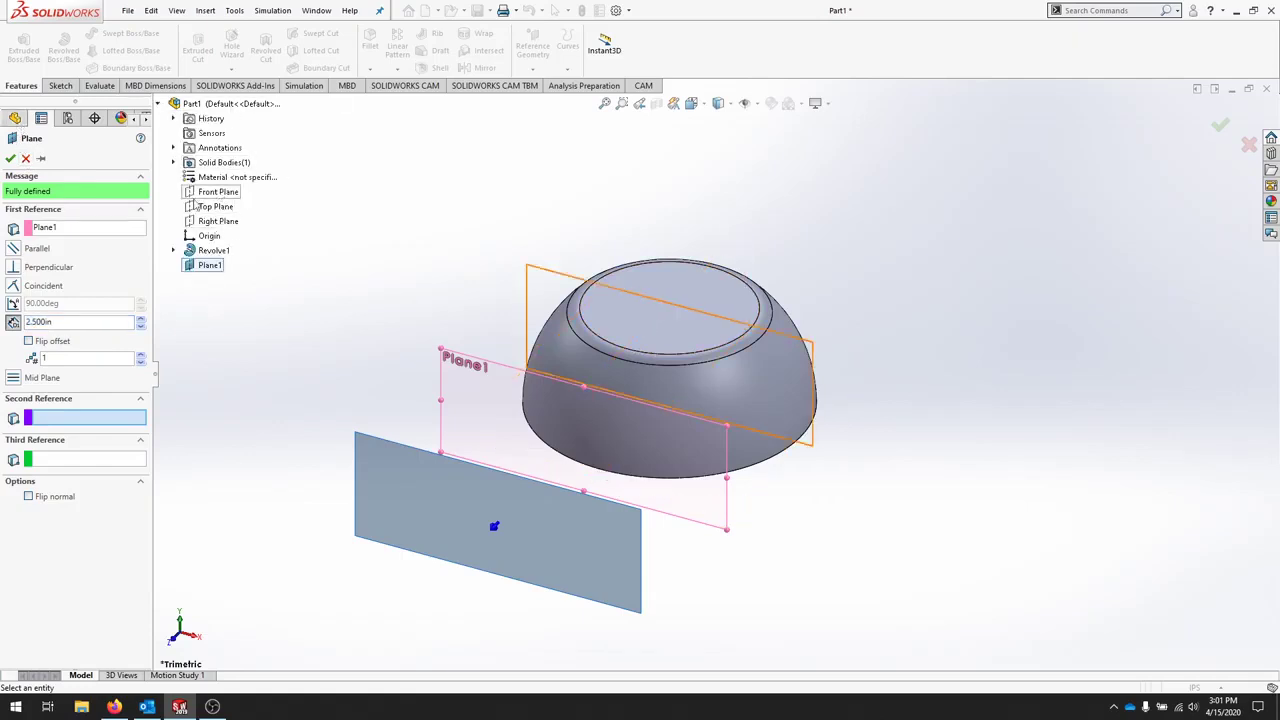
{"action": "left_click", "coordinate": [84, 228]}
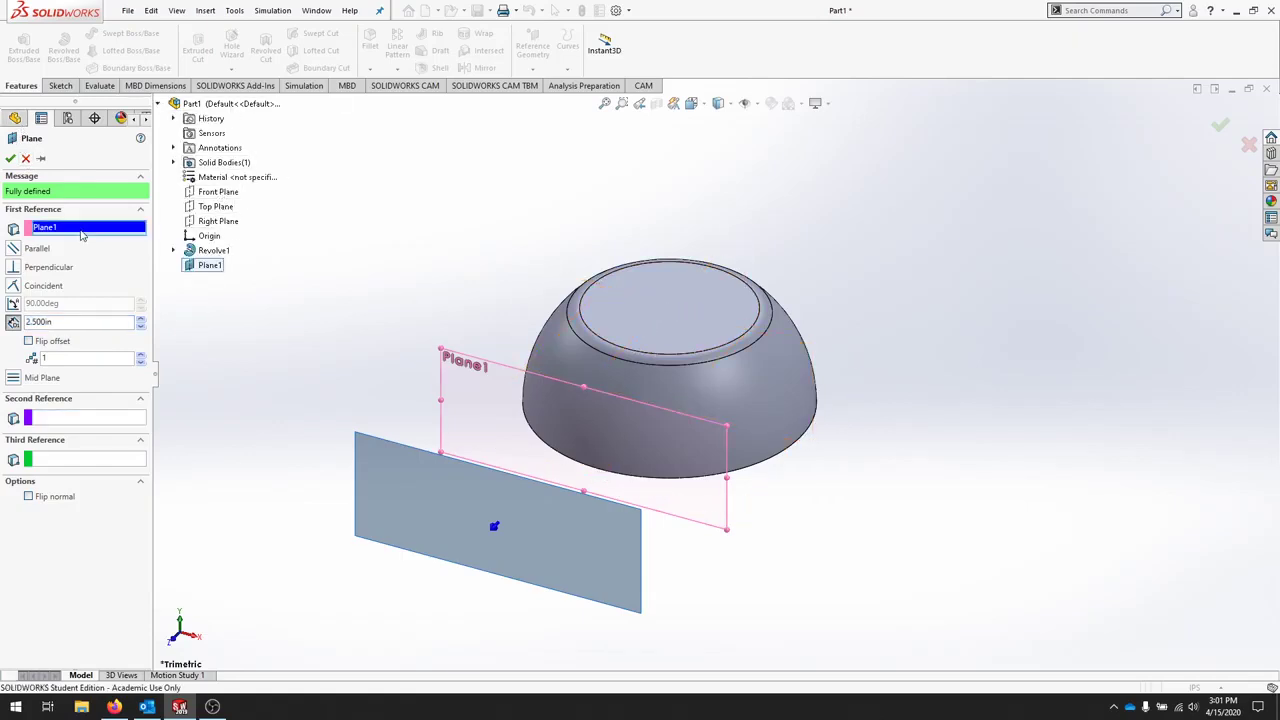
{"action": "left_click", "coordinate": [230, 192]}
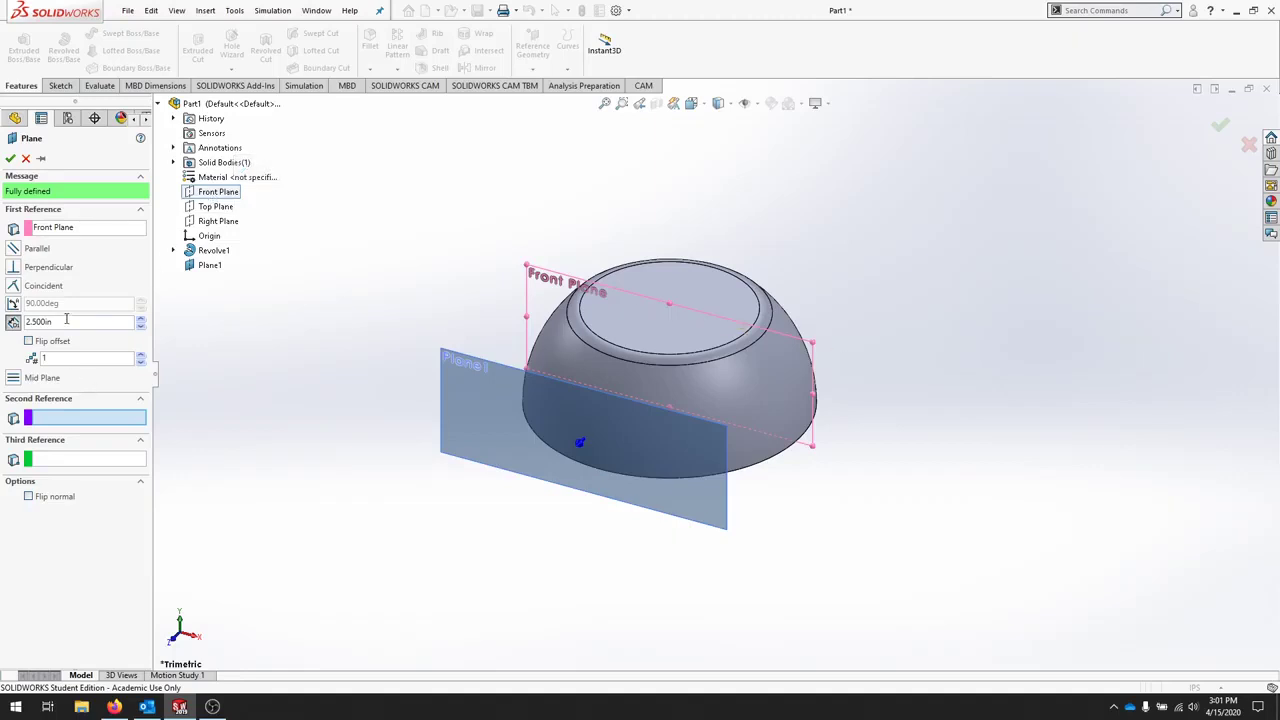
{"action": "left_click_drag", "start_coordinate": [88, 323], "coordinate": [2, 333]}
{"action": "type", "text": "3.5"}
{"action": "left_click", "coordinate": [10, 158]}
- Create a third reference plane offset 4.25 in from the Front Plane
{"action": "left_click", "coordinate": [55, 241]}
{"action": "left_click", "coordinate": [533, 50]}
{"action": "left_click", "coordinate": [549, 83]}
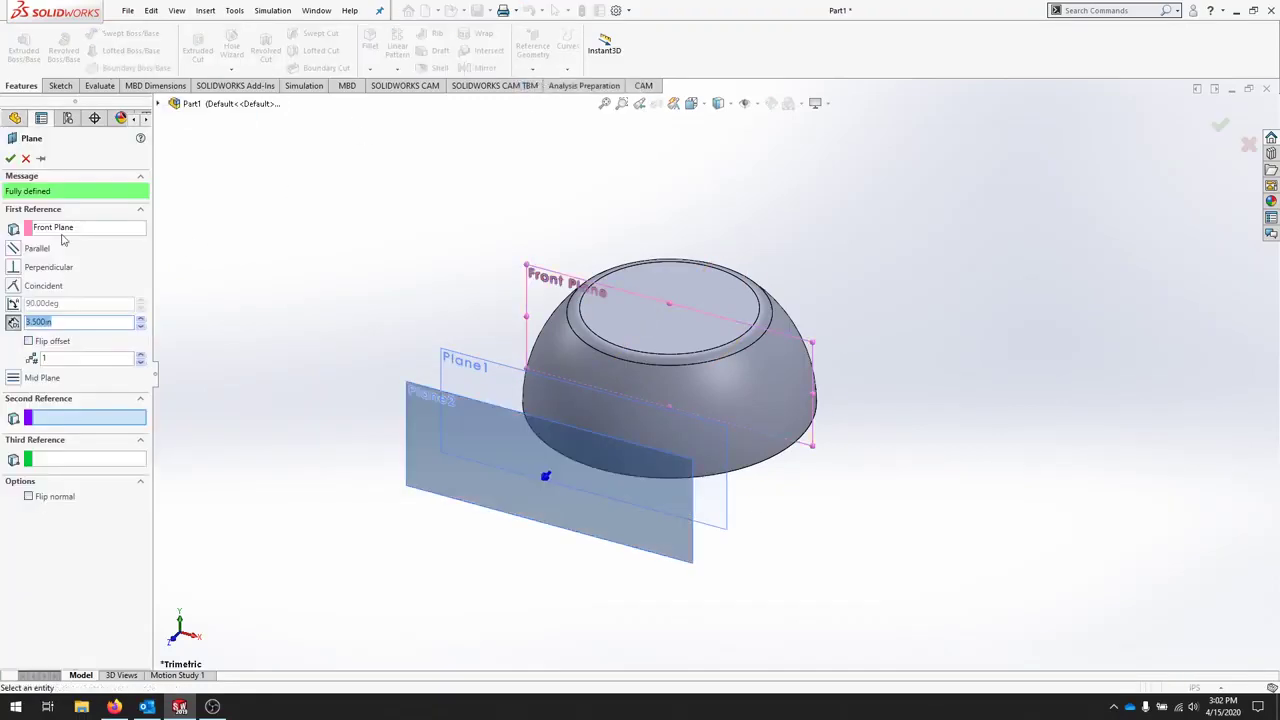
{"action": "type", "text": "4.25"}
{"action": "left_click", "coordinate": [10, 158]}
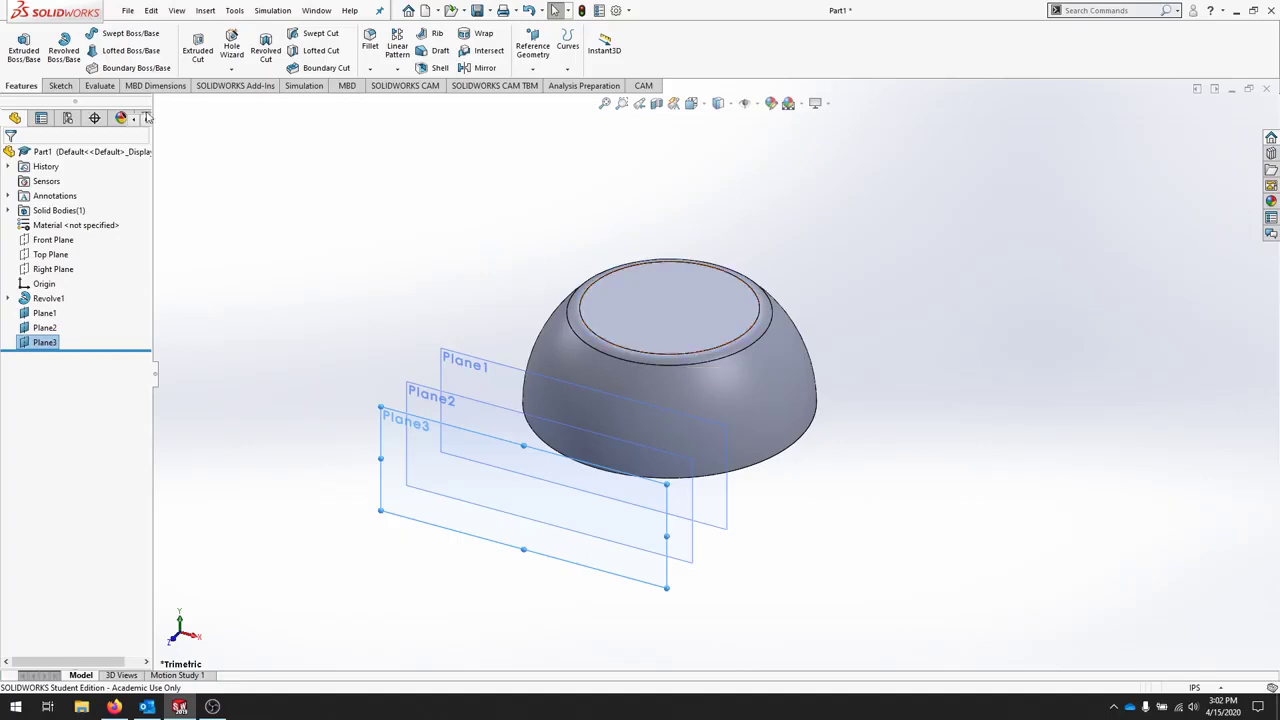
- Start a new sketch on the Front Plane and orient the view normal to it
{"action": "left_click", "coordinate": [53, 240]}
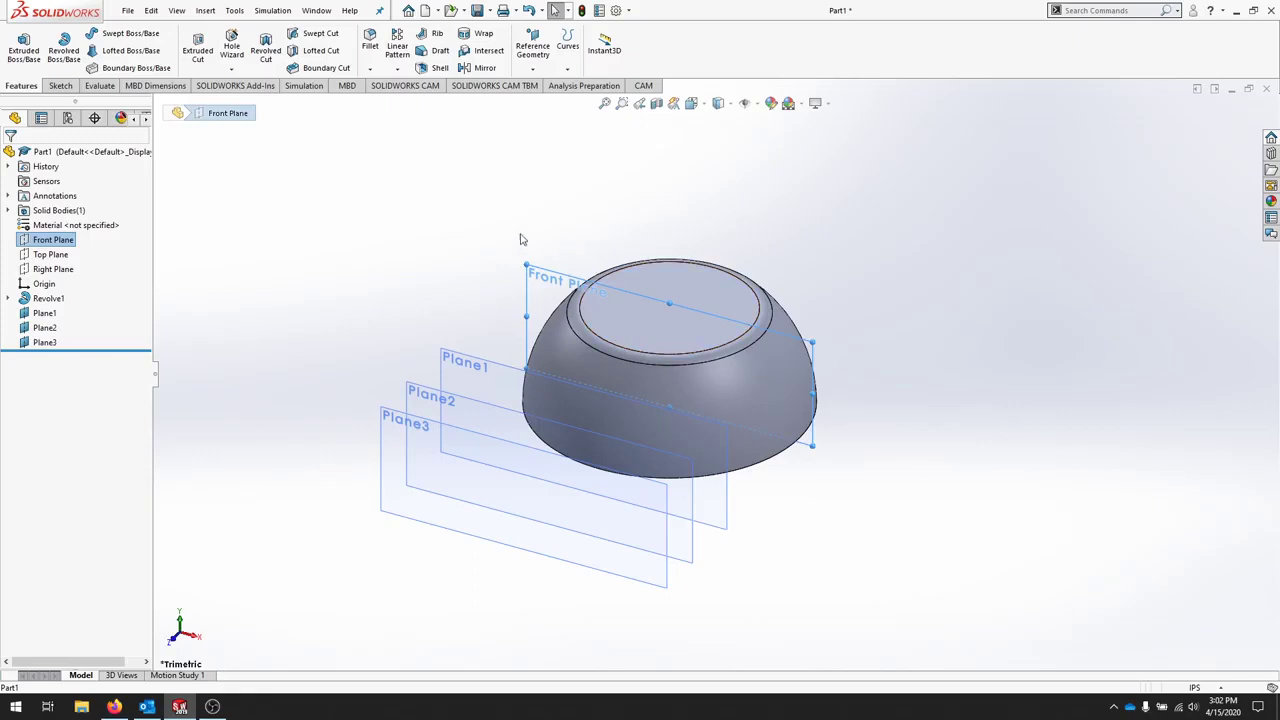
{"action": "left_click", "coordinate": [62, 88]}
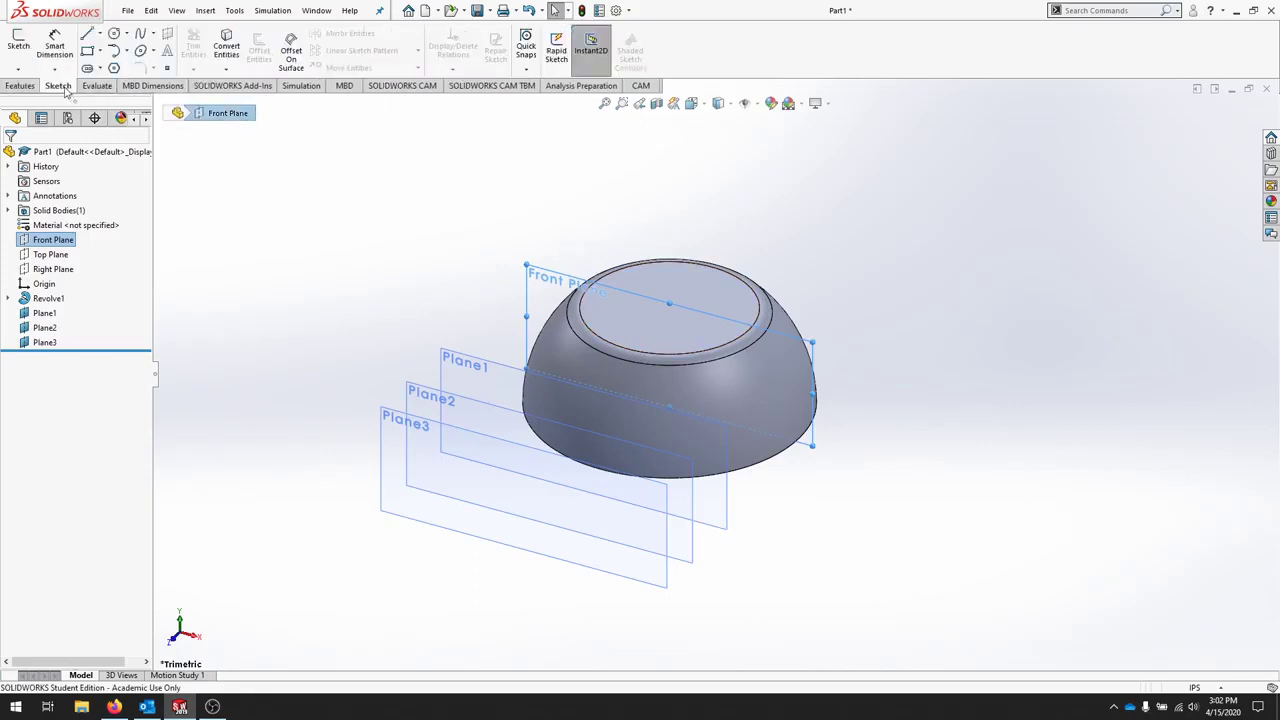
{"action": "left_click", "coordinate": [18, 45]}
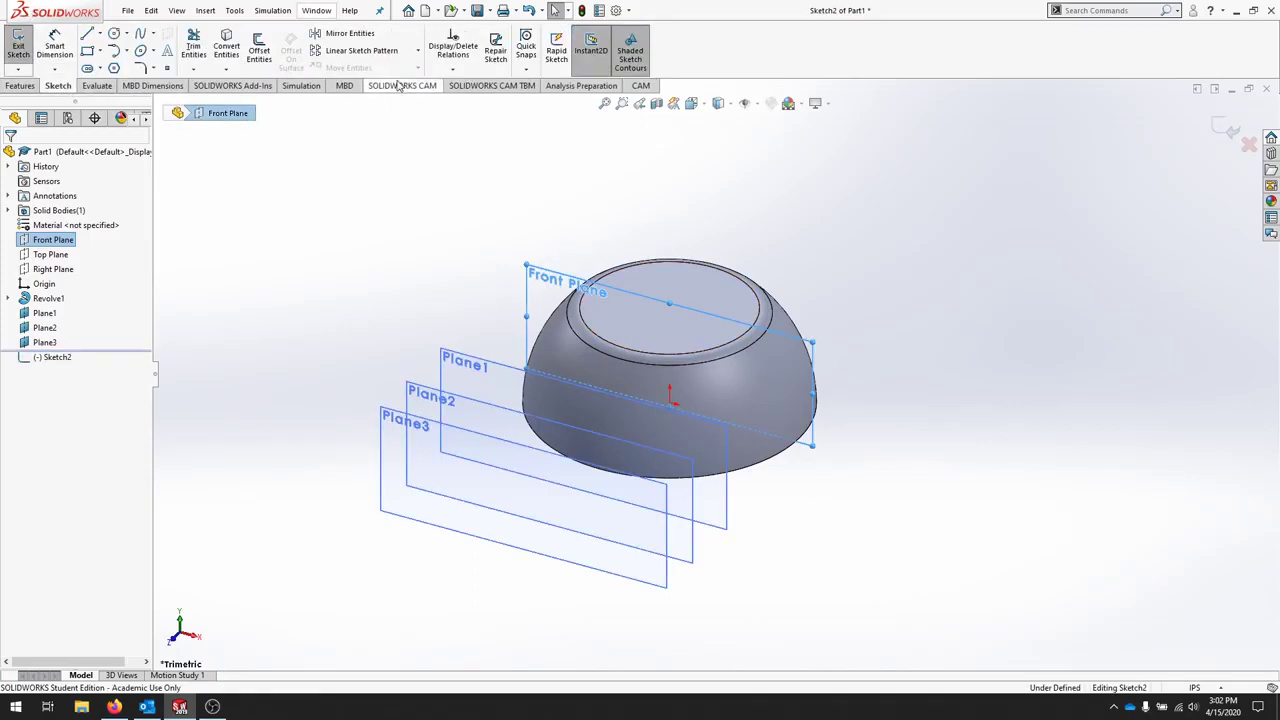
{"action": "right_click", "coordinate": [60, 358]}
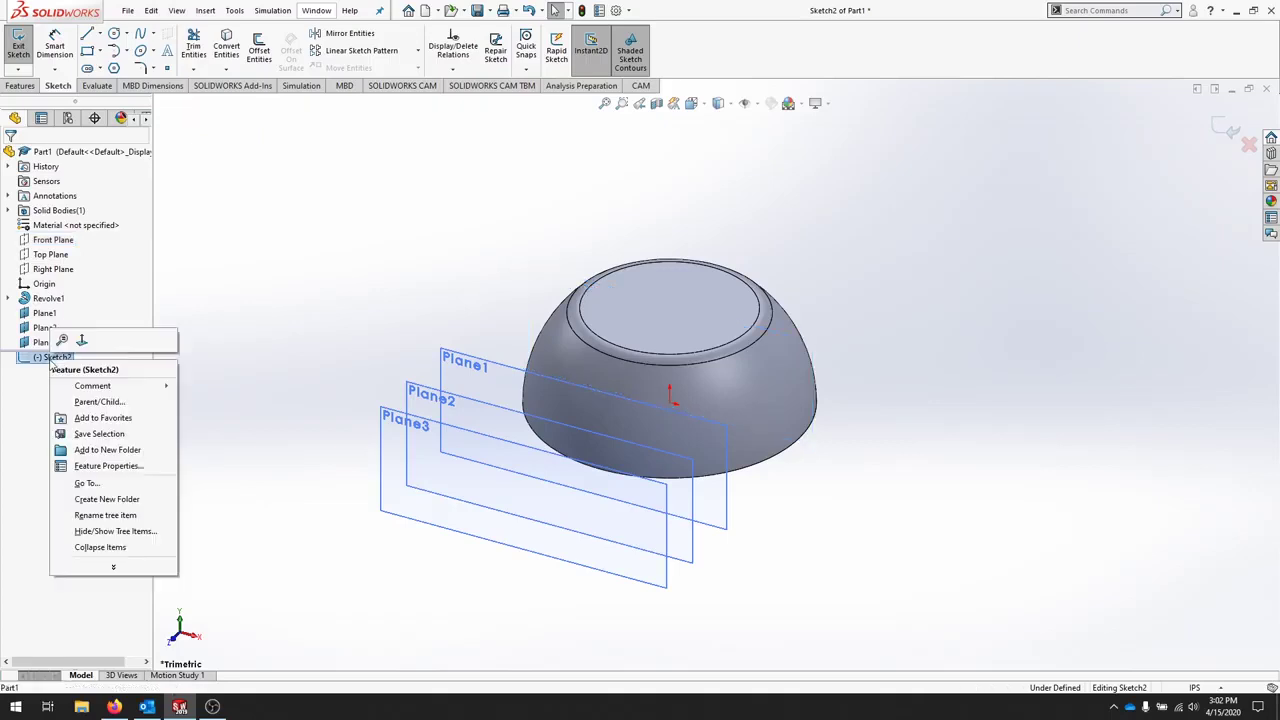
{"action": "left_click", "coordinate": [82, 341]}
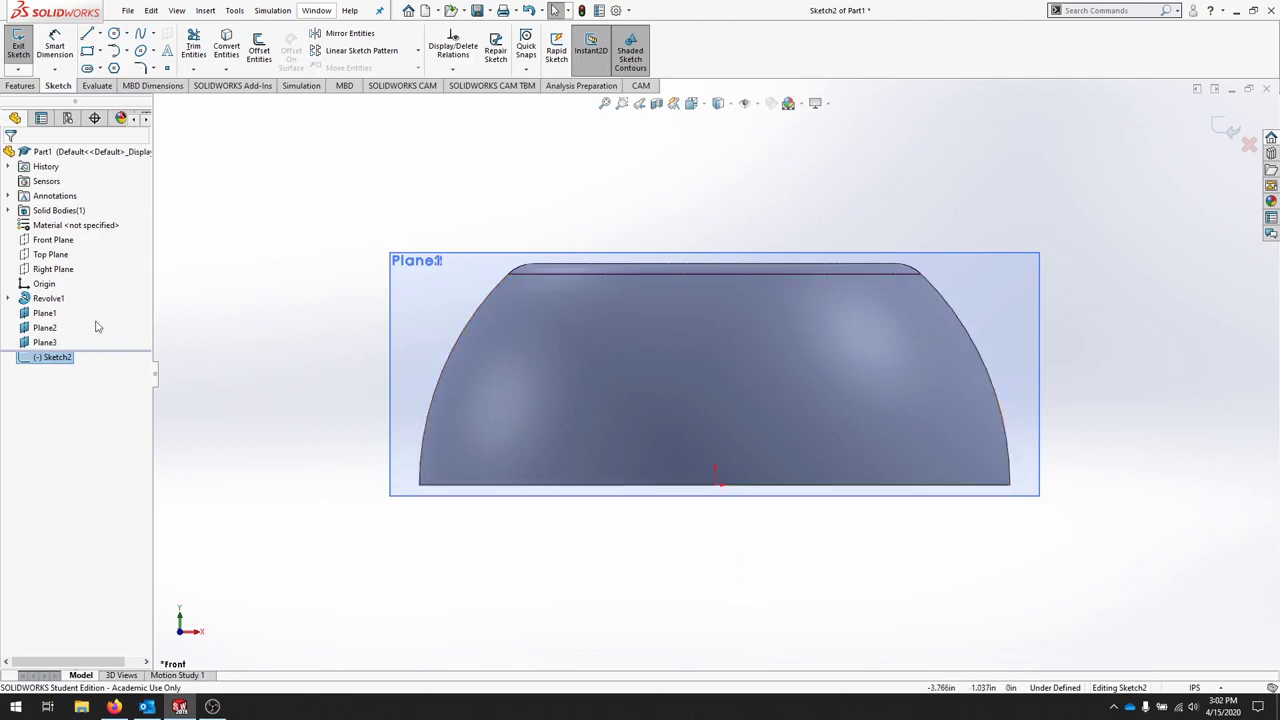
- Hide the three offset reference planes Plane1, Plane2 and Plane3
{"action": "right_click", "coordinate": [45, 313]}
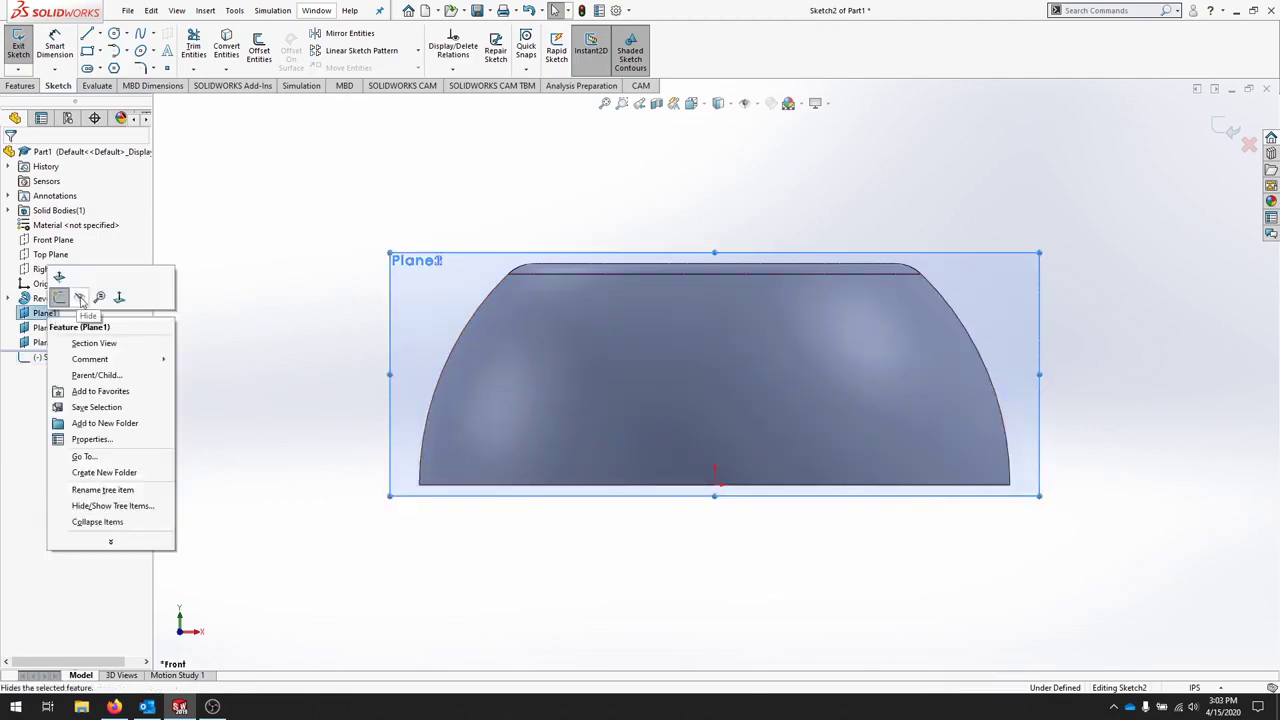
{"action": "left_click", "coordinate": [40, 328]}
{"action": "right_click", "coordinate": [45, 328]}
{"action": "left_click", "coordinate": [80, 307]}
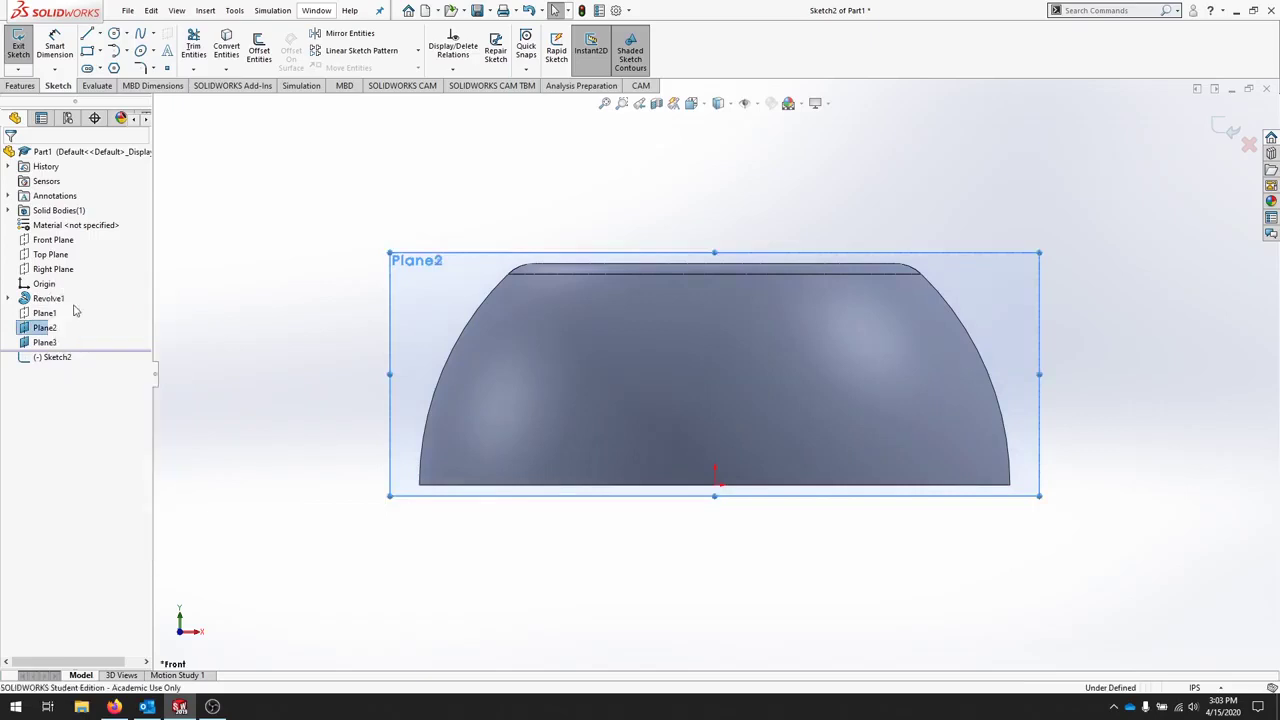
{"action": "right_click", "coordinate": [46, 341]}
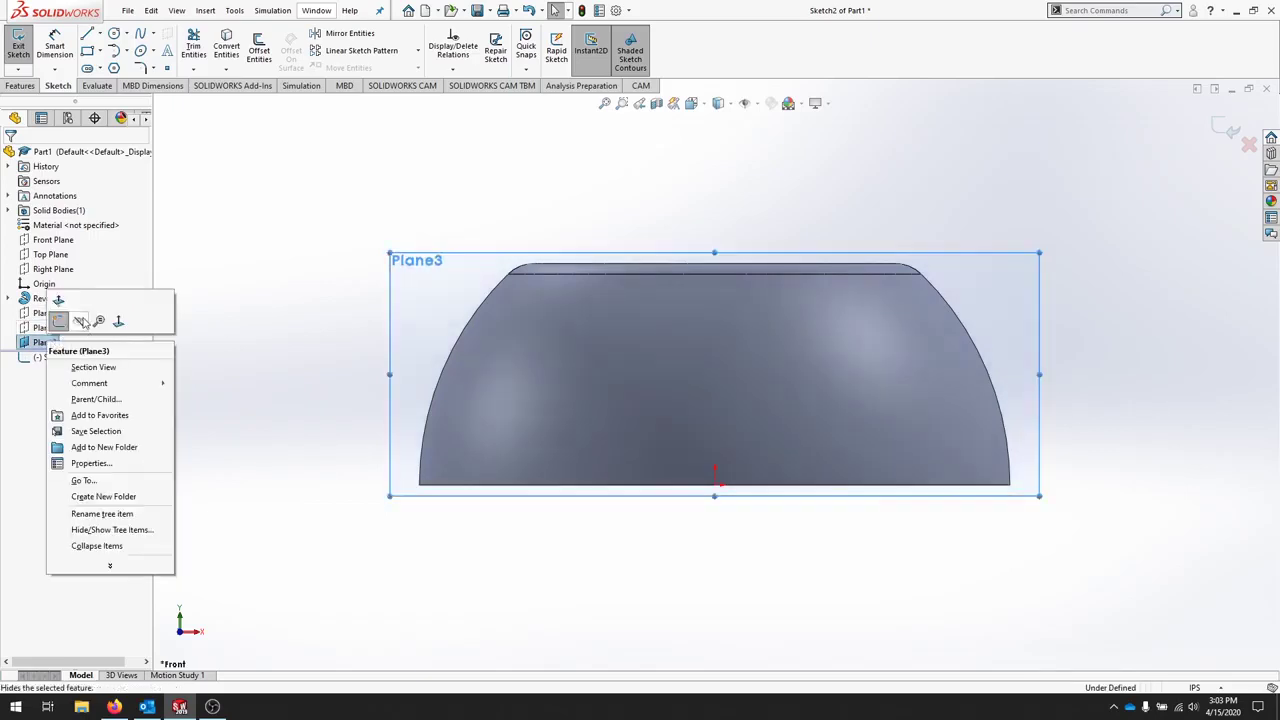
{"action": "left_click", "coordinate": [79, 320]}
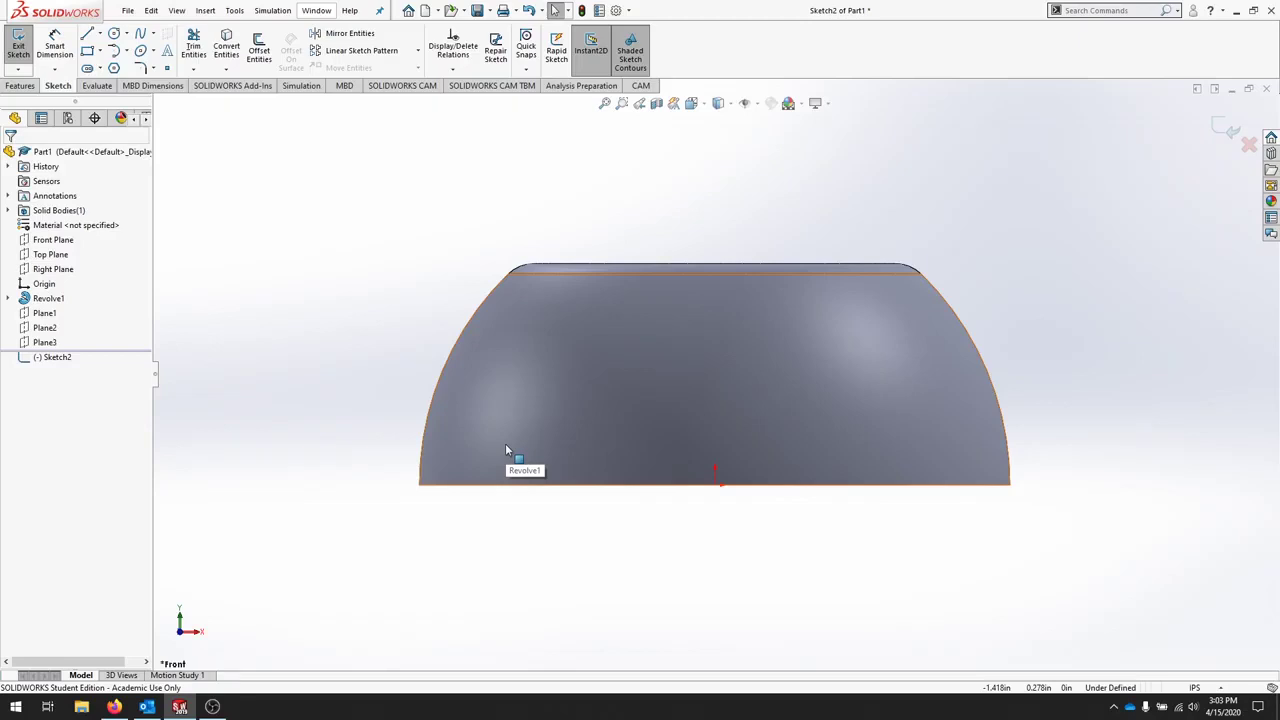
- Draw a corner rectangle from the origin, extending to the right, 0.5 in high and 1.5 in wide
{"action": "left_click", "coordinate": [89, 51]}
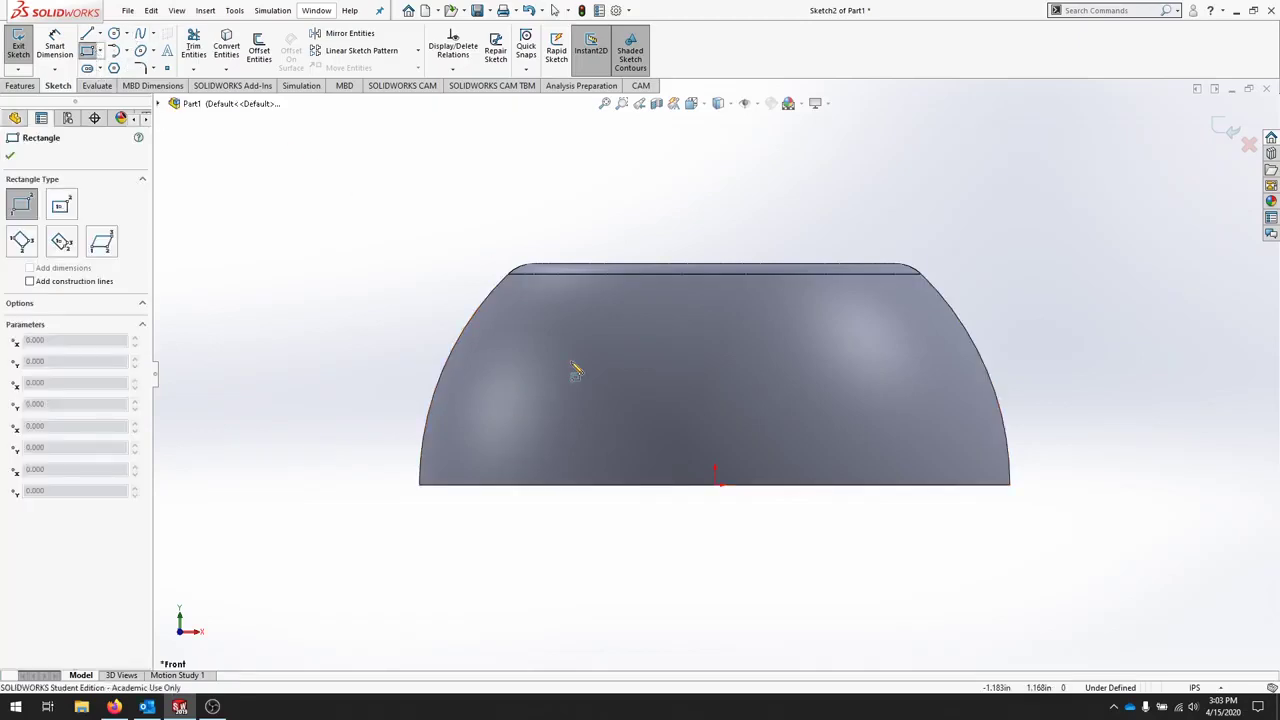
{"action": "left_click", "coordinate": [715, 484]}
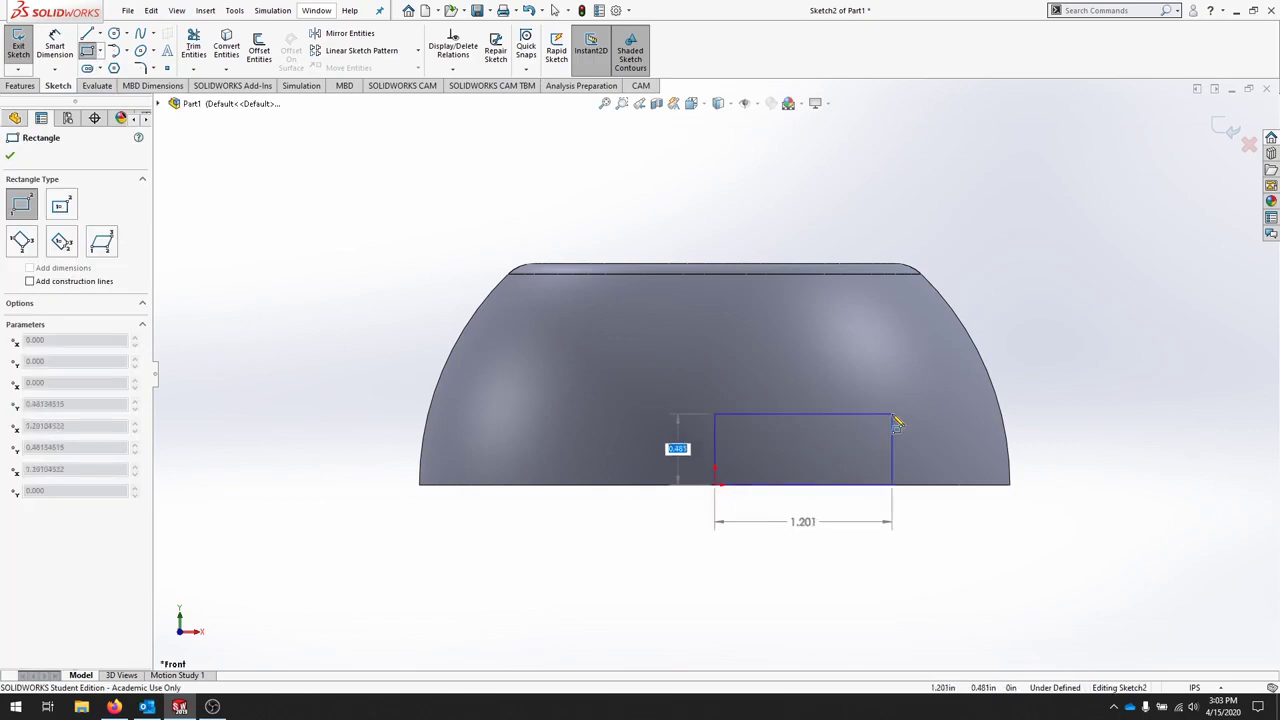
{"action": "key", "text": "BackSpace"}
{"action": "type", "text": ".5"}
{"action": "key", "text": "Tab"}
{"action": "type", "text": "1"}
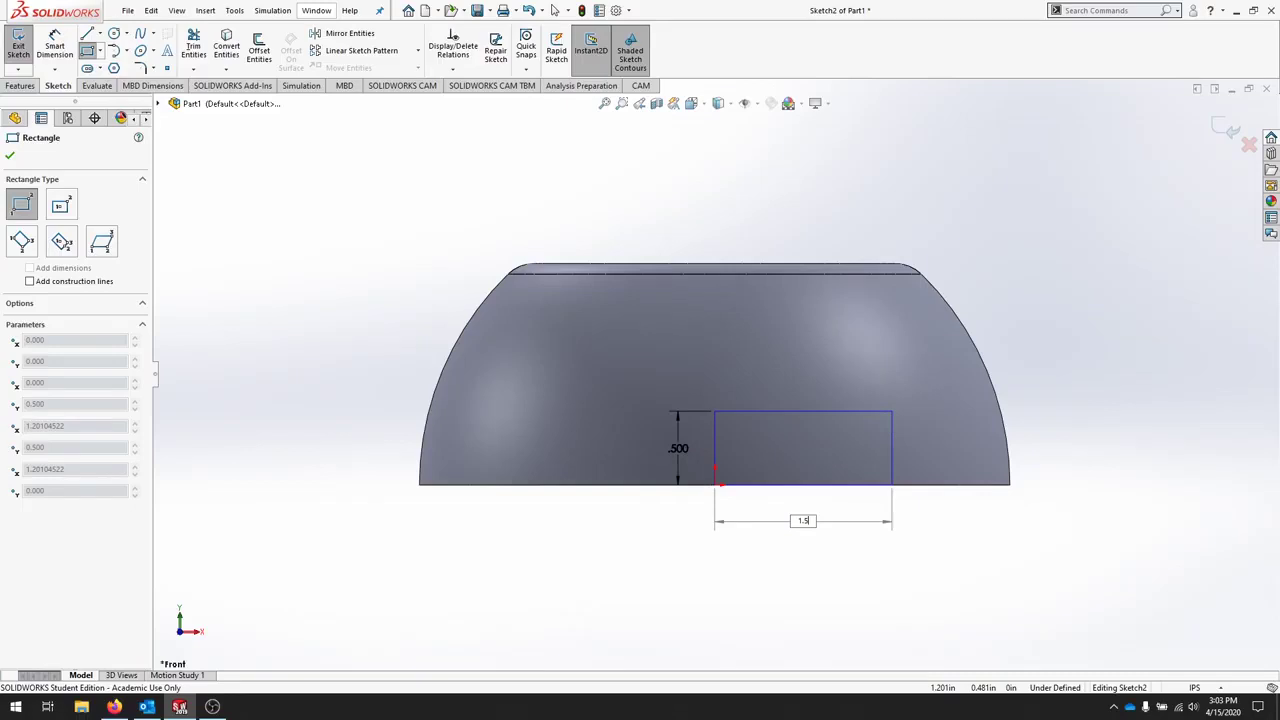
{"action": "key", "text": "Return"}
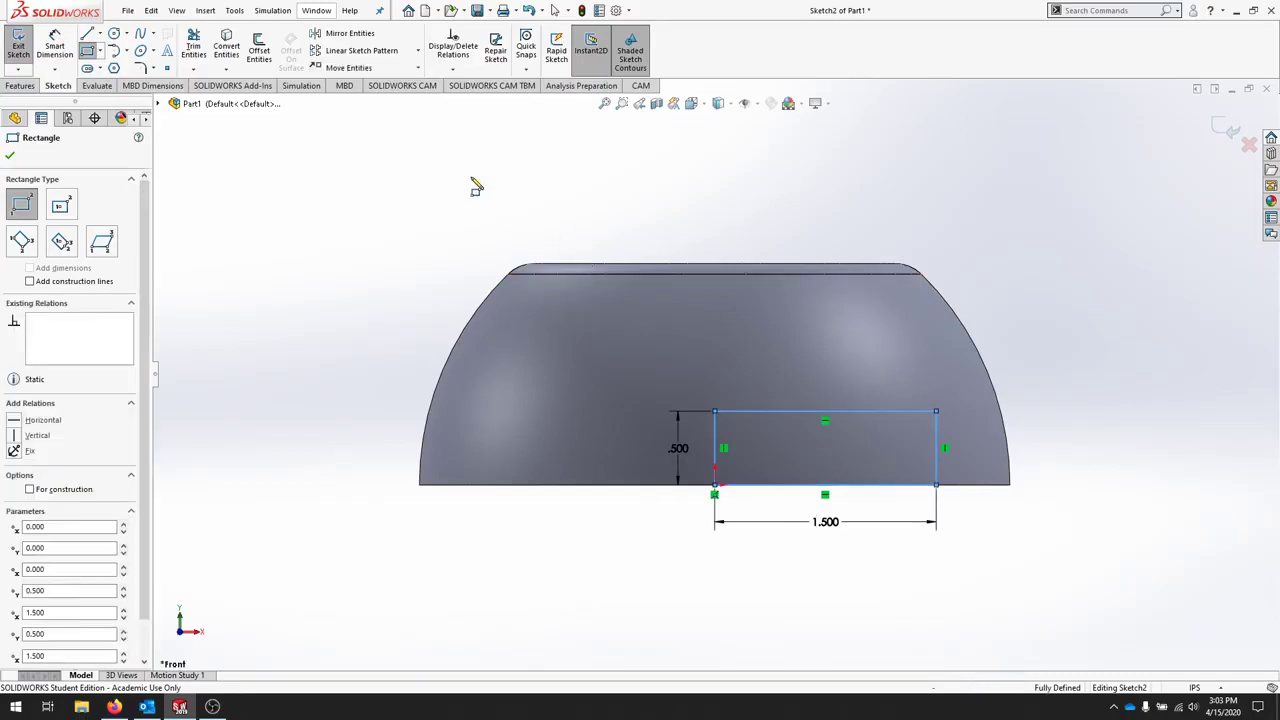
- Fillet the two upper corners of the 1.5 in wide rectangle with a 0.25 in radius
{"action": "left_click", "coordinate": [143, 67]}
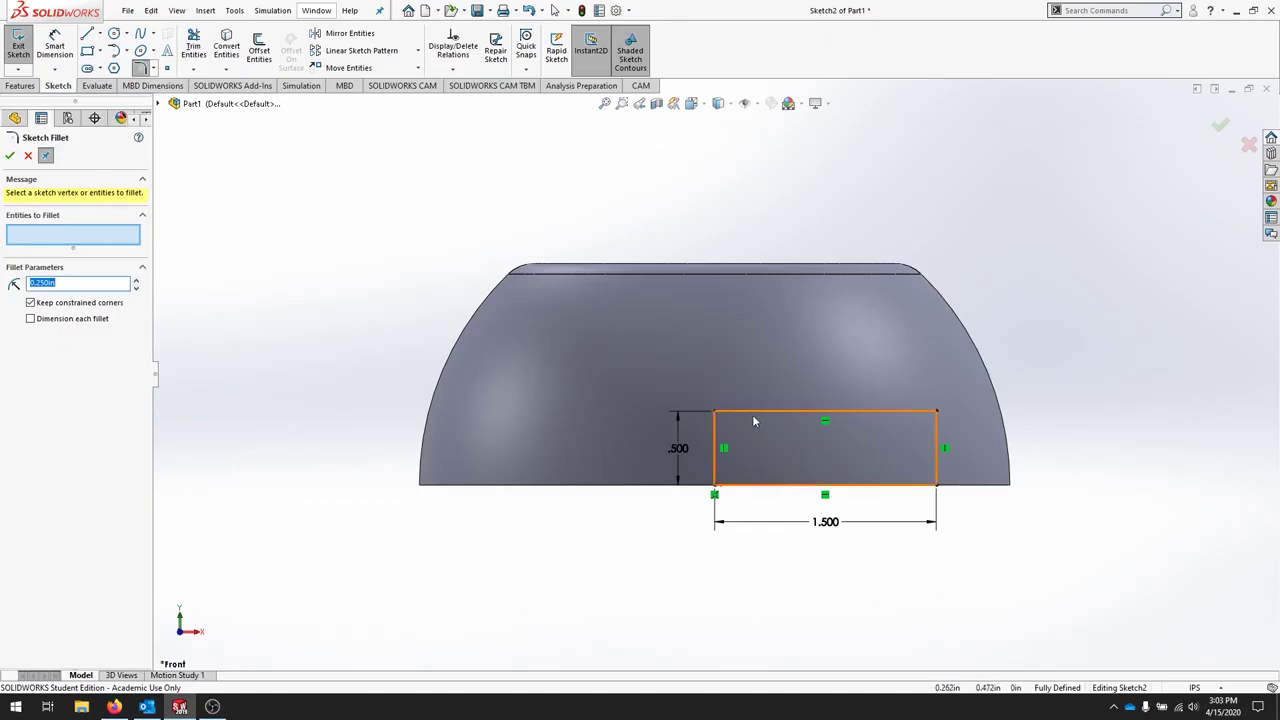
{"action": "left_click", "coordinate": [749, 411]}
{"action": "left_click", "coordinate": [713, 432]}
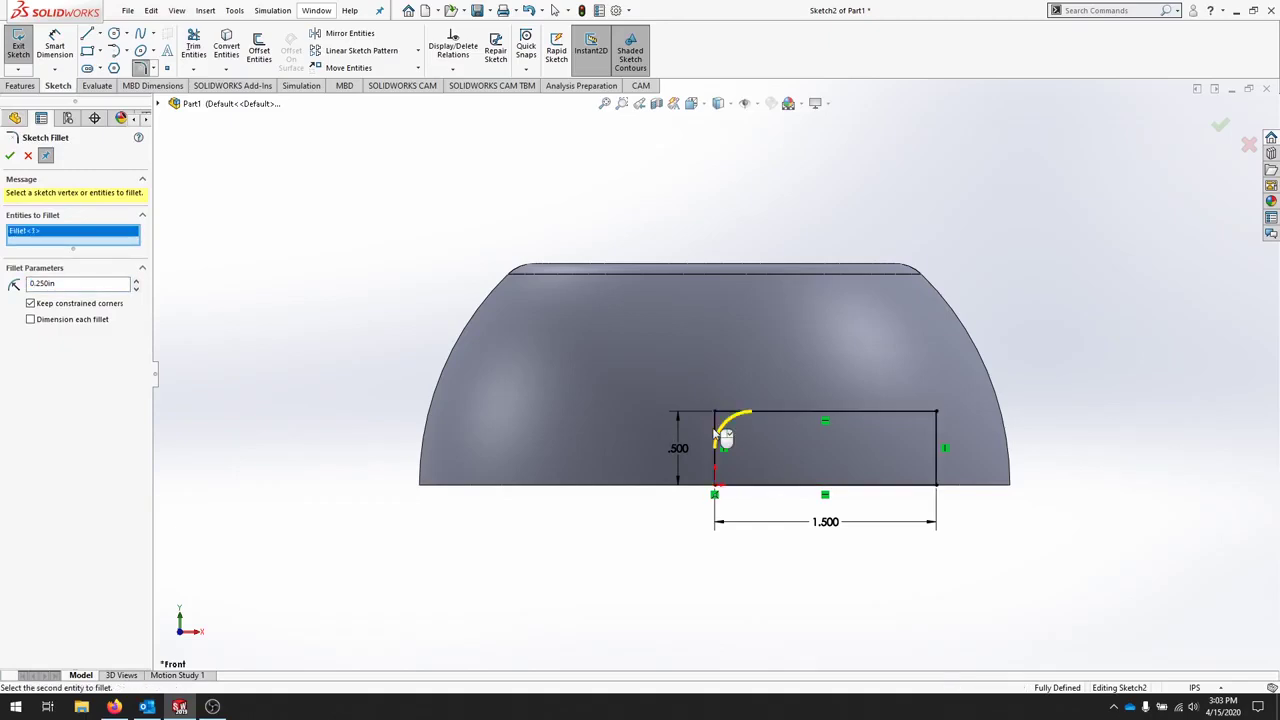
{"action": "left_click", "coordinate": [887, 410]}
{"action": "left_click", "coordinate": [938, 440]}
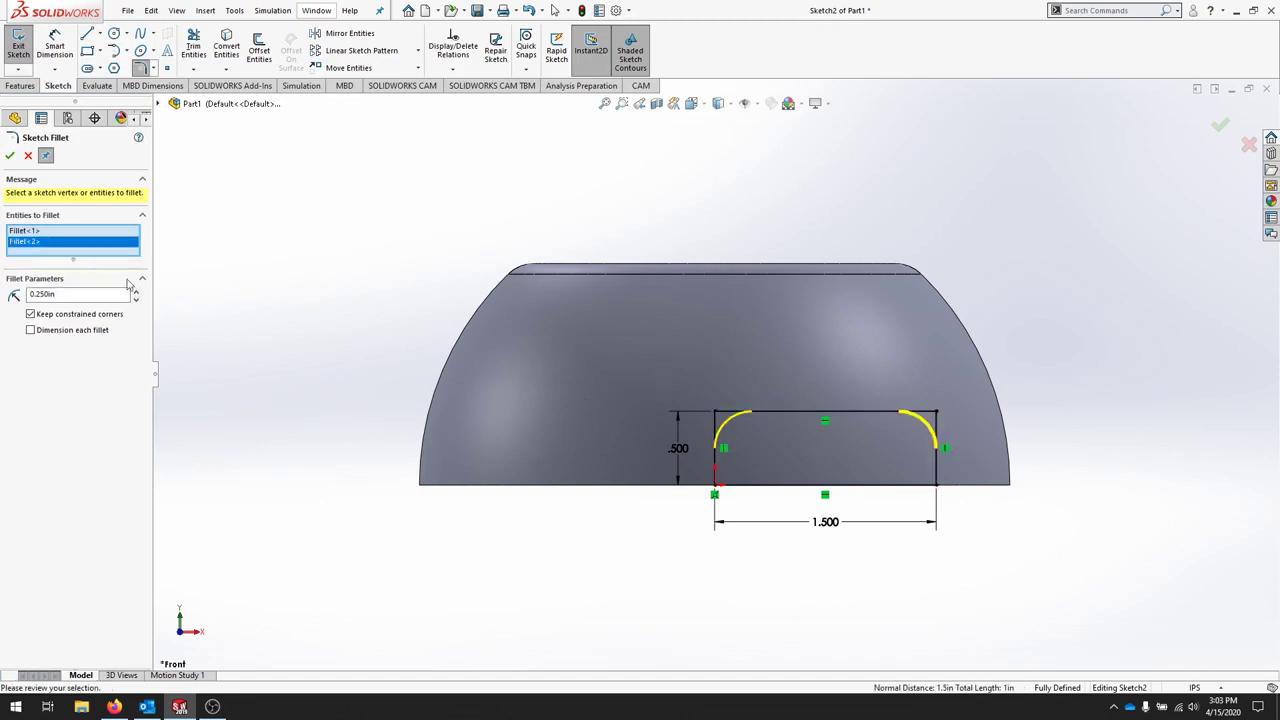
{"action": "left_click", "coordinate": [10, 155]}
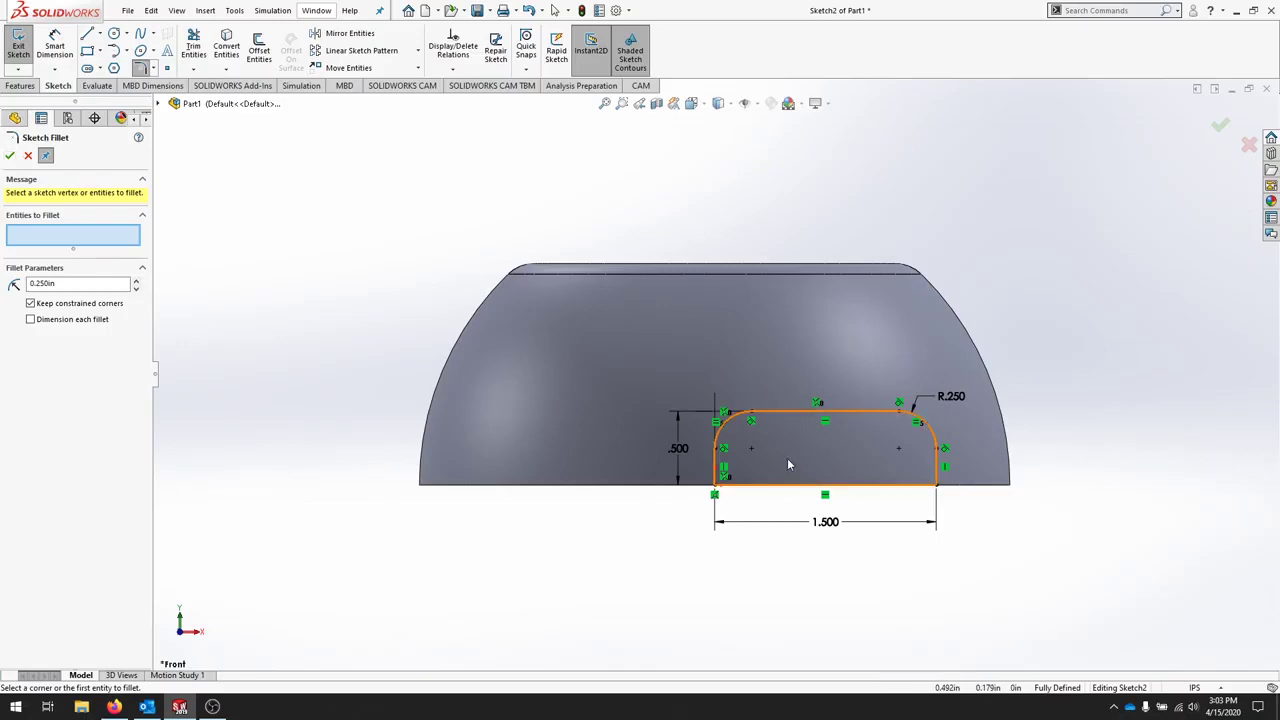
- Exit the Front Plane sketch and display the model with hidden lines removed
{"action": "left_click", "coordinate": [20, 50]}
{"action": "mouse_move", "coordinate": [1134, 354]}
{"action": "middle_mouse_down"}
{"action": "mouse_move", "coordinate": [1120, 331]}
{"action": "mouse_move", "coordinate": [1090, 366]}
{"action": "middle_mouse_up"}
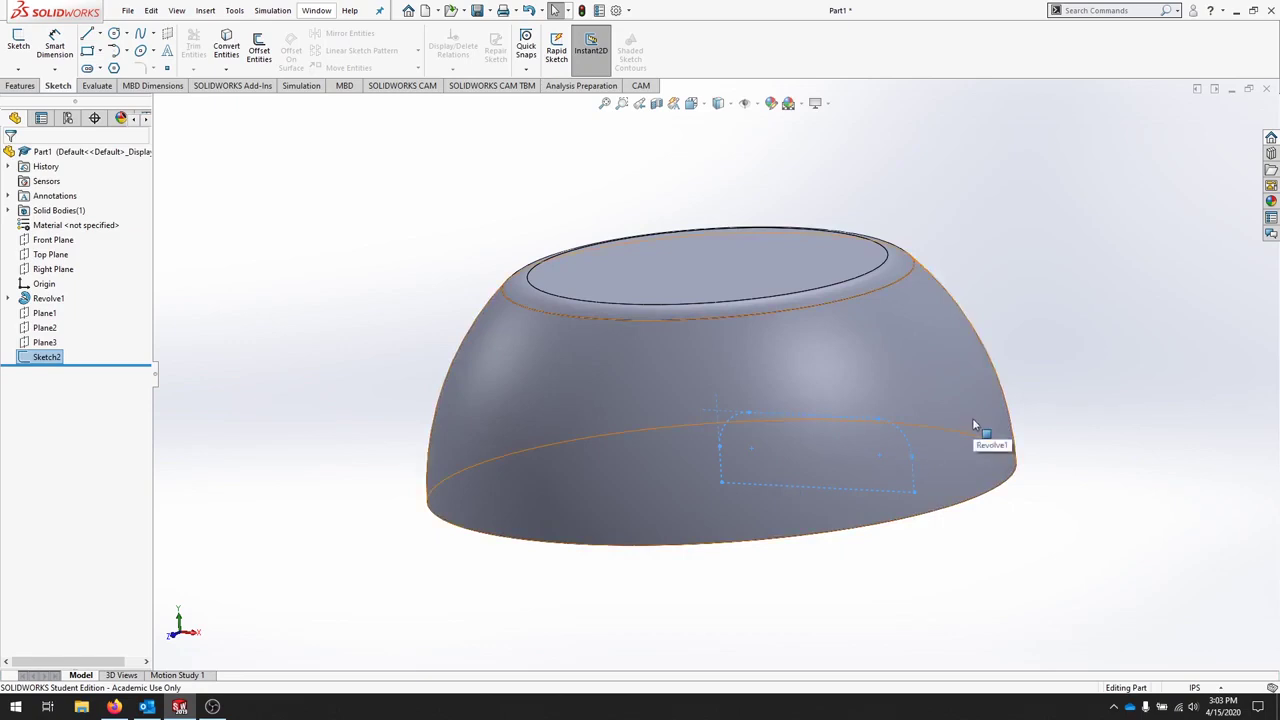
{"action": "left_click", "coordinate": [722, 104]}
{"action": "left_click", "coordinate": [720, 196]}
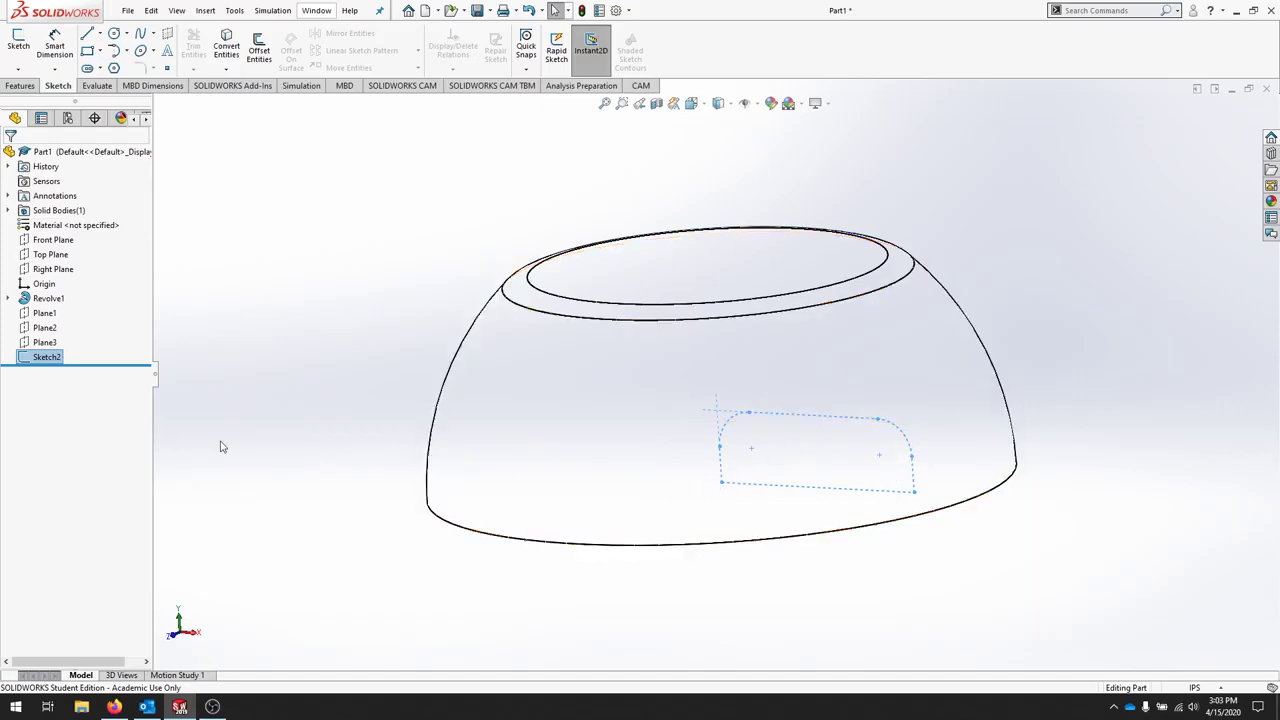
- Make Plane1 visible again and clear the selection
{"action": "left_click", "coordinate": [50, 315]}
{"action": "right_click", "coordinate": [50, 316]}
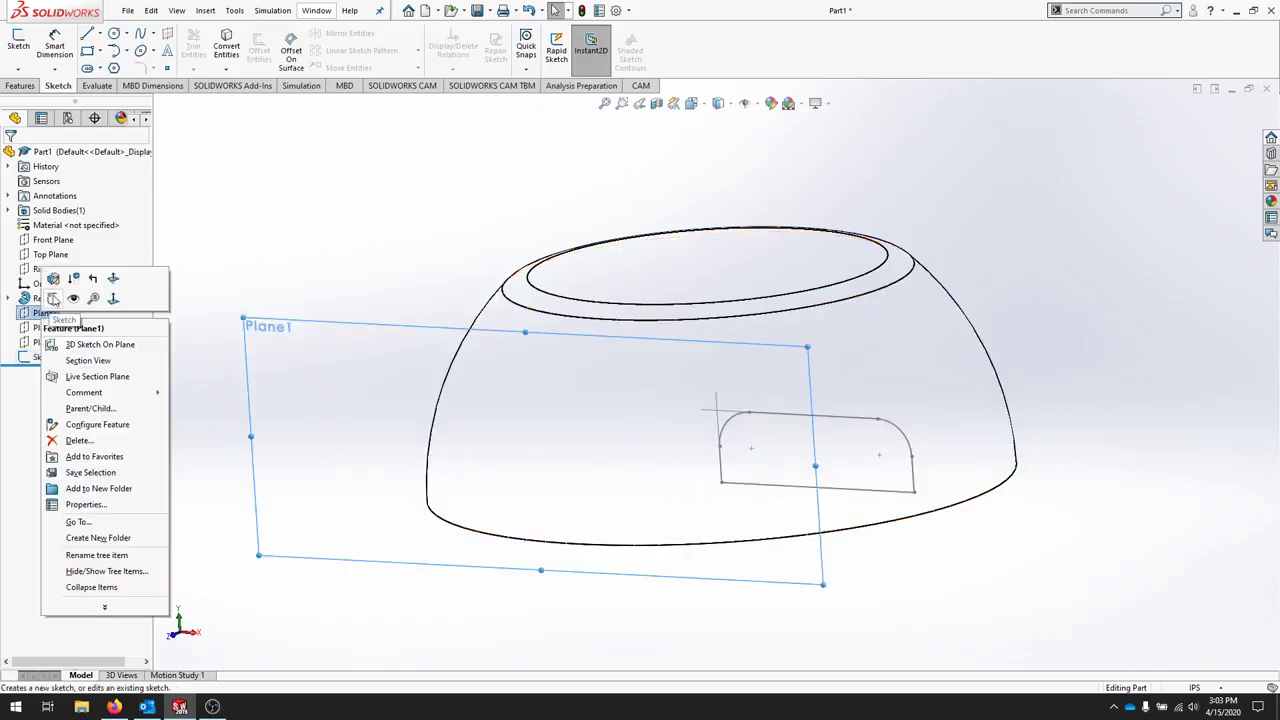
{"action": "left_click", "coordinate": [74, 301]}
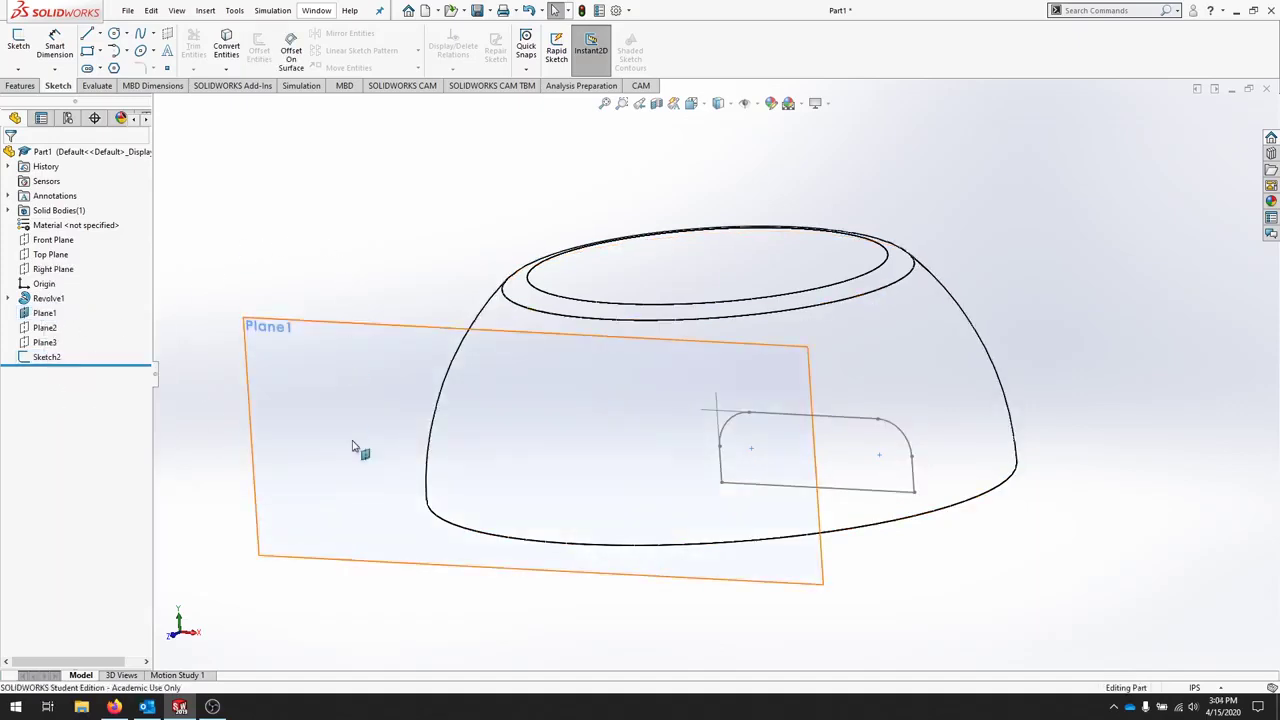
{"action": "left_click", "coordinate": [346, 294]}
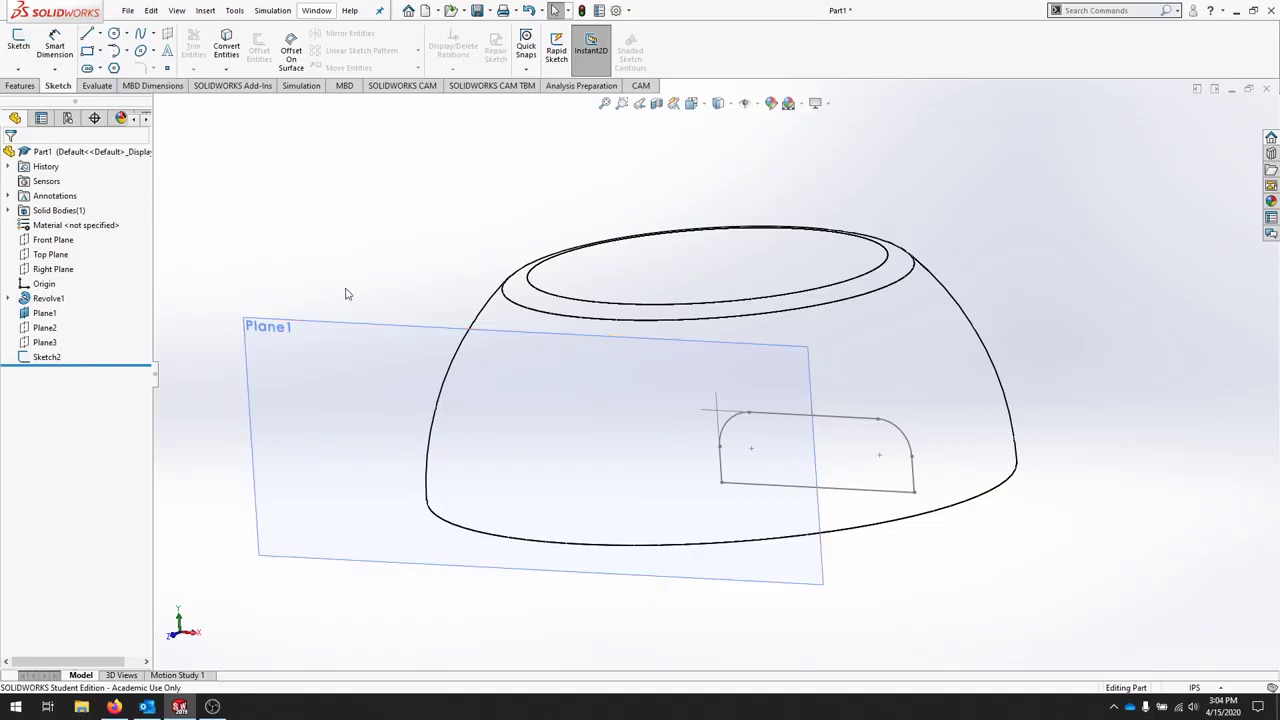
- Start a new sketch on Plane1 and orient the view normal to it
{"action": "left_click", "coordinate": [22, 44]}
{"action": "left_click", "coordinate": [357, 545]}
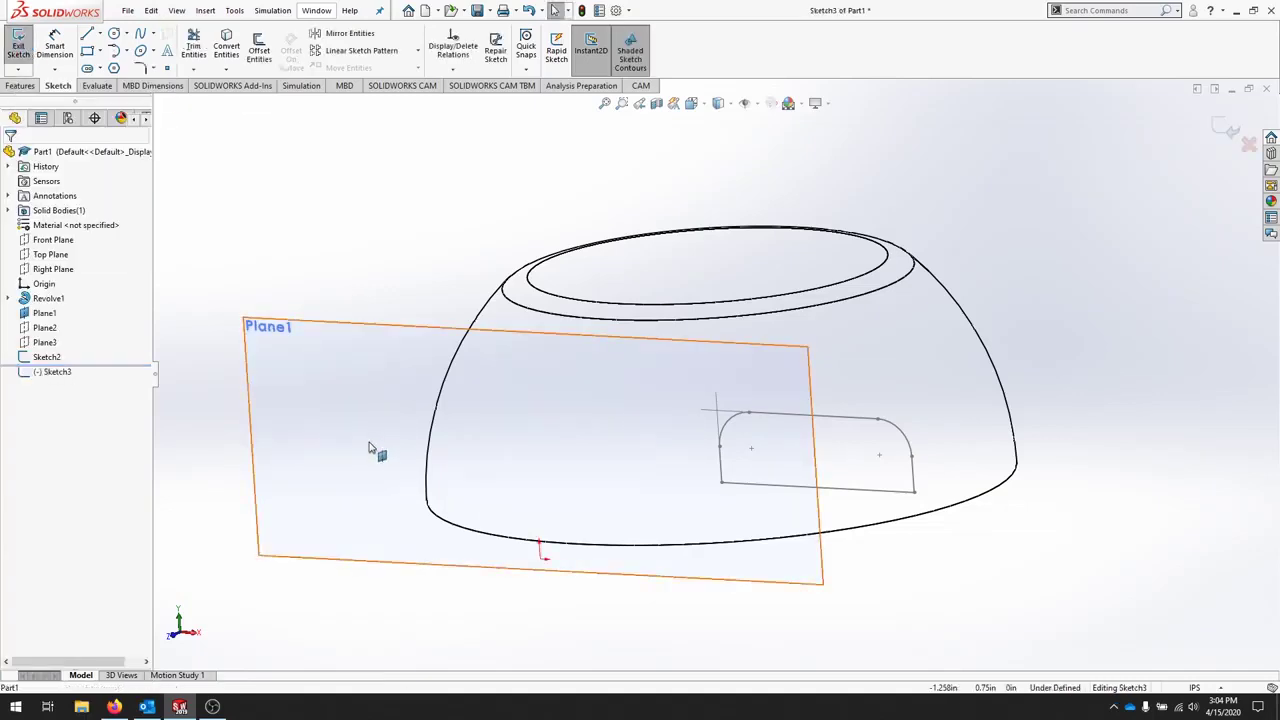
{"action": "right_click", "coordinate": [60, 372]}
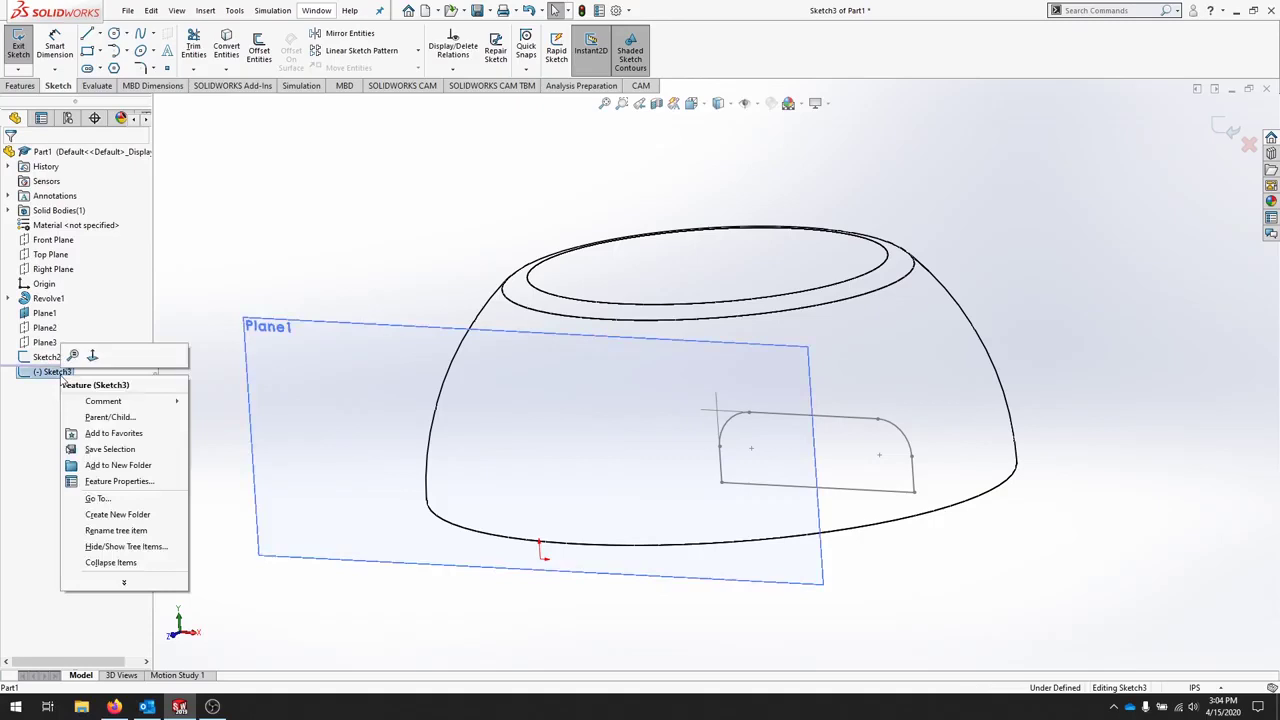
{"action": "left_click", "coordinate": [92, 355]}
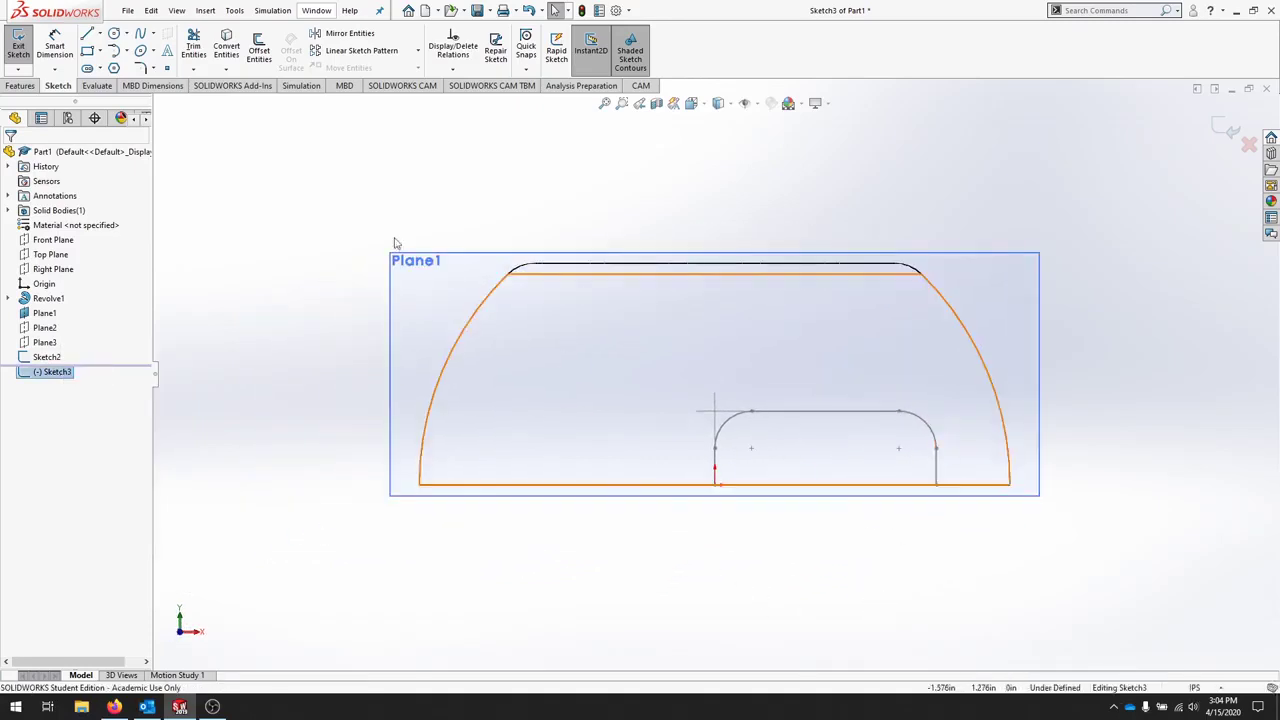
- Draw a corner rectangle from the first profile's lower right corner, about 1.21 in wide and 0.36 in high
{"action": "left_click", "coordinate": [87, 50]}
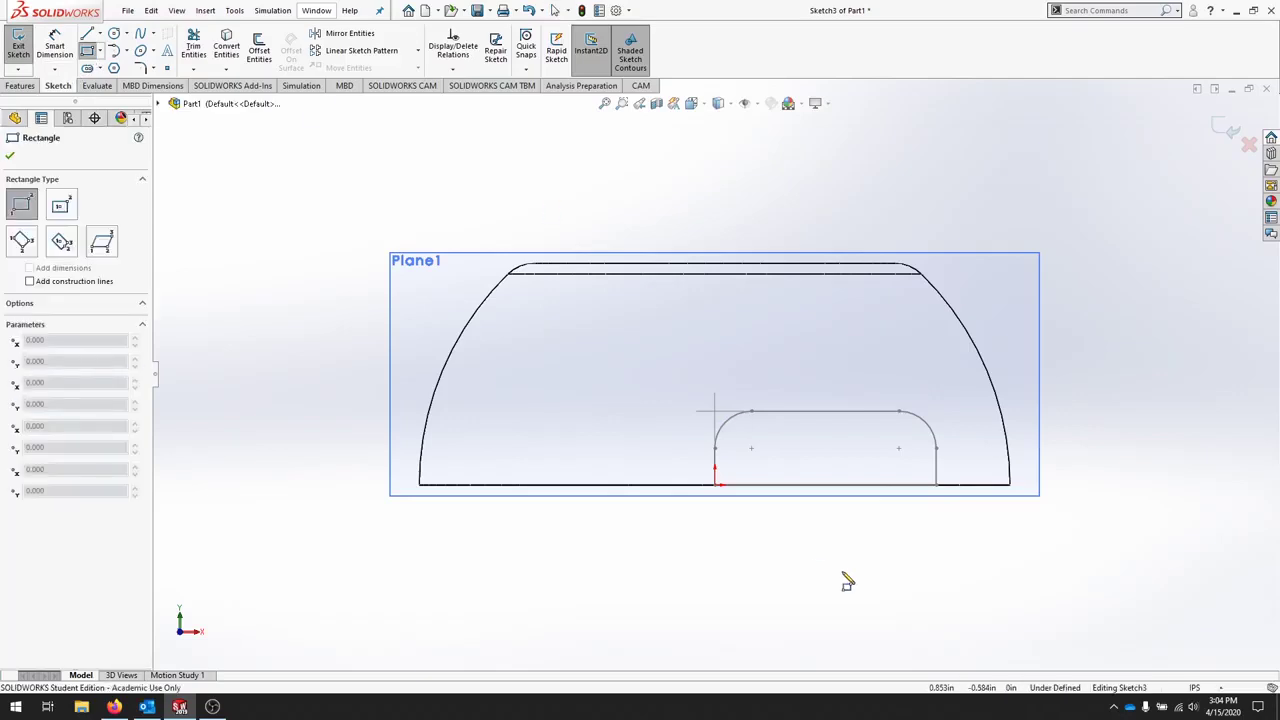
{"action": "left_click", "coordinate": [937, 487]}
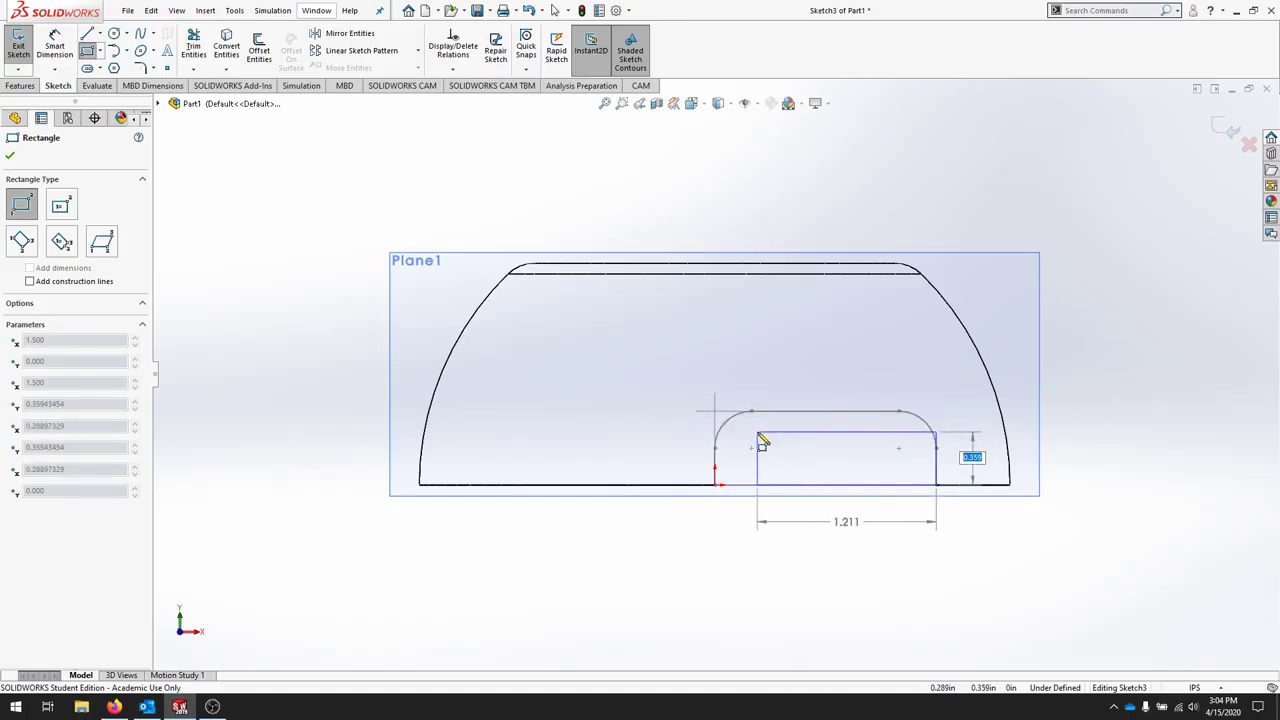
{"action": "left_click", "coordinate": [758, 432]}
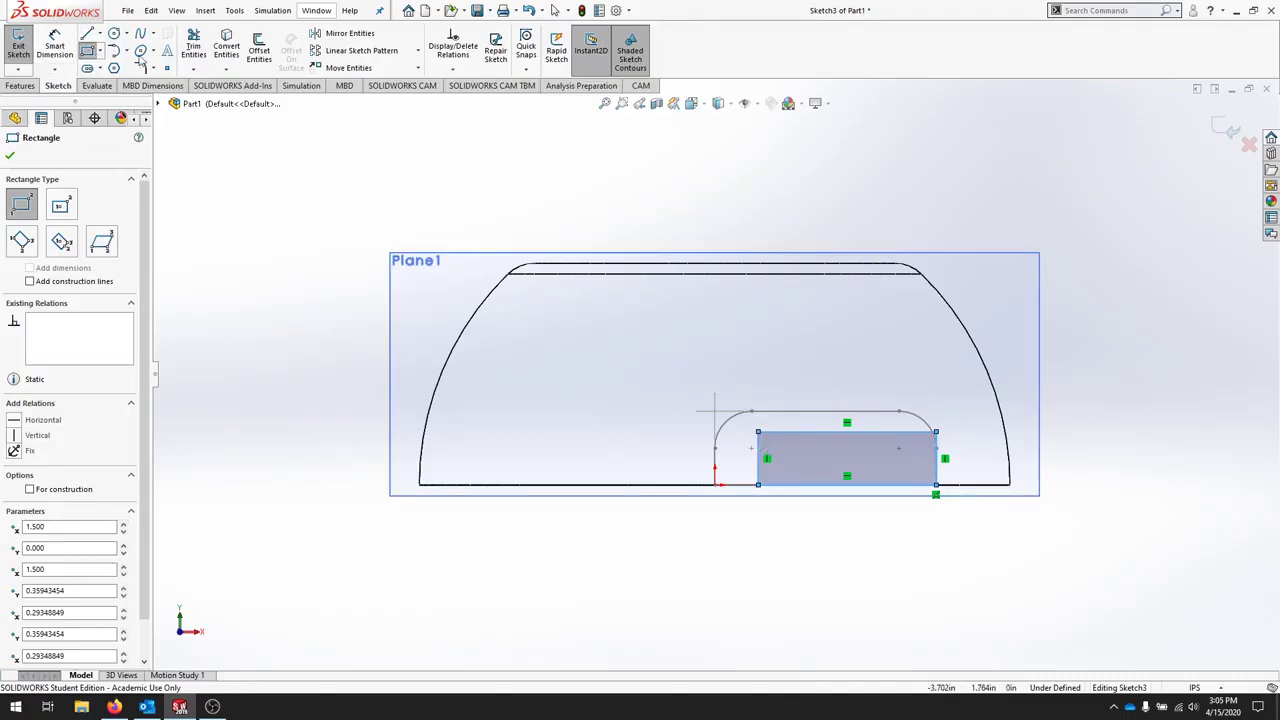
- Dimension the Plane1 rectangle to 0.5 in high and 1.4 in wide
{"action": "left_click", "coordinate": [54, 45]}
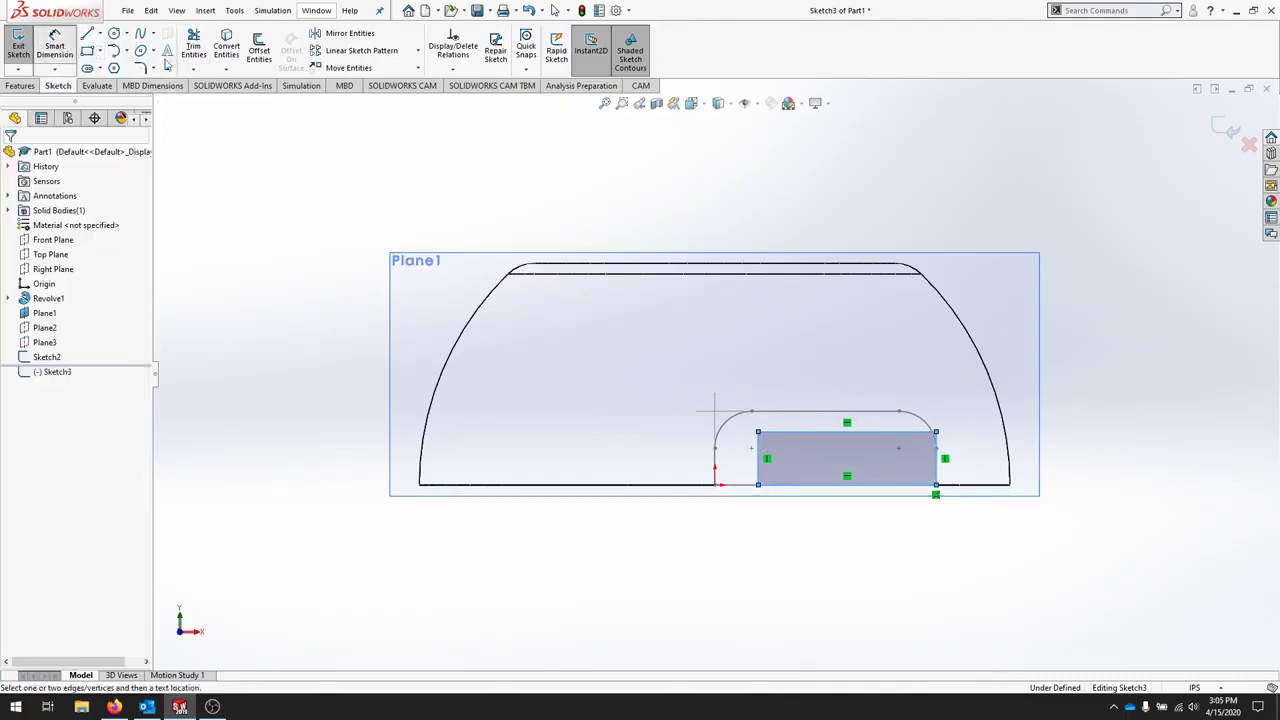
{"action": "left_click", "coordinate": [937, 460]}
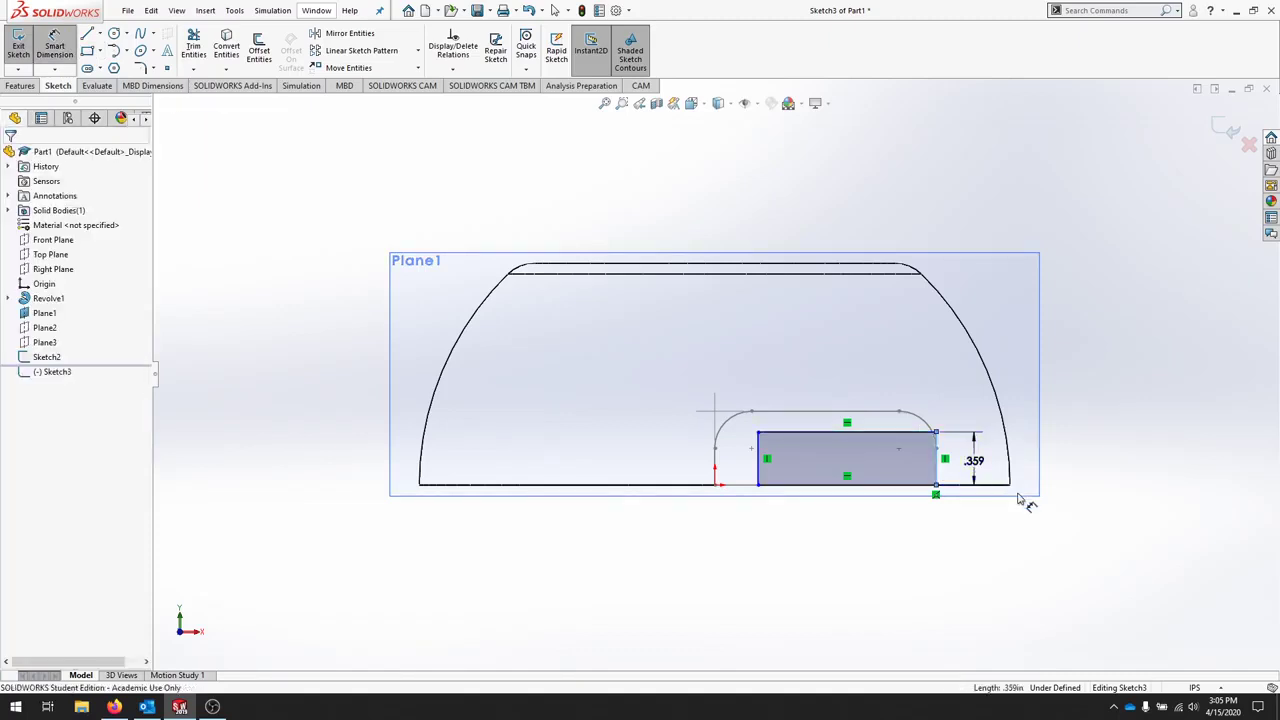
{"action": "left_click", "coordinate": [1008, 526]}
{"action": "type", "text": ".5"}
{"action": "key", "text": "Return"}
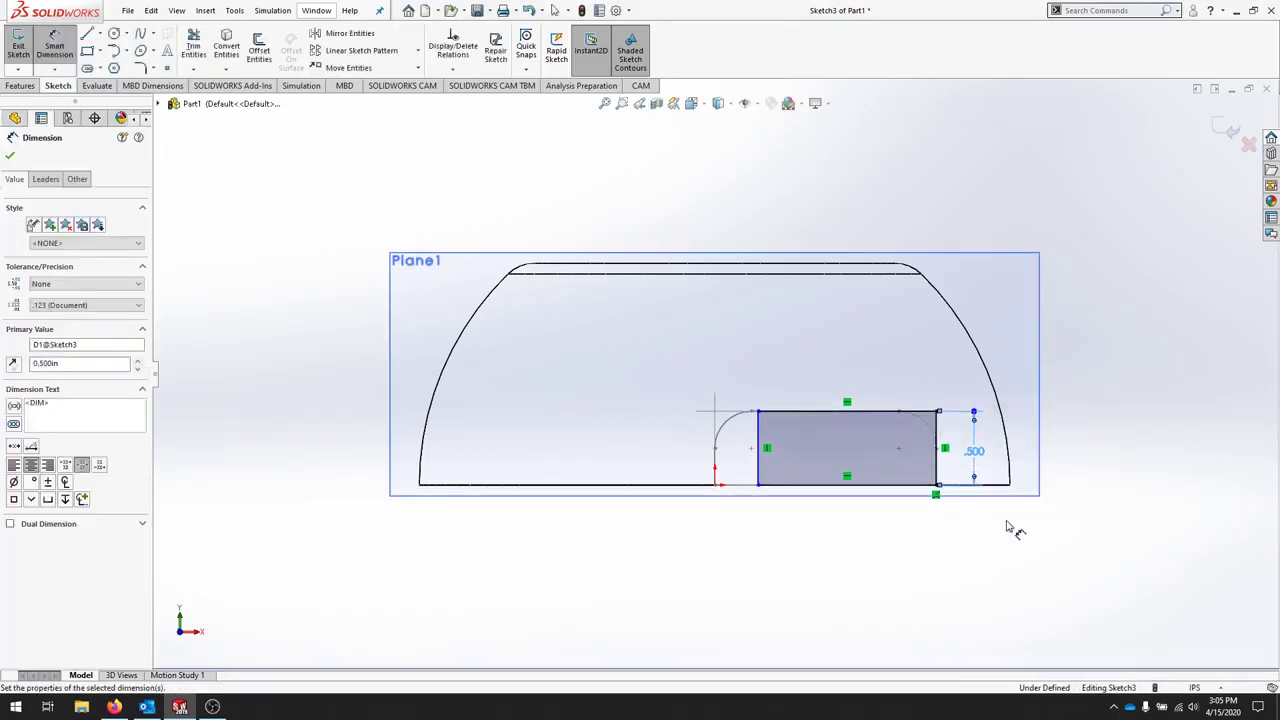
{"action": "left_click", "coordinate": [822, 412]}
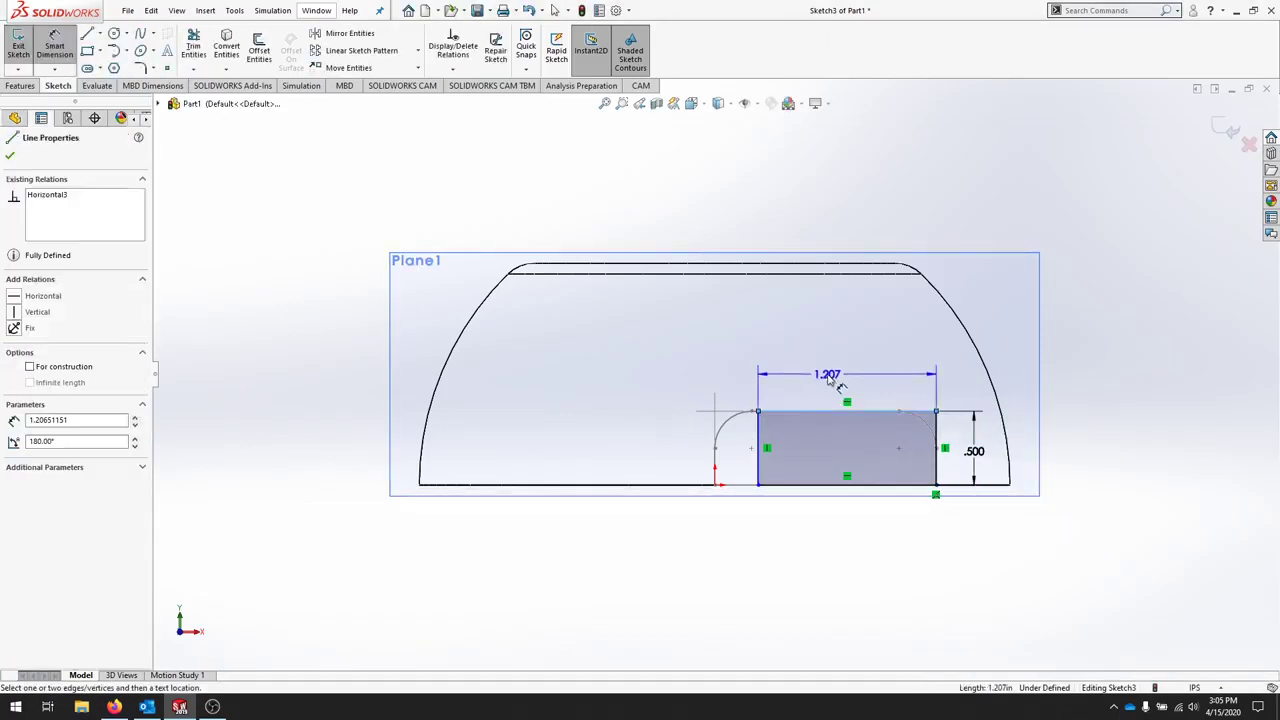
{"action": "left_click", "coordinate": [830, 380]}
{"action": "left_click", "coordinate": [838, 385]}
{"action": "type", "text": "1.4"}
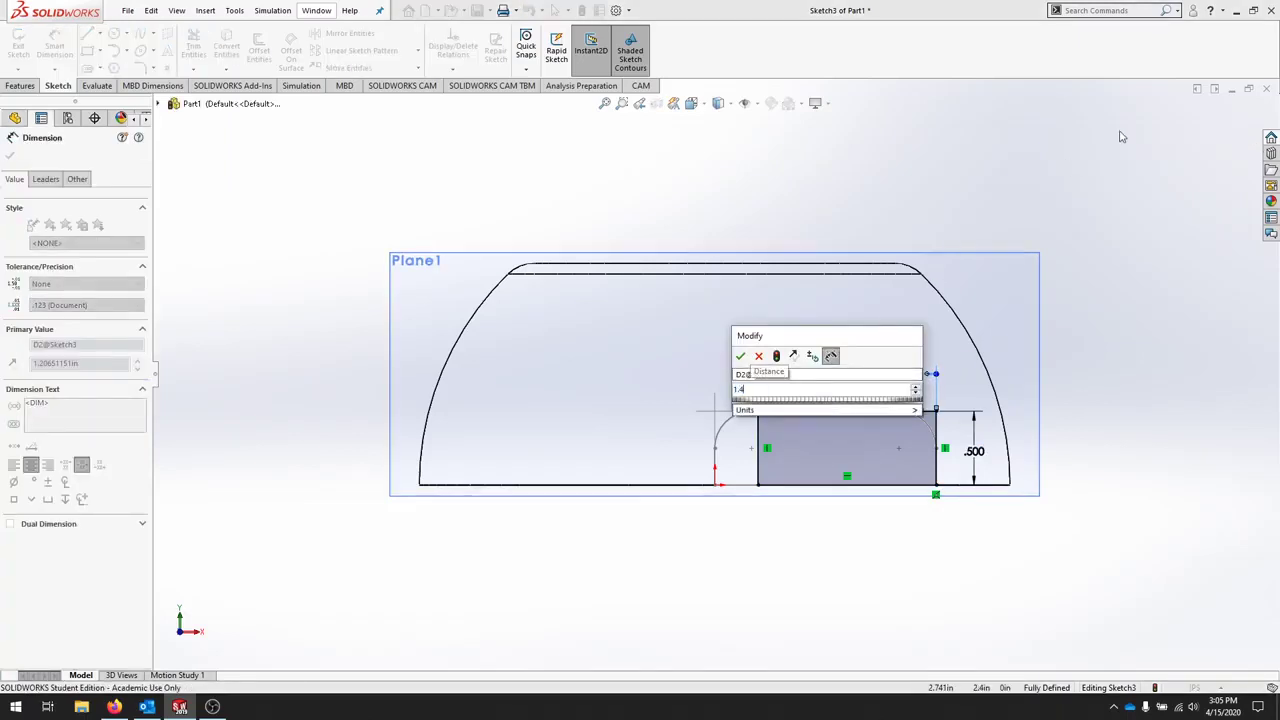
{"action": "key", "text": "Return"}
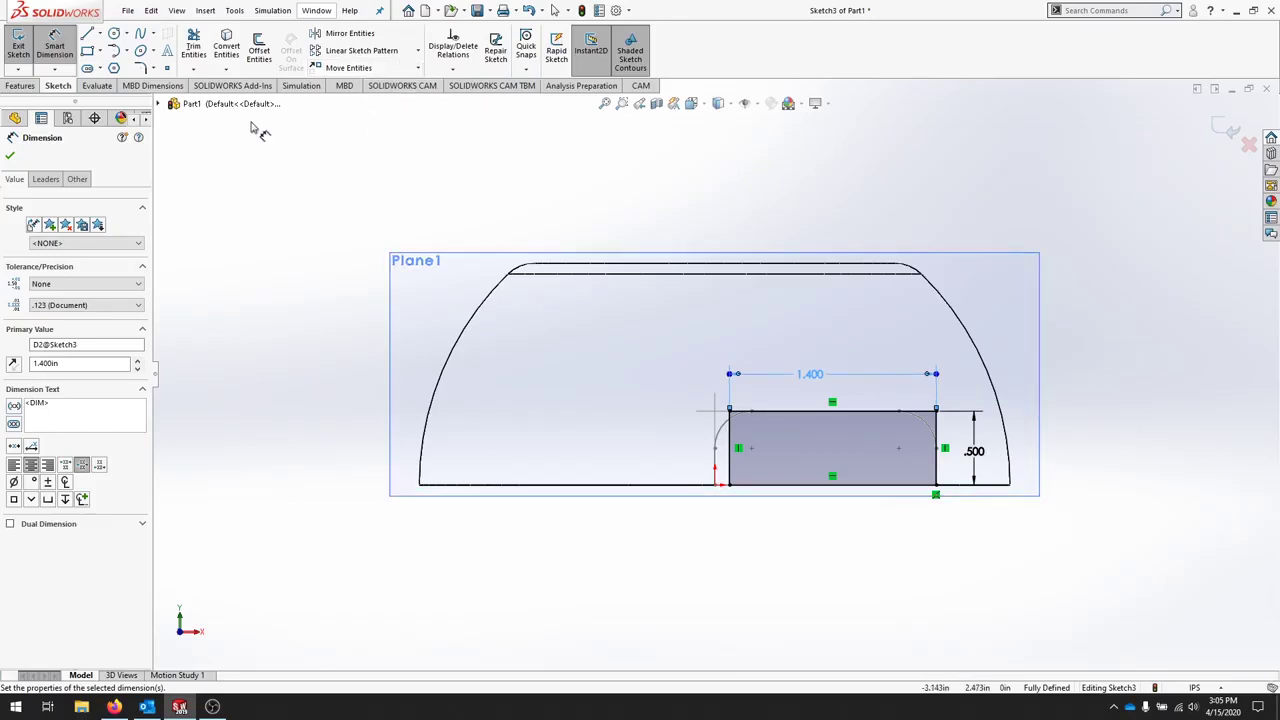
- Fillet the two upper corners of the 1.4 in wide rectangle with a 0.25 in radius
{"action": "left_click", "coordinate": [140, 67]}
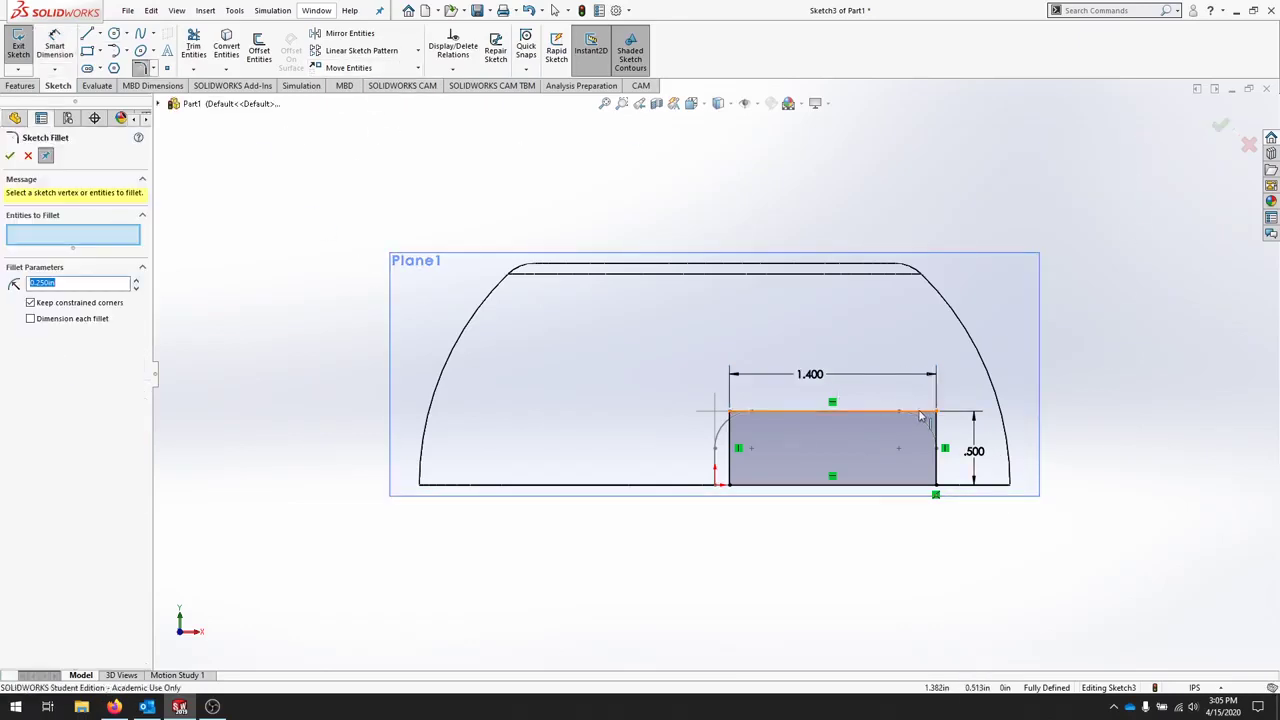
{"action": "left_click", "coordinate": [920, 412]}
{"action": "left_click", "coordinate": [936, 430]}
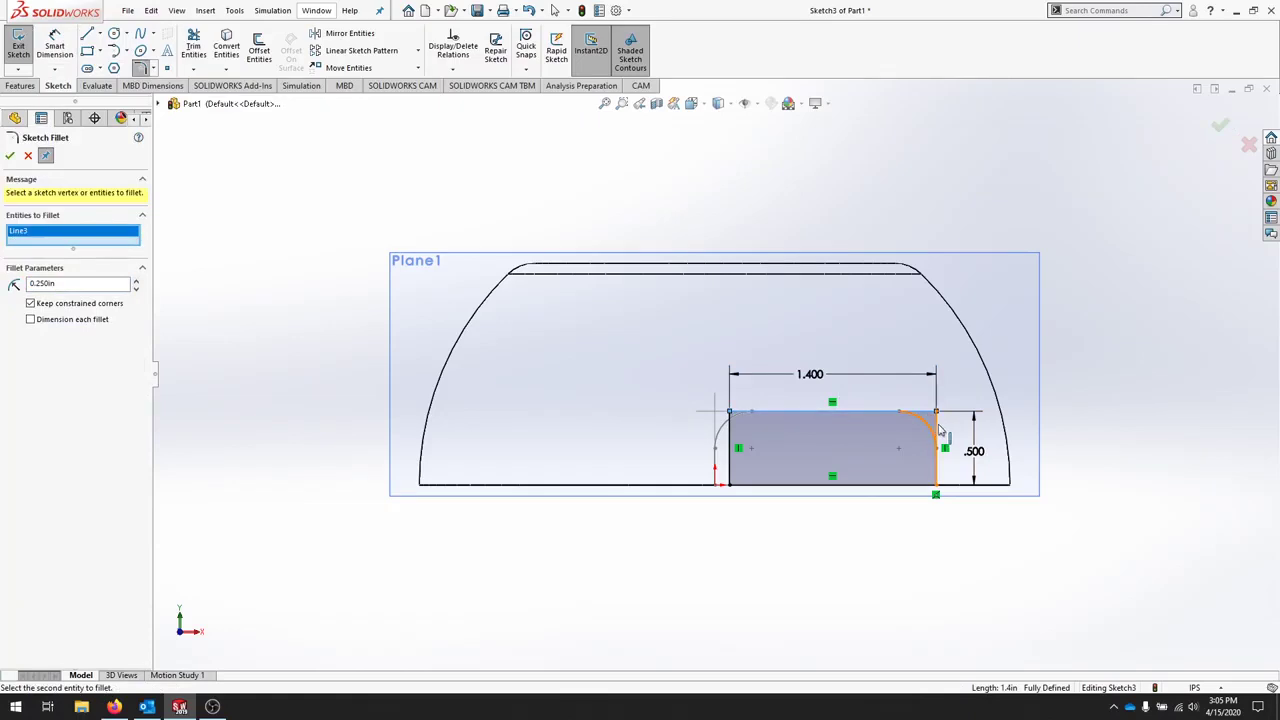
{"action": "left_click", "coordinate": [758, 410]}
{"action": "left_click", "coordinate": [729, 440]}
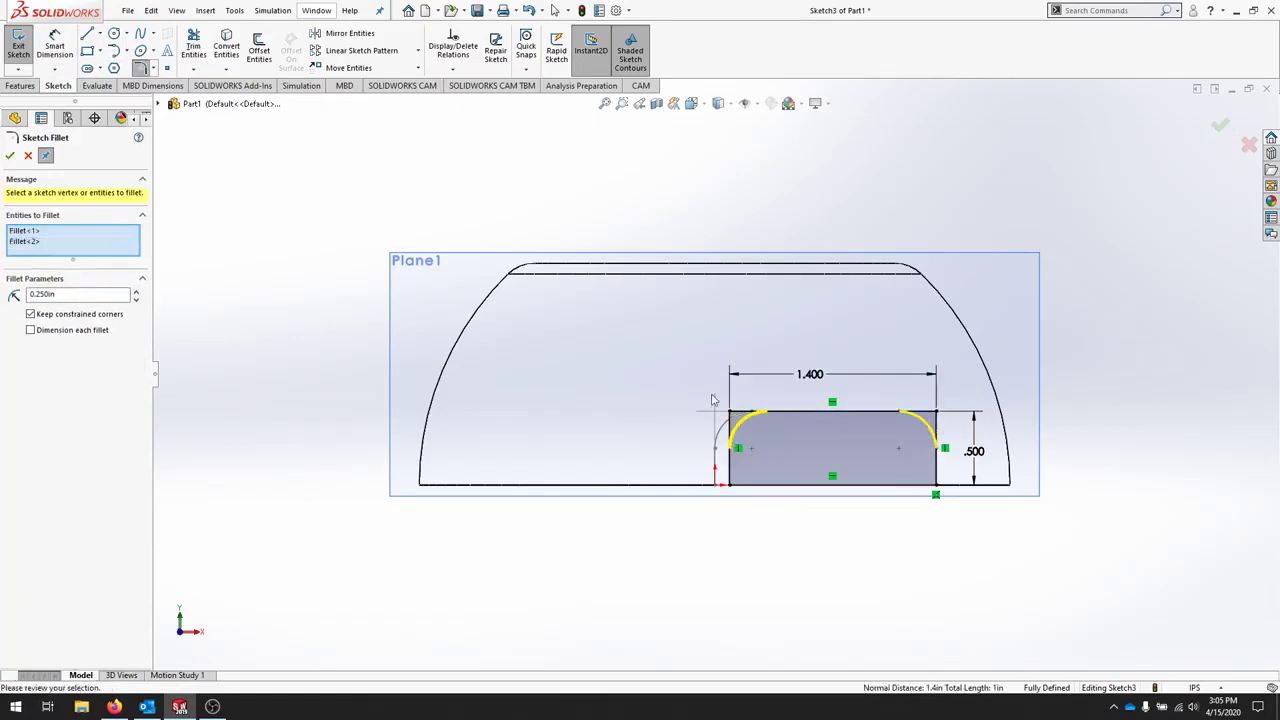
{"action": "left_click", "coordinate": [10, 156]}
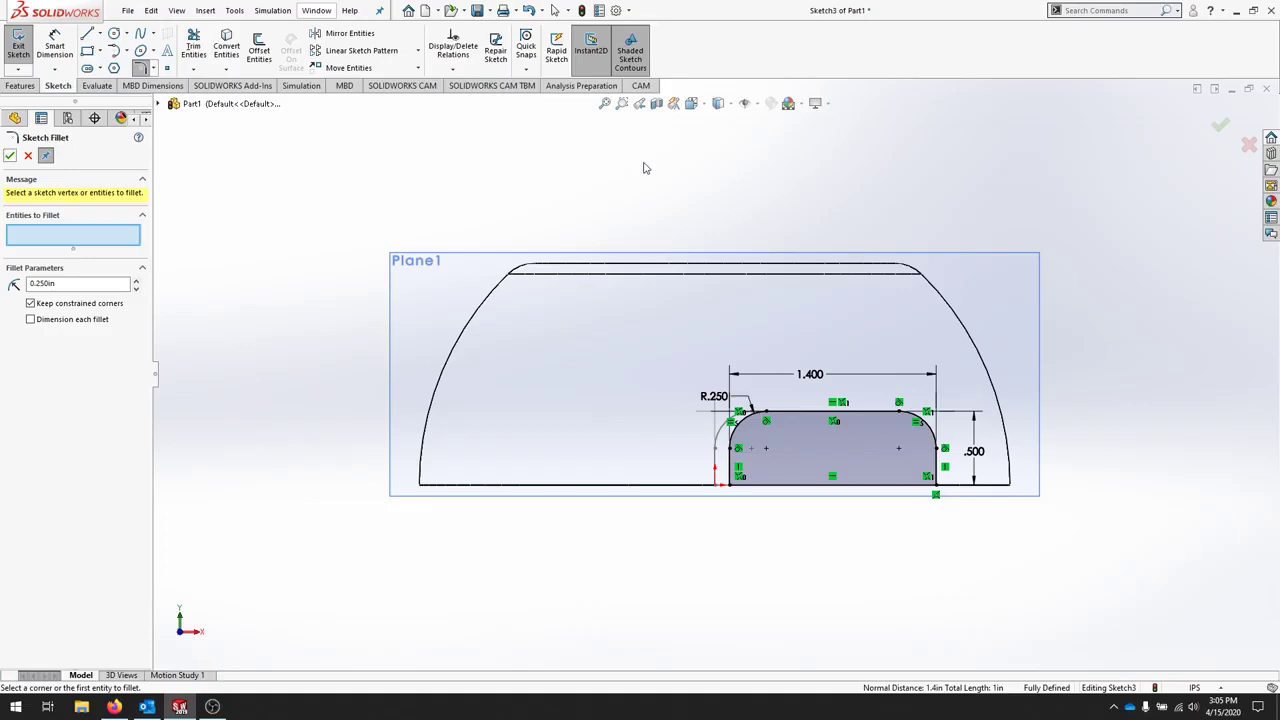
- Exit the Plane1 sketch and make Plane2 visible
{"action": "left_click", "coordinate": [22, 42]}
{"action": "right_click", "coordinate": [48, 326]}
{"action": "left_click", "coordinate": [62, 302]}
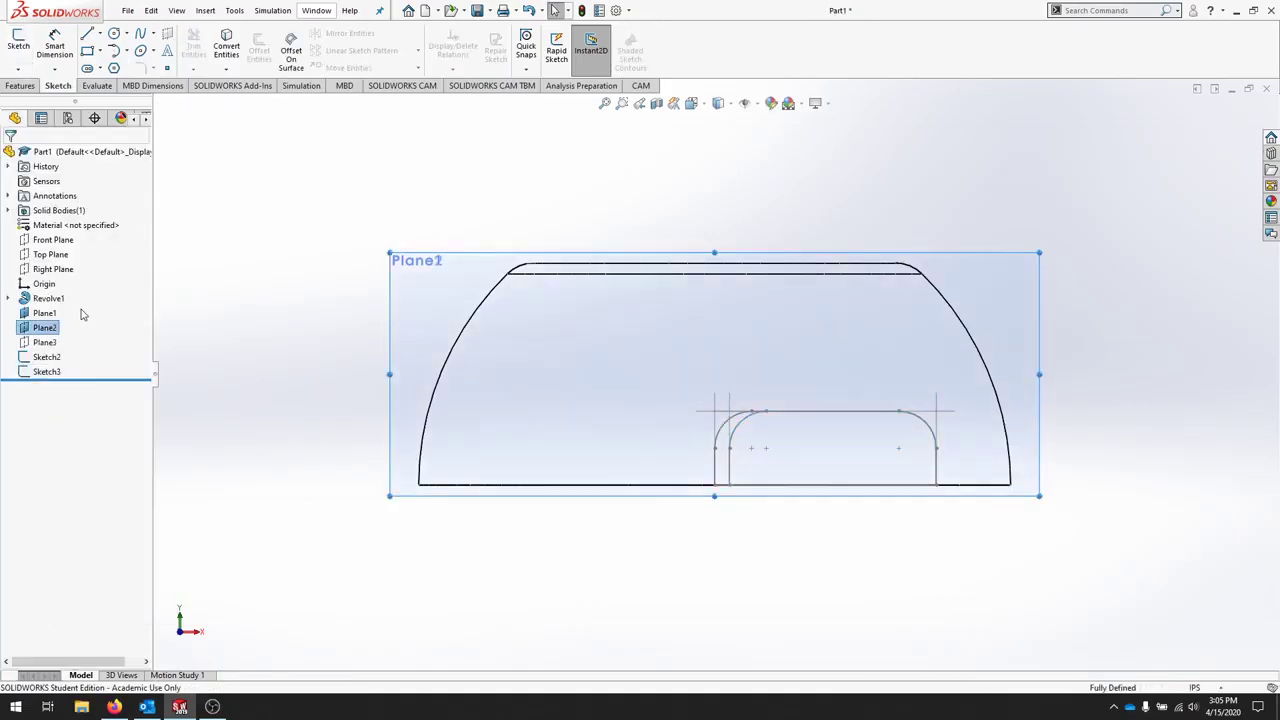
- Start a new sketch on Plane2 and orient the view normal to it
{"action": "middle_click_drag", "start_coordinate": [371, 183], "coordinate": [339, 283]}
{"action": "left_click", "coordinate": [18, 42]}
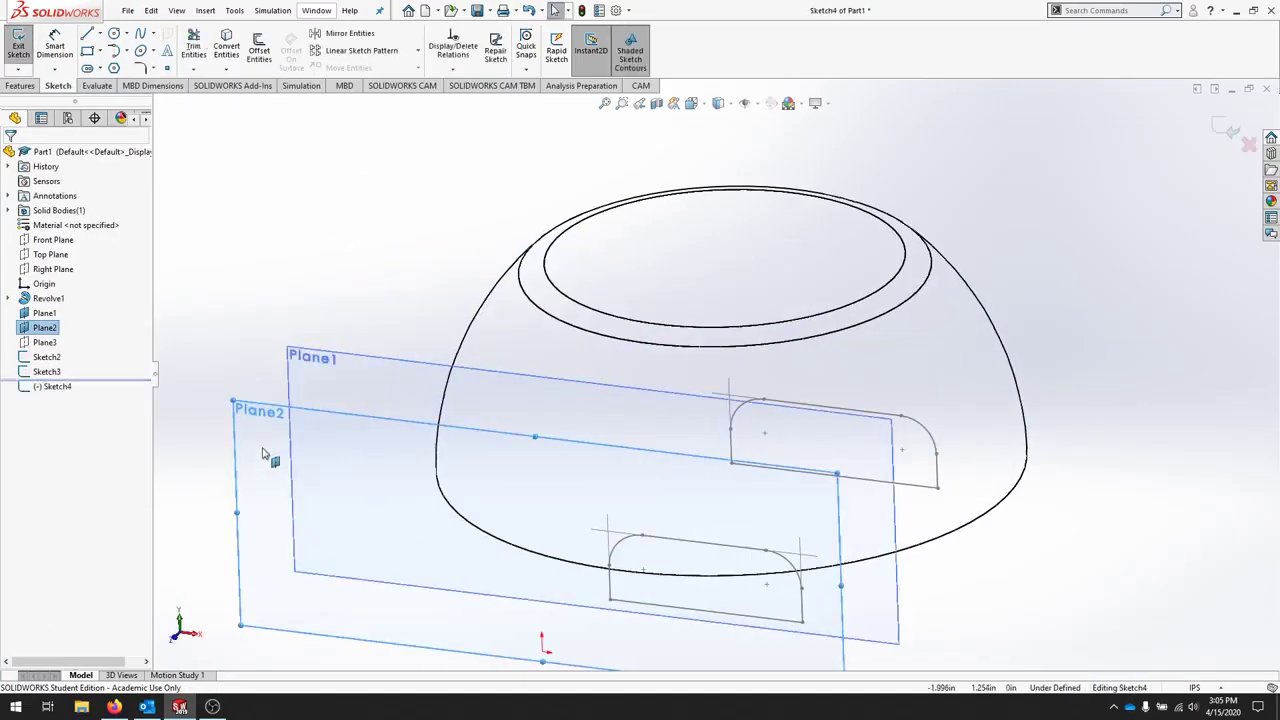
{"action": "right_click", "coordinate": [40, 387]}
{"action": "left_click", "coordinate": [89, 371]}
- Draw a corner rectangle on Plane2 from the existing profiles' shared lower right corner, about 1.06 in wide
{"action": "left_click", "coordinate": [88, 50]}
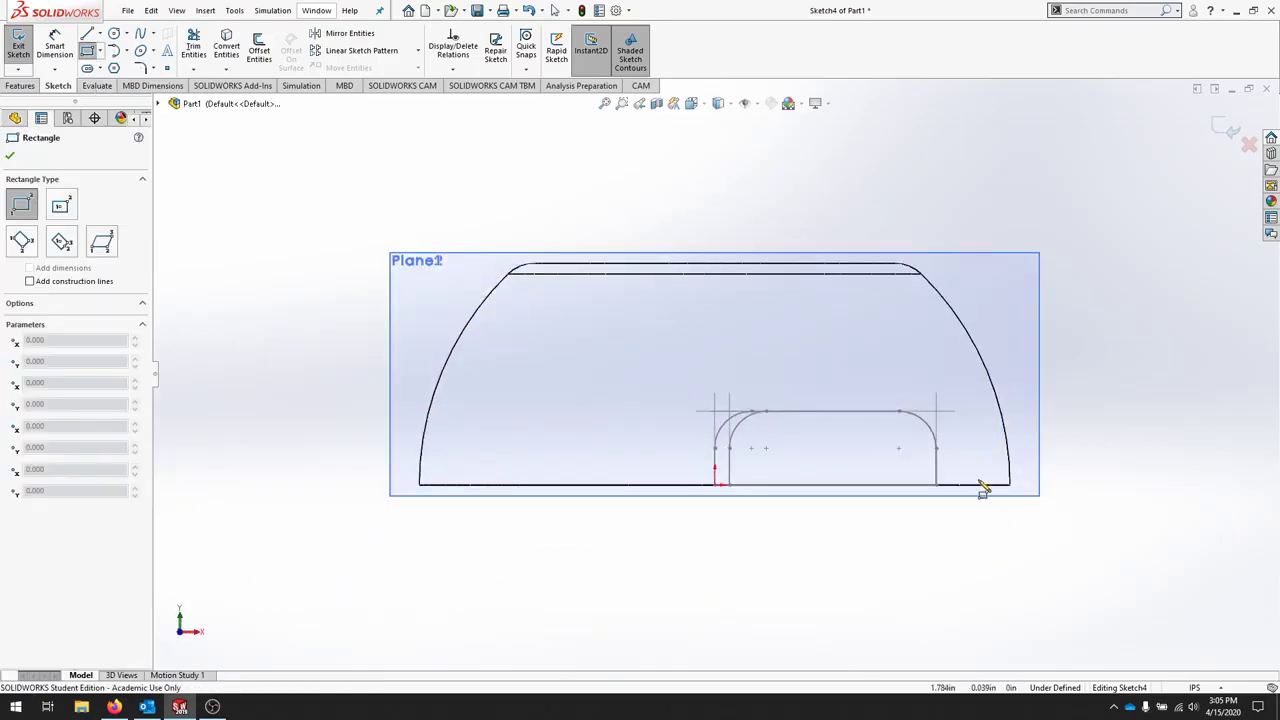
{"action": "left_click", "coordinate": [936, 485]}
{"action": "left_click", "coordinate": [780, 432]}
{"action": "key", "text": "Escape"}
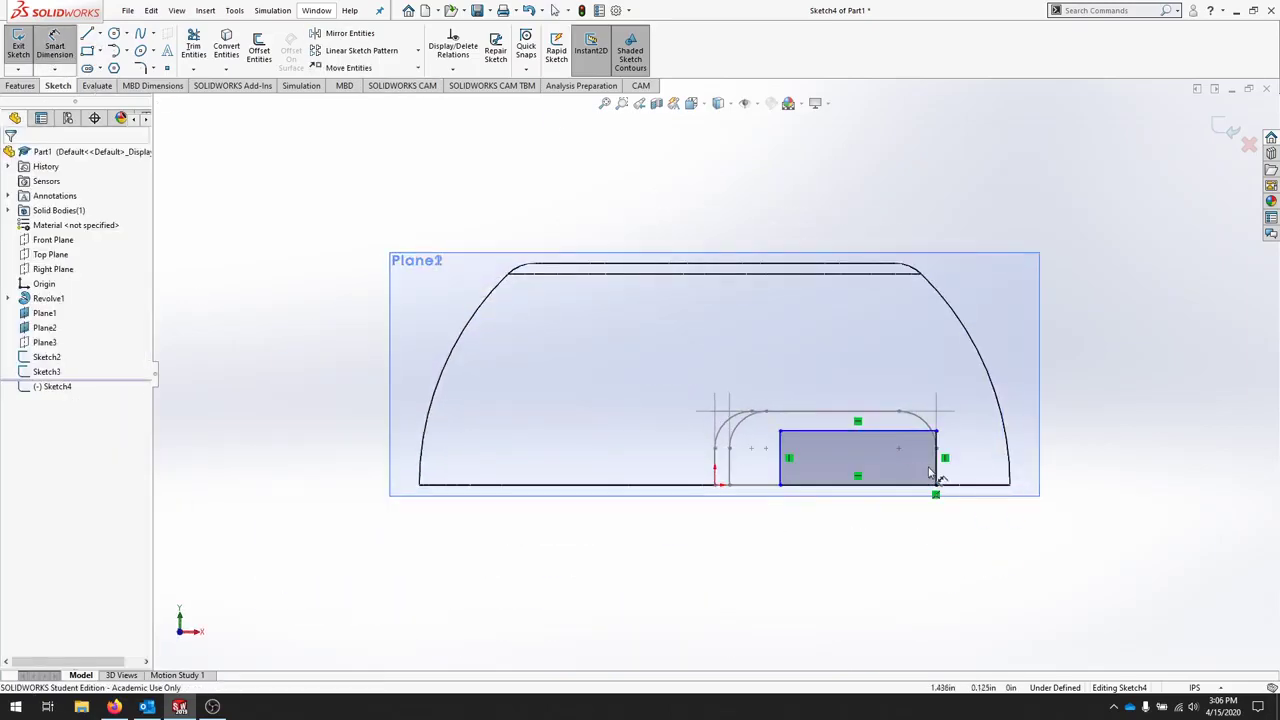
- Dimension the Plane2 rectangle to 0.5 in high and 1.2 in wide
{"action": "left_click", "coordinate": [967, 460]}
{"action": "left_click", "coordinate": [820, 412]}
{"action": "left_click", "coordinate": [808, 378]}
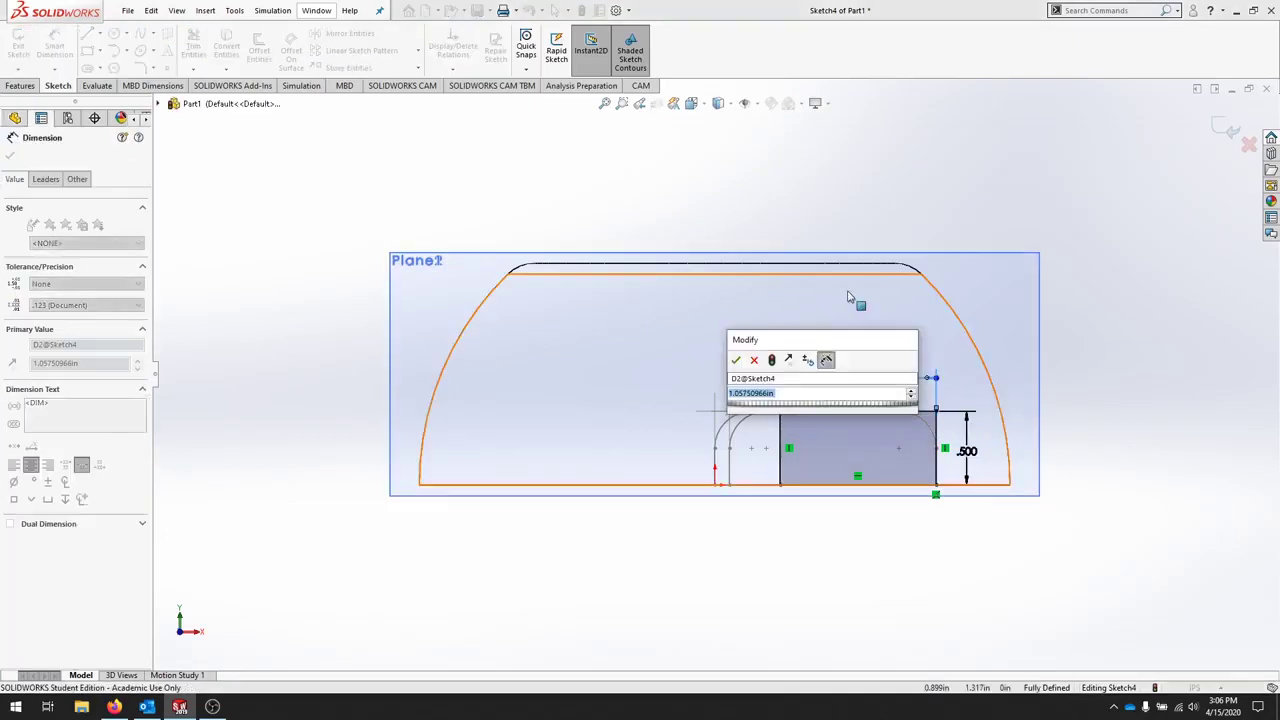
{"action": "type", "text": "1.2"}
{"action": "key", "text": "Return"}
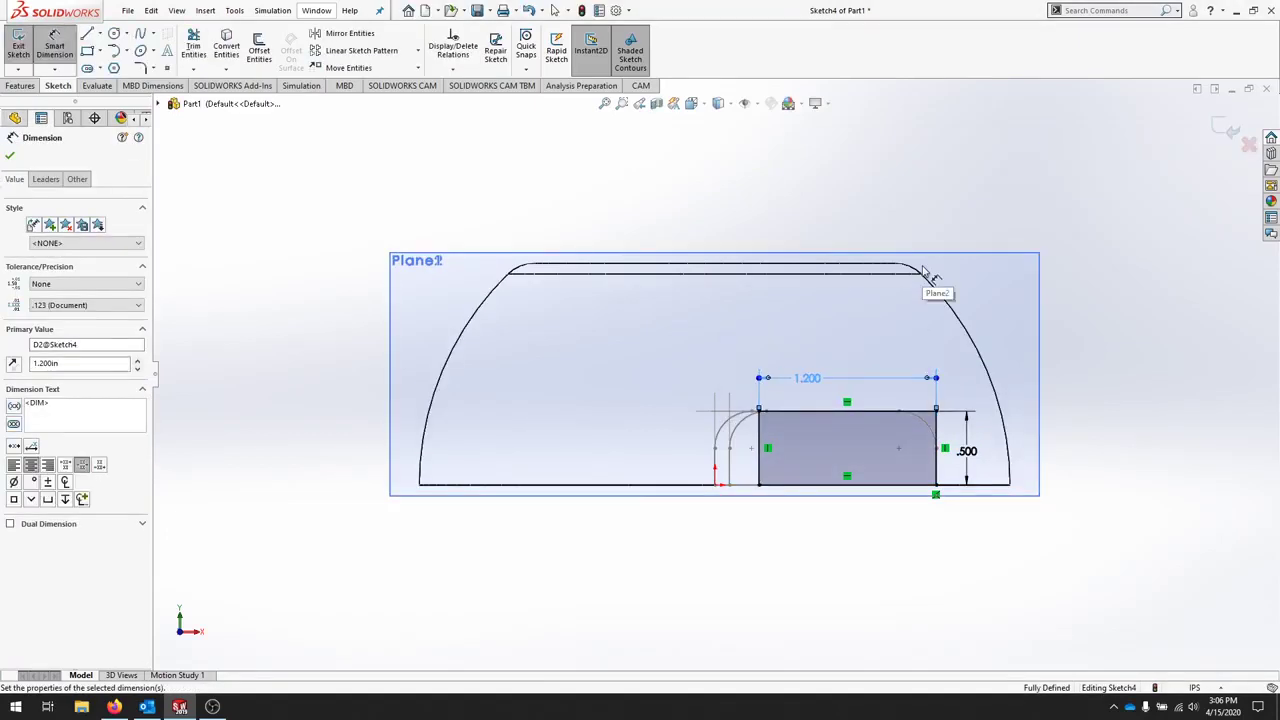
- Fillet the two upper corners of the Plane2 rectangle with a 0.25 in radius and exit the sketch
{"action": "left_click", "coordinate": [140, 67]}
{"action": "left_click", "coordinate": [761, 440]}
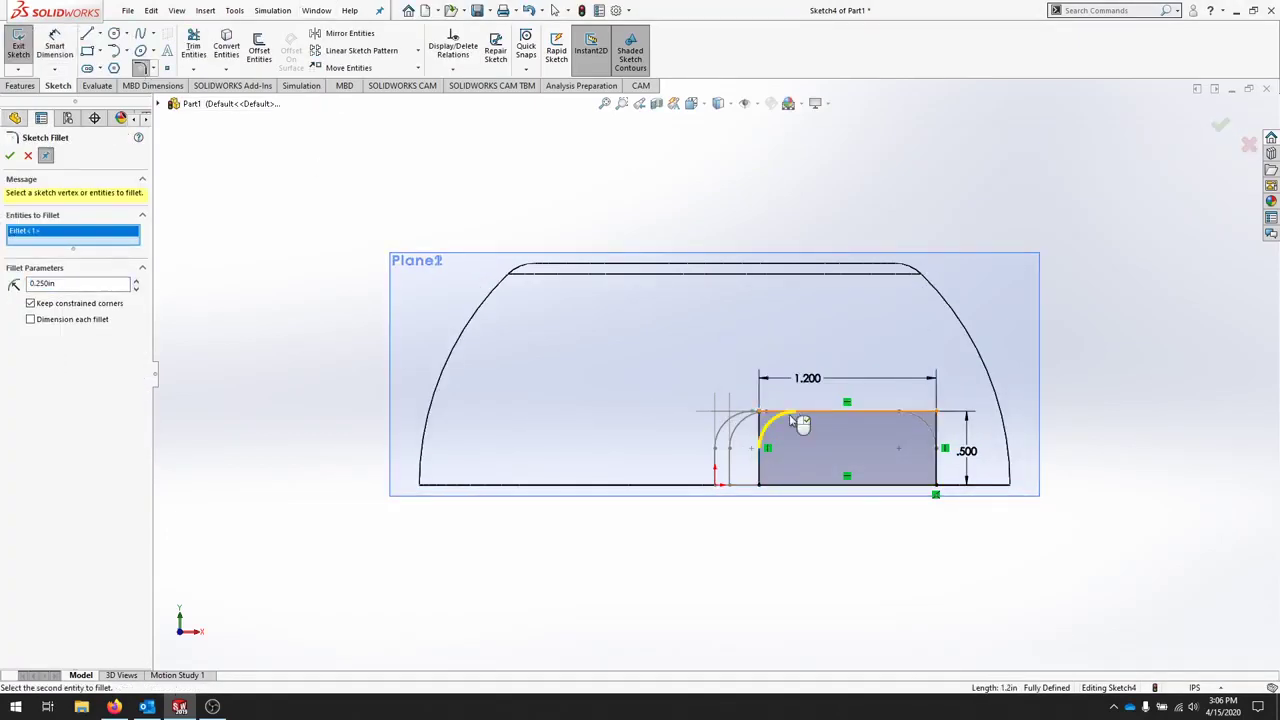
{"action": "left_click", "coordinate": [797, 412]}
{"action": "left_click", "coordinate": [937, 428]}
{"action": "left_click", "coordinate": [908, 411]}
{"action": "left_click", "coordinate": [11, 155]}
{"action": "left_click", "coordinate": [18, 45]}
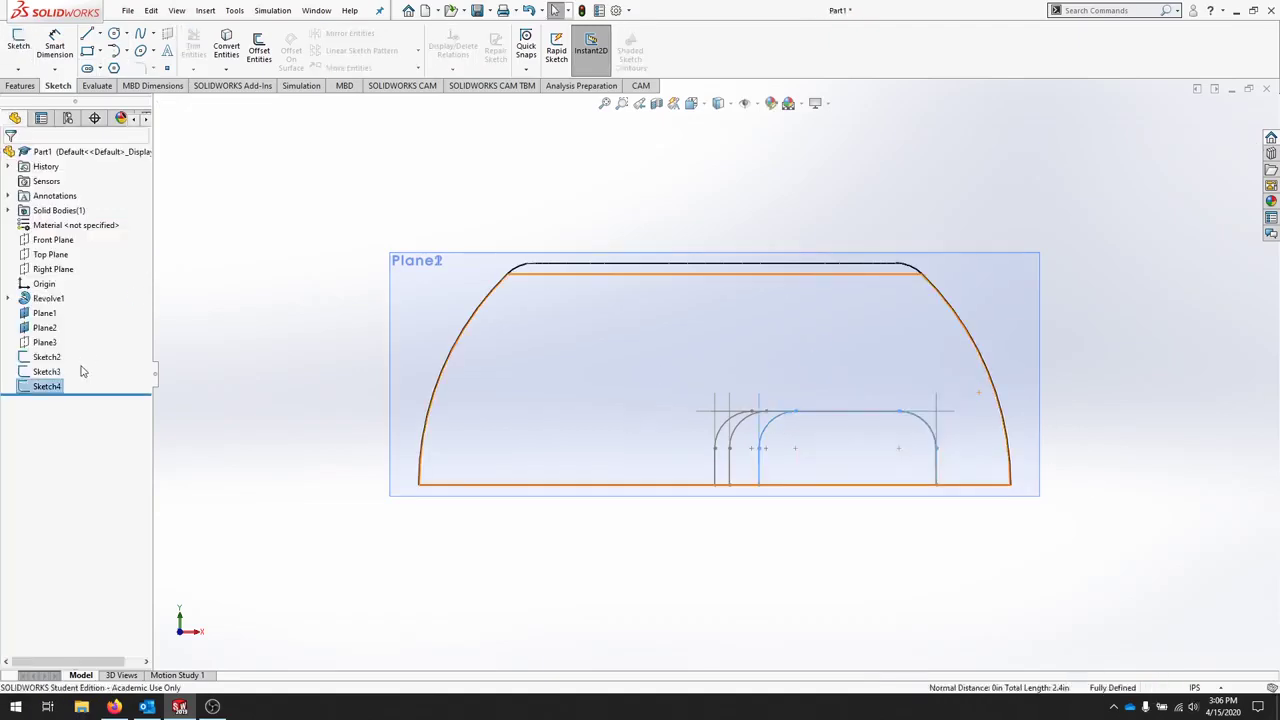
- Start a new sketch on Plane3 and orient the view normal to it
{"action": "left_click", "coordinate": [45, 342]}
{"action": "left_click", "coordinate": [56, 318]}
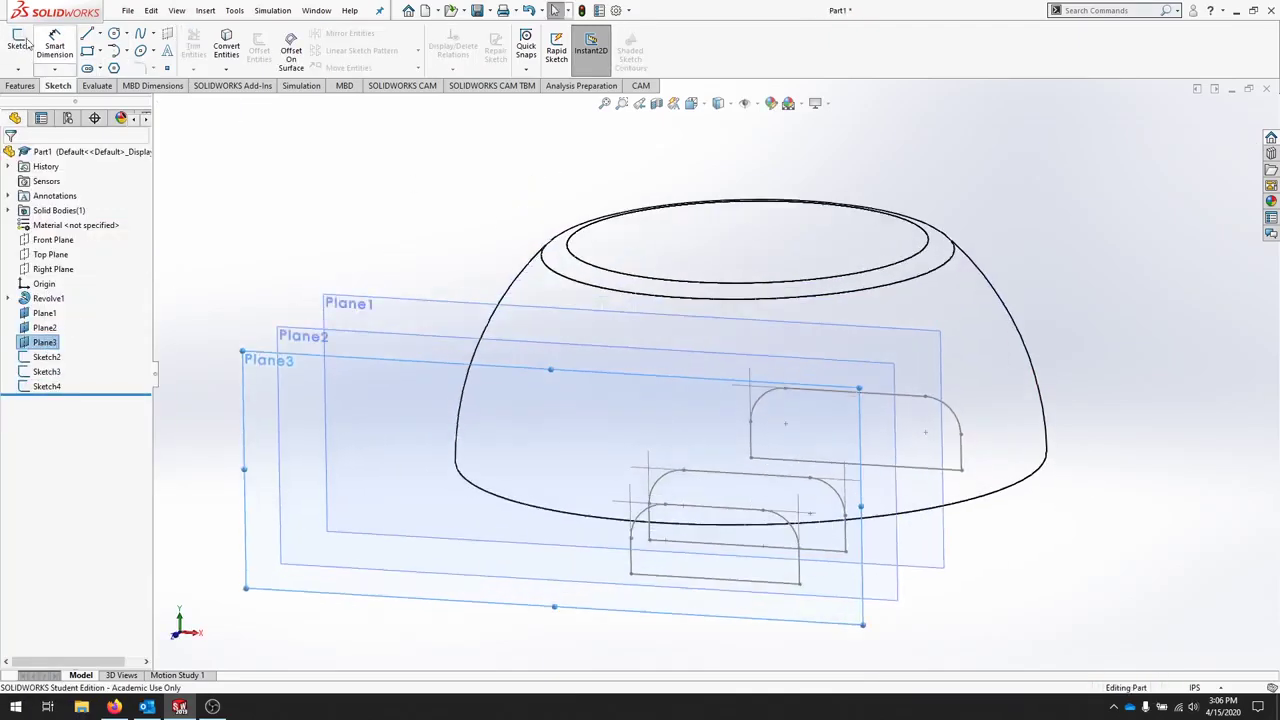
{"action": "left_click", "coordinate": [88, 50]}
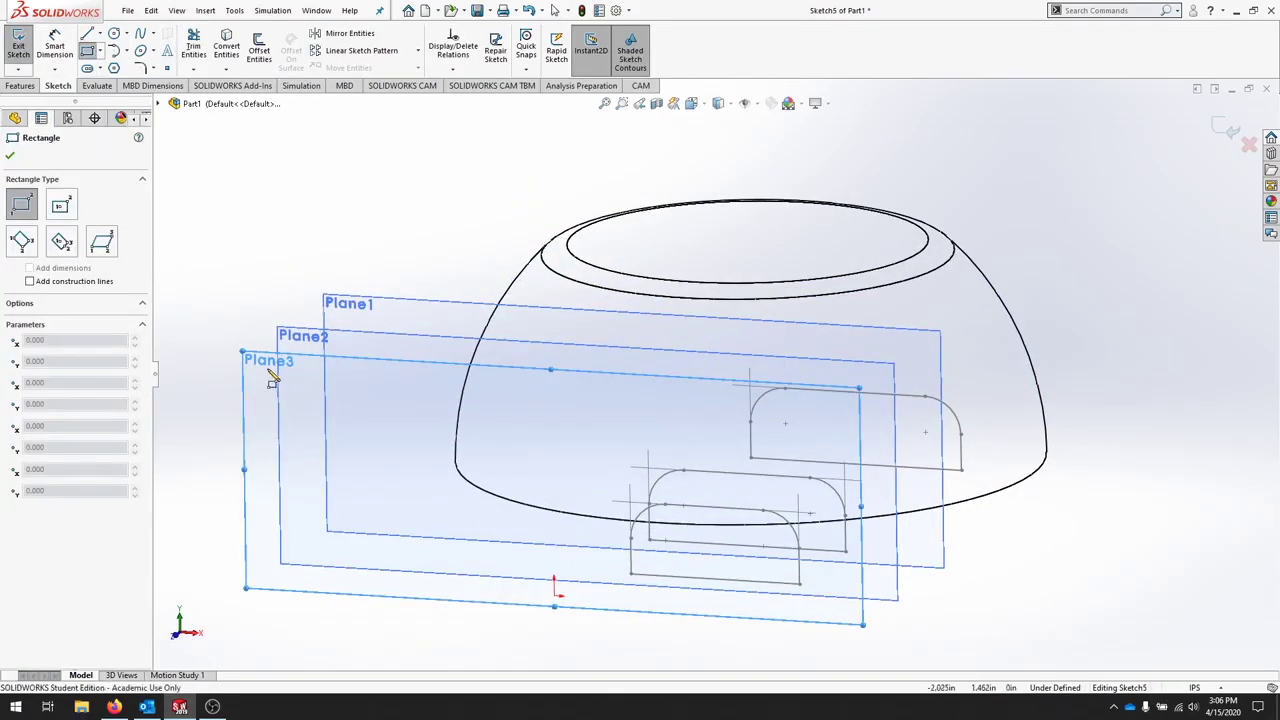
{"action": "right_click", "coordinate": [268, 370]}
{"action": "left_click", "coordinate": [302, 379]}
{"action": "right_click", "coordinate": [62, 402]}
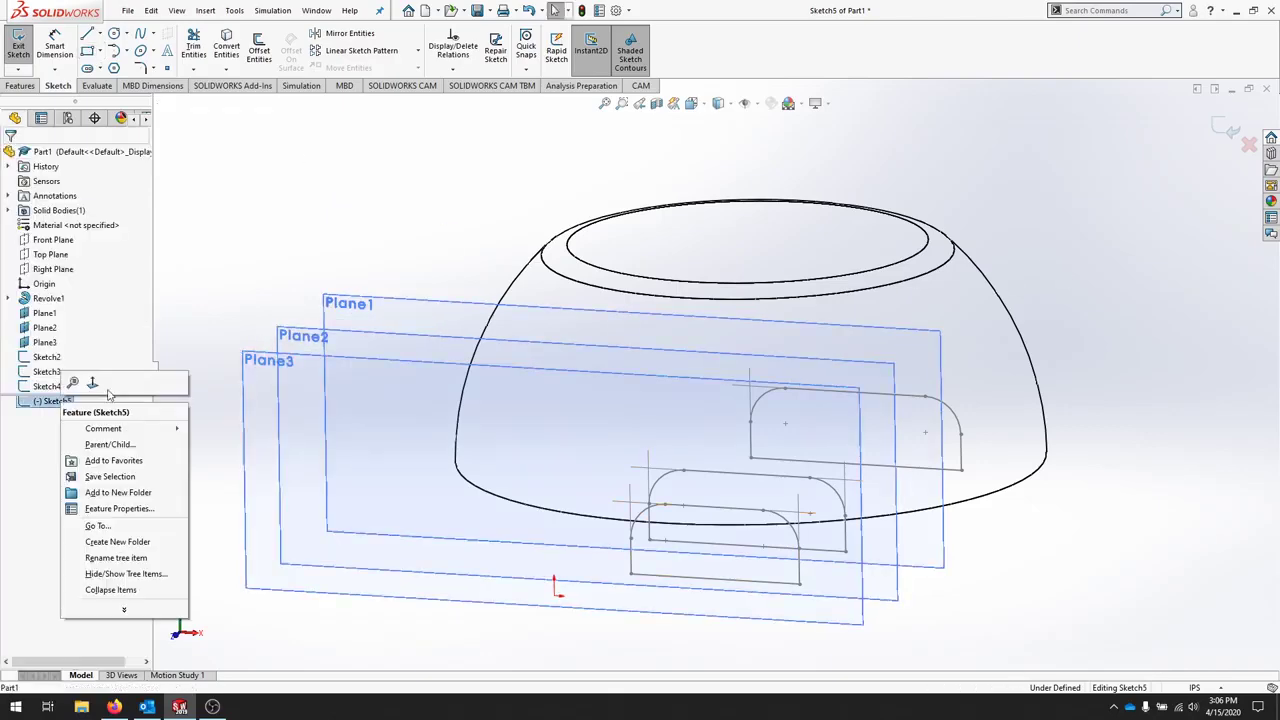
{"action": "left_click", "coordinate": [94, 383]}
- Draw a corner rectangle on Plane3 from the existing profiles' shared lower right corner, about 0.86 in wide and 0.41 in high
{"action": "left_click", "coordinate": [88, 50]}
{"action": "left_click", "coordinate": [936, 485]}
{"action": "left_click", "coordinate": [809, 423]}
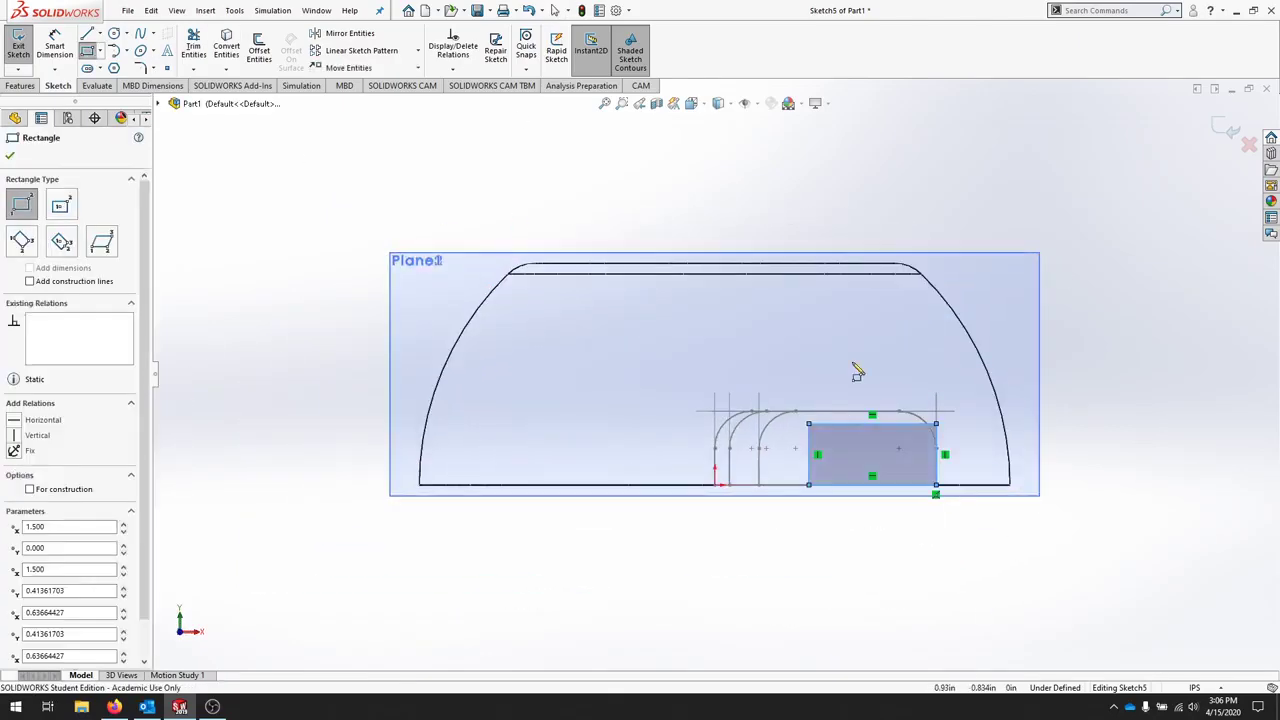
- Dimension the Plane3 rectangle to 0.5 in high and 1.35 in wide
{"action": "left_click", "coordinate": [62, 49]}
{"action": "left_click", "coordinate": [936, 454]}
{"action": "left_click", "coordinate": [974, 457]}
{"action": "type", "text": ".5"}
{"action": "key", "text": "Return"}
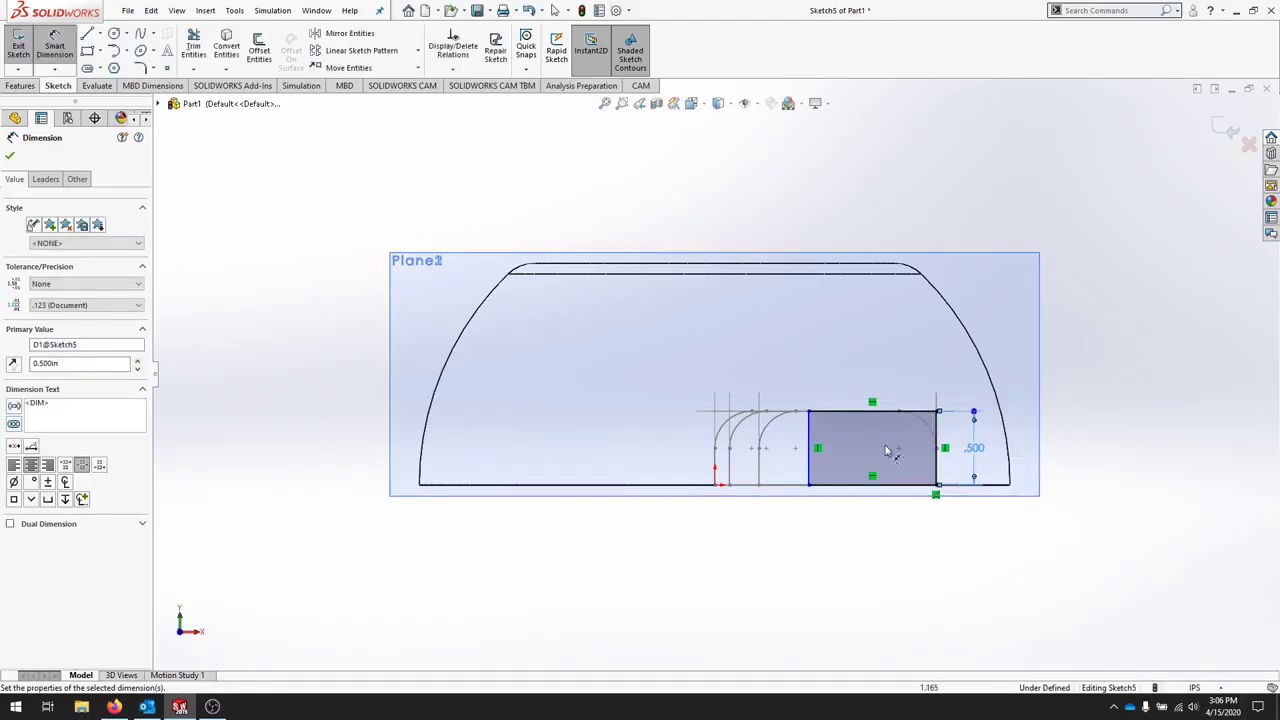
{"action": "left_click", "coordinate": [868, 411]}
{"action": "left_click", "coordinate": [856, 388]}
{"action": "type", "text": "1.35"}
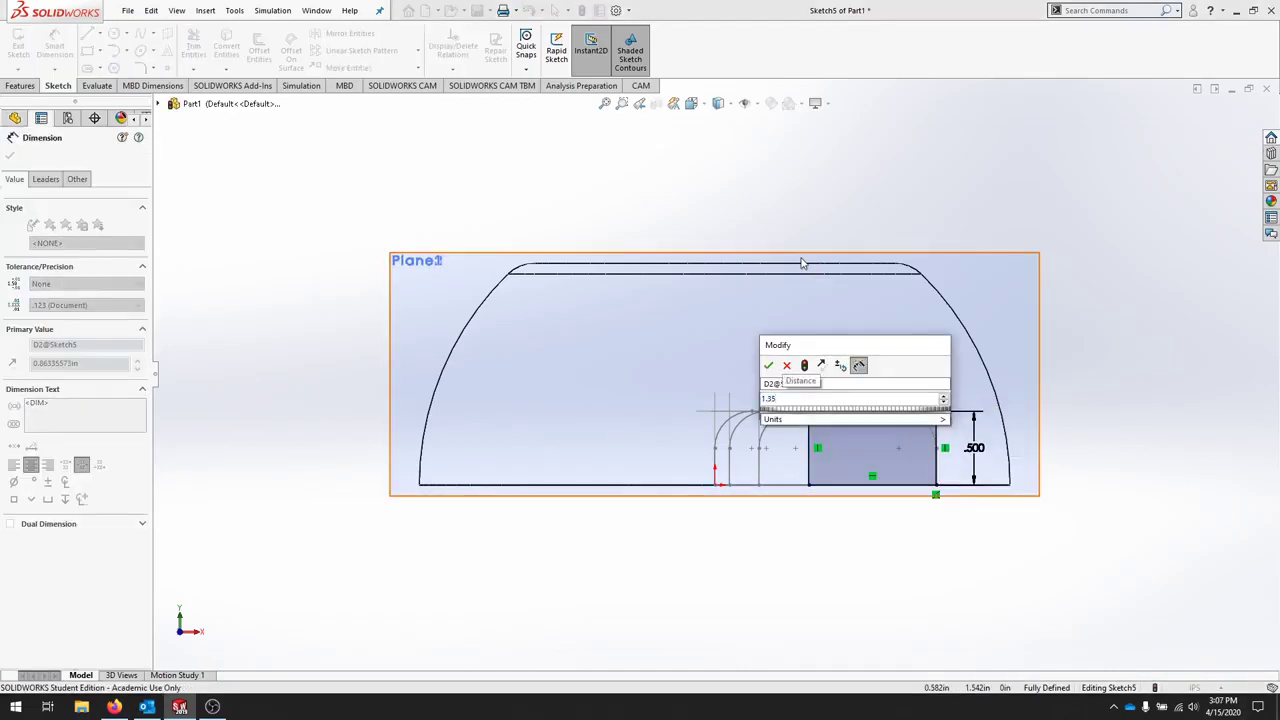
{"action": "key", "text": "Return"}
- Fillet the two upper corners of the Plane3 rectangle with a 0.25 in radius and exit the sketch
{"action": "left_click", "coordinate": [141, 68]}
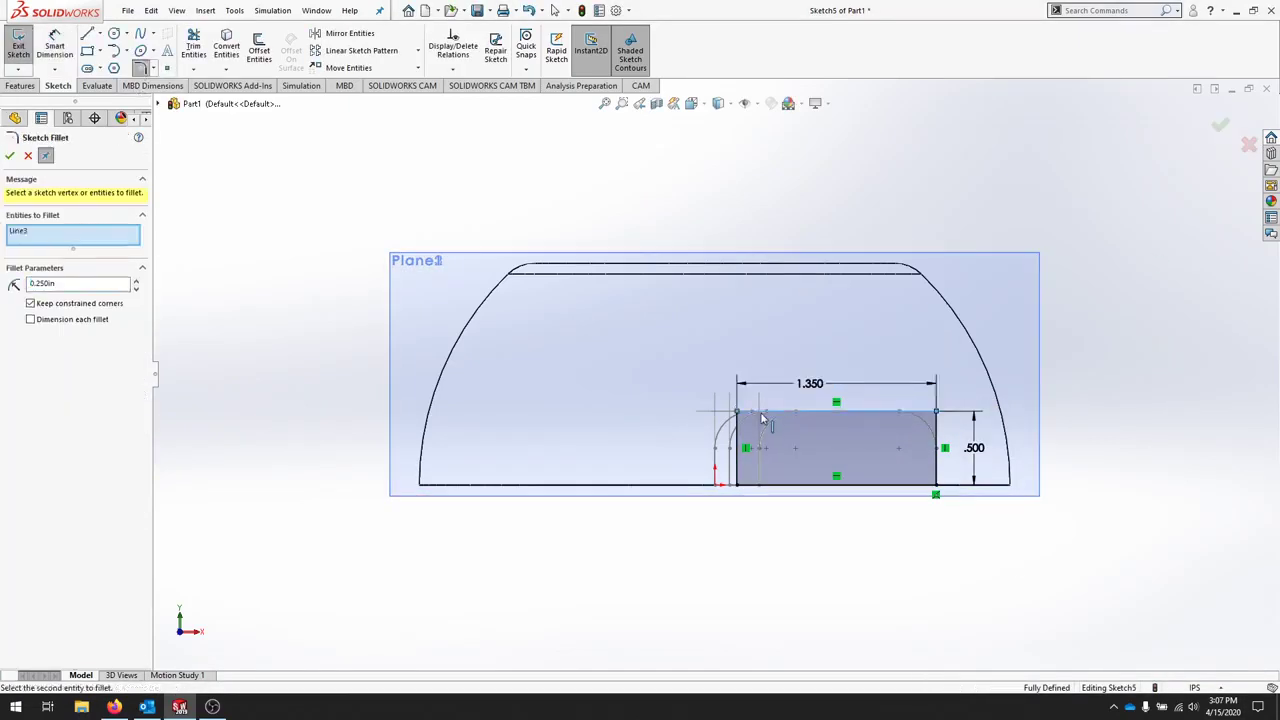
{"action": "left_click", "coordinate": [737, 411]}
{"action": "left_click", "coordinate": [935, 411]}
{"action": "left_click", "coordinate": [10, 155]}
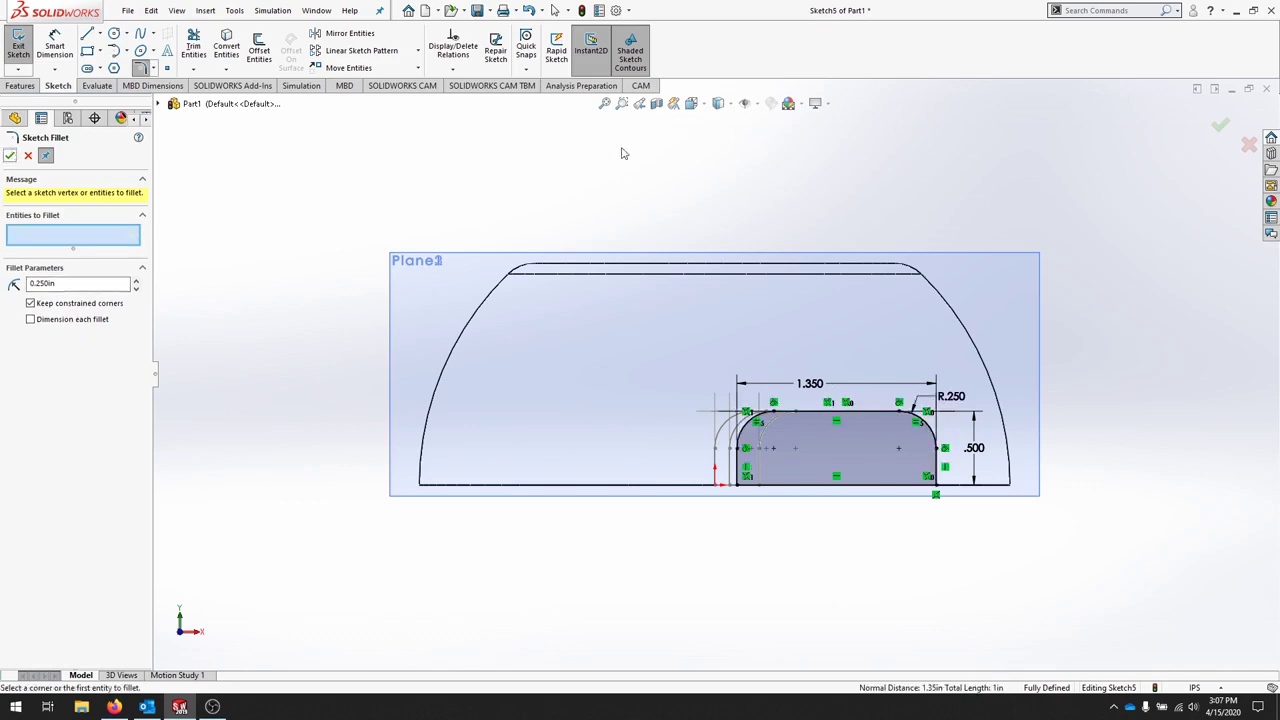
{"action": "left_click", "coordinate": [18, 45]}
- Create a lofted boss through Sketch2, Sketch3, Sketch4 and Sketch5 in that order, picking each profile at its lower right corner
{"action": "middle_click_drag", "start_coordinate": [1185, 394], "coordinate": [1189, 404]}
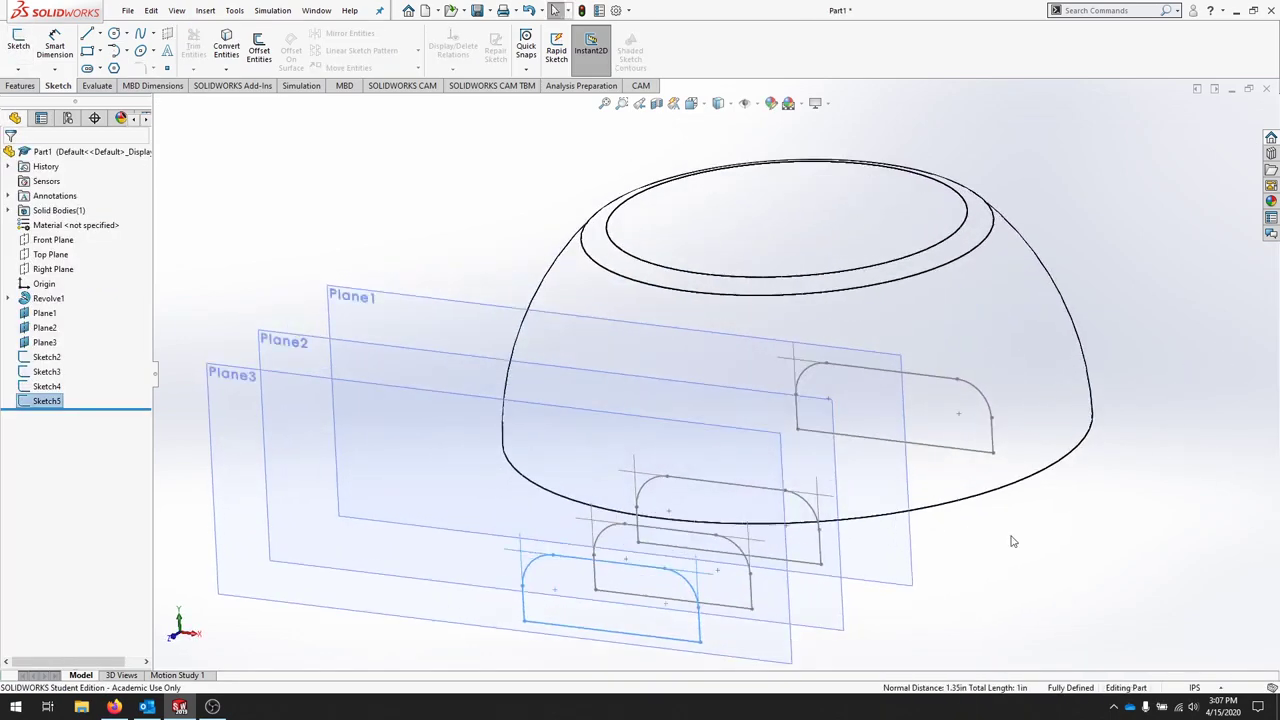
{"action": "mouse_move", "coordinate": [1011, 540]}
{"action": "middle_mouse_down"}
{"action": "mouse_move", "coordinate": [1017, 468]}
{"action": "mouse_move", "coordinate": [997, 546]}
{"action": "middle_mouse_up"}
{"action": "scroll", "coordinate": [945, 570], "scroll_direction": "down", "scroll_amount": 3}
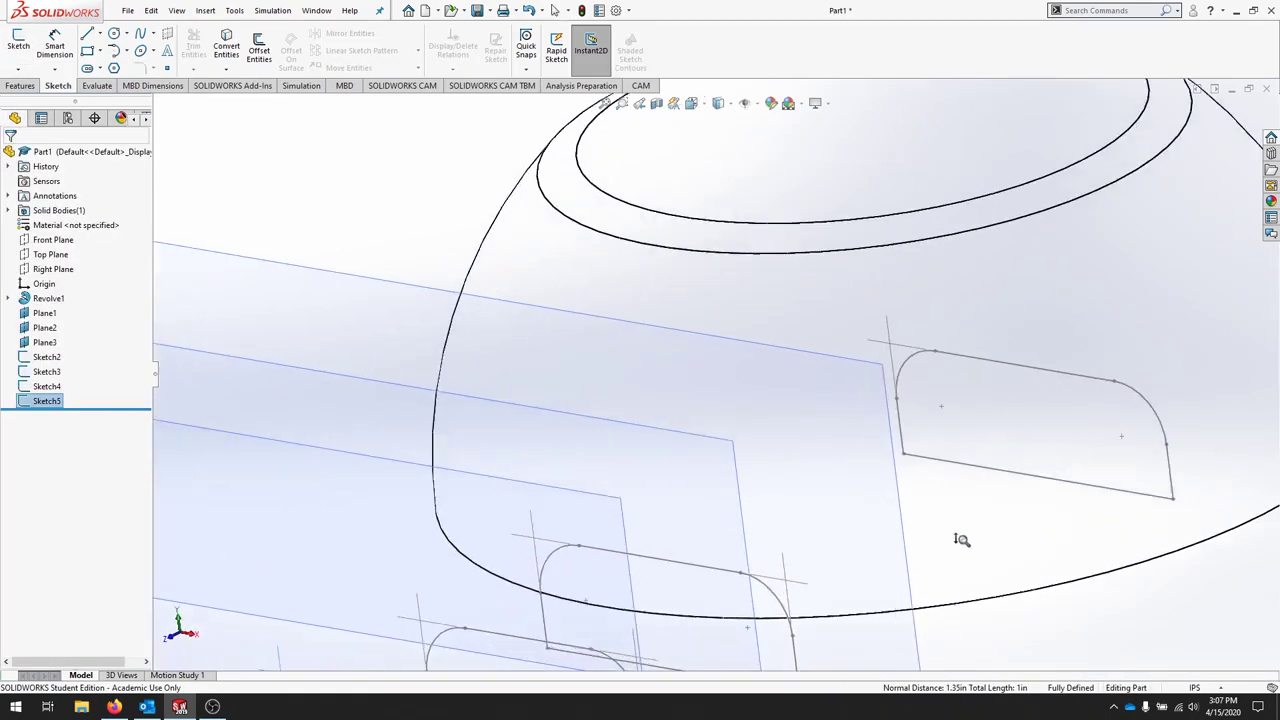
{"action": "scroll", "coordinate": [960, 540], "scroll_direction": "up", "scroll_amount": 4}
{"action": "middle_click_drag", "start_coordinate": [665, 563], "coordinate": [699, 490], "text": "ctrl"}
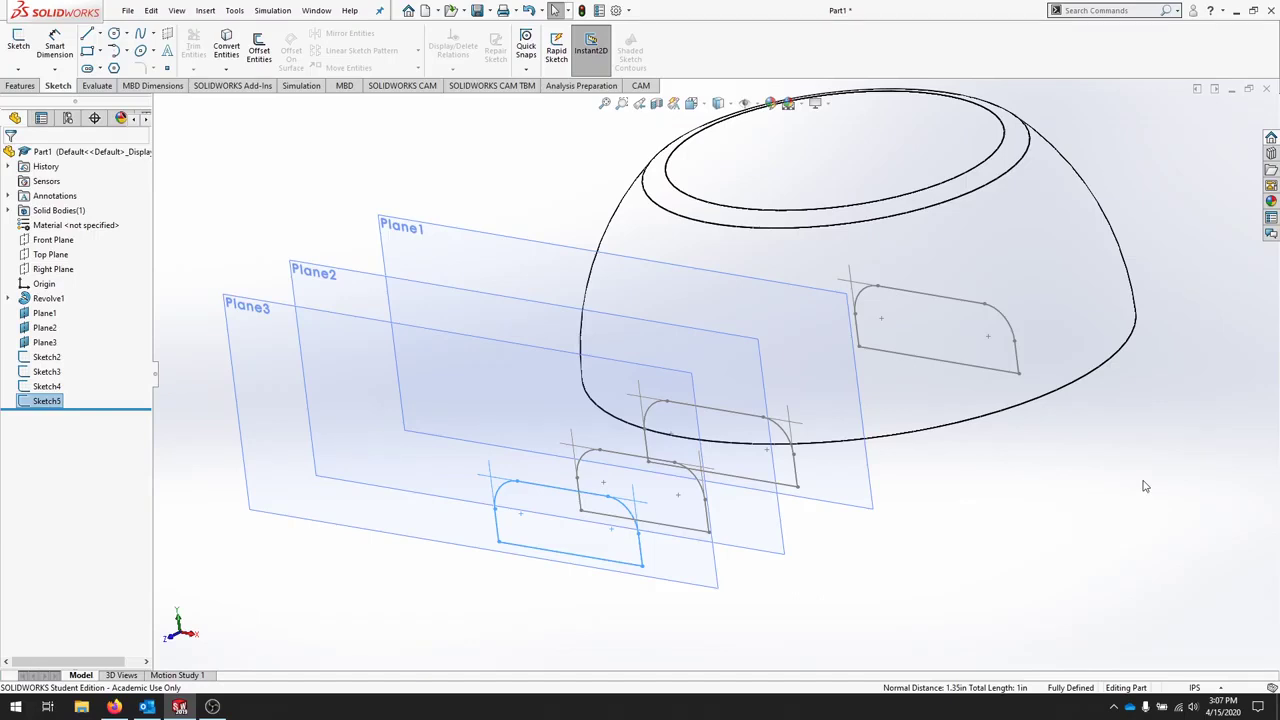
{"action": "left_click", "coordinate": [20, 85]}
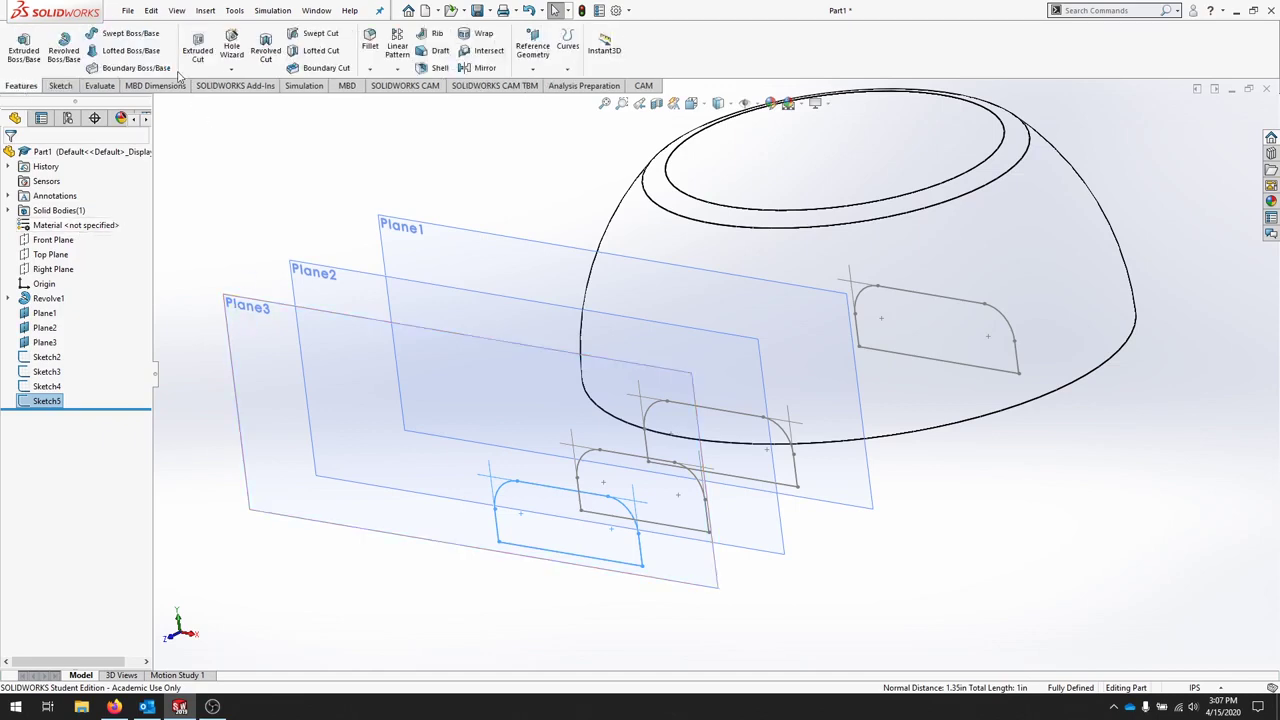
{"action": "left_click", "coordinate": [124, 51]}
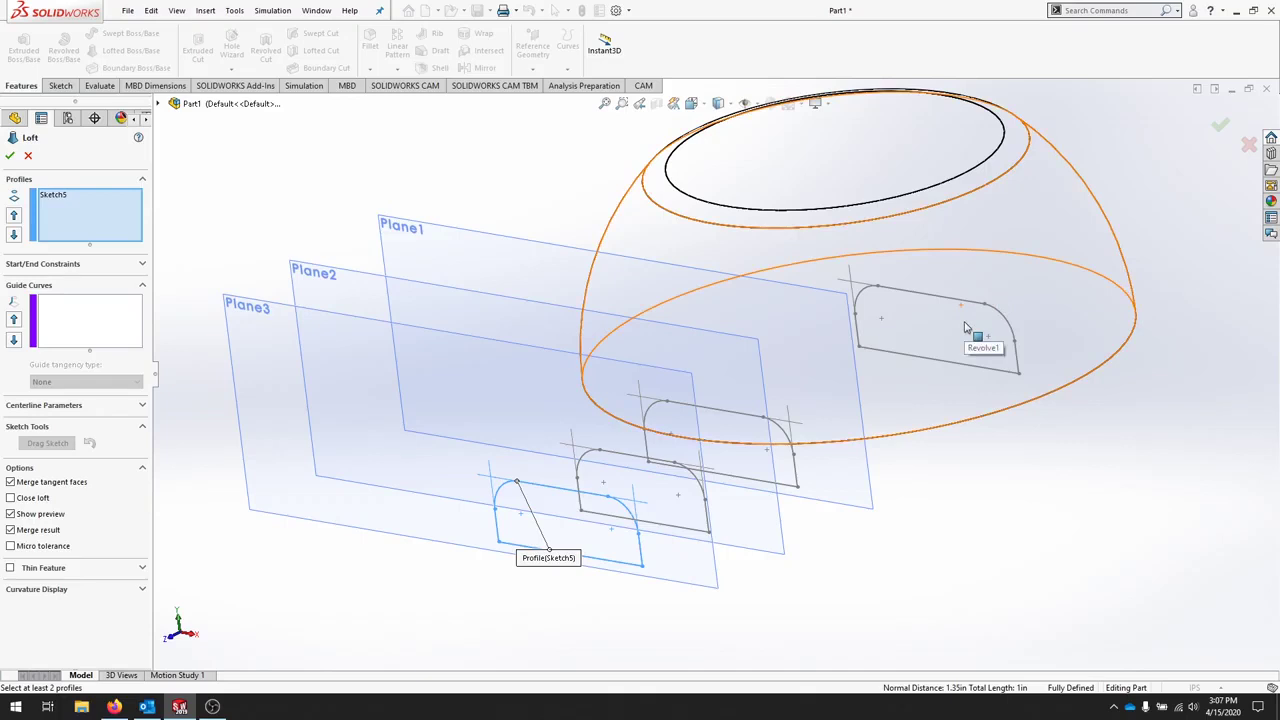
{"action": "right_click", "coordinate": [62, 197]}
{"action": "left_click", "coordinate": [97, 204]}
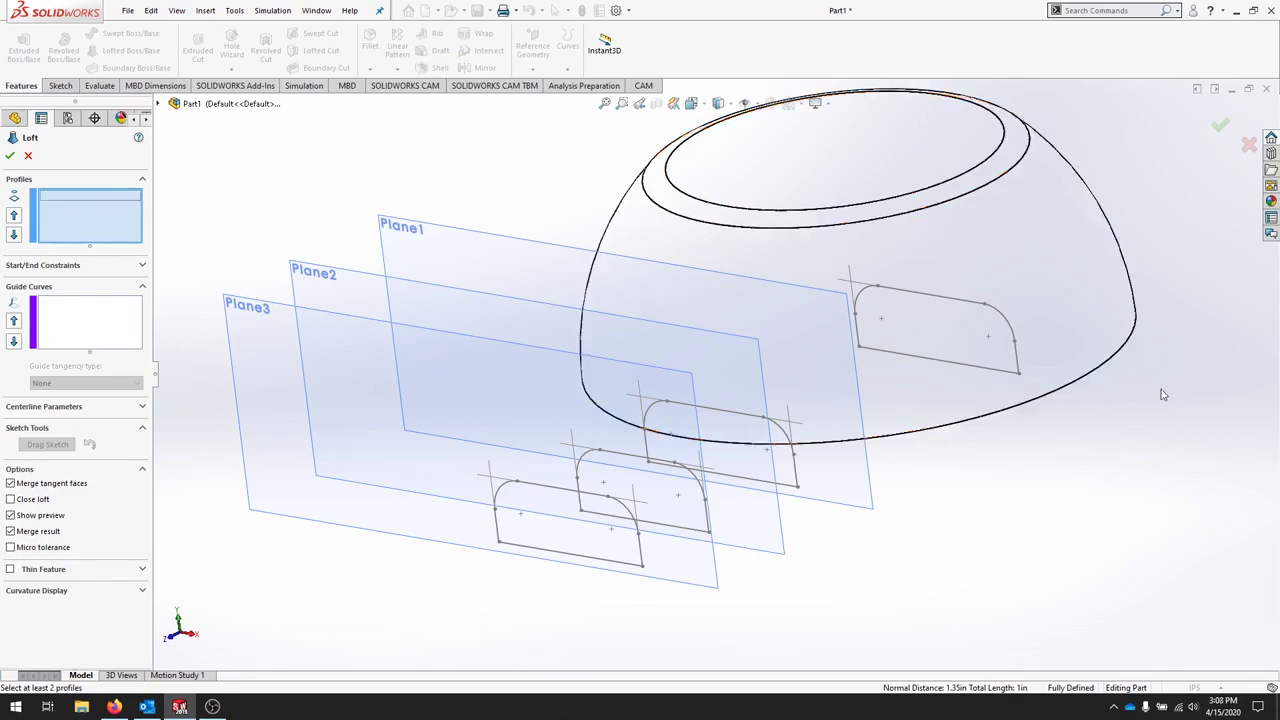
{"action": "left_click", "coordinate": [1020, 376]}
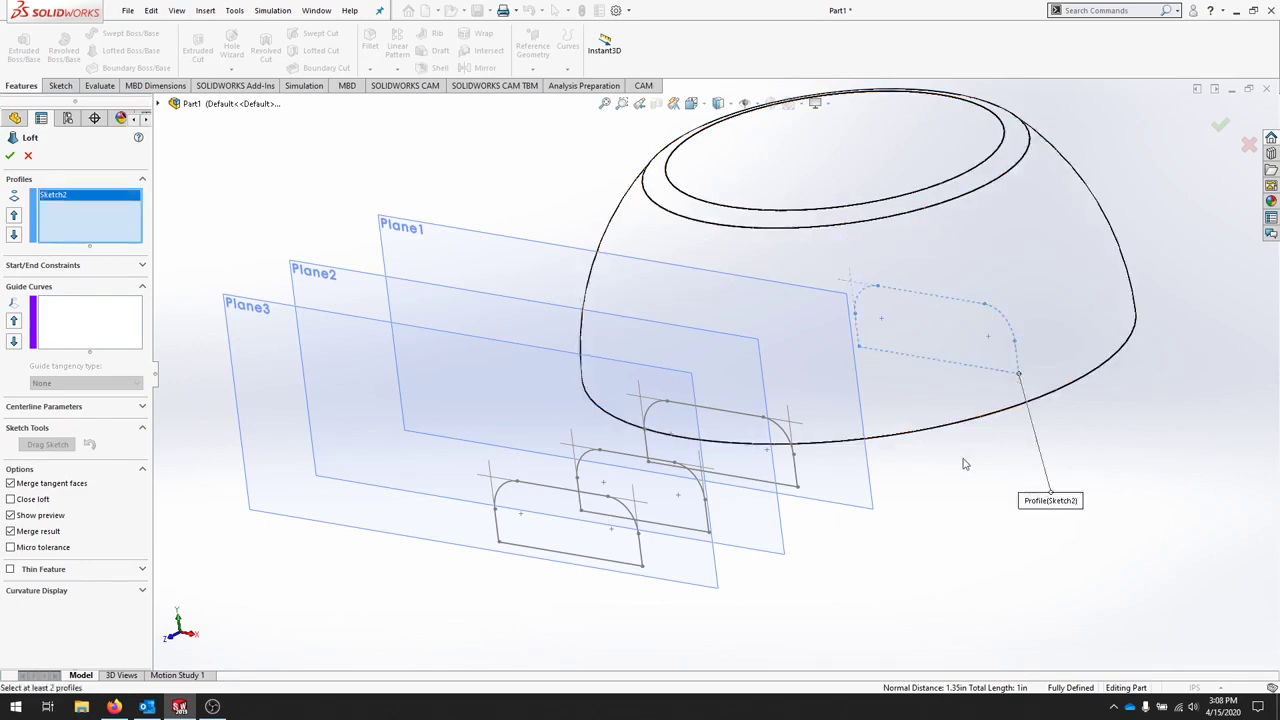
{"action": "left_click", "coordinate": [798, 490]}
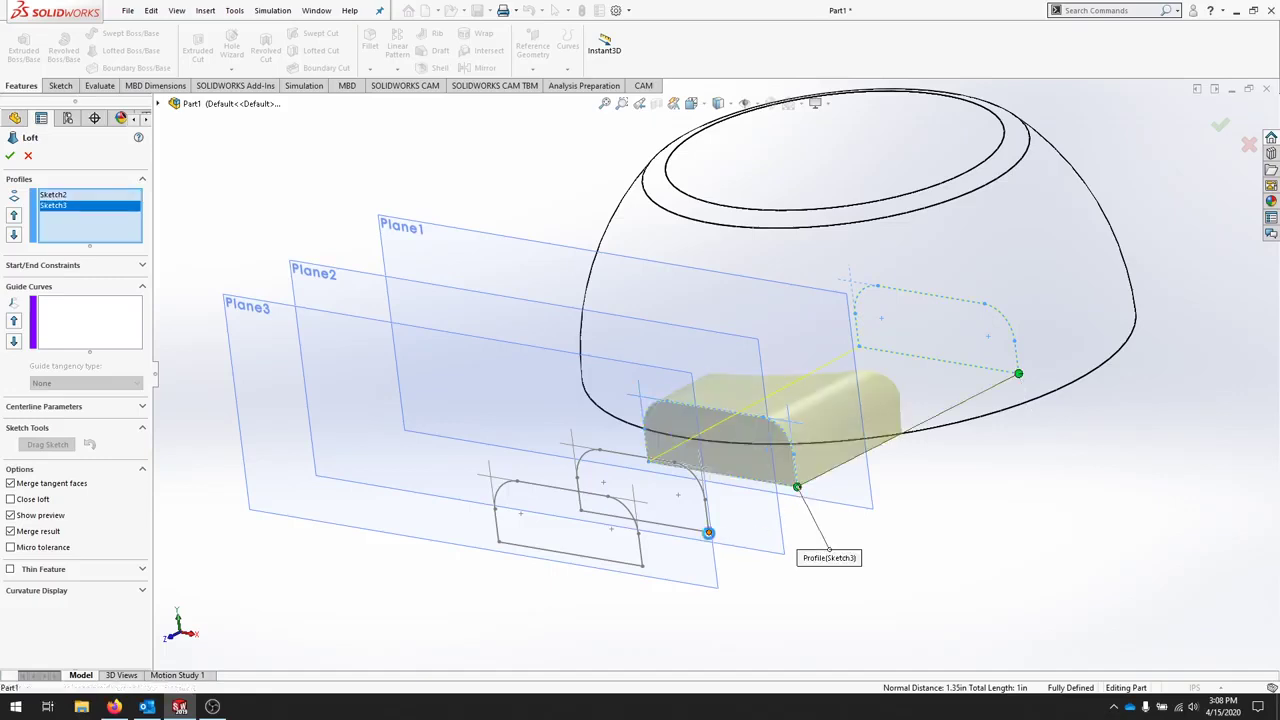
{"action": "left_click", "coordinate": [709, 532]}
{"action": "left_click", "coordinate": [642, 566]}
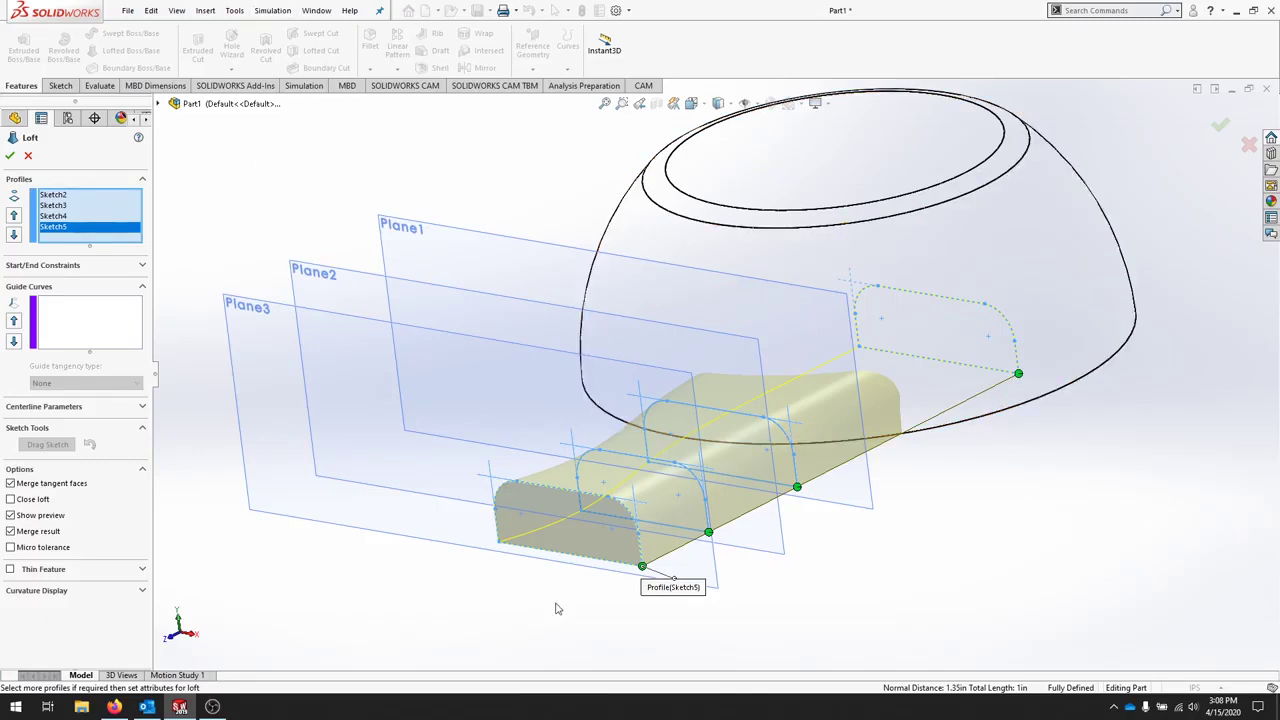
{"action": "key", "text": "Return"}
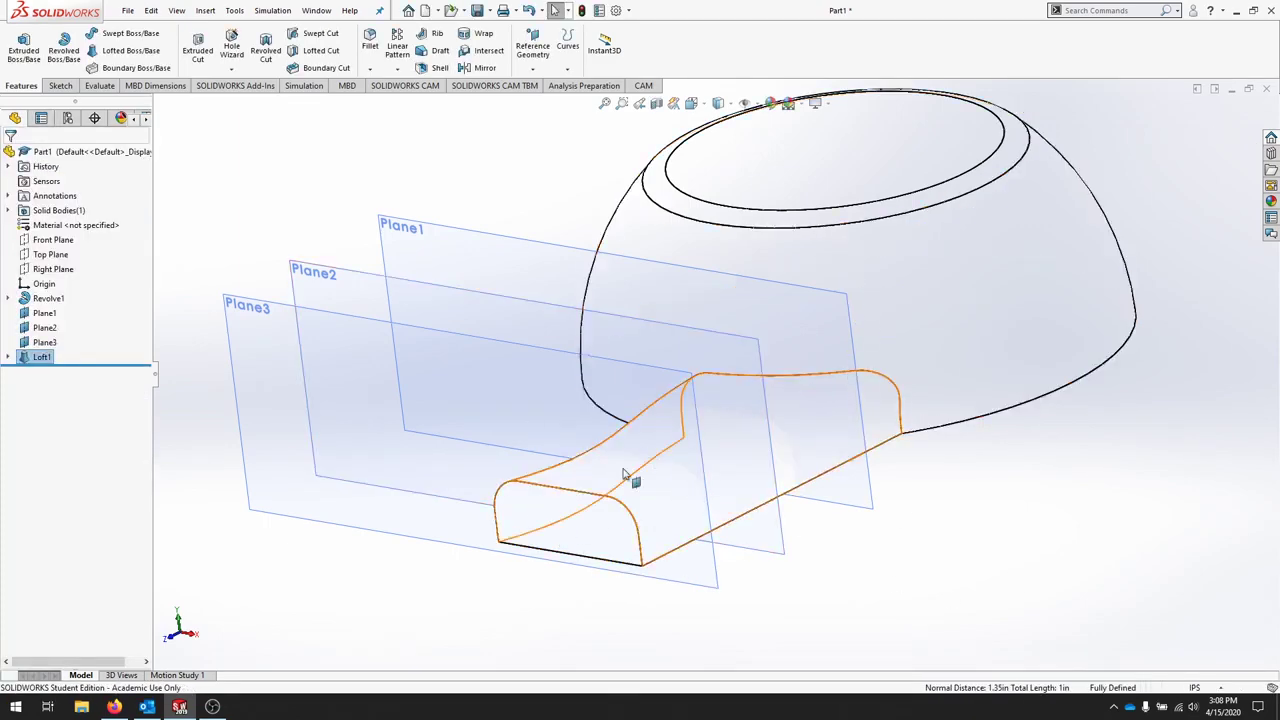
- Hide the reference planes Plane1, Plane2 and Plane3
{"action": "right_click", "coordinate": [42, 313]}
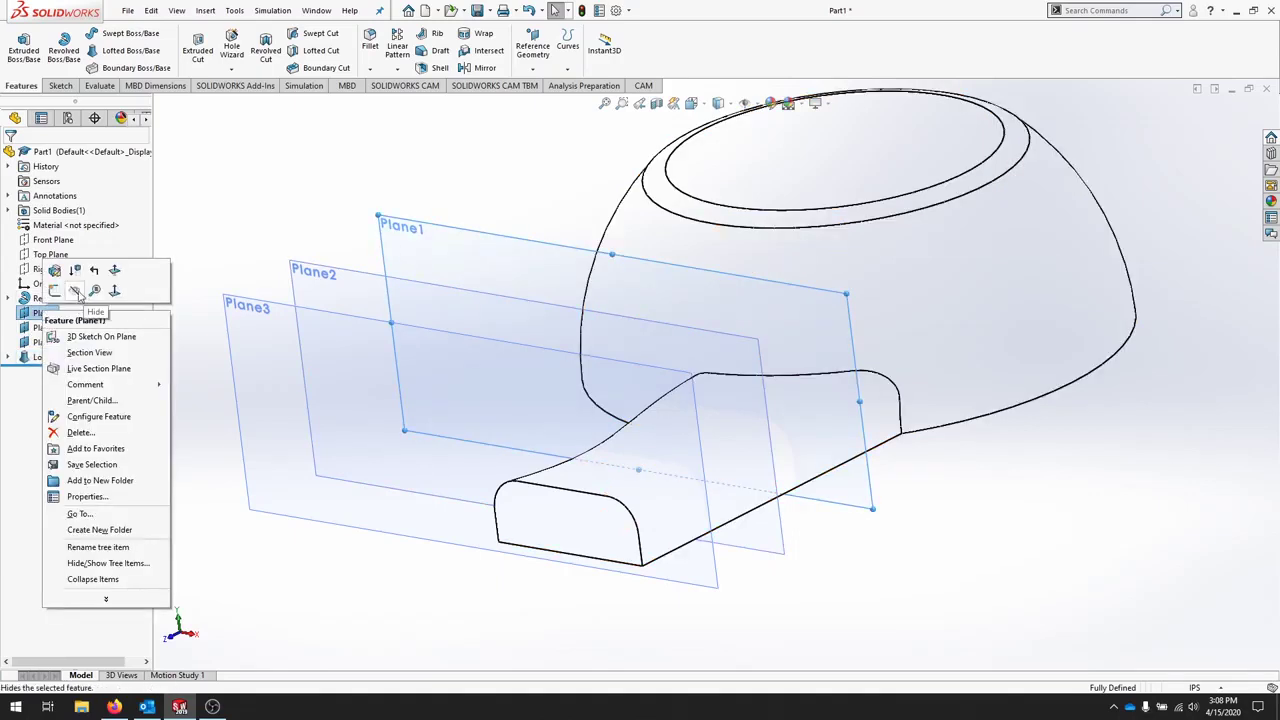
{"action": "left_click", "coordinate": [74, 290]}
{"action": "right_click", "coordinate": [45, 328]}
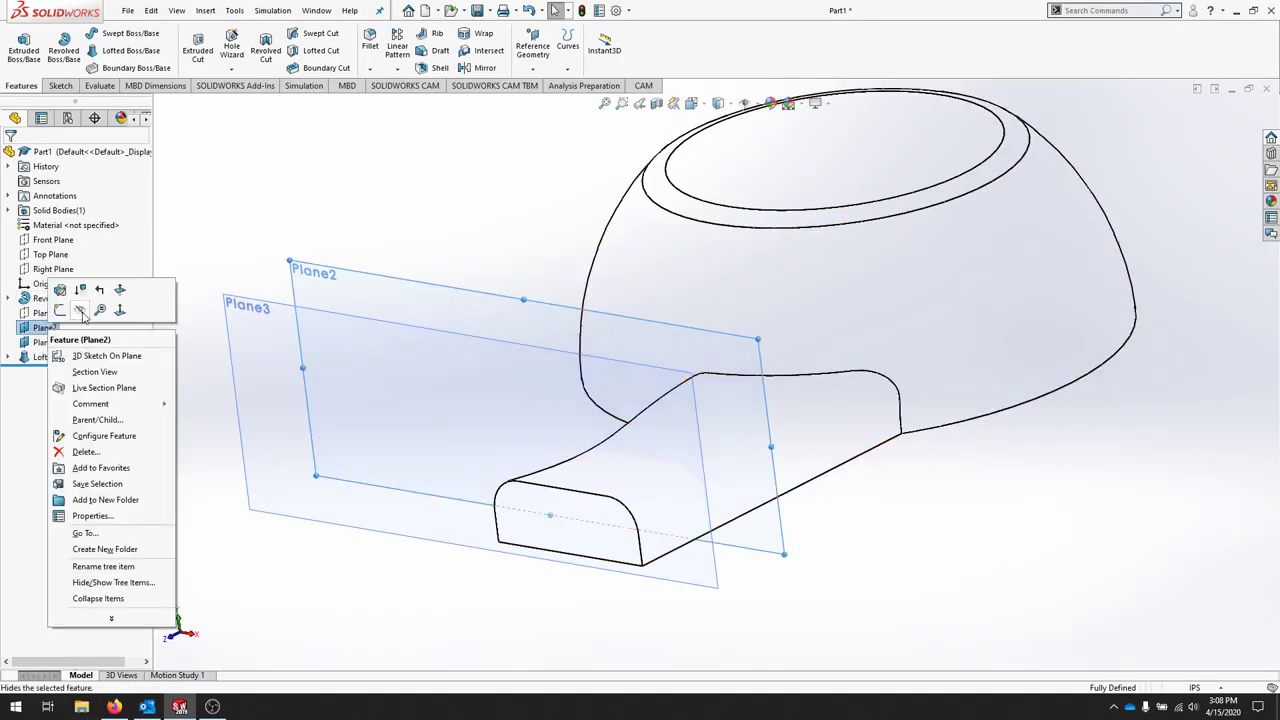
{"action": "left_click", "coordinate": [80, 310]}
{"action": "right_click", "coordinate": [45, 343]}
{"action": "left_click", "coordinate": [74, 321]}
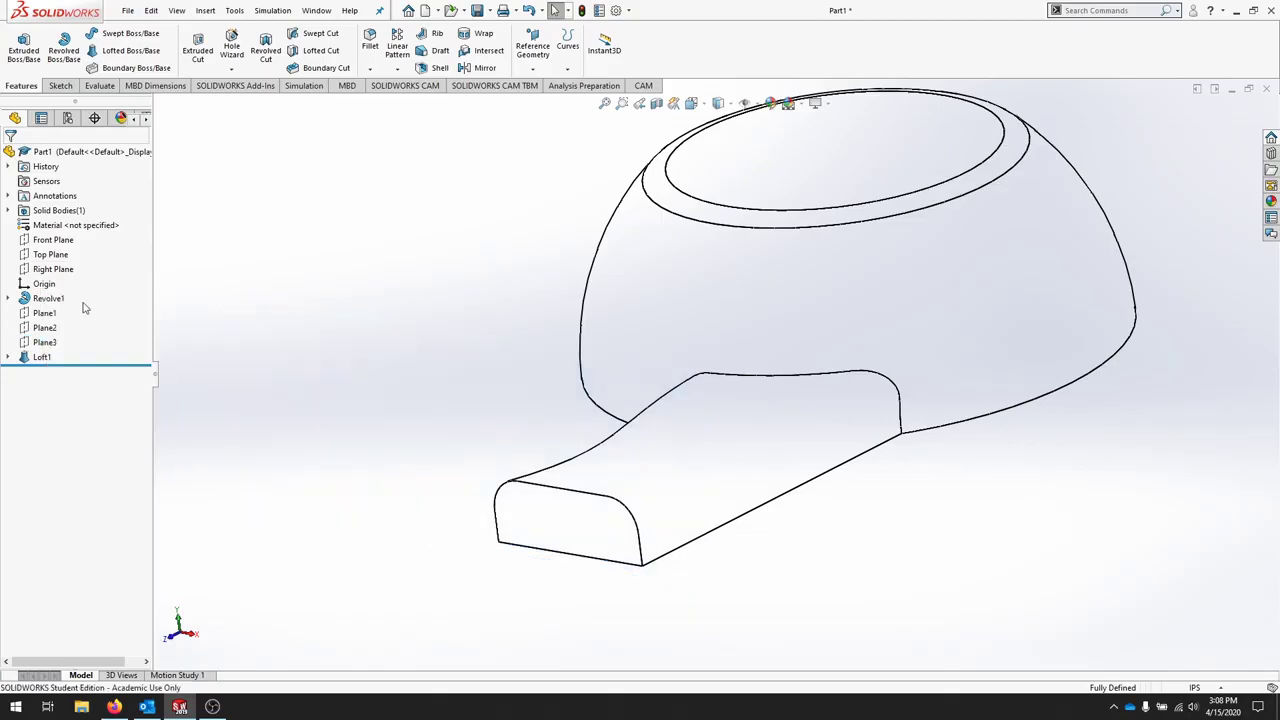
- Start a new sketch on the Right Plane and orient the view normal to it
{"action": "middle_click_drag", "start_coordinate": [600, 394], "coordinate": [760, 330]}
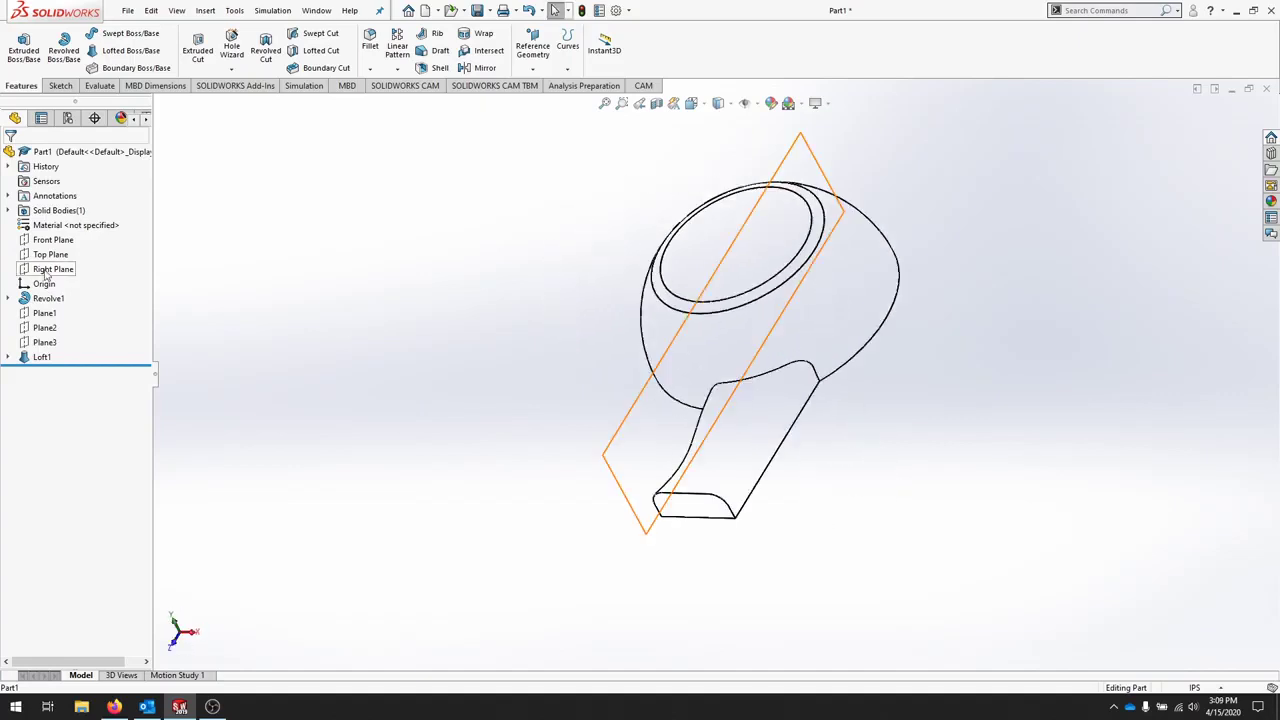
{"action": "left_click", "coordinate": [48, 269]}
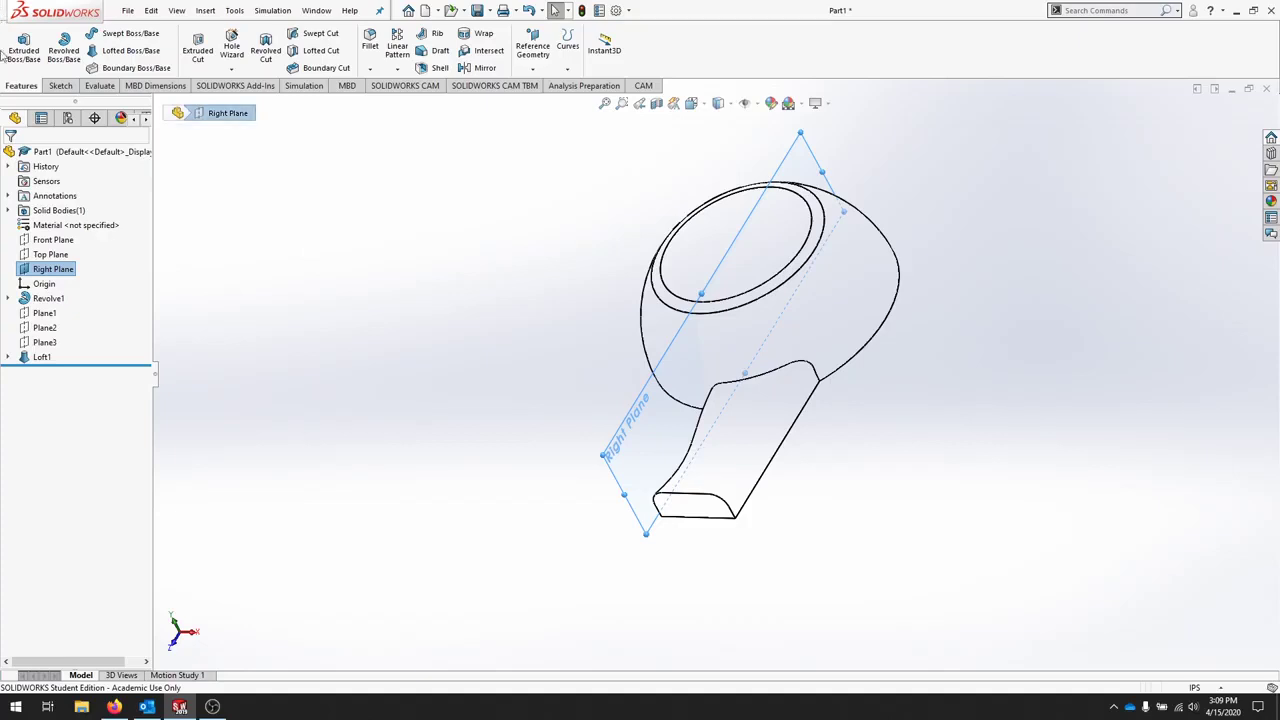
{"action": "left_click", "coordinate": [60, 85]}
{"action": "left_click", "coordinate": [18, 44]}
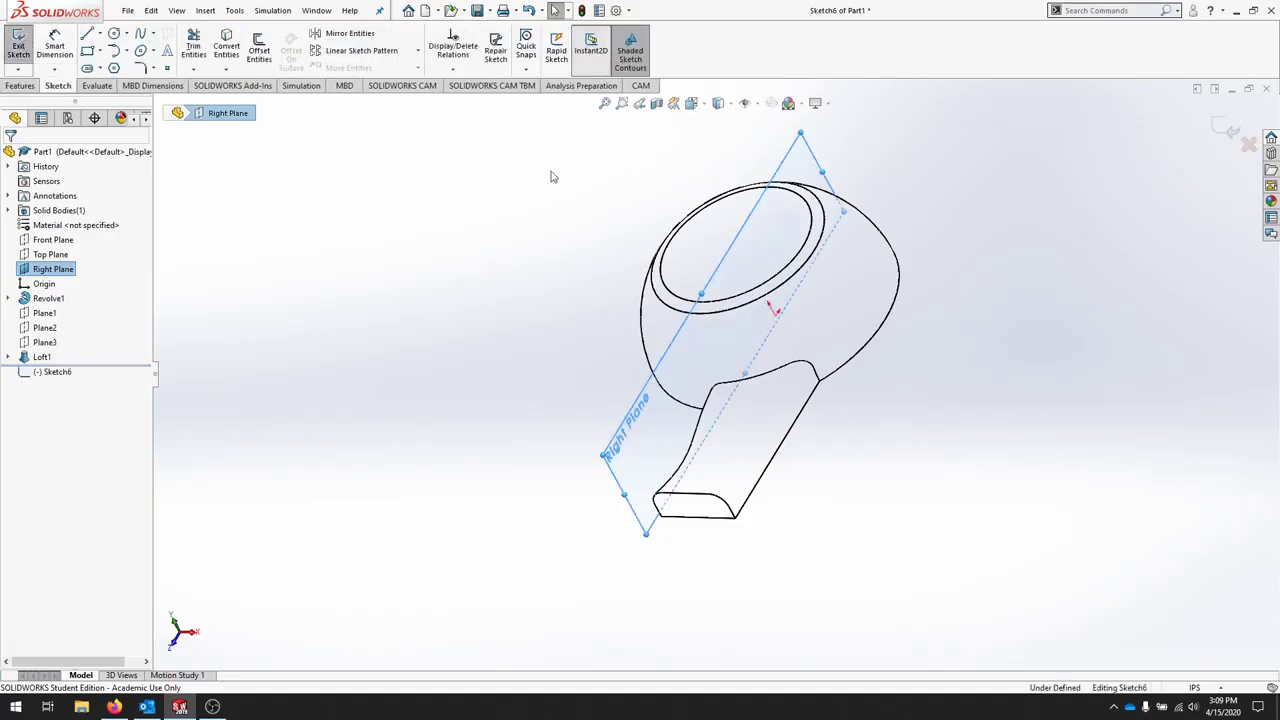
{"action": "right_click", "coordinate": [62, 374]}
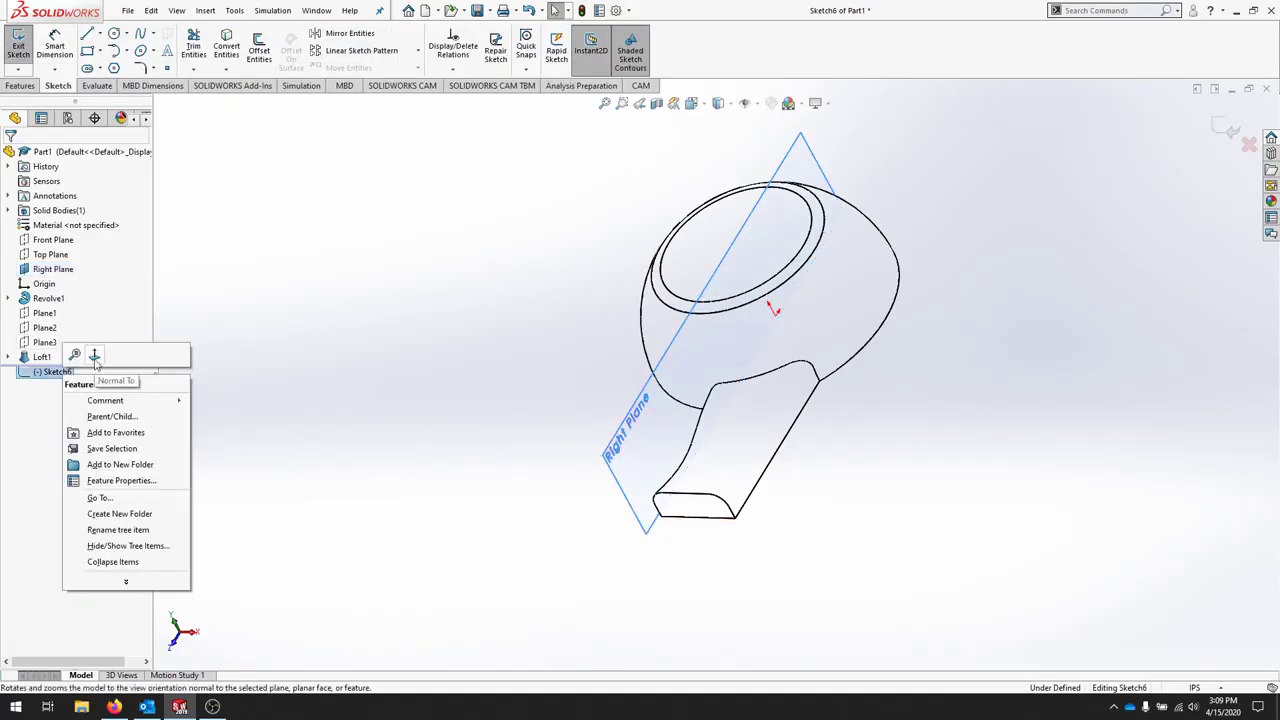
{"action": "left_click", "coordinate": [94, 356]}
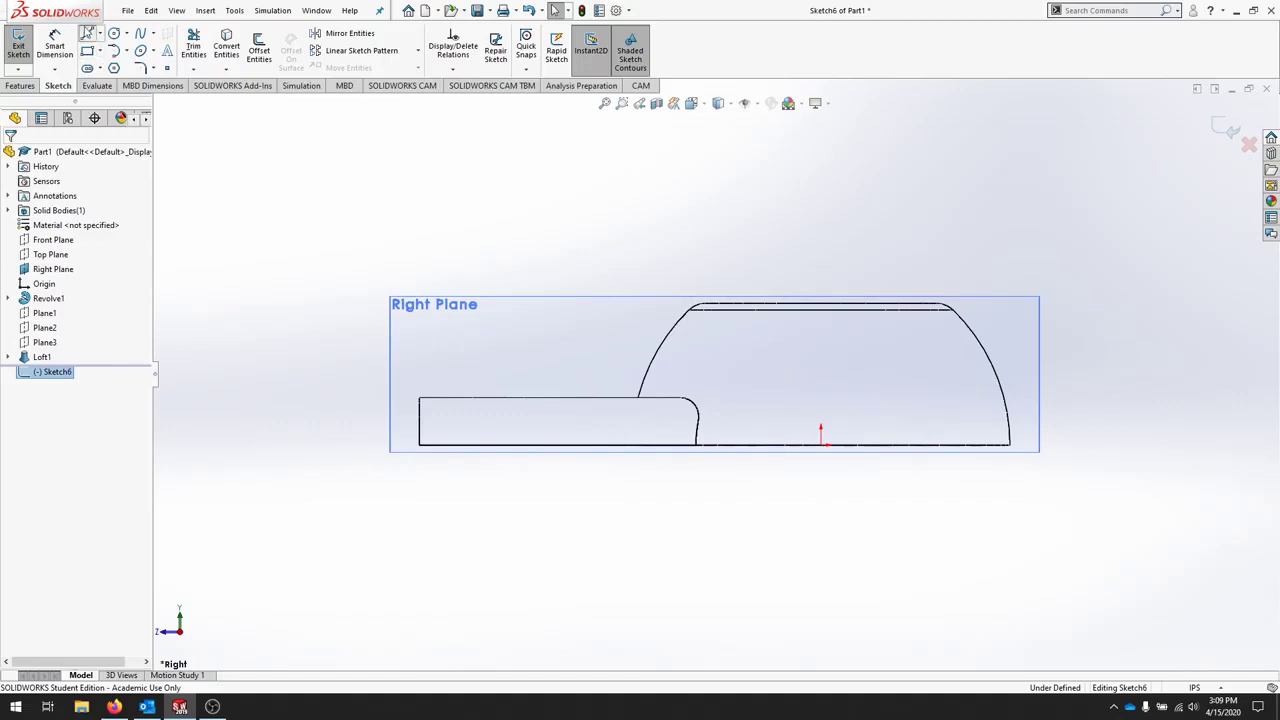
- Draw a short horizontal line on the dome's base edge, a little to the right of the origin
{"action": "left_click", "coordinate": [87, 33]}
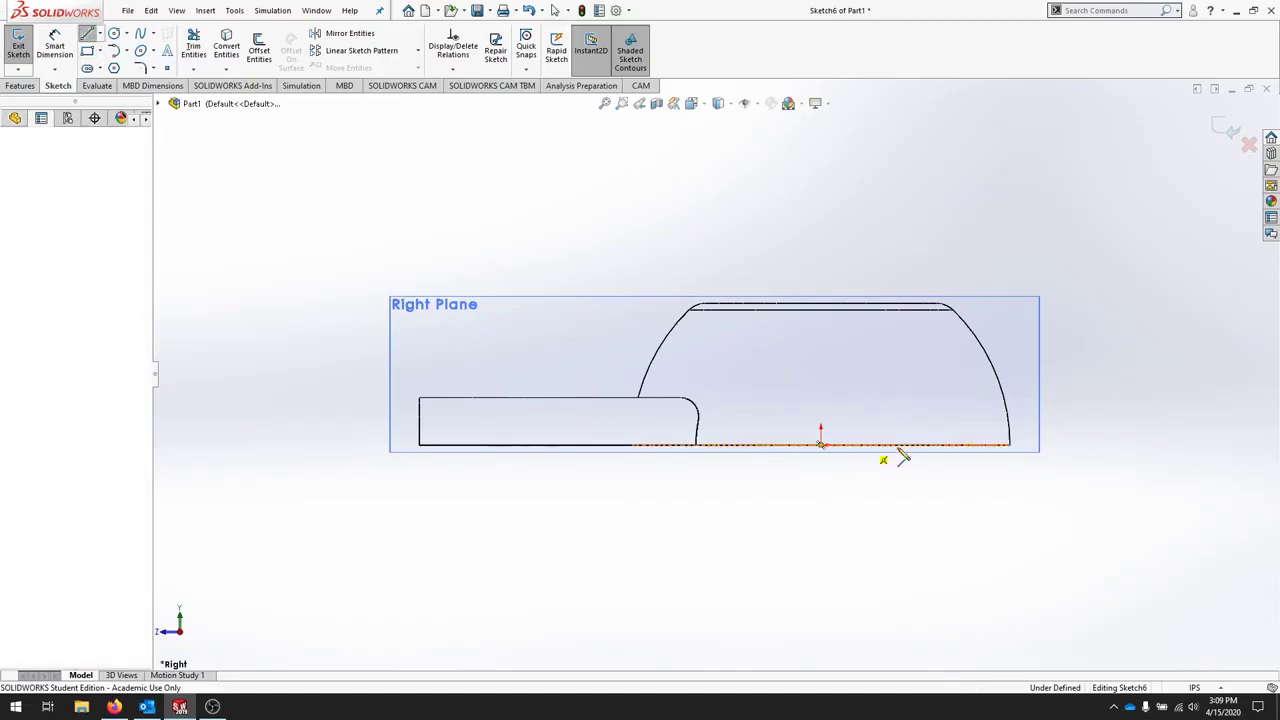
{"action": "left_click", "coordinate": [863, 444]}
{"action": "left_click", "coordinate": [936, 444]}
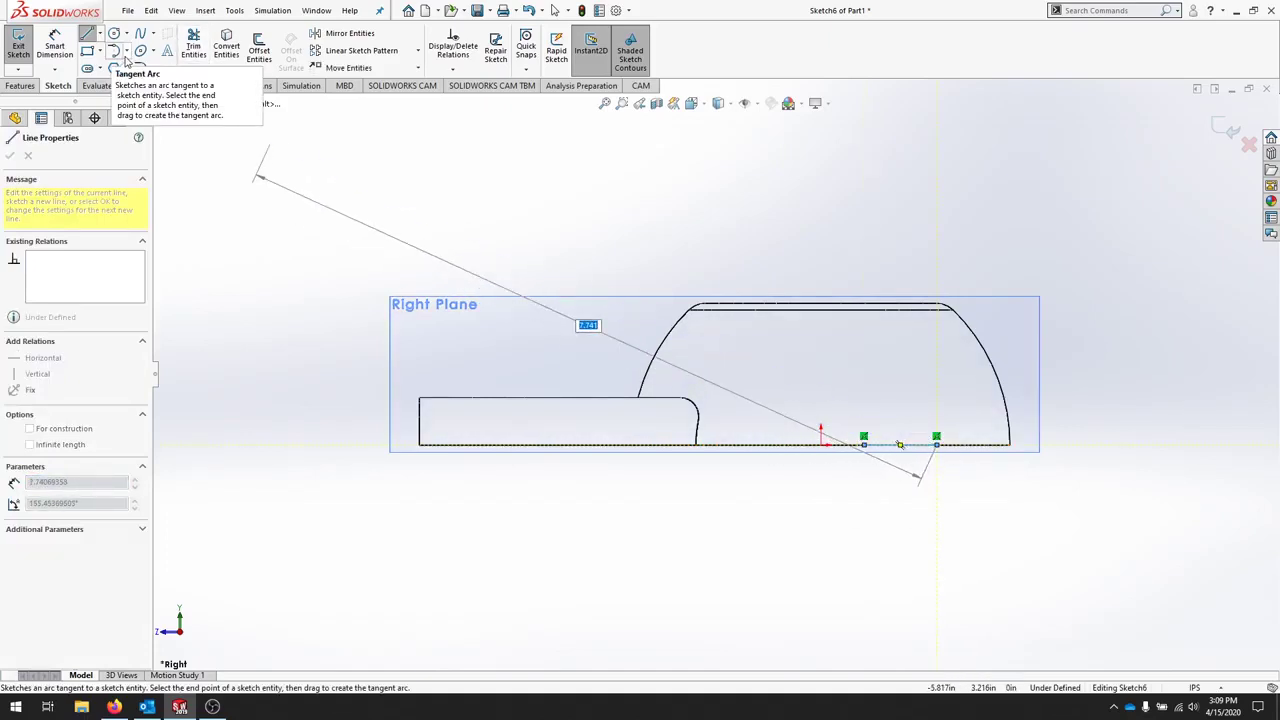
- Draw a semicircular centerpoint arc centred on the base line's midpoint, running from one end of the line to the other
{"action": "left_click", "coordinate": [125, 58]}
{"action": "left_click", "coordinate": [140, 75]}
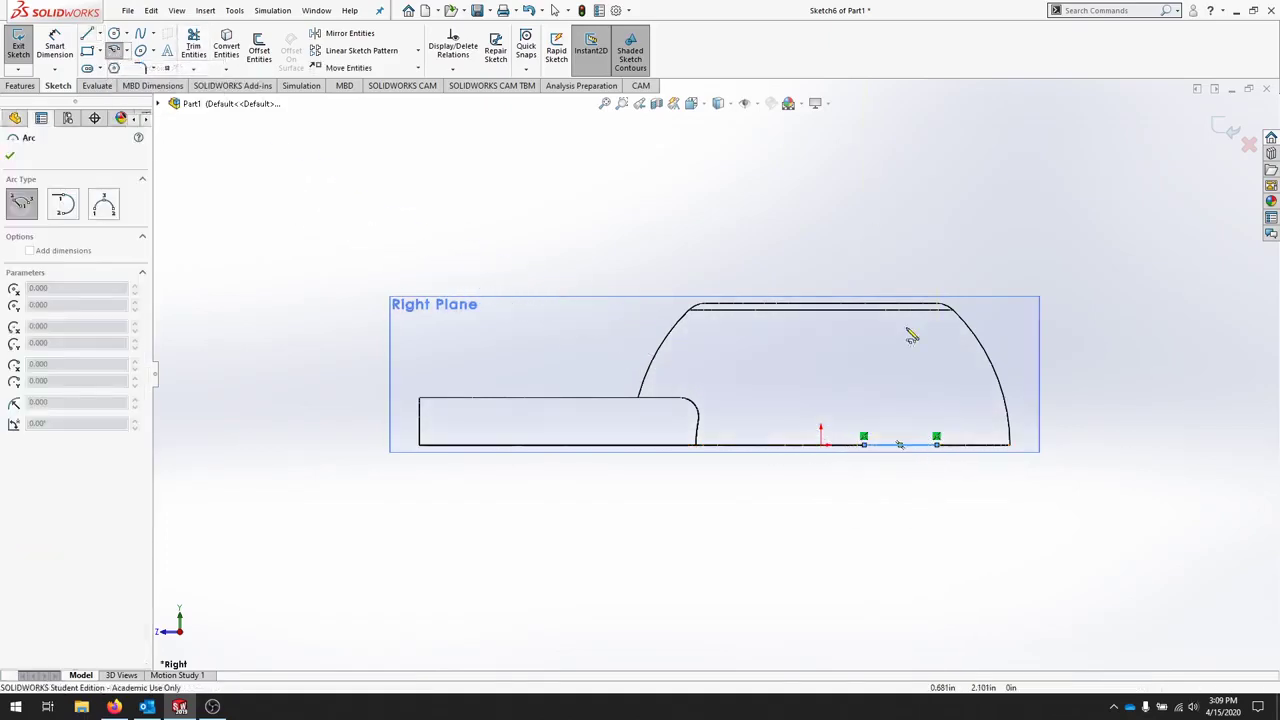
{"action": "key", "text": "Escape"}
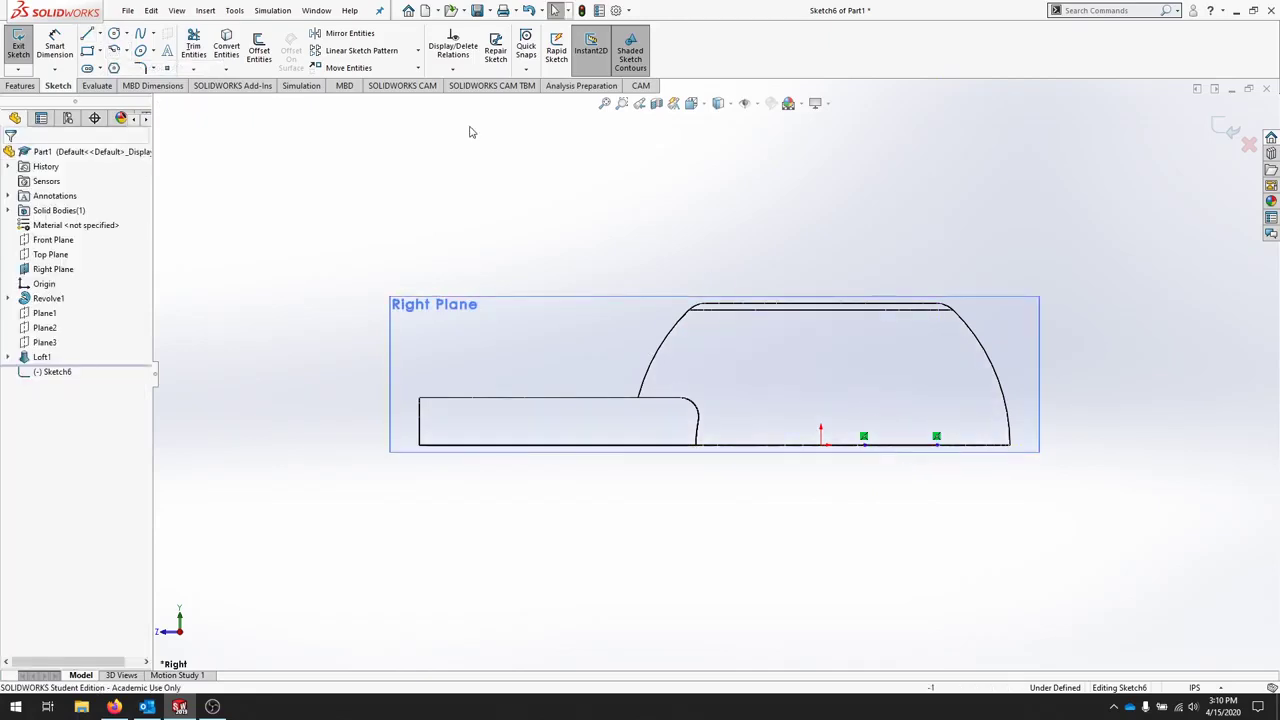
{"action": "left_click", "coordinate": [114, 50]}
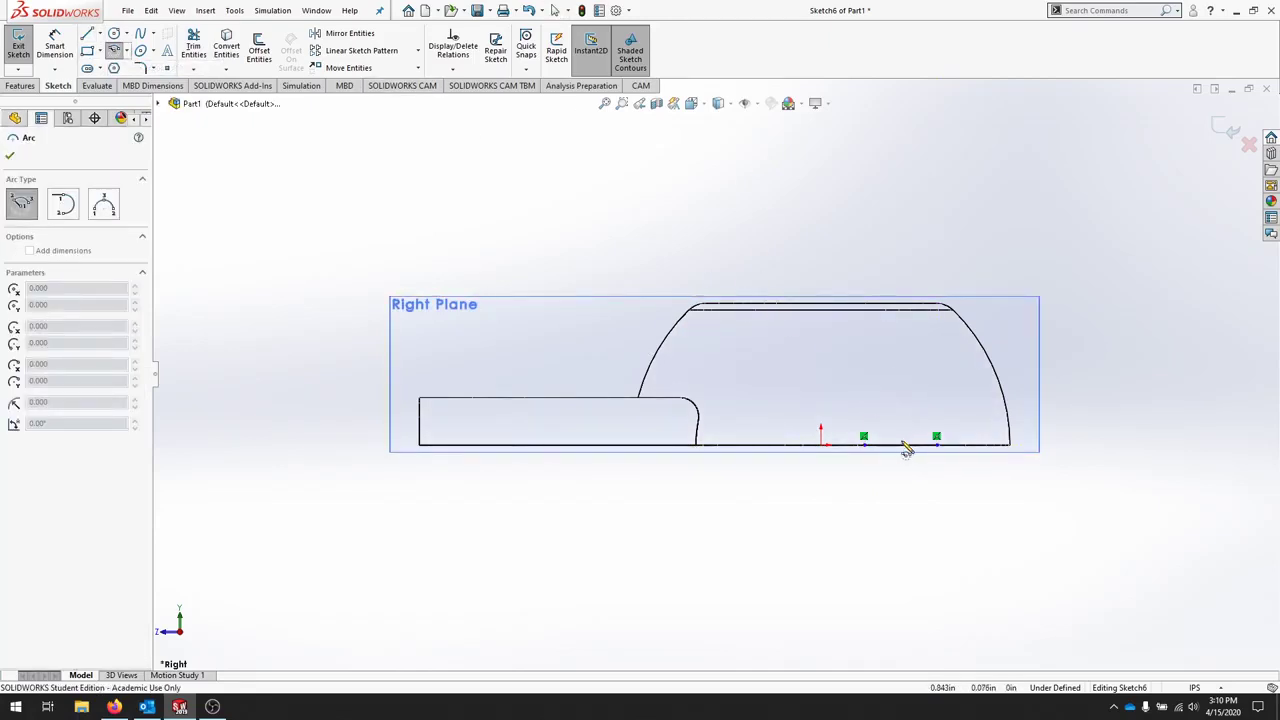
{"action": "left_click", "coordinate": [900, 445]}
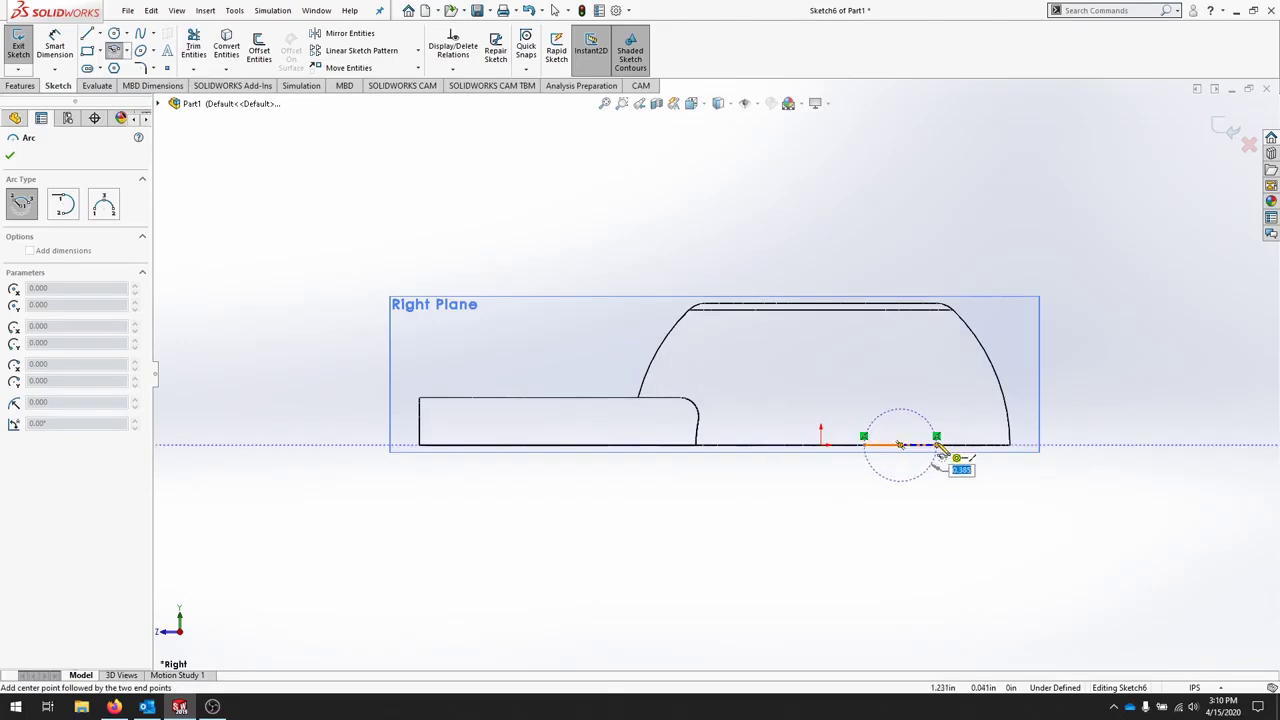
{"action": "left_click", "coordinate": [937, 445]}
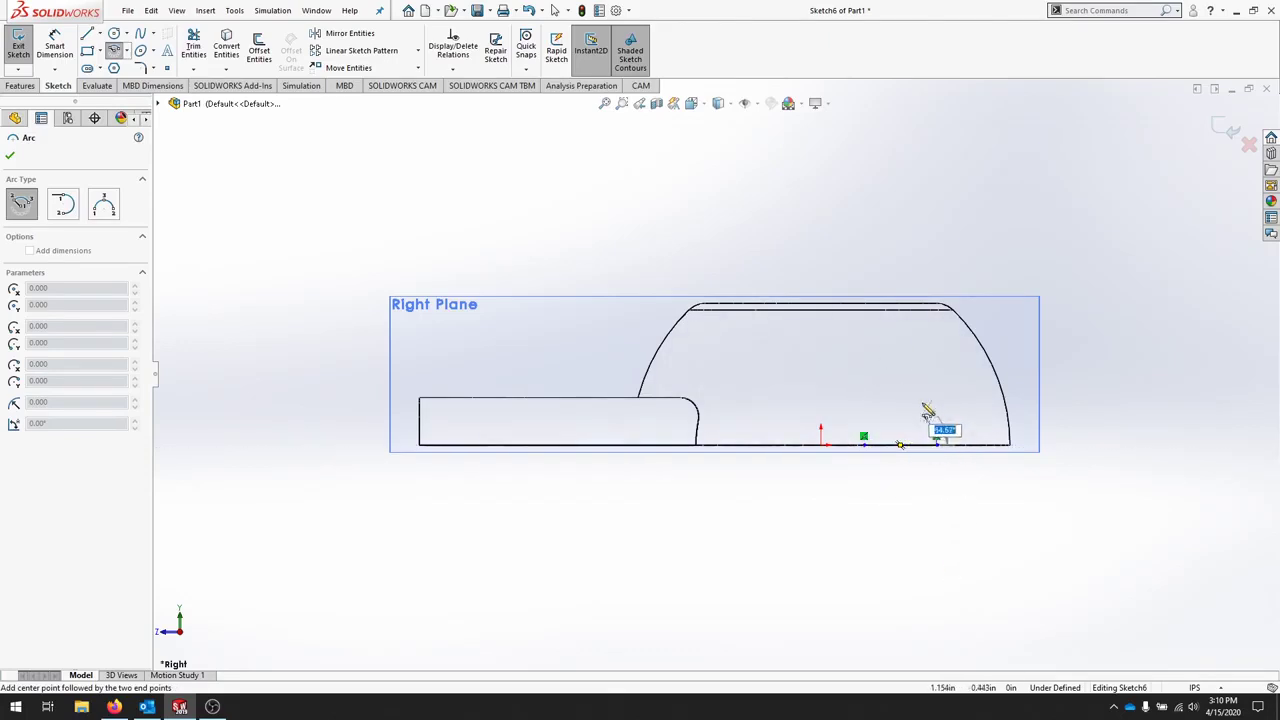
{"action": "left_click", "coordinate": [866, 446]}
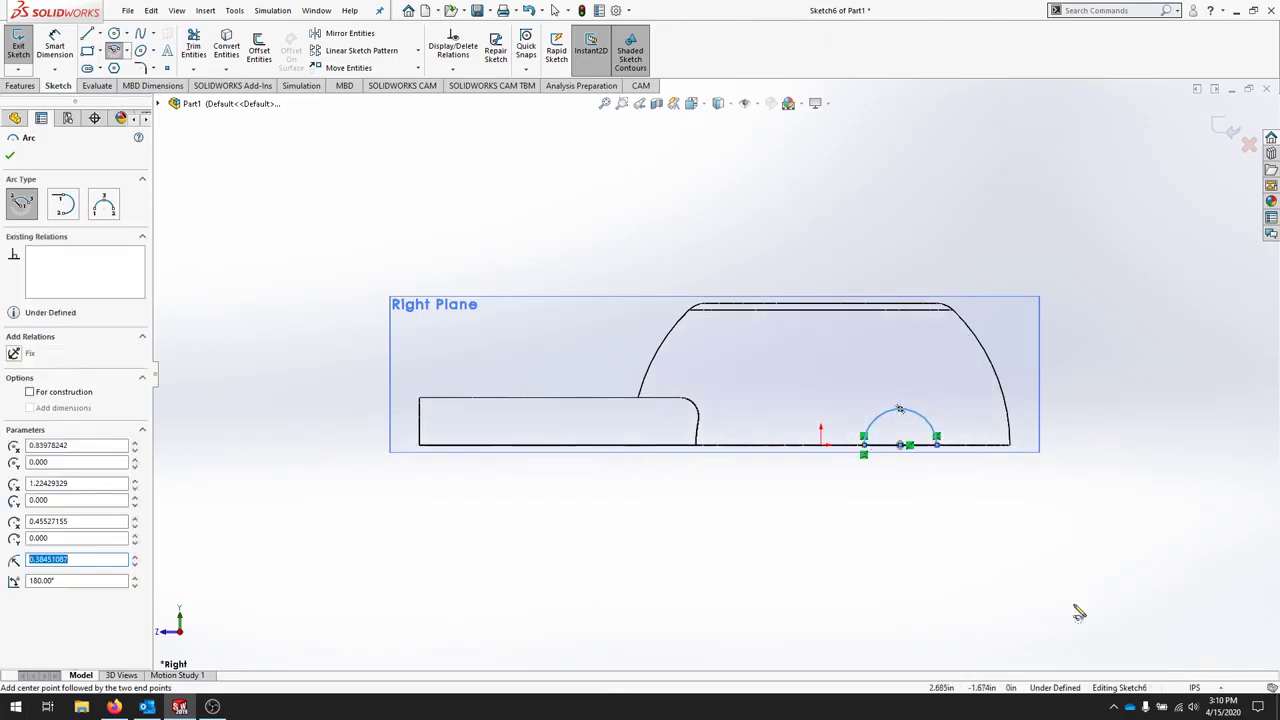
{"action": "key", "text": "Escape"}
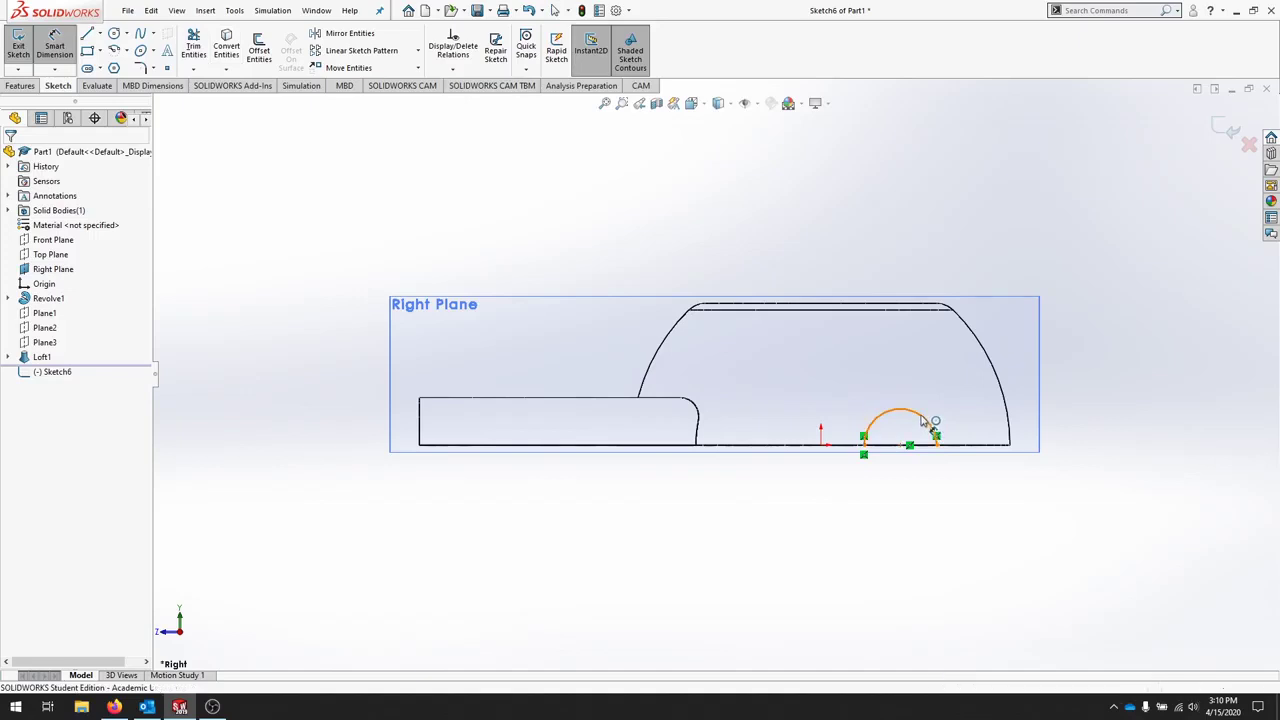
- Dimension the semicircular arc with a radius of 0.750 in
{"action": "left_click", "coordinate": [930, 426]}
{"action": "left_click", "coordinate": [917, 384]}
{"action": "type", "text": ".375"}
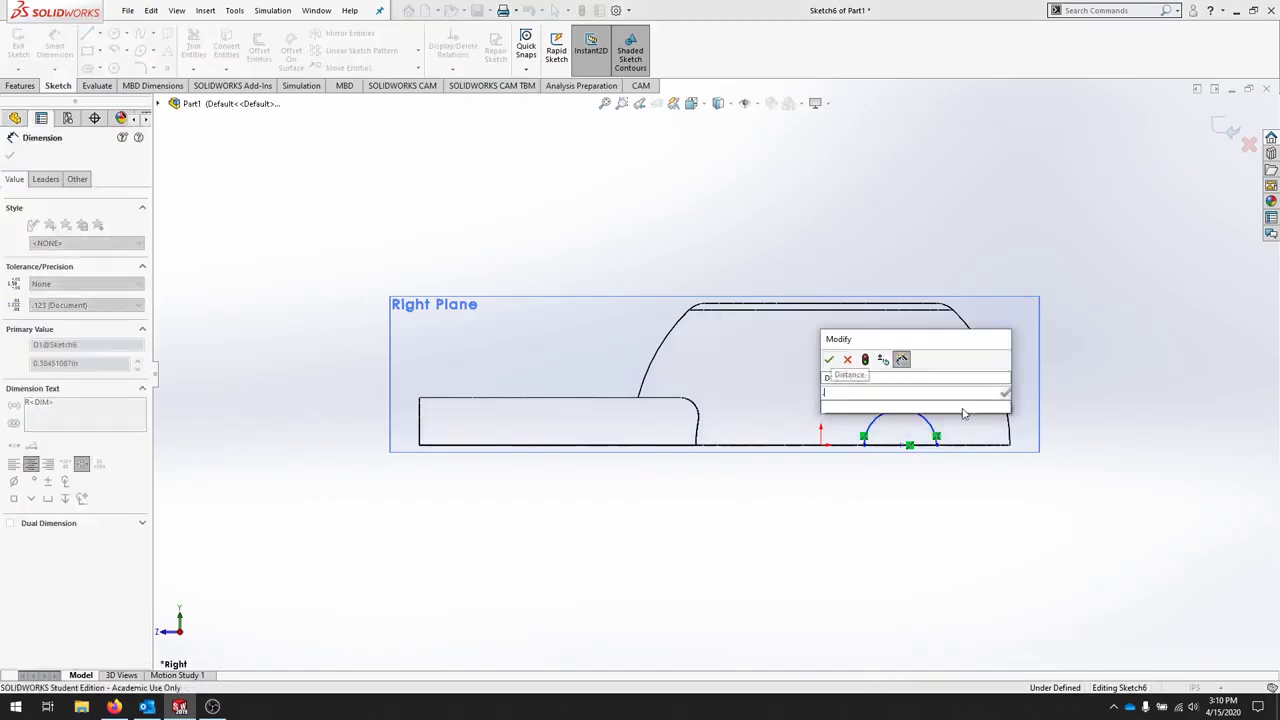
{"action": "key", "text": "Return"}
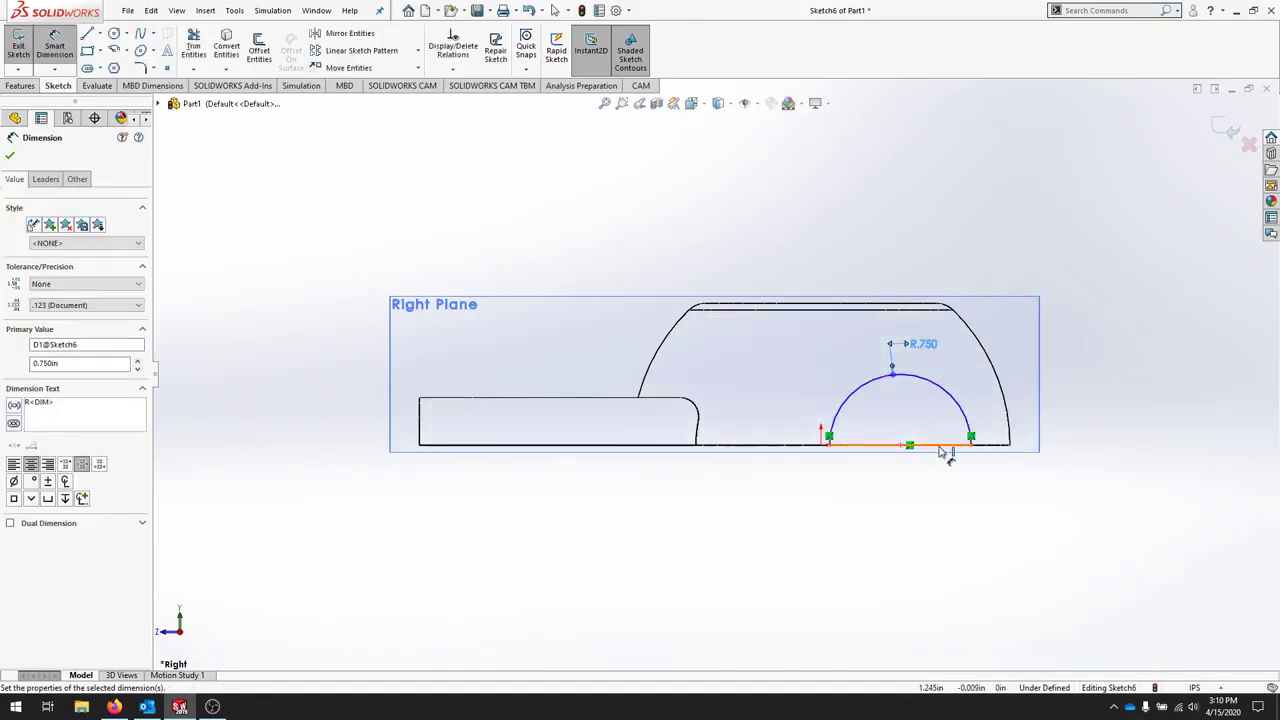
{"action": "key", "text": "Escape"}
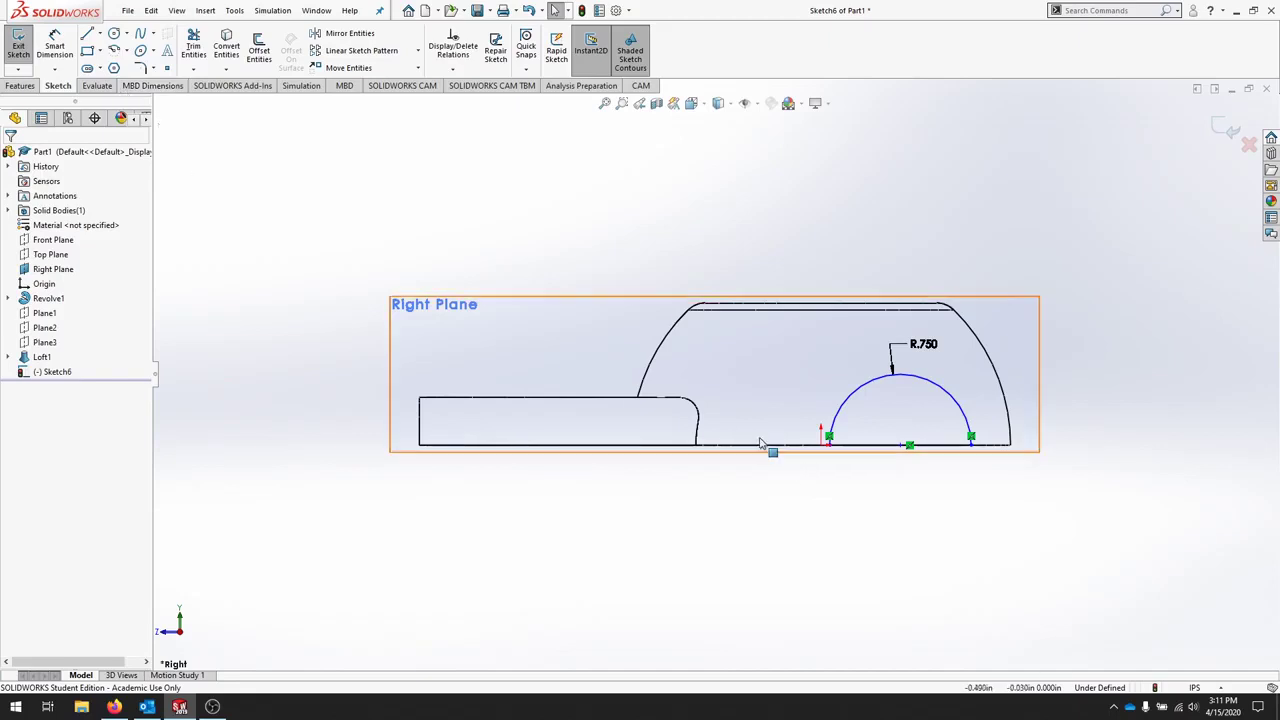
- Dimension the horizontal distance from the origin to the arc's center as 1.125 in
{"action": "left_click", "coordinate": [55, 47]}
{"action": "left_click", "coordinate": [821, 446]}
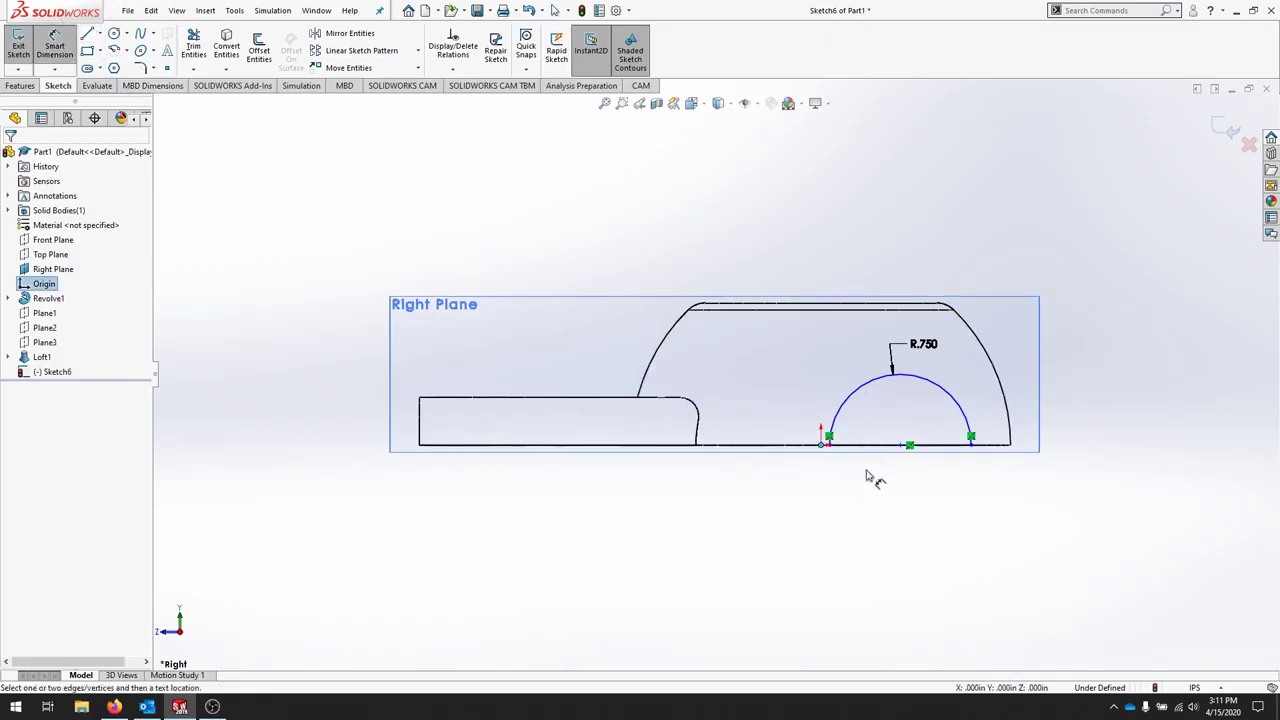
{"action": "left_click", "coordinate": [902, 446]}
{"action": "left_click", "coordinate": [860, 487]}
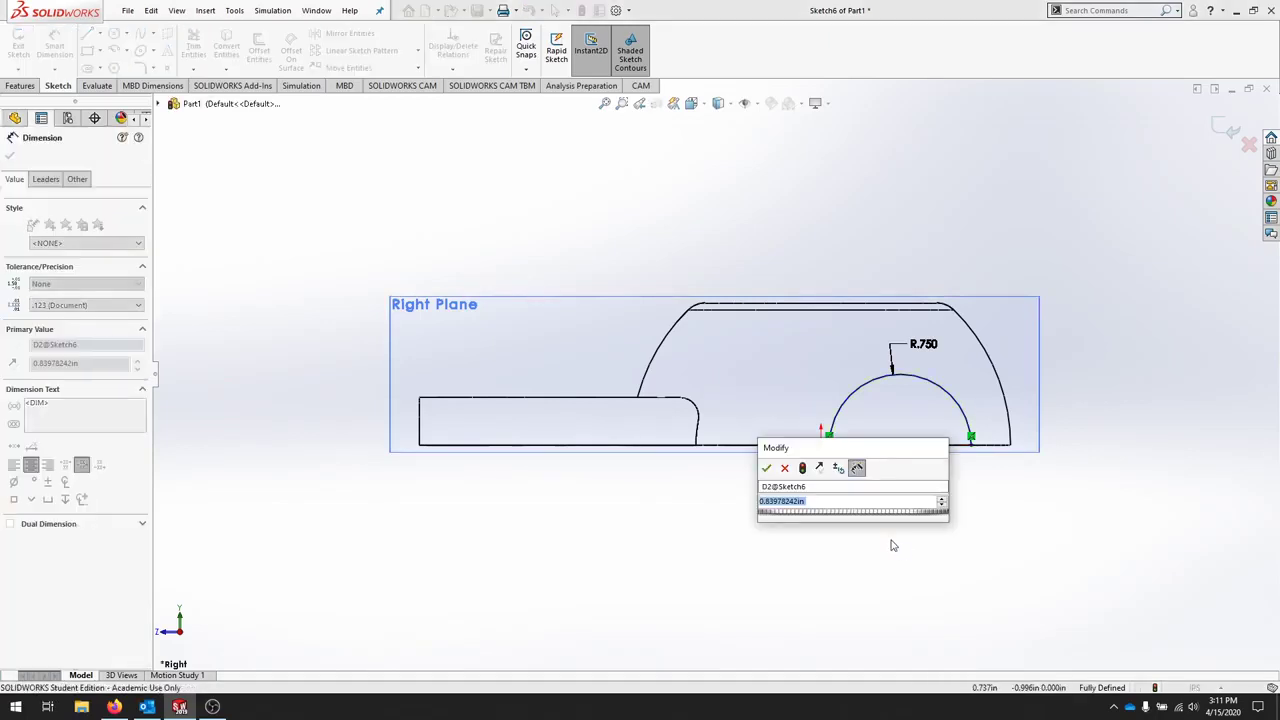
{"action": "type", "text": "1.125"}
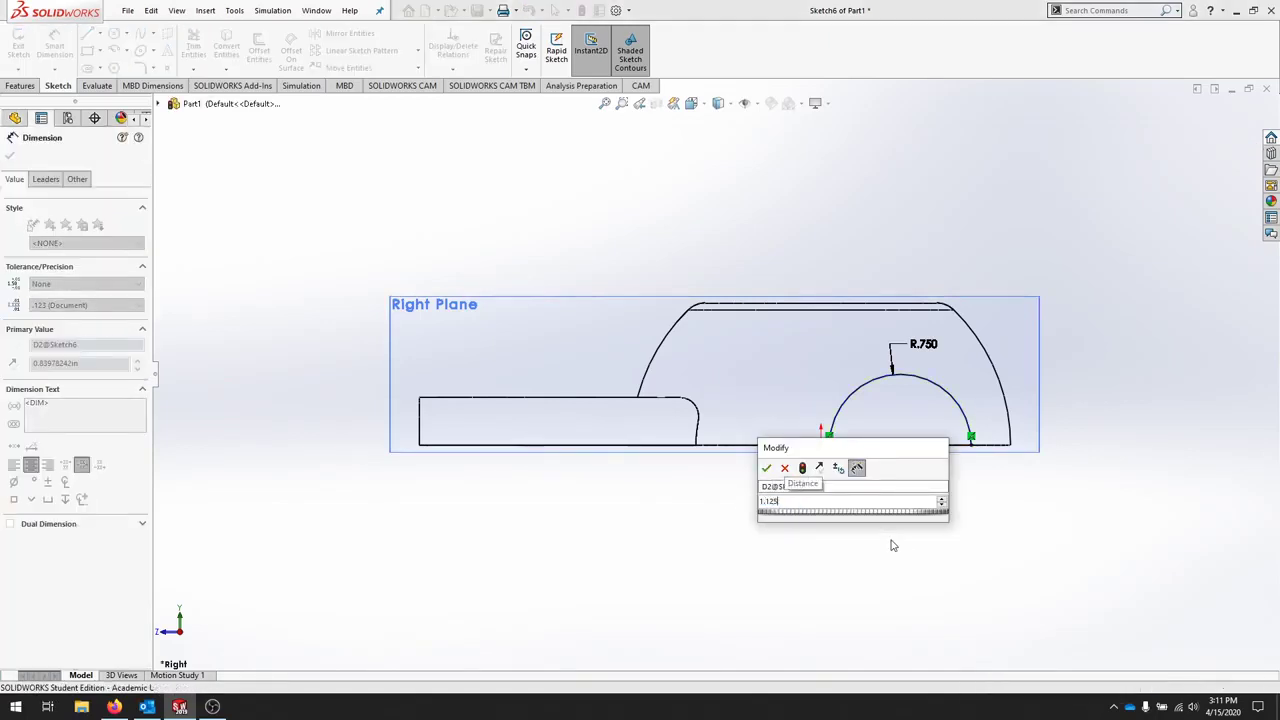
{"action": "key", "text": "Return"}
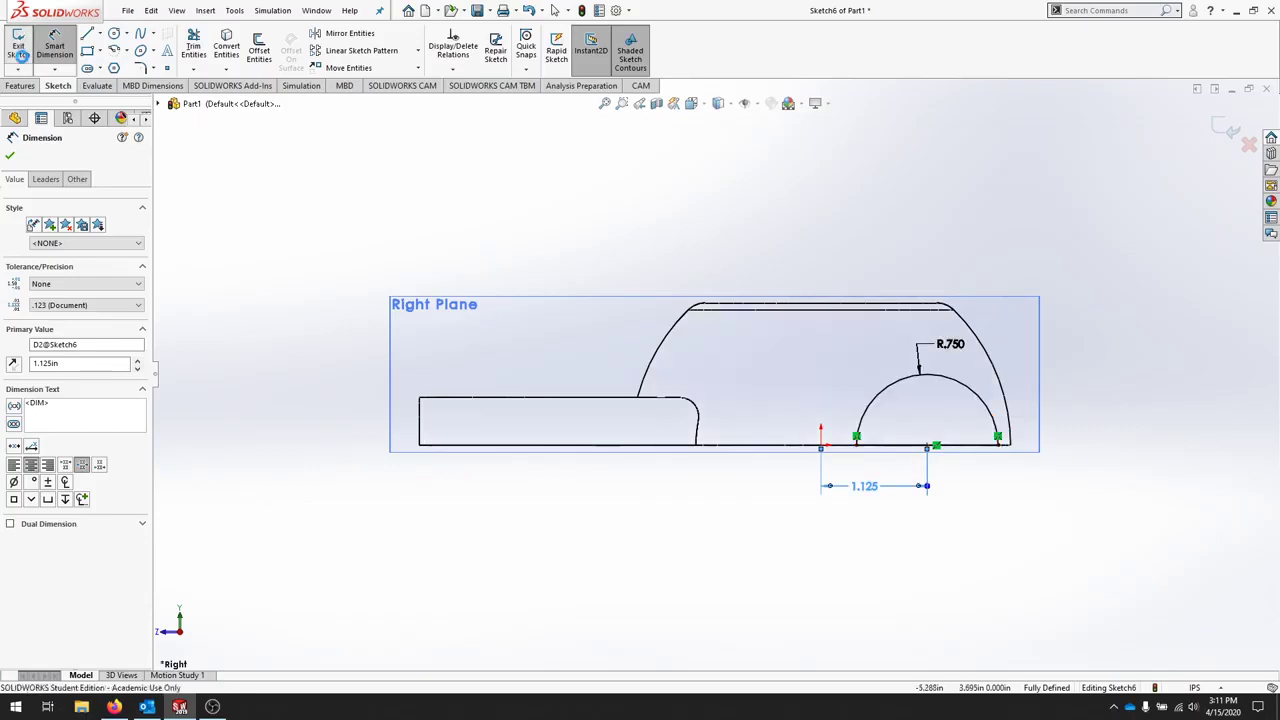
- Exit the sketch and extrude the half-circle profile as a blind boss 5.5 in deep in the reversed direction, merged with the body
{"action": "left_click", "coordinate": [18, 56]}
{"action": "left_click", "coordinate": [20, 85]}
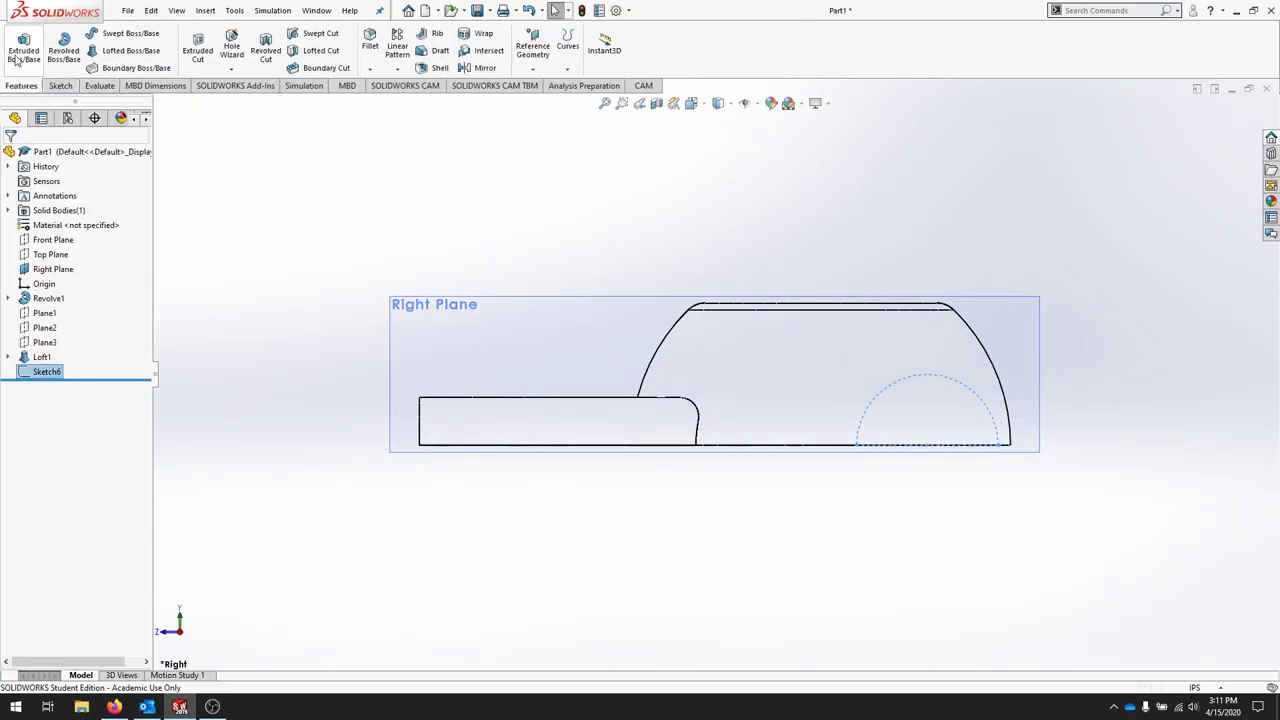
{"action": "left_click", "coordinate": [22, 58]}
{"action": "middle_click_drag", "start_coordinate": [600, 214], "coordinate": [659, 303]}
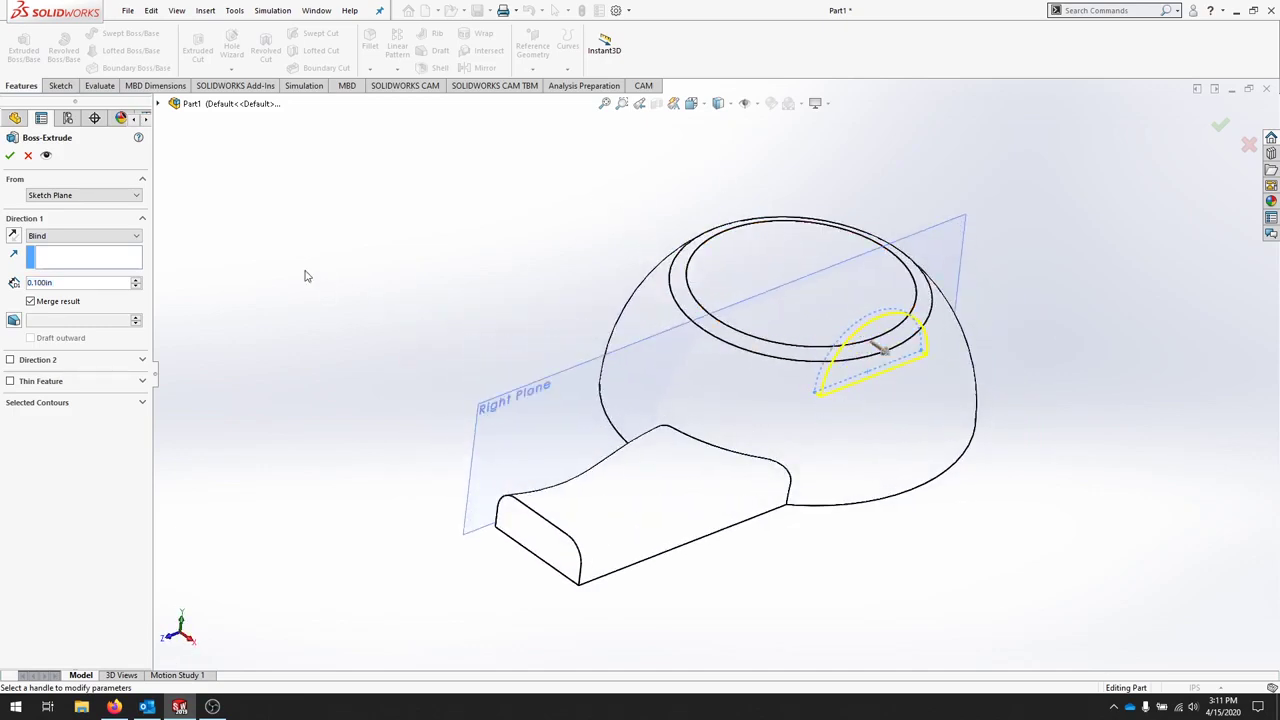
{"action": "left_click", "coordinate": [12, 236]}
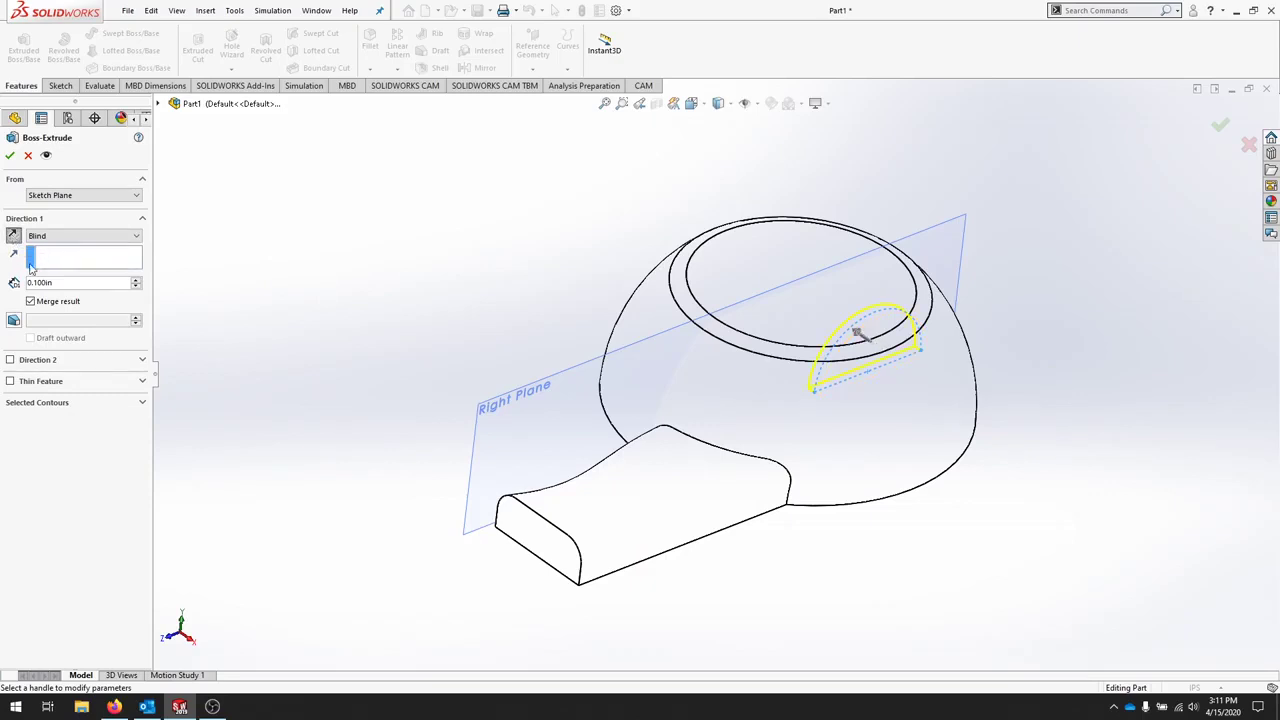
{"action": "left_click_drag", "start_coordinate": [52, 284], "coordinate": [8, 289]}
{"action": "type", "text": "5.5"}
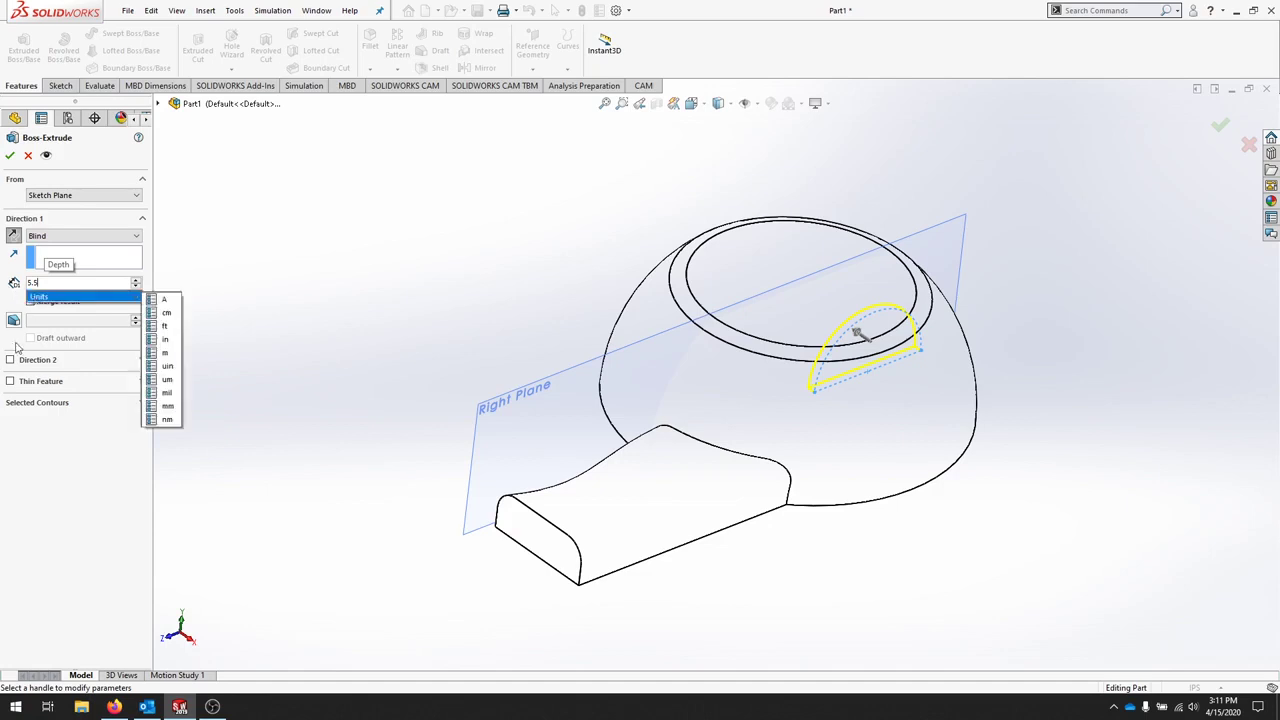
{"action": "left_click", "coordinate": [11, 157]}
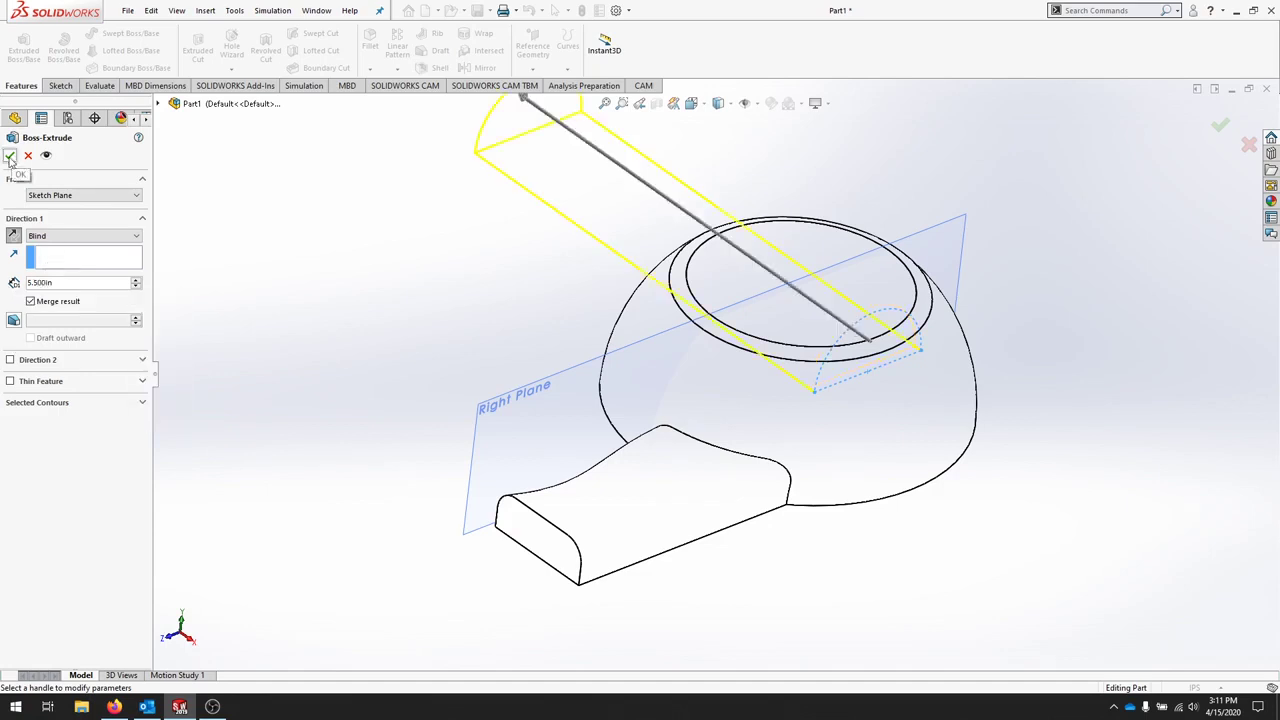
{"action": "left_click", "coordinate": [10, 157]}
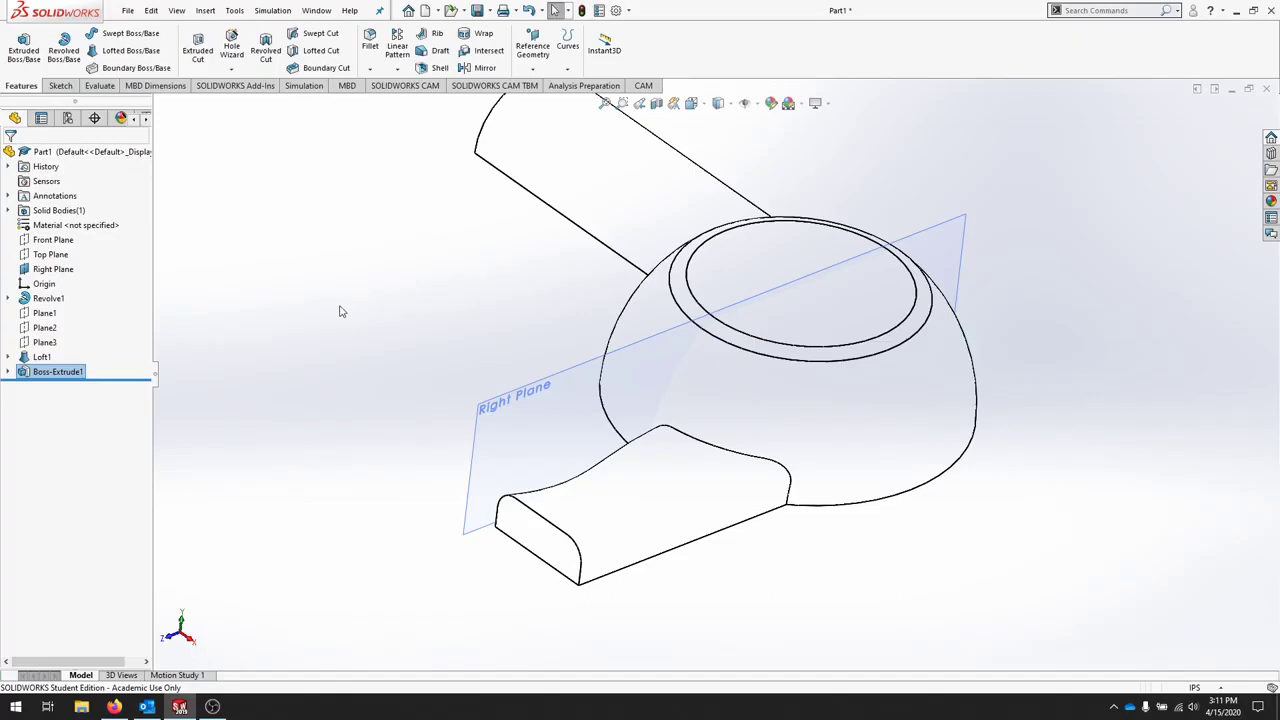
- Change the model's display style to shaded with edges
{"action": "left_click", "coordinate": [733, 108]}
{"action": "left_click", "coordinate": [718, 126]}
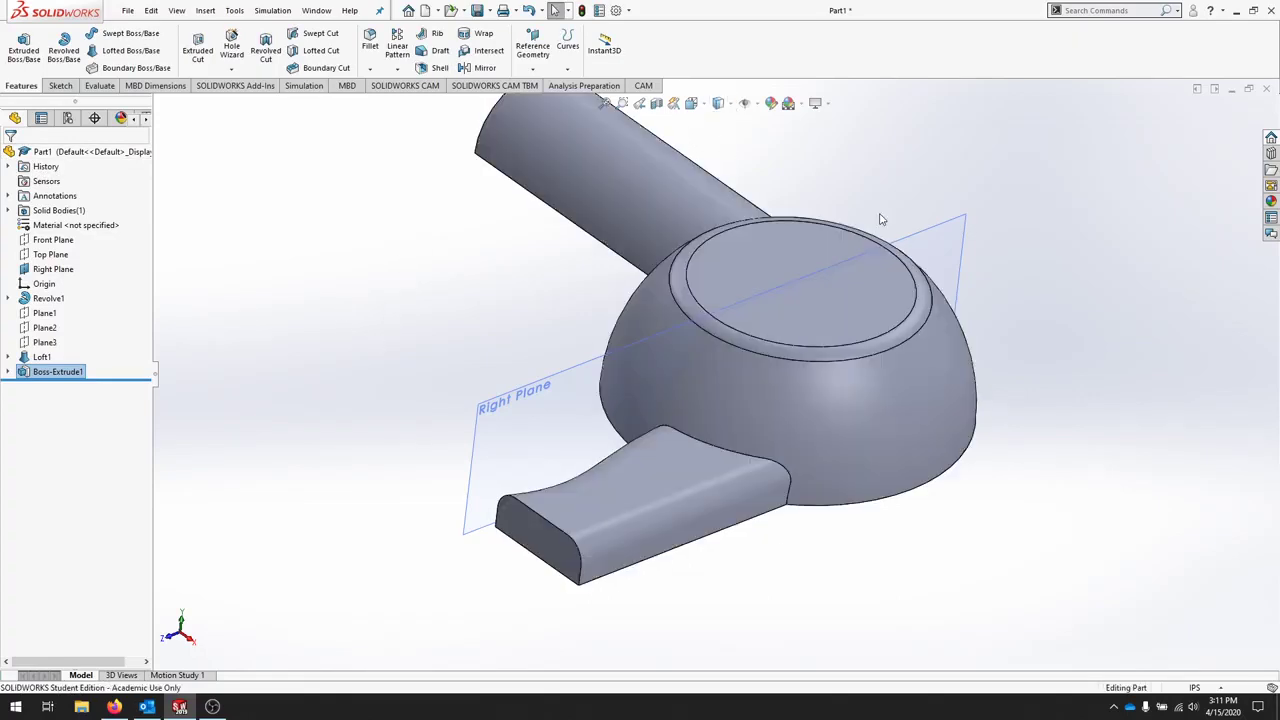
{"action": "middle_click_drag", "start_coordinate": [1005, 312], "coordinate": [979, 227]}
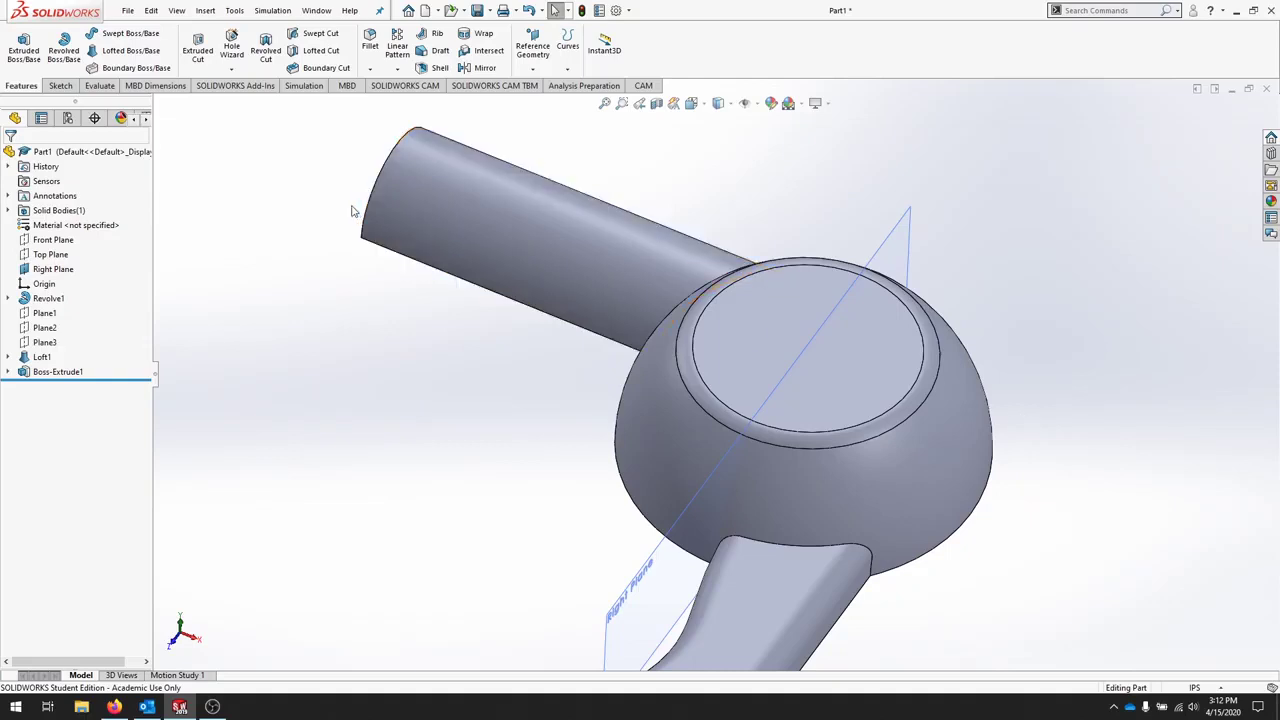
- Start a constant-size fillet on the two edges where the extruded half-round bar and the lofted handle meet the dome
{"action": "left_click", "coordinate": [370, 45]}
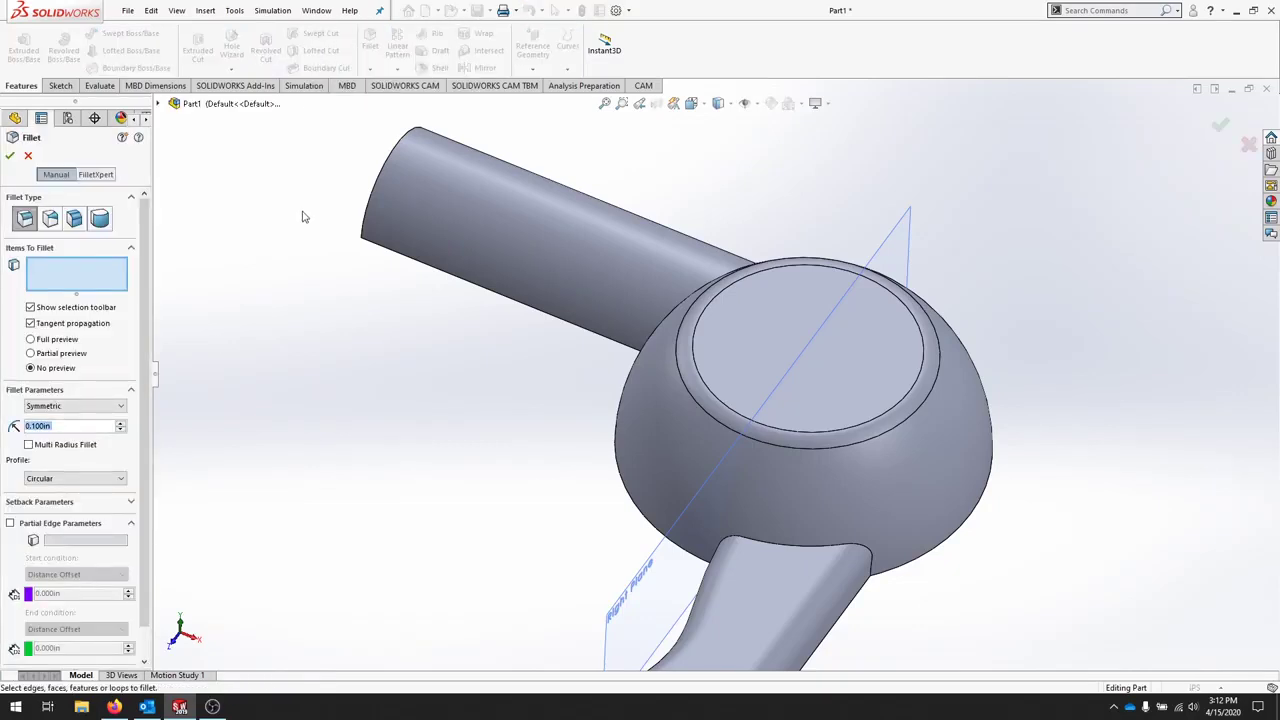
{"action": "middle_click_drag", "start_coordinate": [351, 212], "coordinate": [561, 272]}
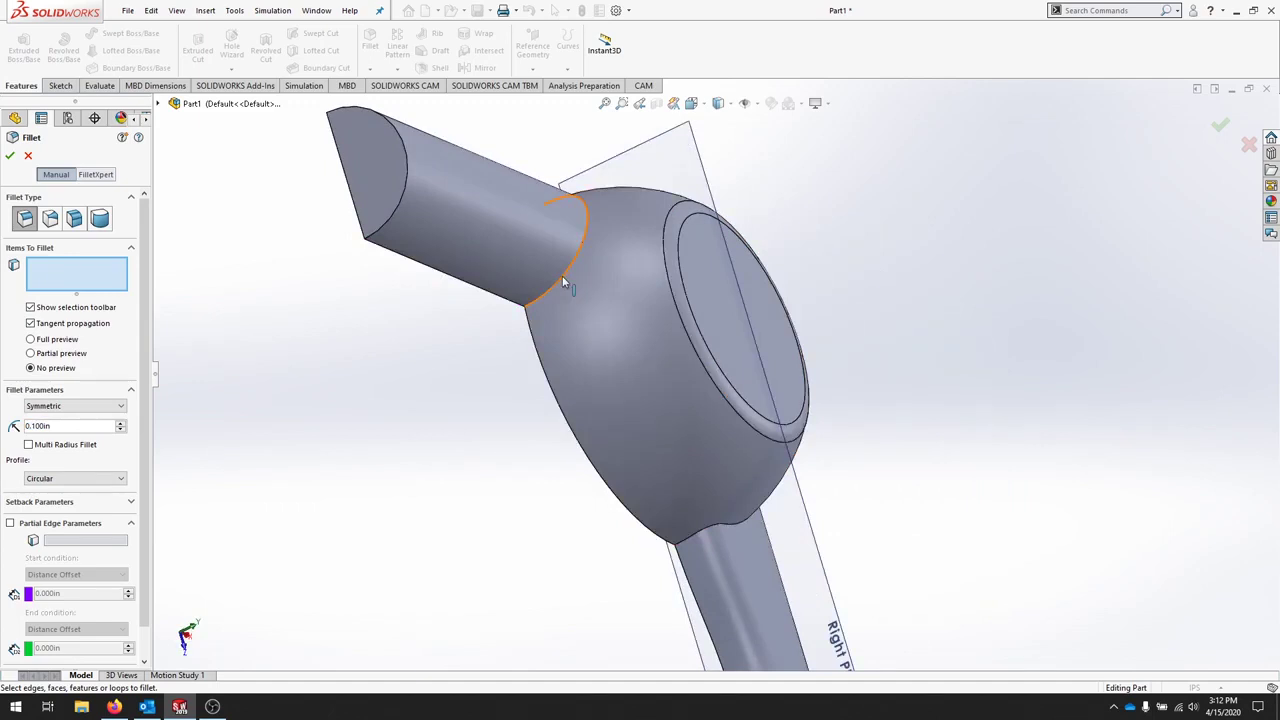
{"action": "left_click", "coordinate": [562, 275]}
{"action": "middle_click_drag", "start_coordinate": [989, 365], "coordinate": [925, 330]}
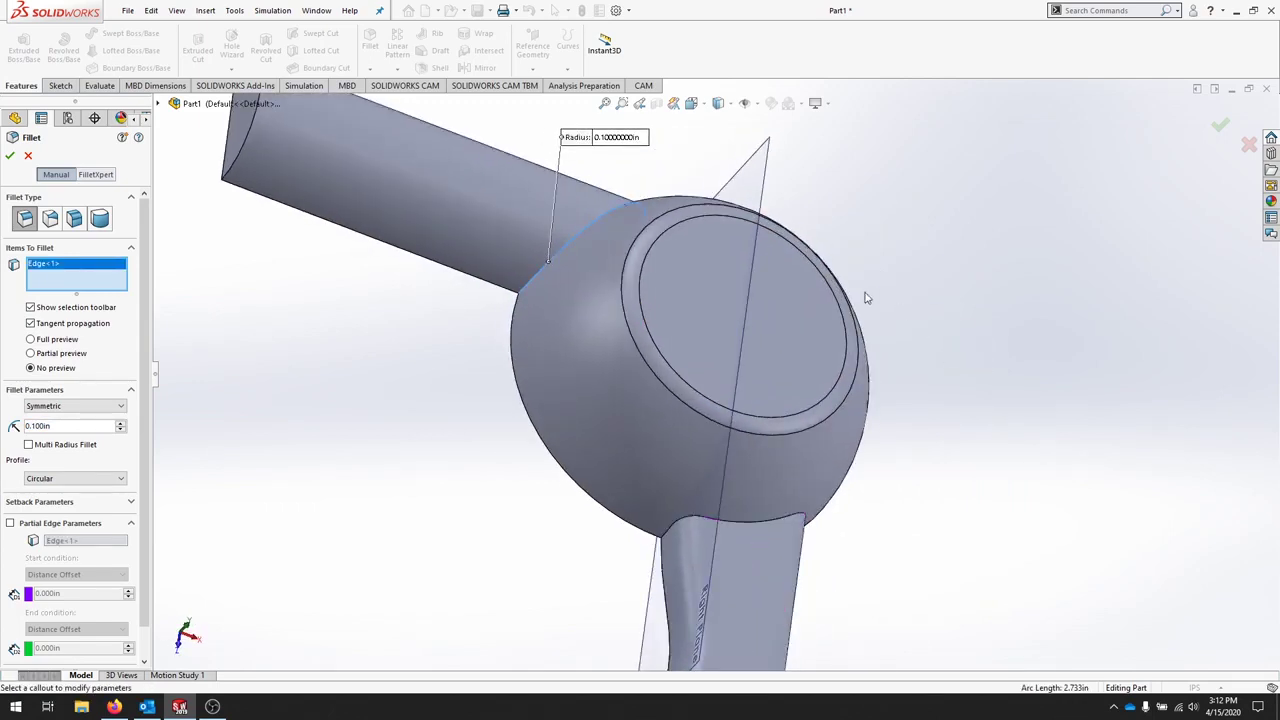
{"action": "left_click", "coordinate": [770, 524]}
{"action": "middle_click_drag", "start_coordinate": [919, 585], "coordinate": [790, 494]}
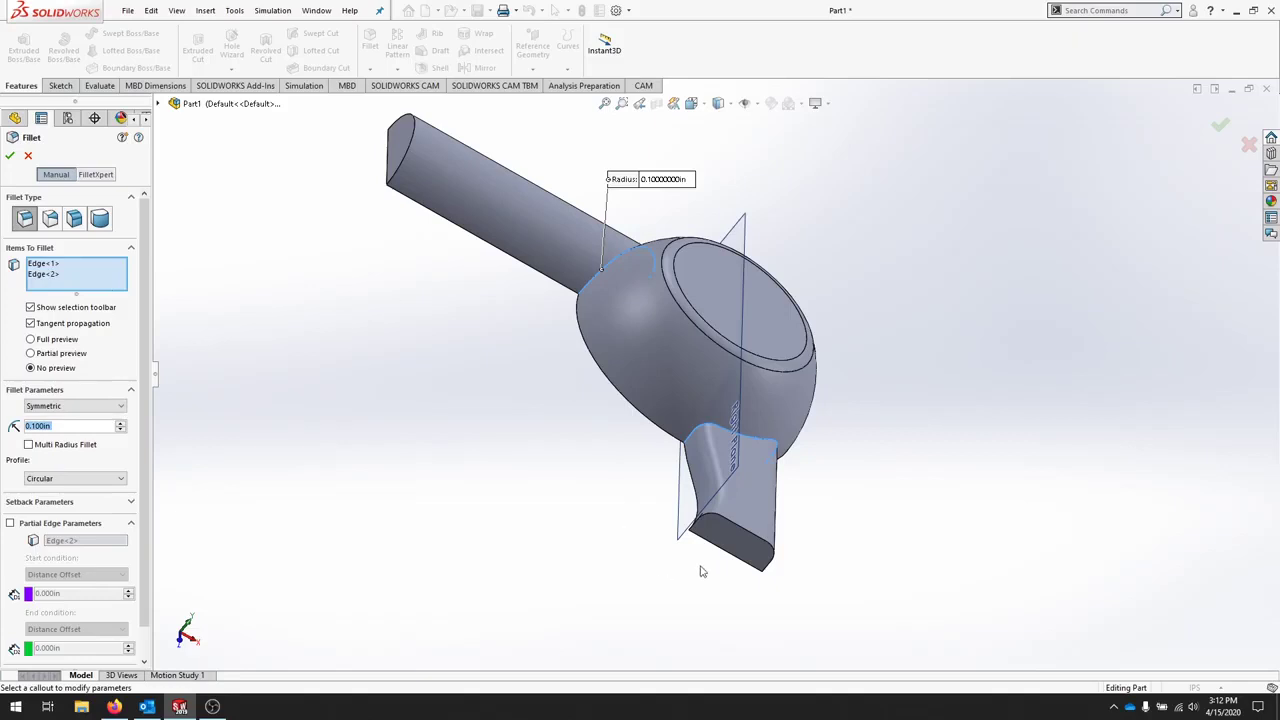
- Add the edges around the lofted handle's free end face to the fillet and create it with a 0.15 in radius
{"action": "left_click", "coordinate": [700, 538]}
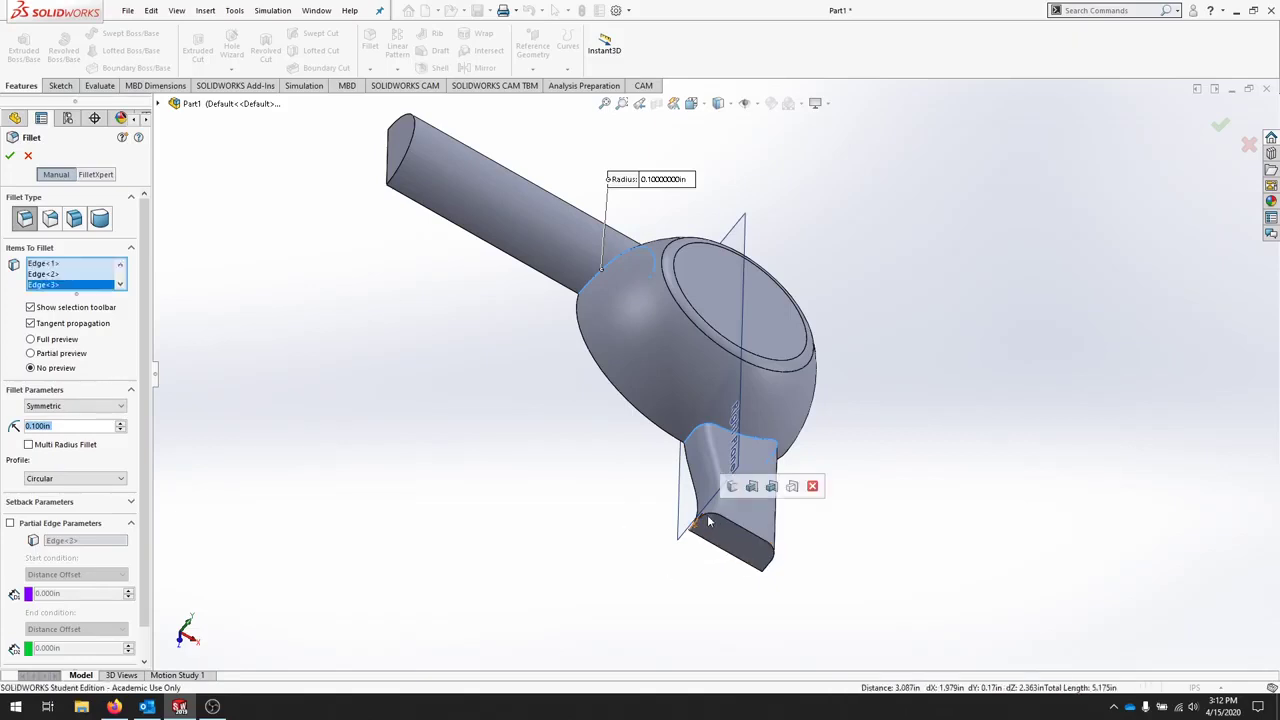
{"action": "left_click", "coordinate": [725, 527]}
{"action": "left_click", "coordinate": [772, 553]}
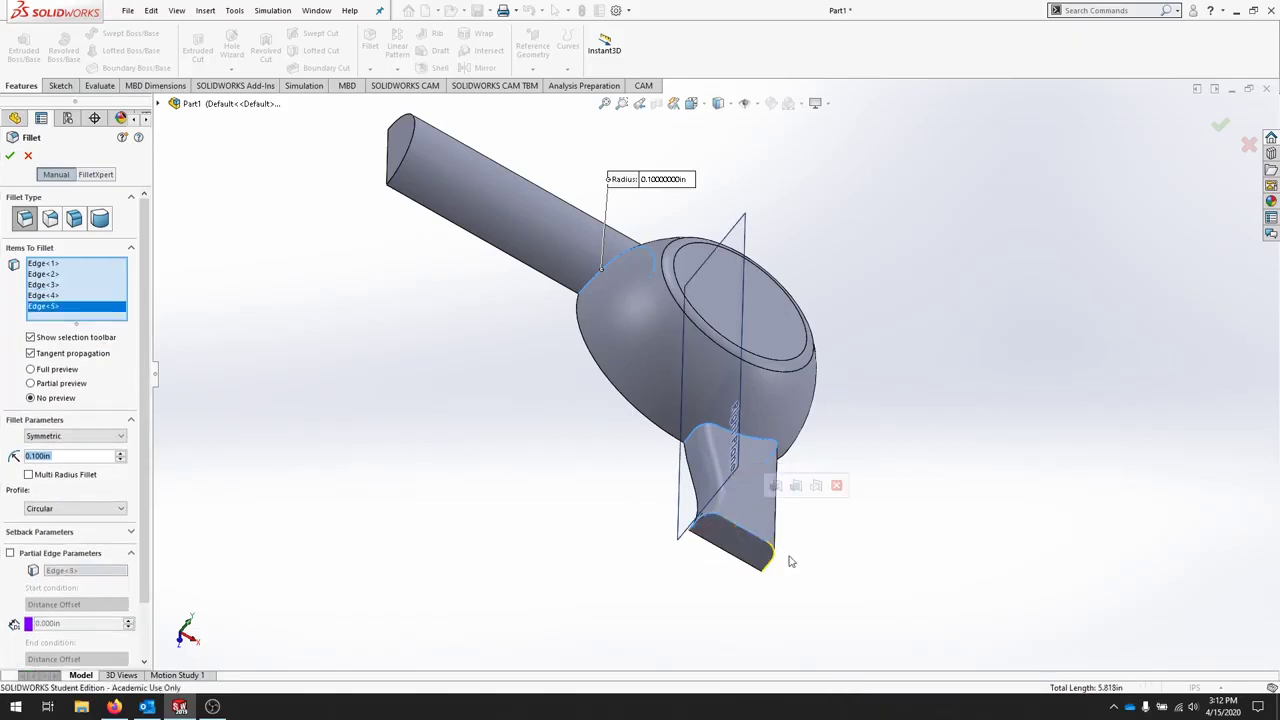
{"action": "left_click", "coordinate": [775, 560]}
{"action": "left_click", "coordinate": [766, 567]}
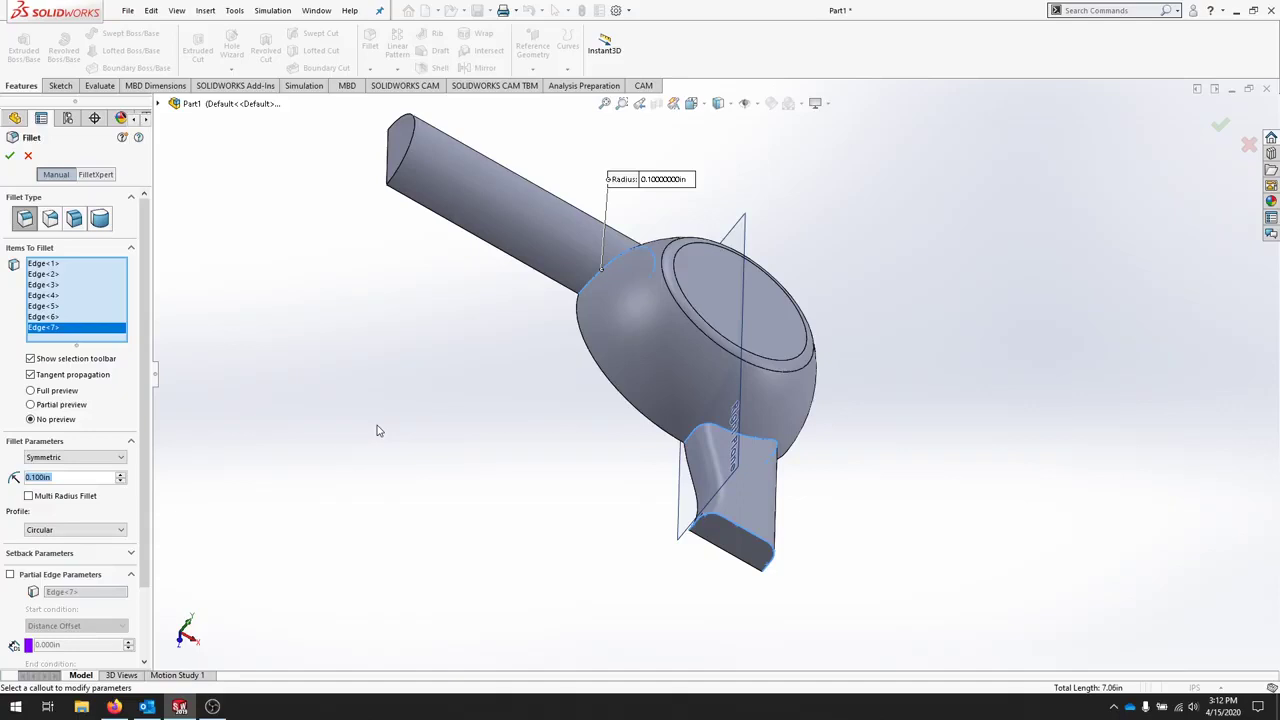
{"action": "right_click", "coordinate": [37, 478]}
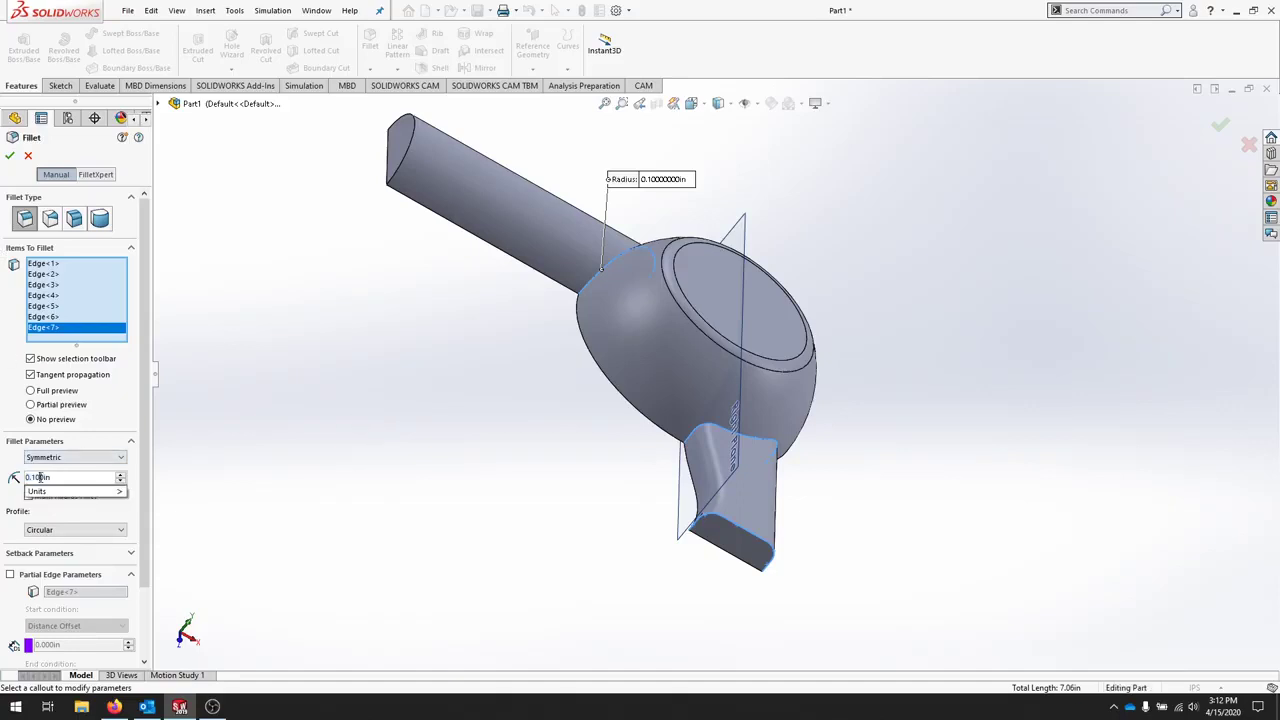
{"action": "key", "text": "BackSpace"}
{"action": "type", "text": "5"}
{"action": "left_click", "coordinate": [10, 157]}
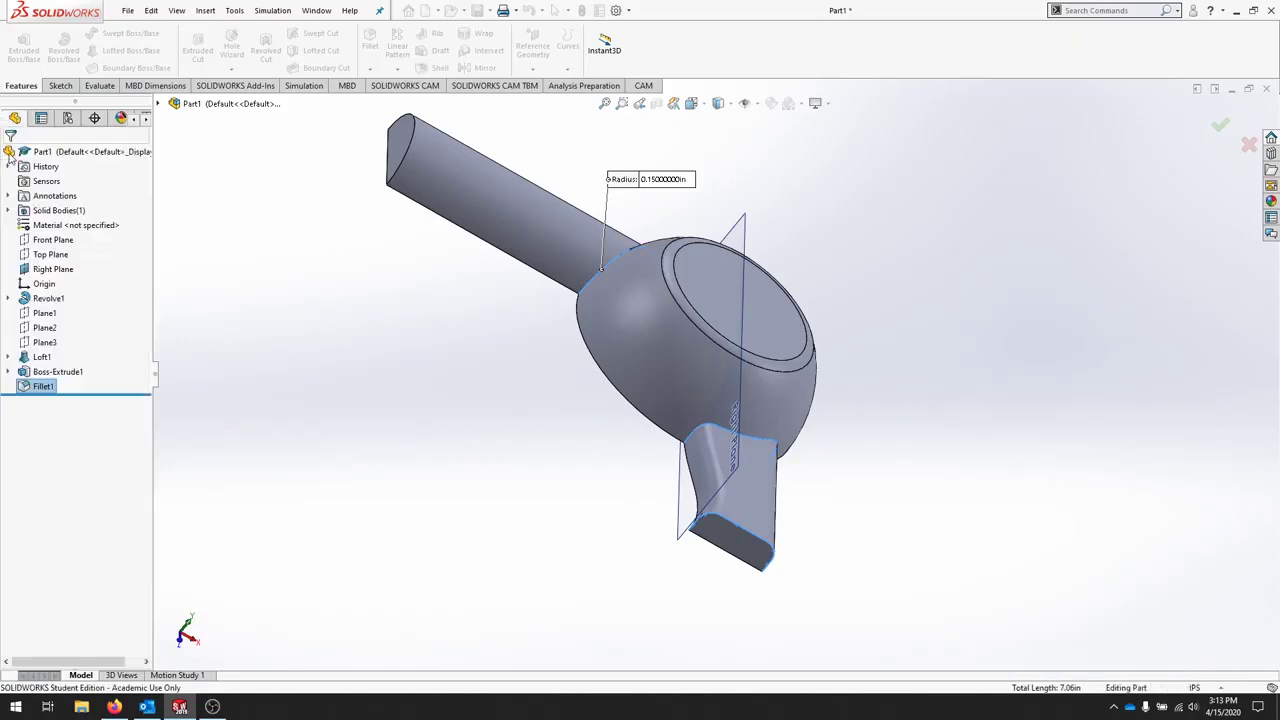
- Shell the part to a 0.125 in wall thickness, removing the large flat back face and the half-round bar's end face
{"action": "mouse_move", "coordinate": [931, 371]}
{"action": "middle_mouse_down"}
{"action": "mouse_move", "coordinate": [931, 449]}
{"action": "mouse_move", "coordinate": [986, 474]}
{"action": "mouse_move", "coordinate": [1048, 430]}
{"action": "mouse_move", "coordinate": [906, 349]}
{"action": "mouse_move", "coordinate": [851, 360]}
{"action": "mouse_move", "coordinate": [949, 363]}
{"action": "middle_mouse_up"}
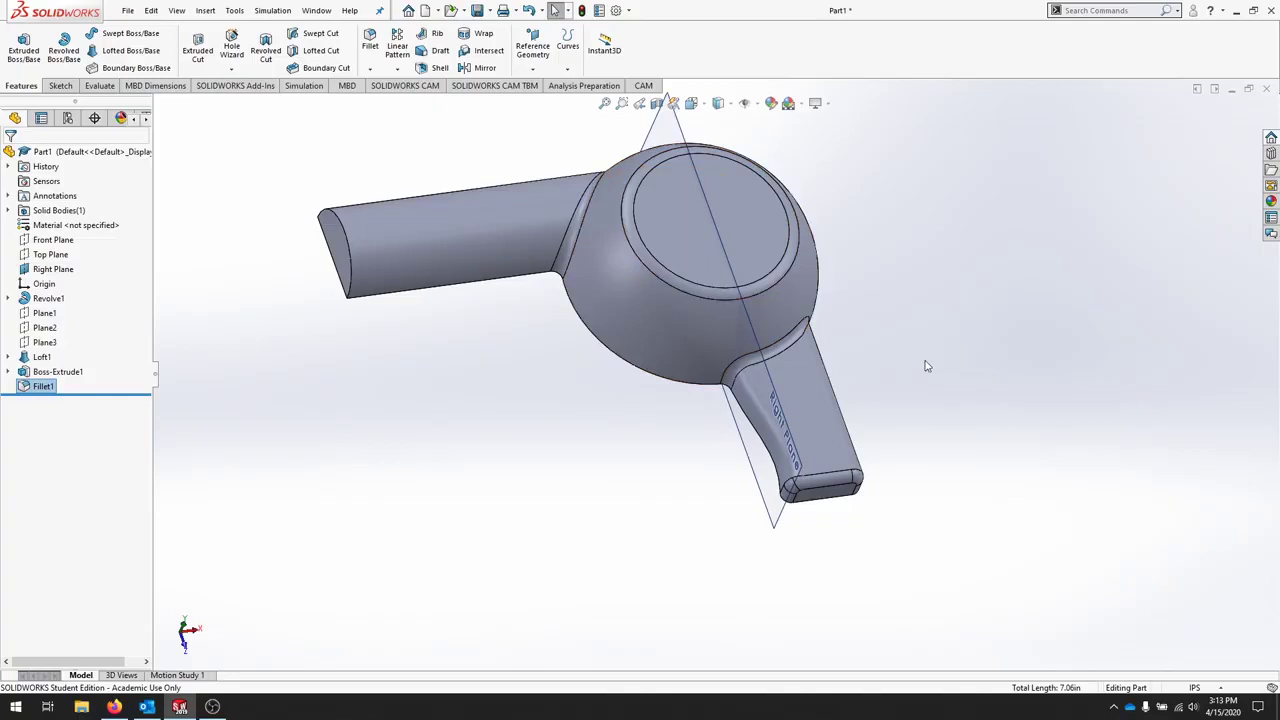
{"action": "middle_click_drag", "start_coordinate": [926, 366], "coordinate": [814, 309]}
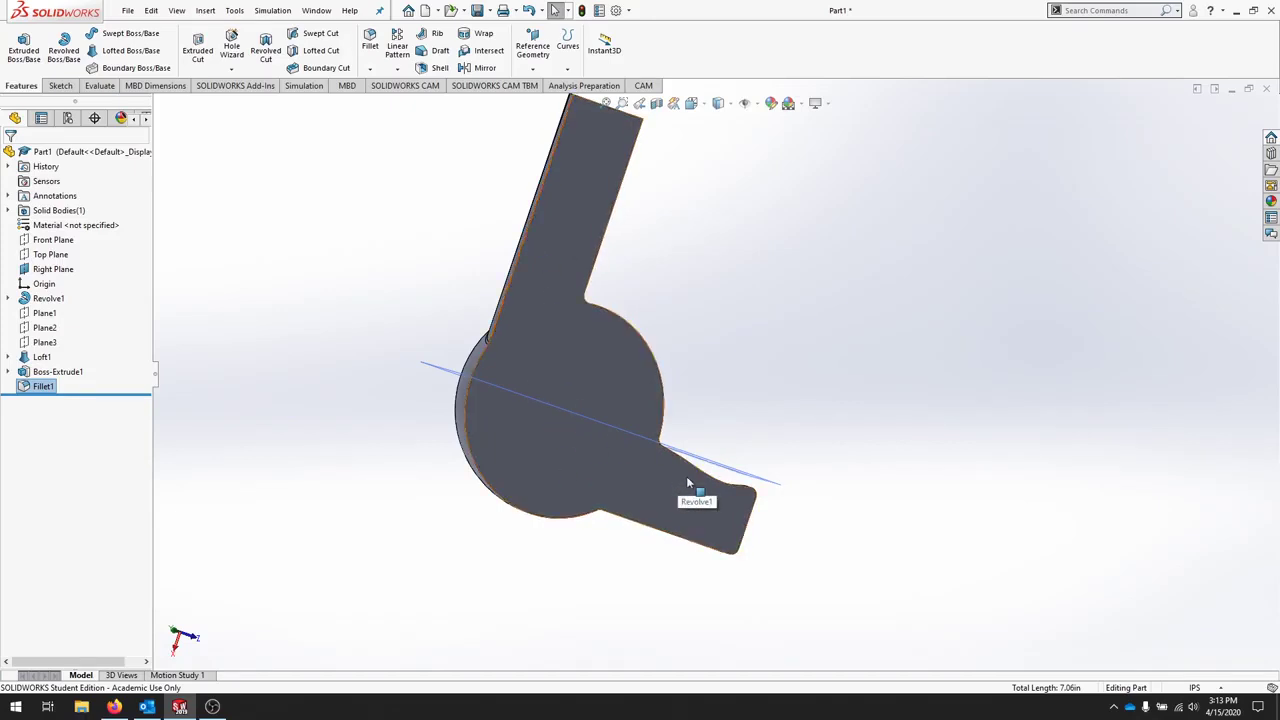
{"action": "middle_click_drag", "start_coordinate": [484, 227], "coordinate": [364, 172]}
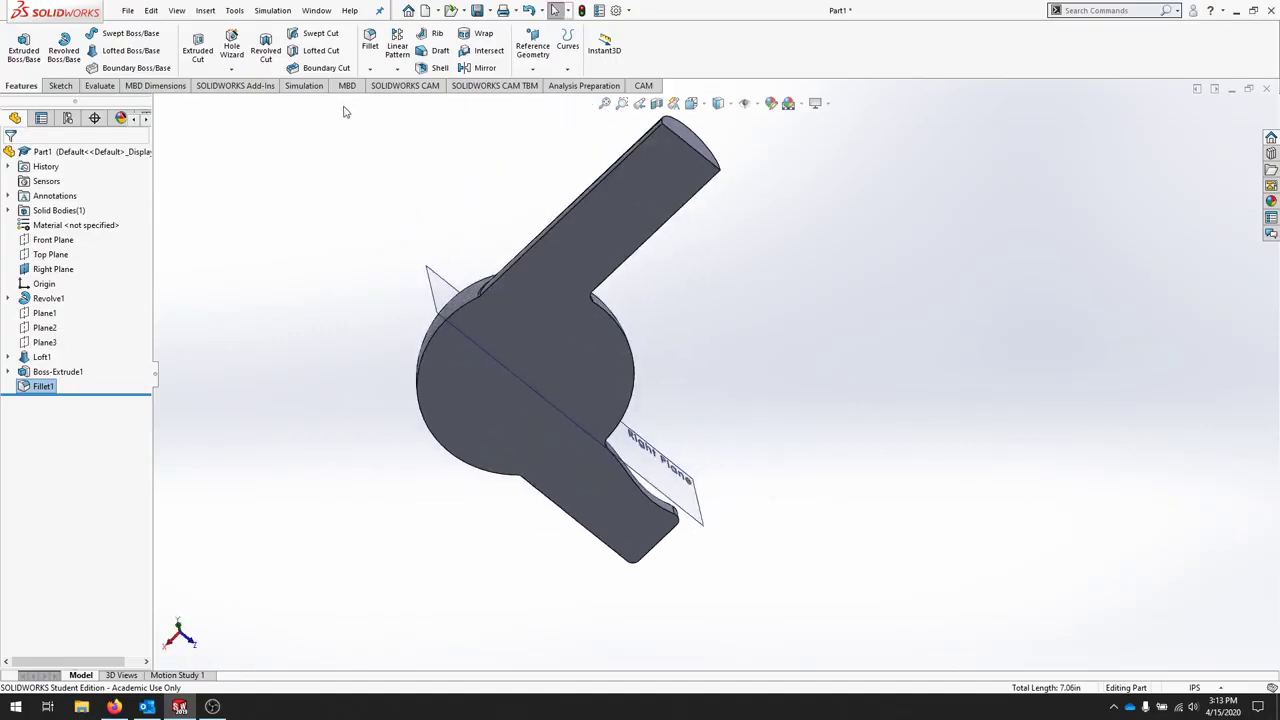
{"action": "left_click", "coordinate": [433, 67]}
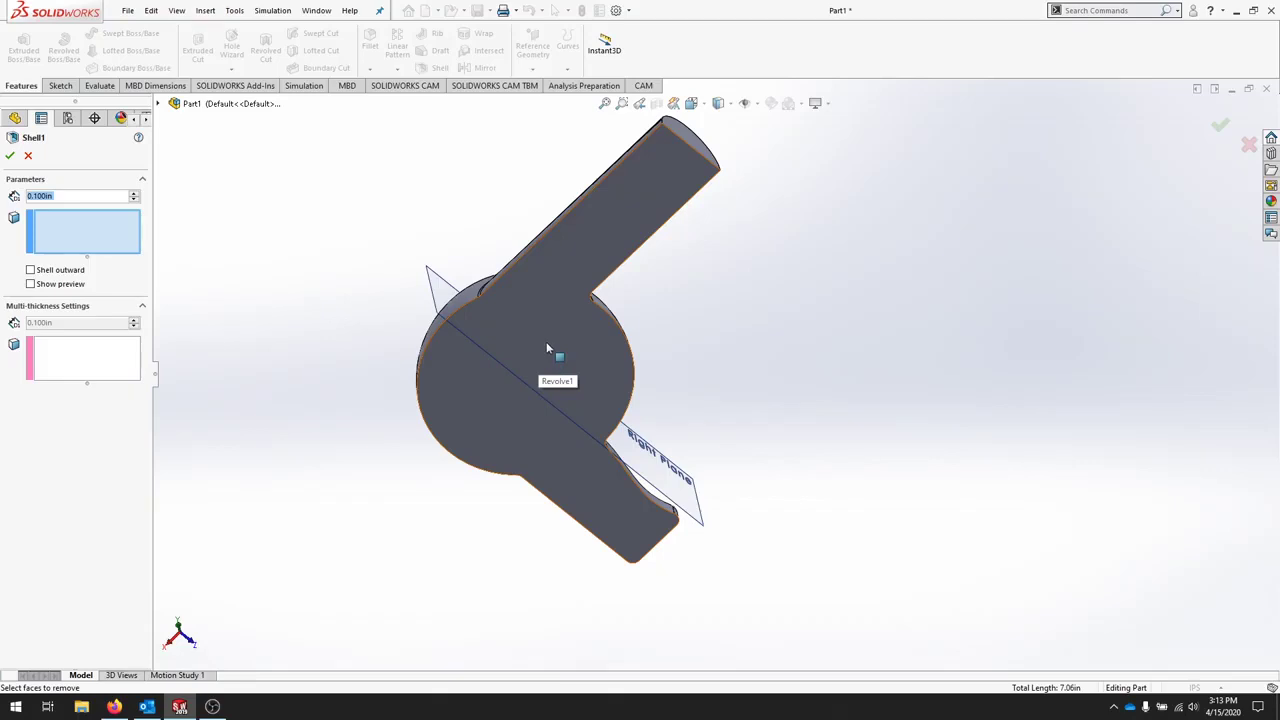
{"action": "left_click", "coordinate": [547, 349]}
{"action": "middle_click_drag", "start_coordinate": [873, 225], "coordinate": [634, 206]}
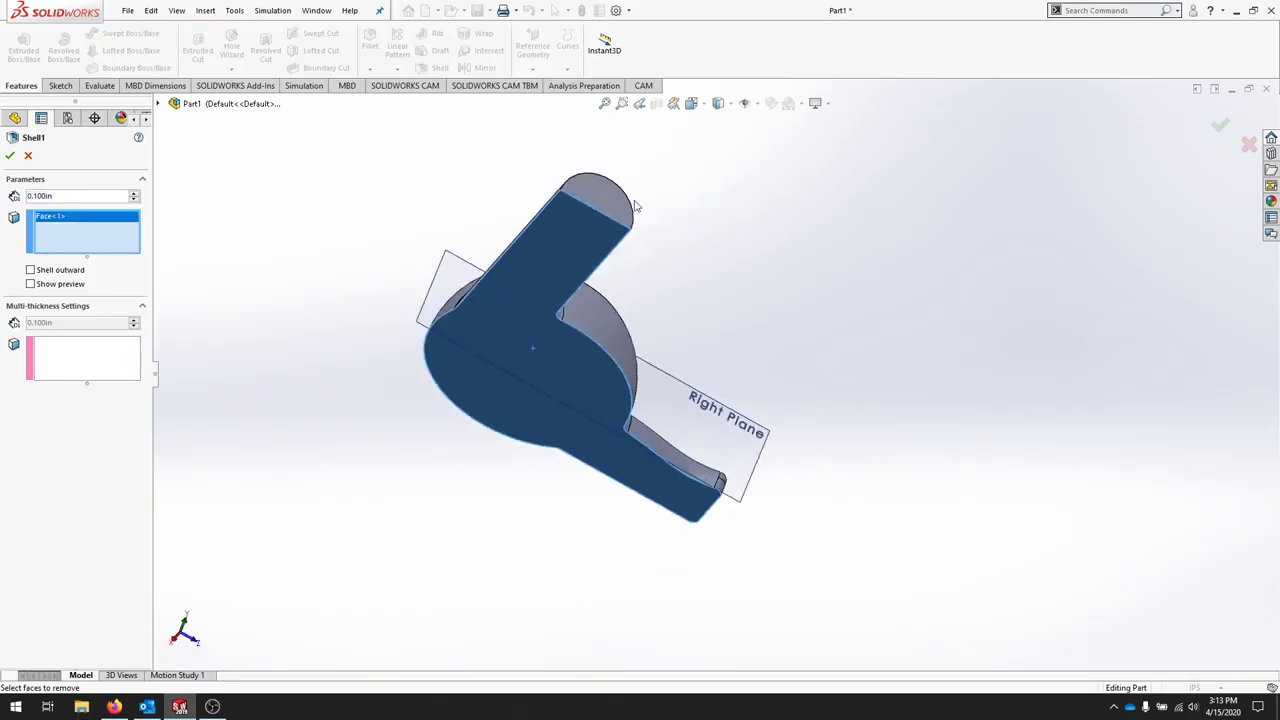
{"action": "left_click", "coordinate": [604, 200]}
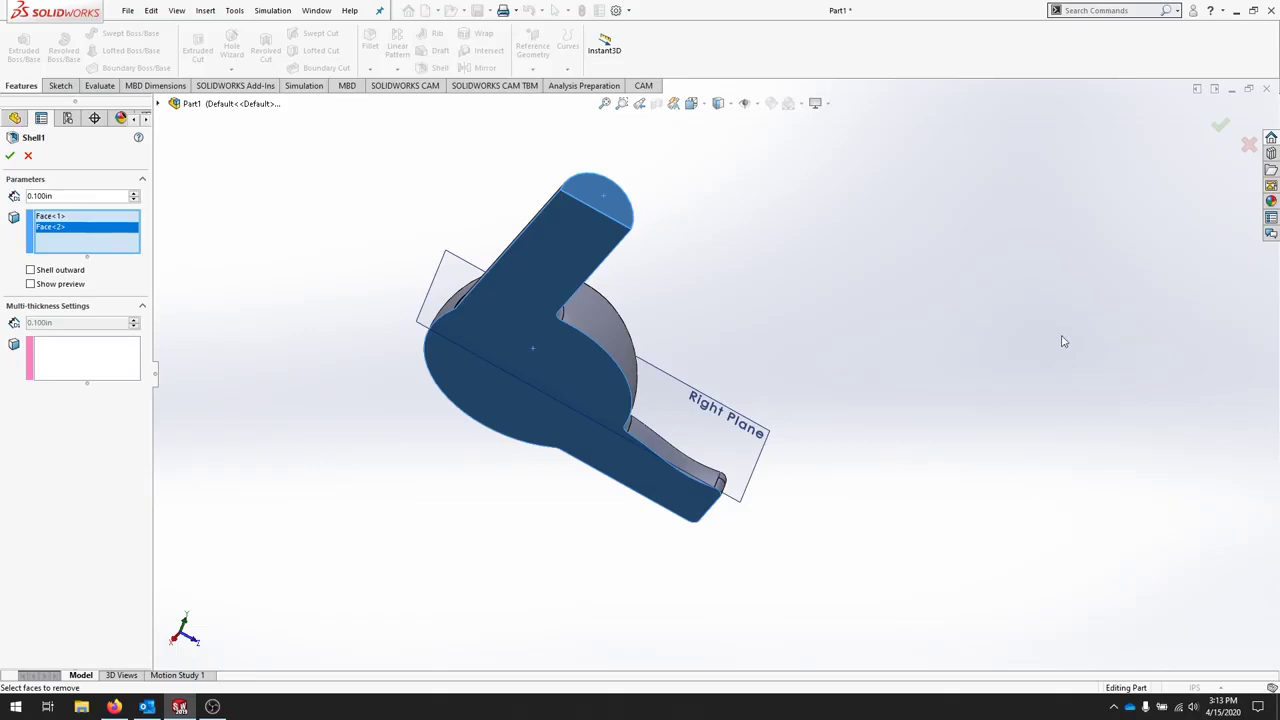
{"action": "left_click", "coordinate": [41, 197]}
{"action": "key", "text": "BackSpace"}
{"action": "type", "text": "25"}
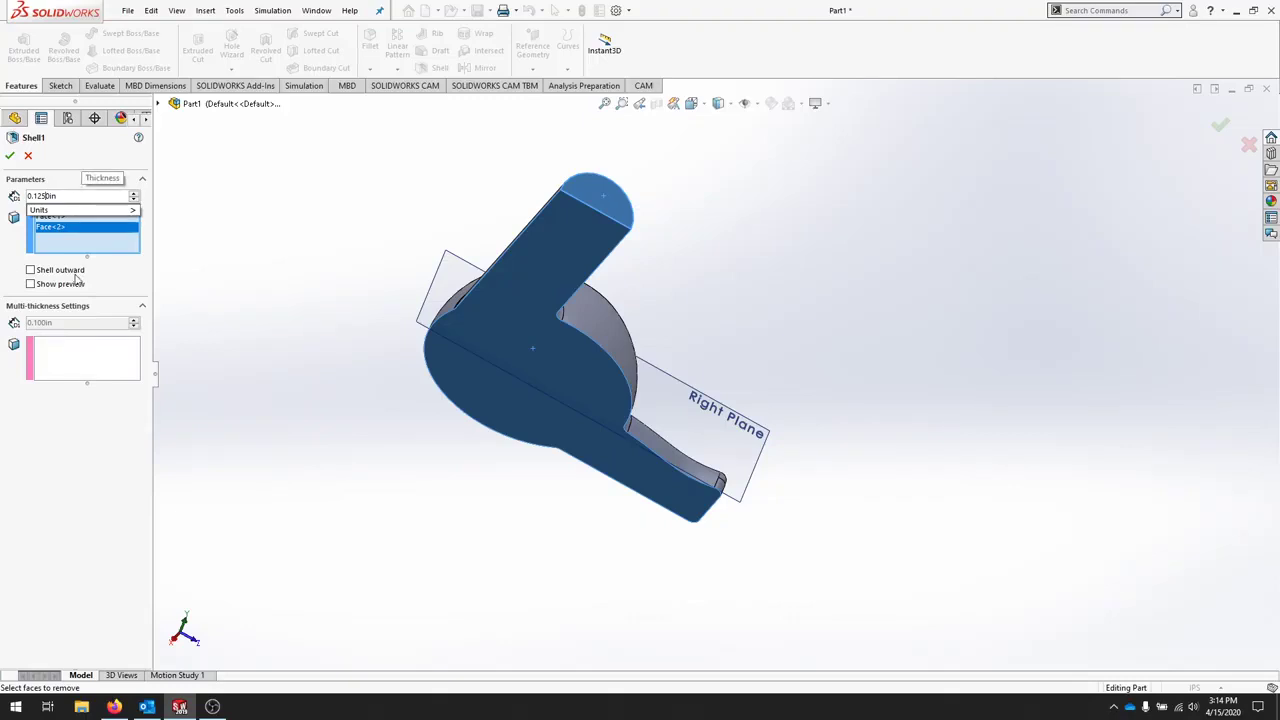
{"action": "left_click", "coordinate": [10, 157]}
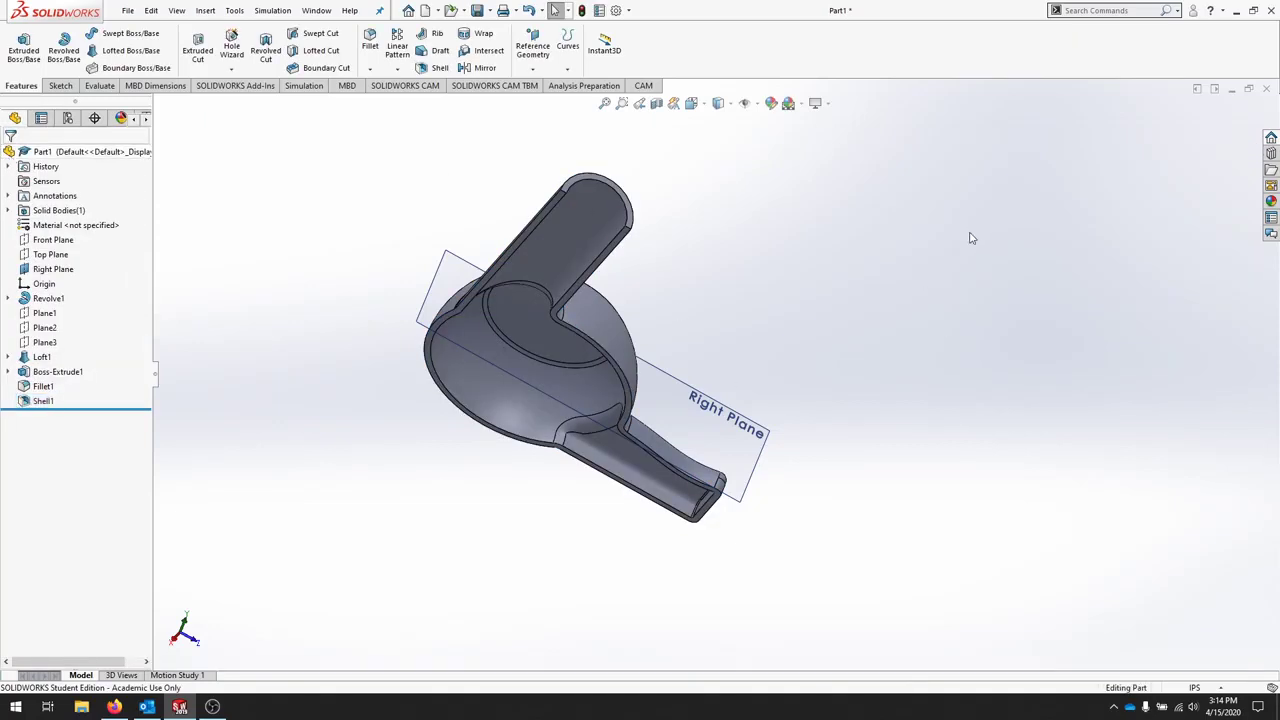
- Hide the Right Plane in the model view
{"action": "middle_click_drag", "start_coordinate": [970, 238], "coordinate": [654, 363]}
{"action": "middle_click_drag", "start_coordinate": [803, 389], "coordinate": [460, 432]}
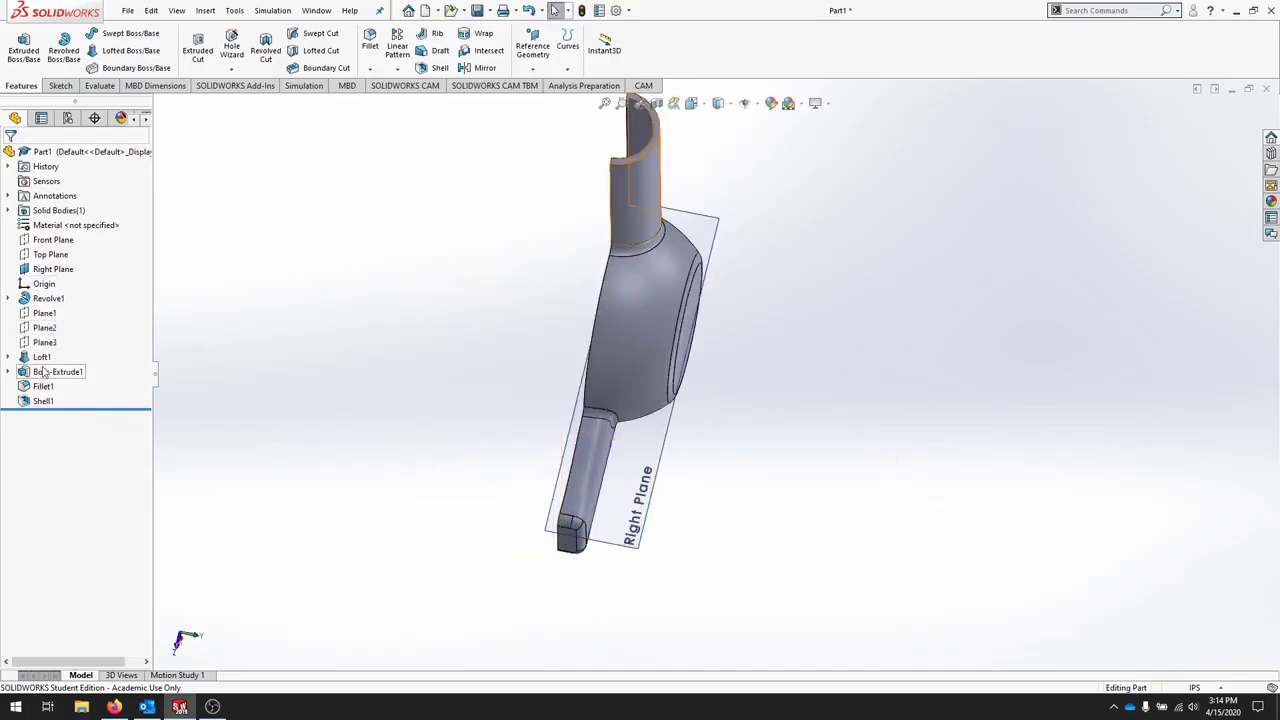
{"action": "right_click", "coordinate": [50, 269]}
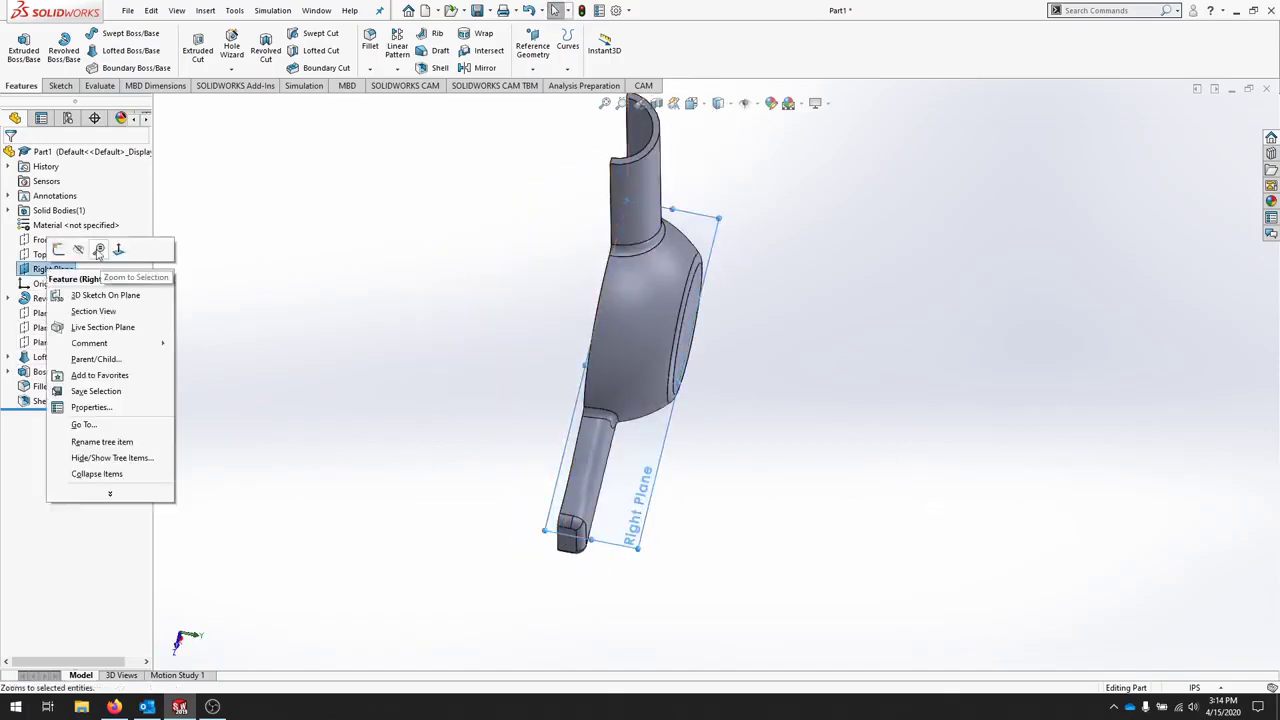
{"action": "left_click", "coordinate": [79, 249]}
- Open a new sketch on the dome's flat circular face, viewed normal to that face
{"action": "middle_click_drag", "start_coordinate": [531, 266], "coordinate": [937, 526]}
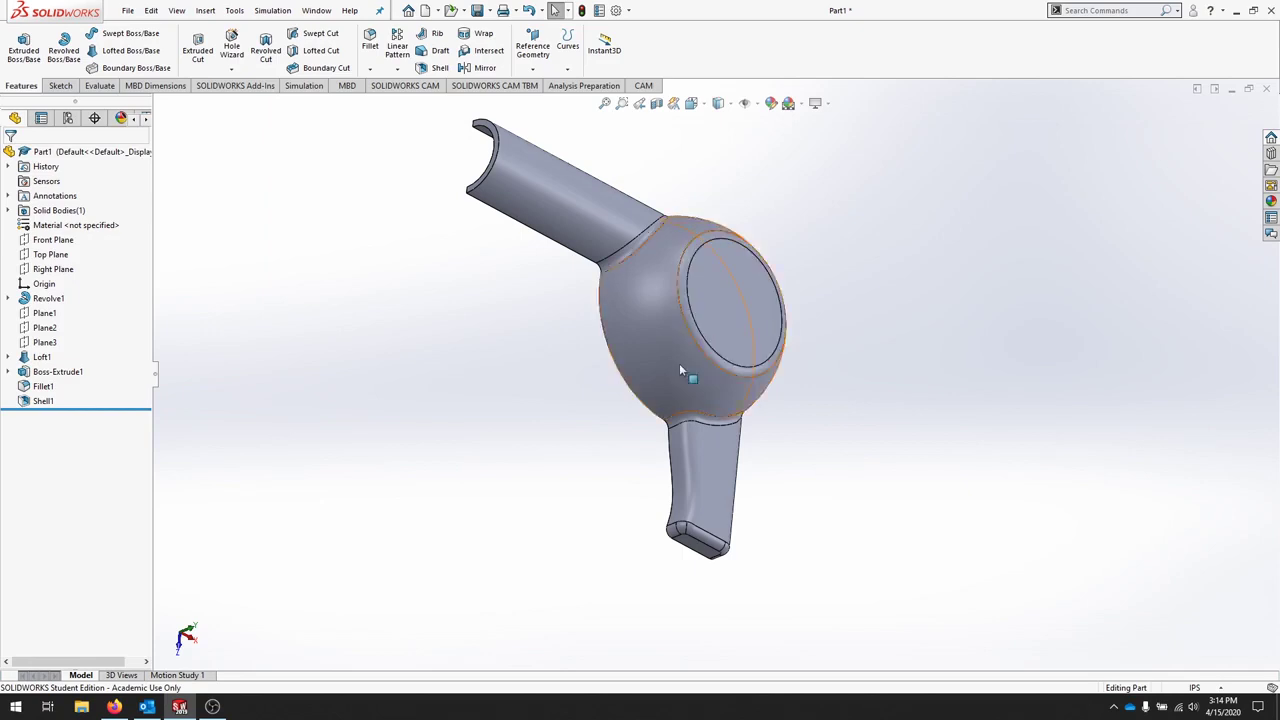
{"action": "left_click", "coordinate": [760, 316]}
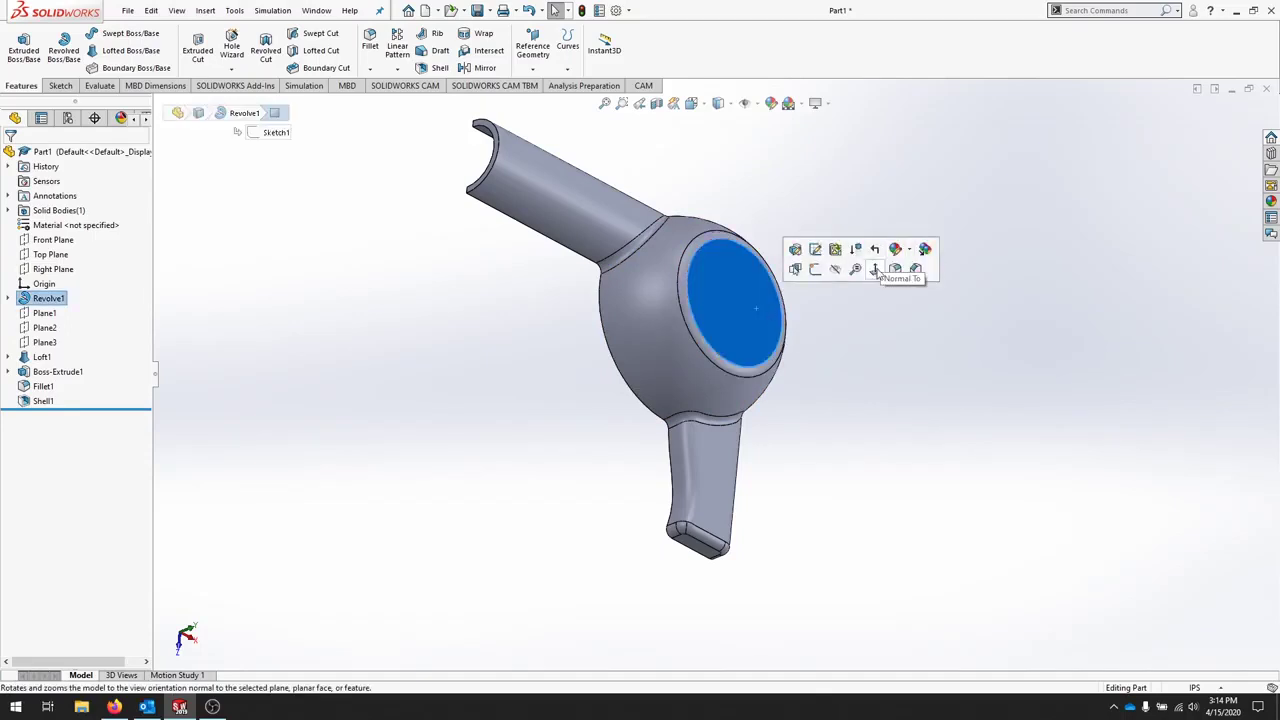
{"action": "left_click", "coordinate": [876, 269]}
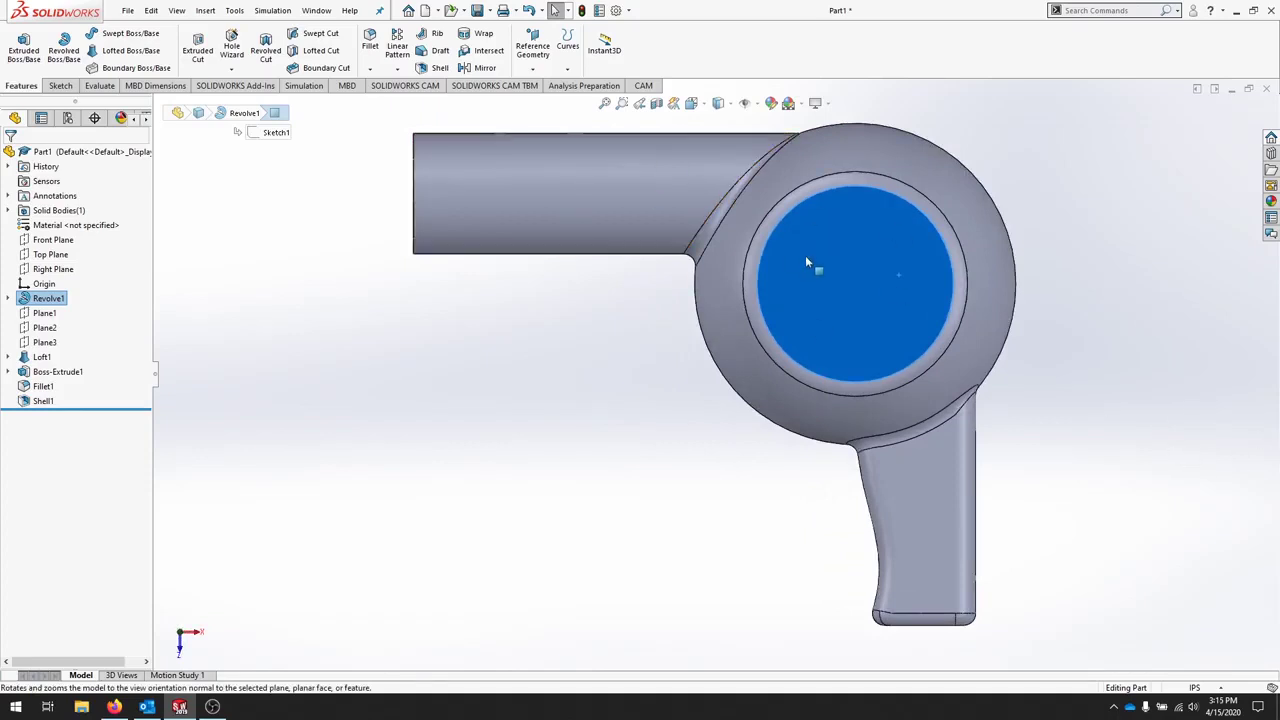
{"action": "left_click", "coordinate": [58, 86]}
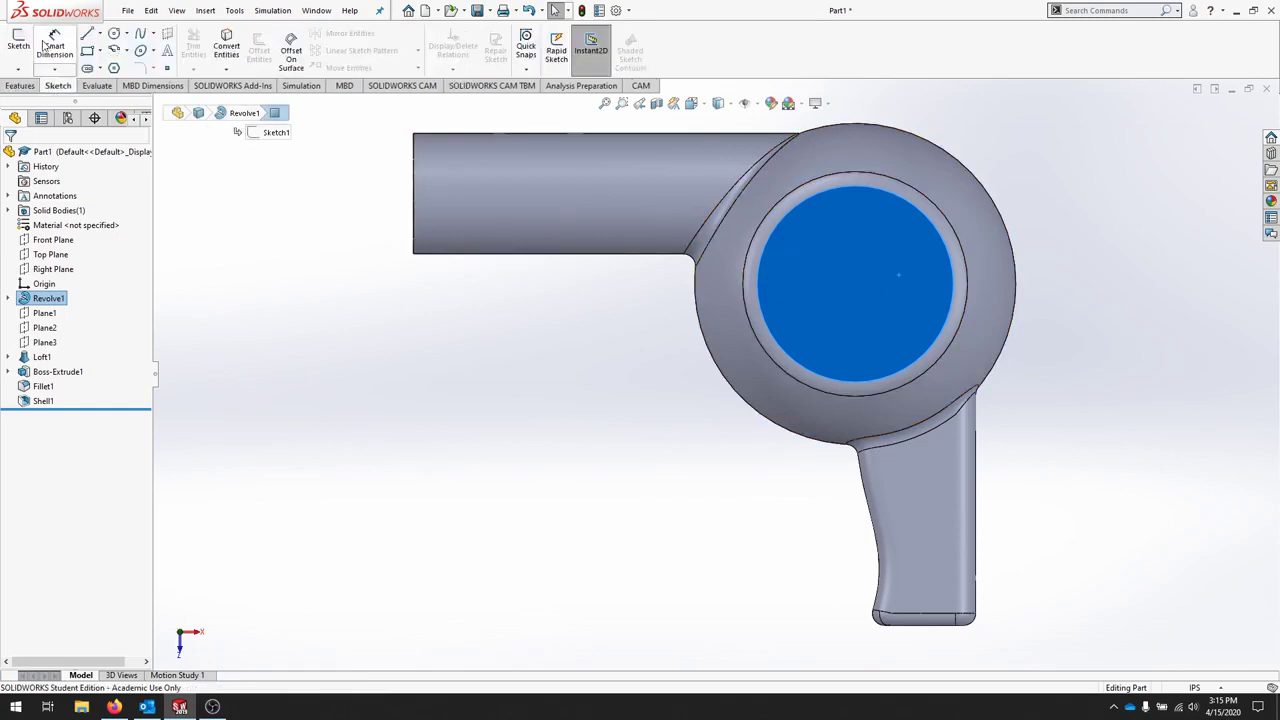
{"action": "left_click", "coordinate": [20, 45]}
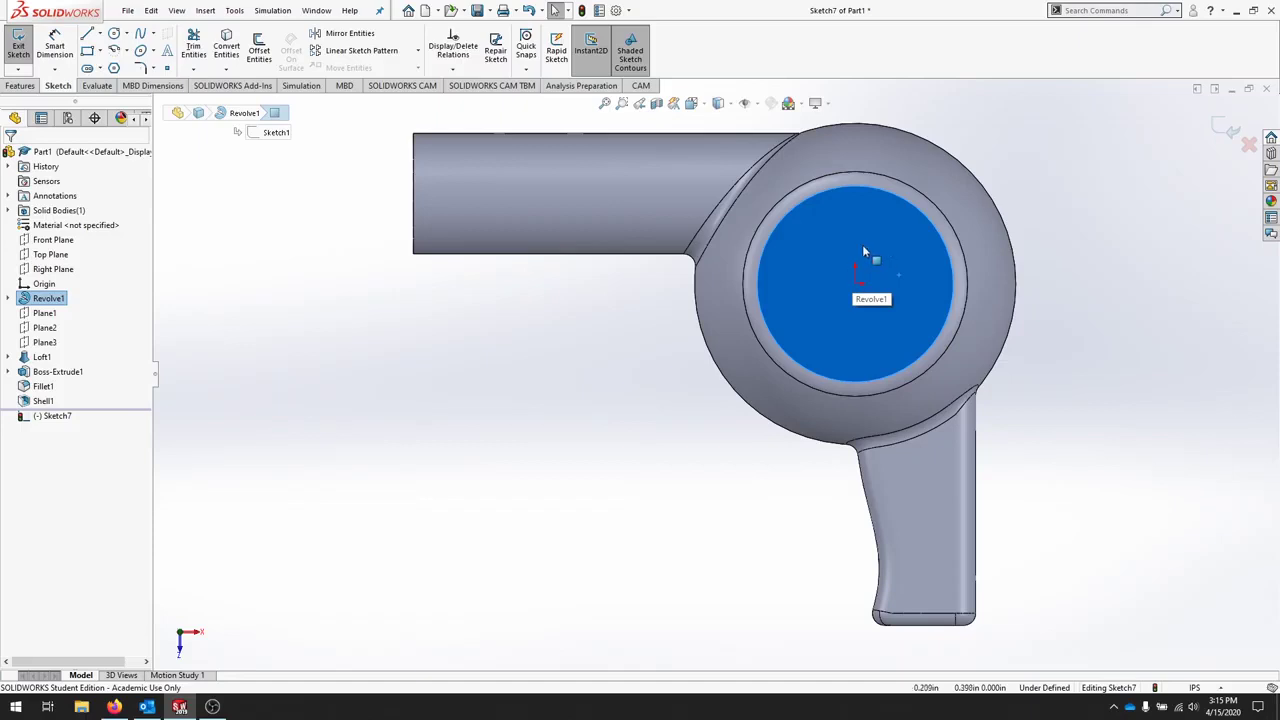
- Sketch a horizontal corner rectangle about 0.41 by 0.12 in, up and to the right of the origin, just outside the circular face's rim
{"action": "left_click", "coordinate": [88, 50]}
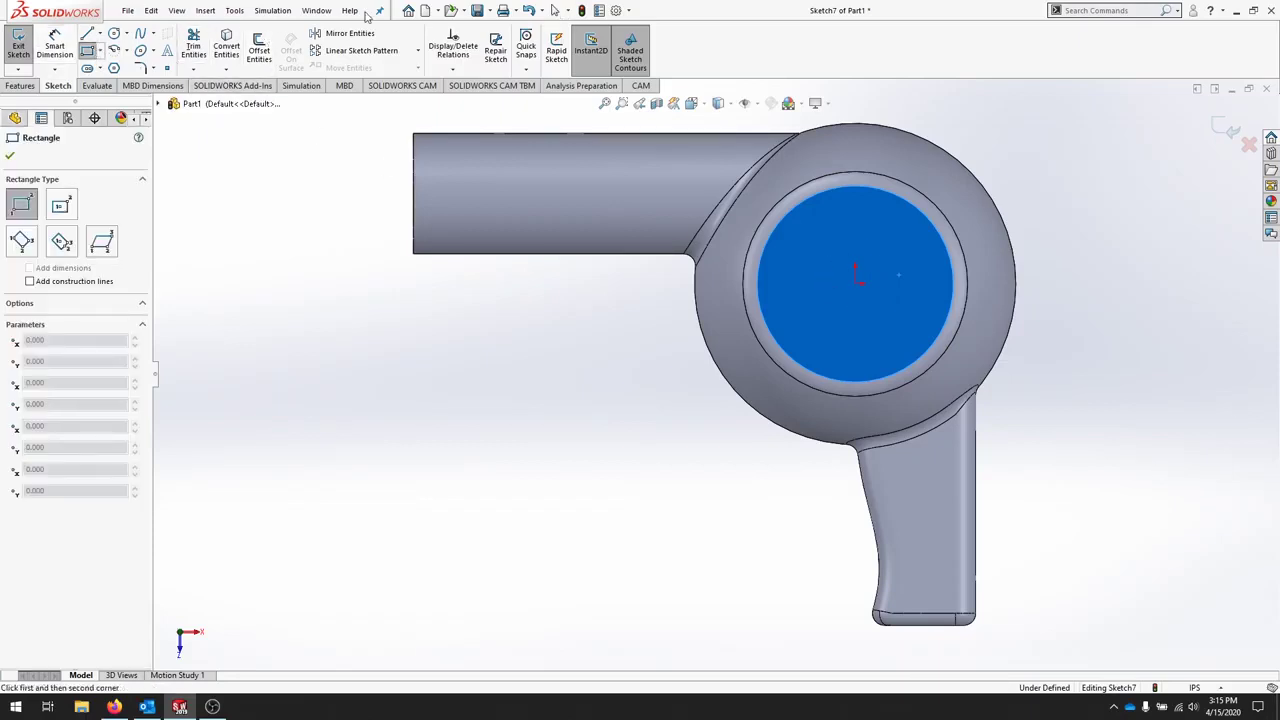
{"action": "left_click", "coordinate": [937, 187]}
{"action": "left_click", "coordinate": [970, 204]}
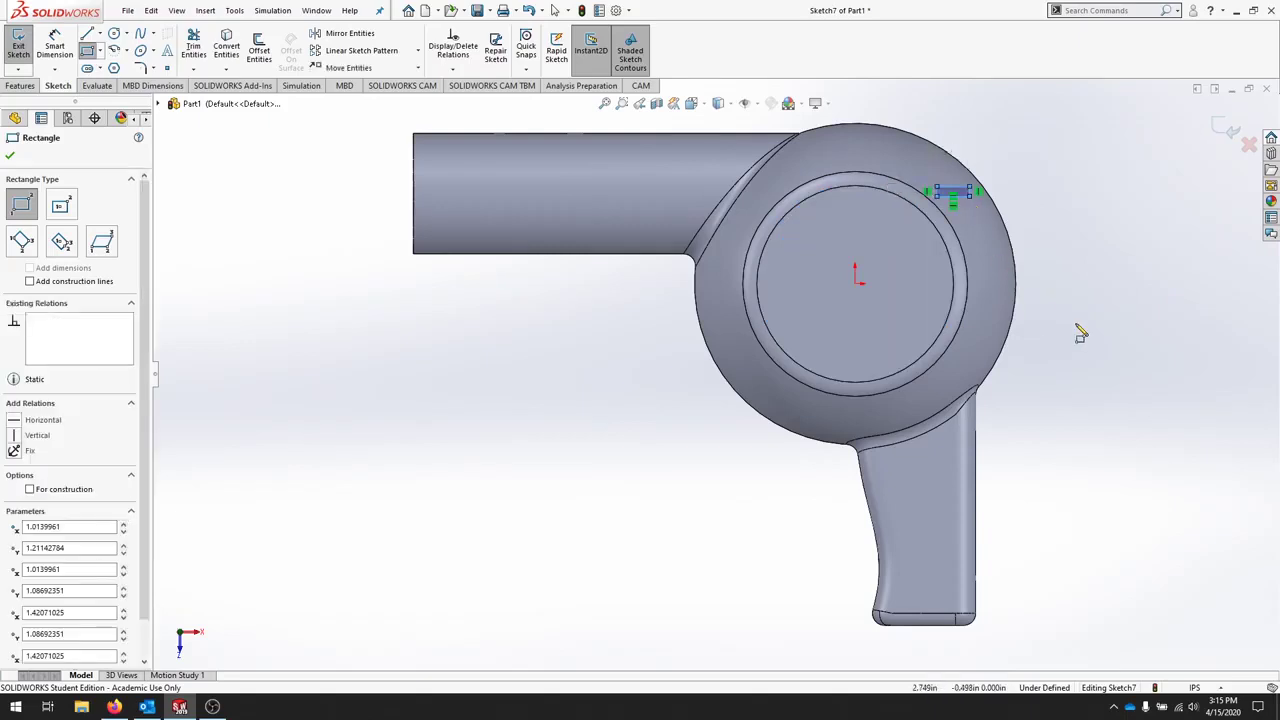
- Dimension the rectangle's upper-right corner from the origin at 1.17 in vertically and 1.45 in horizontally
{"action": "left_click", "coordinate": [87, 51]}
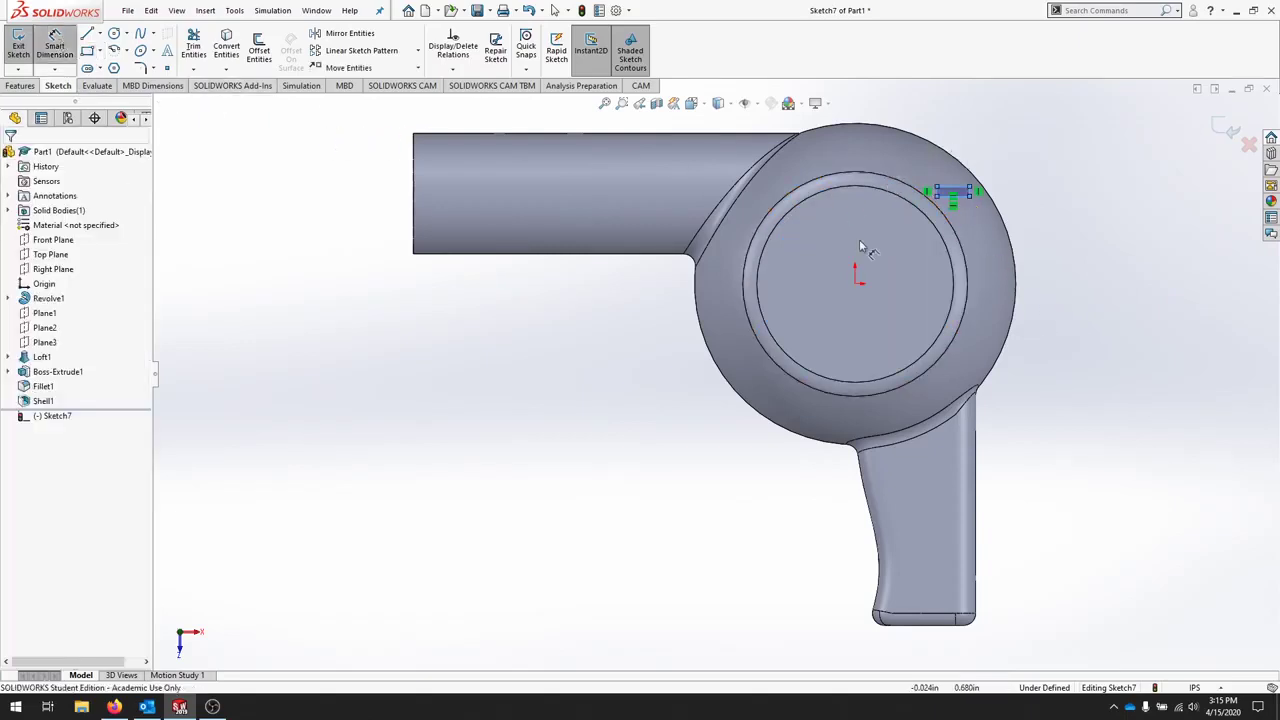
{"action": "left_click", "coordinate": [969, 186]}
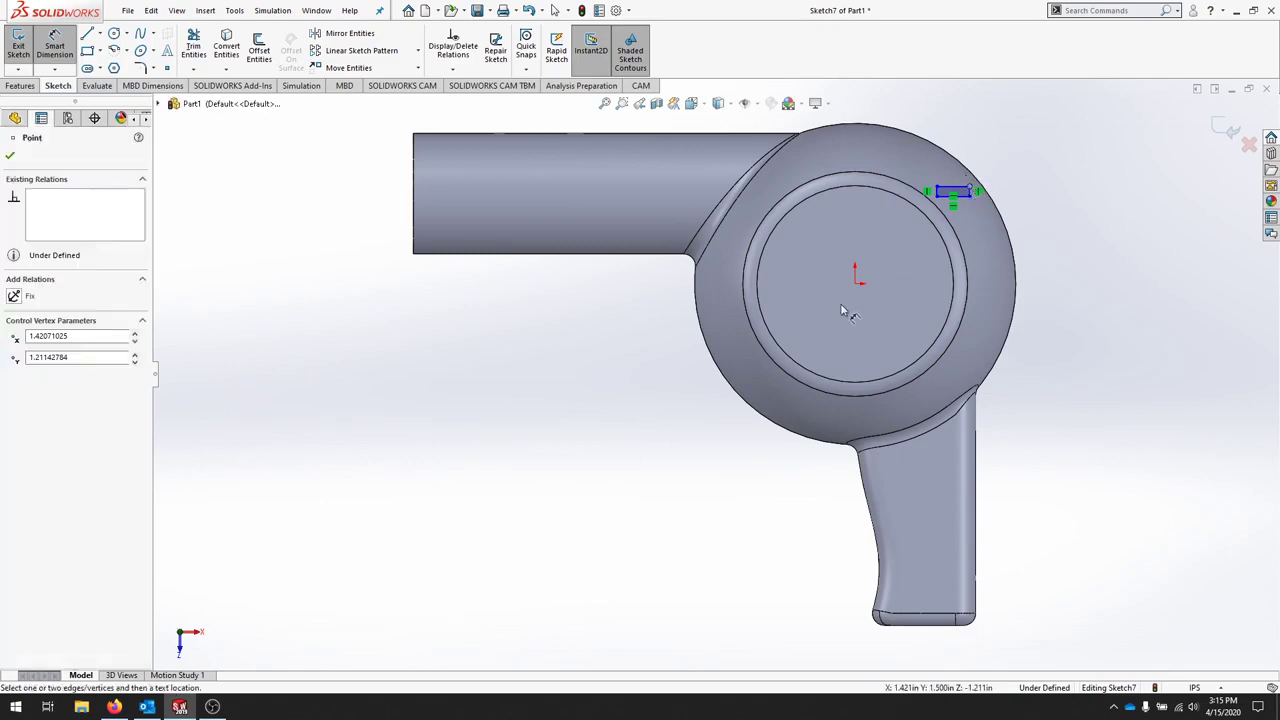
{"action": "left_click", "coordinate": [855, 281]}
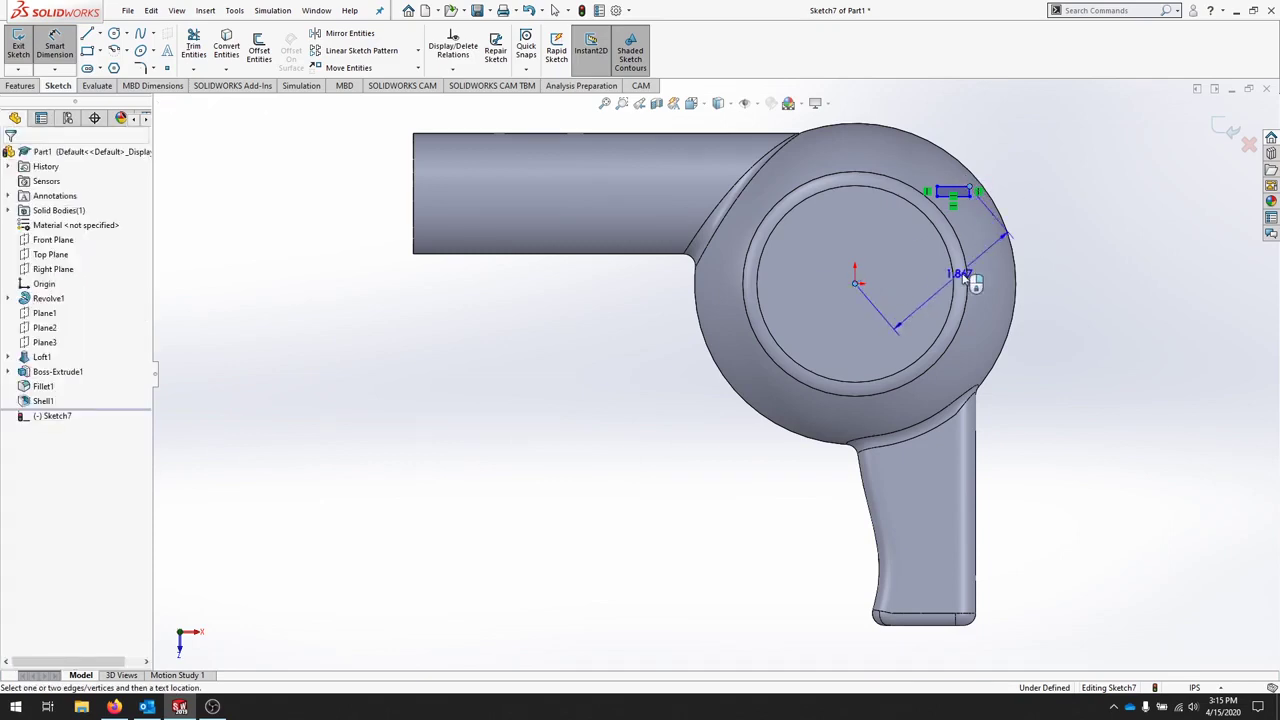
{"action": "left_click", "coordinate": [1072, 273]}
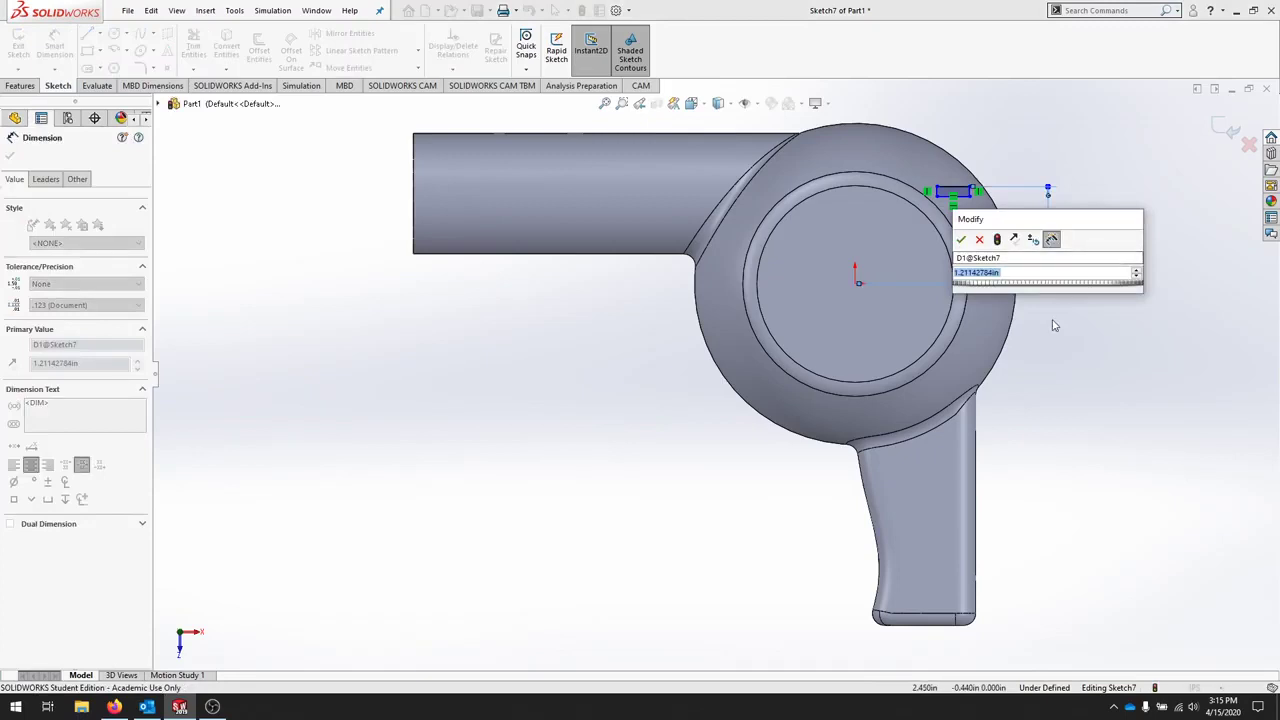
{"action": "type", "text": "1.17"}
{"action": "key", "text": "Return"}
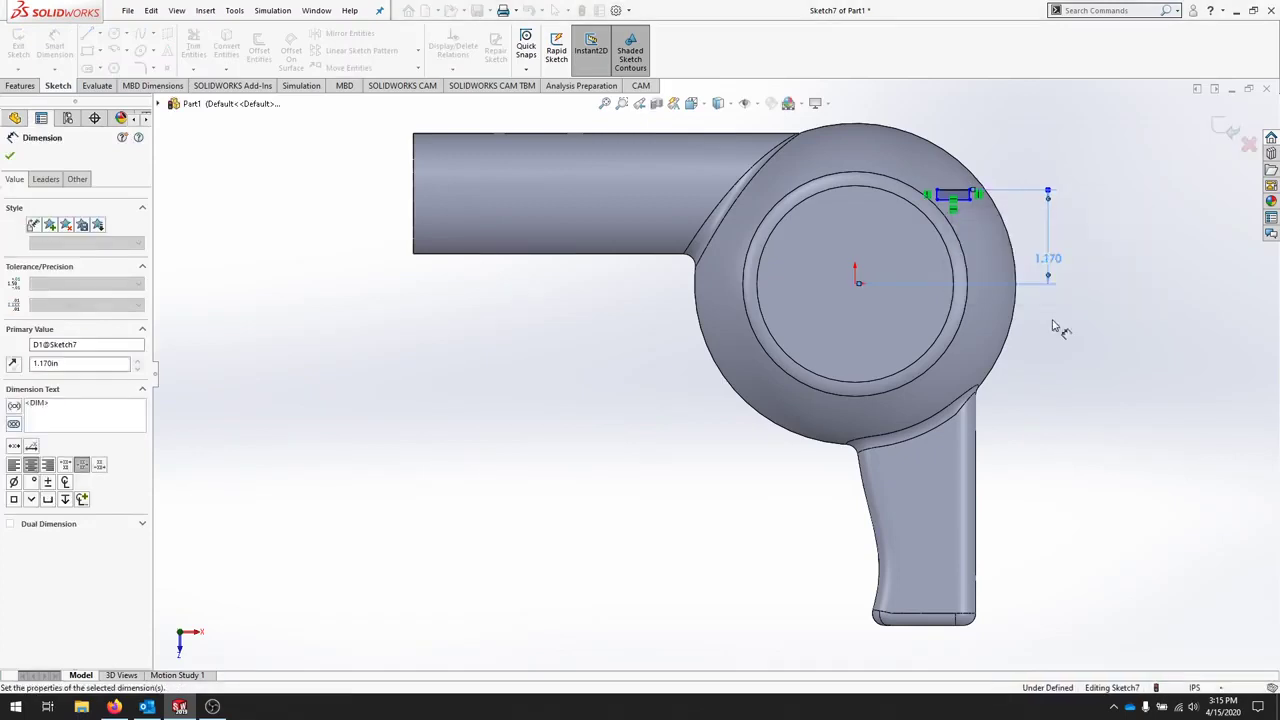
{"action": "left_click", "coordinate": [978, 194]}
{"action": "left_click", "coordinate": [855, 283]}
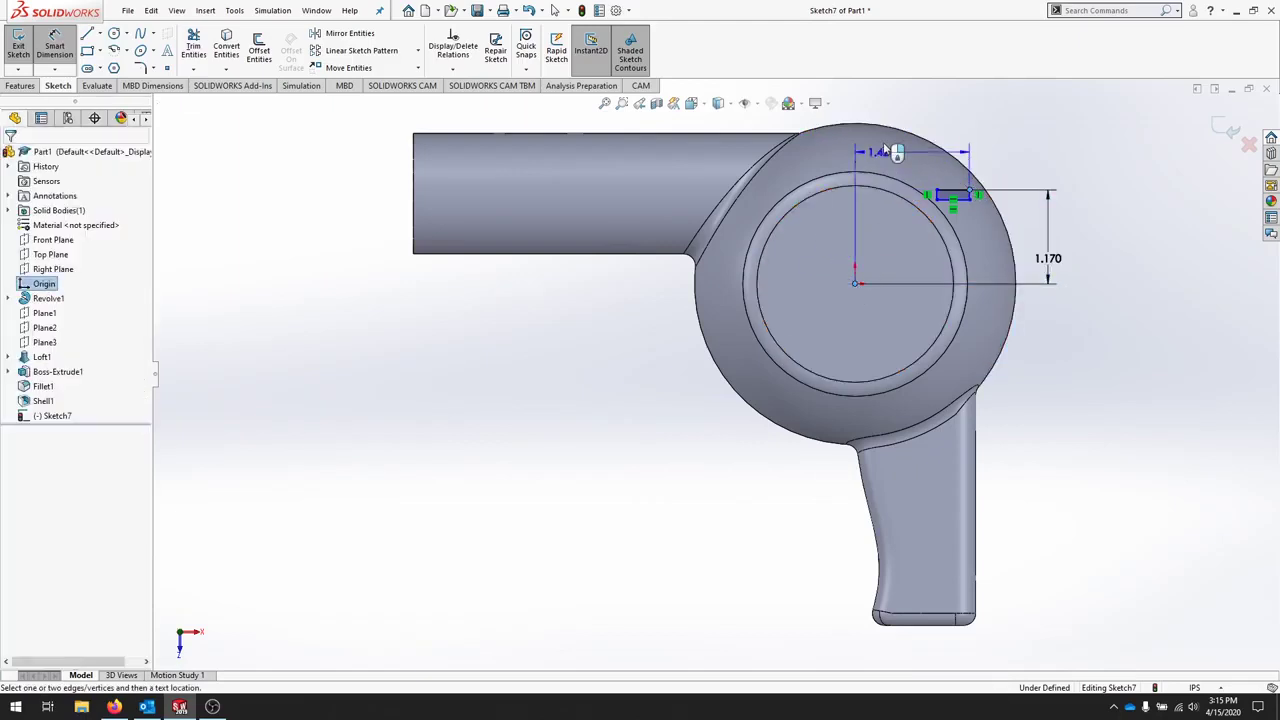
{"action": "left_click", "coordinate": [920, 120]}
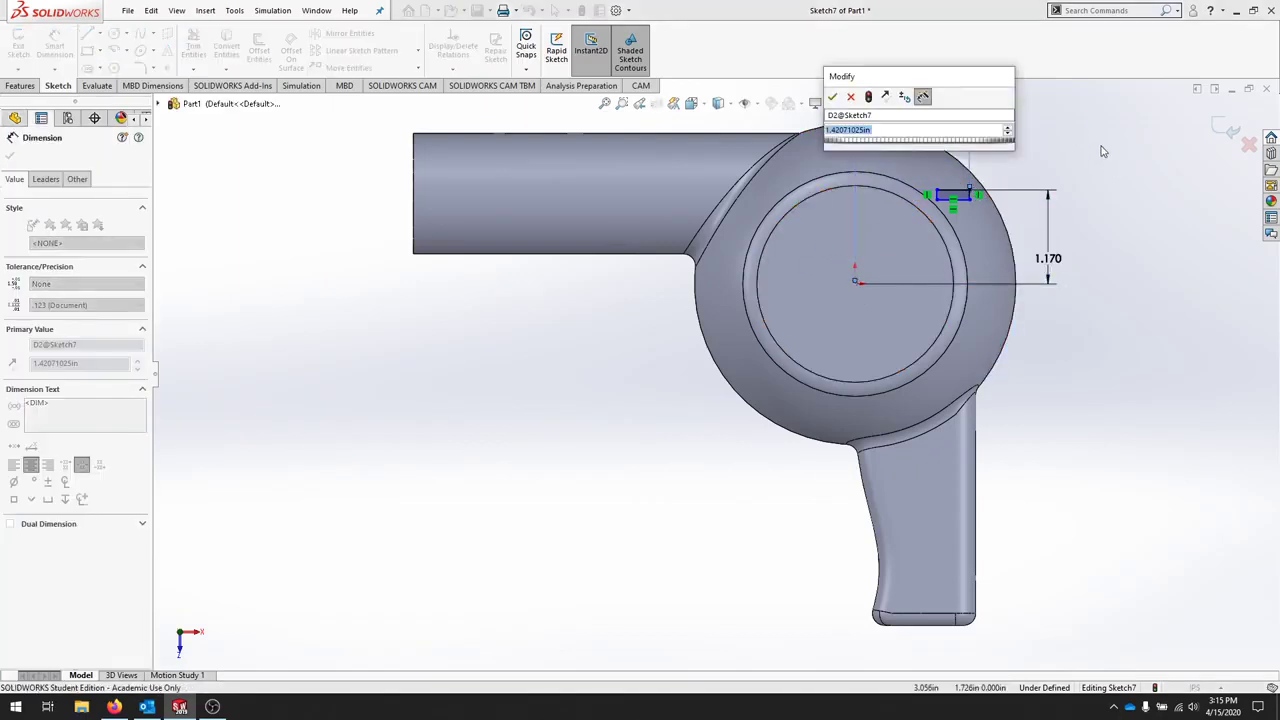
{"action": "type", "text": "1.45"}
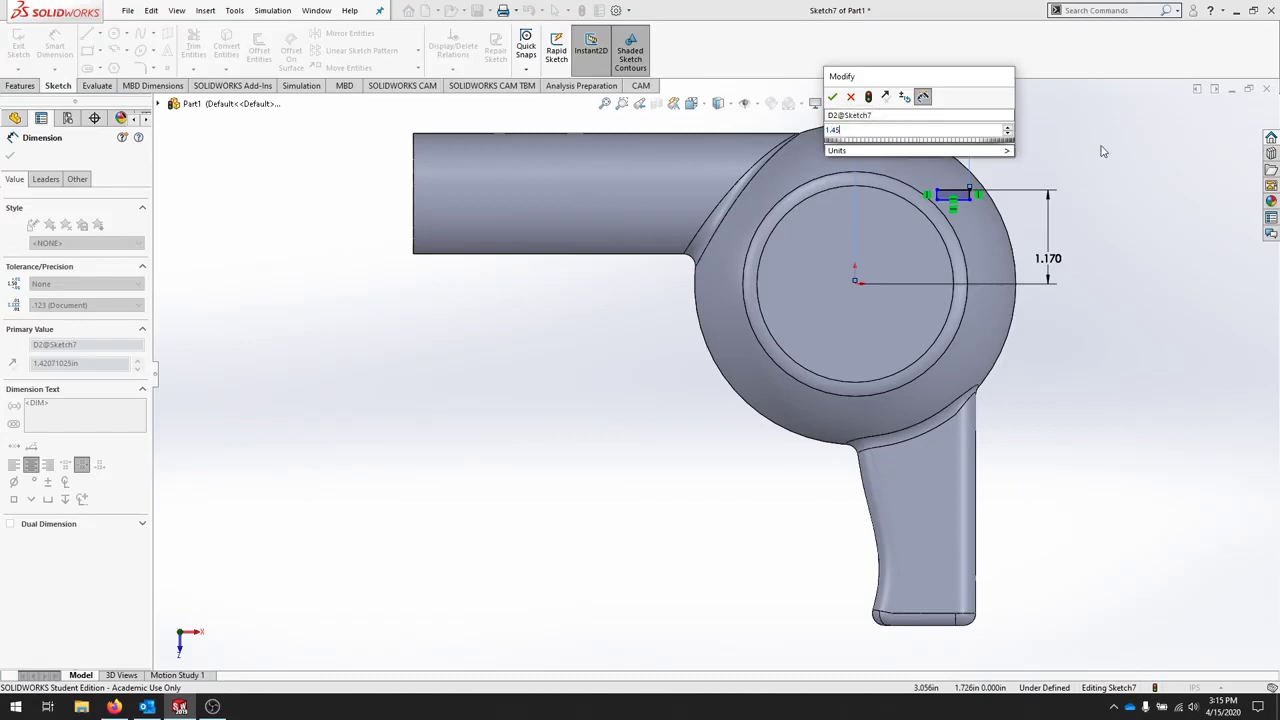
{"action": "key", "text": "Return"}
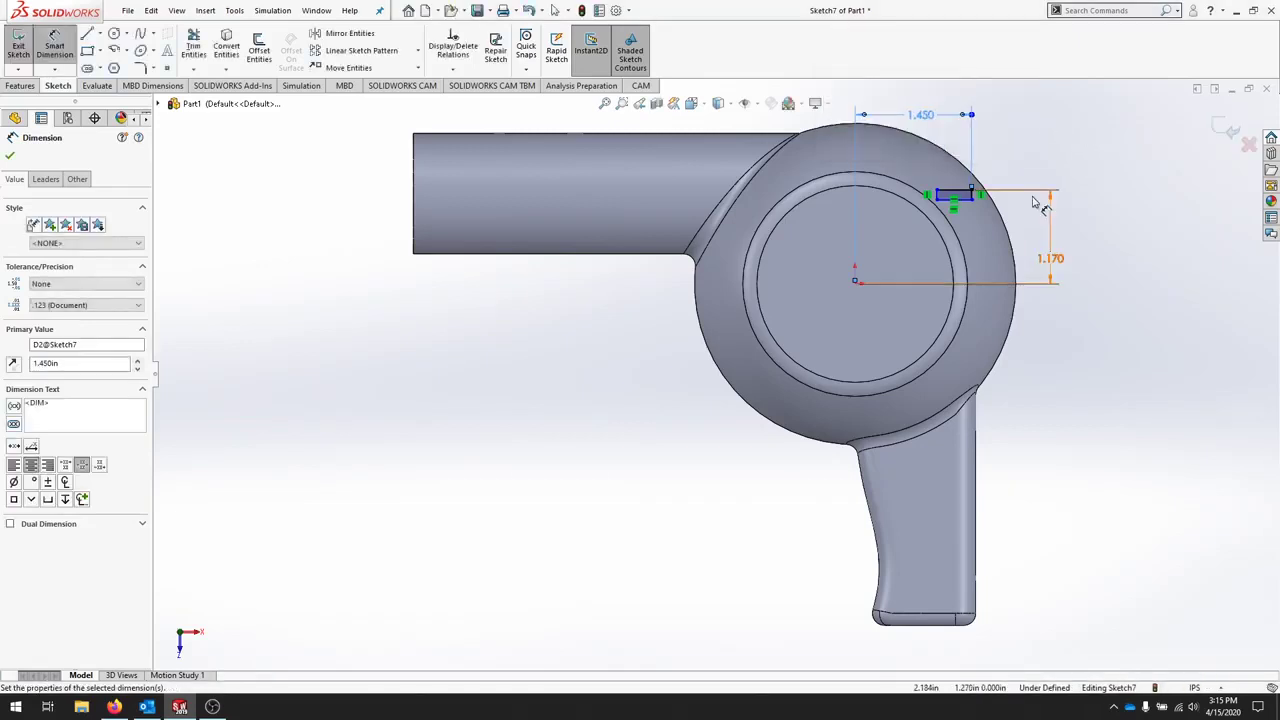
- Dimension the rectangle 0.5 in wide and 0.125 in high
{"action": "left_click", "coordinate": [956, 191]}
{"action": "left_click", "coordinate": [953, 175]}
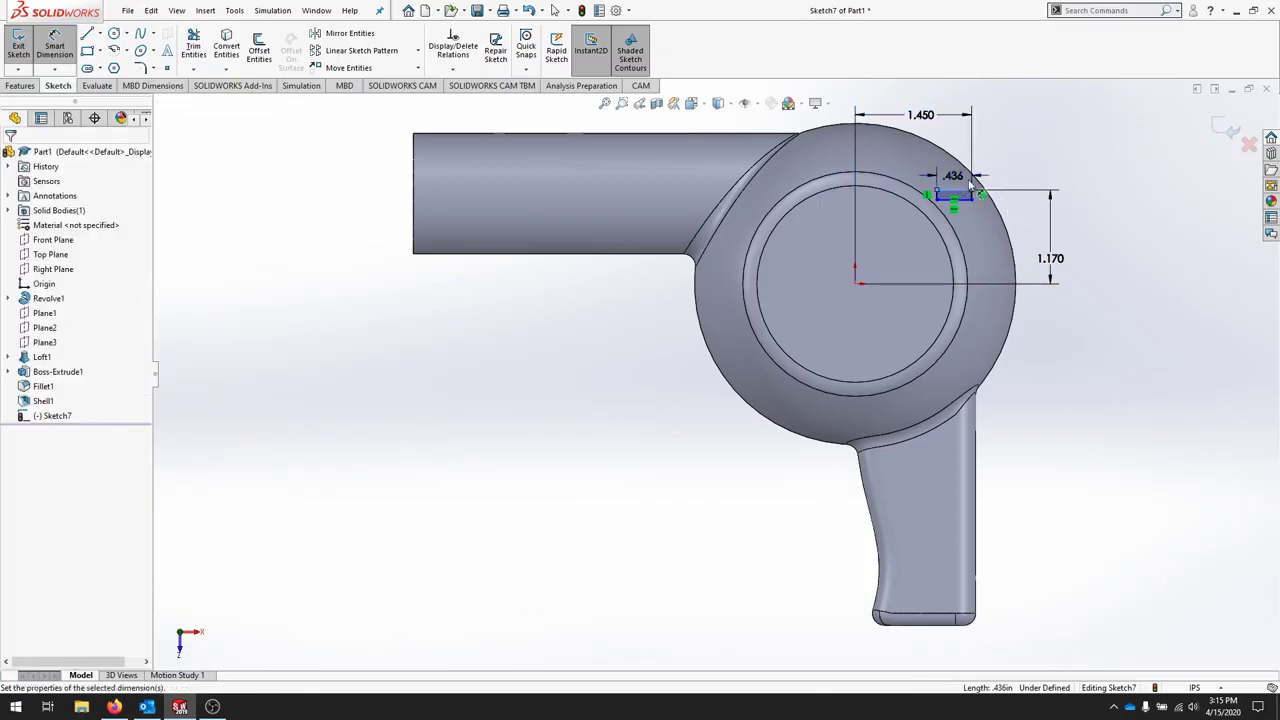
{"action": "type", "text": ".5"}
{"action": "key", "text": "Return"}
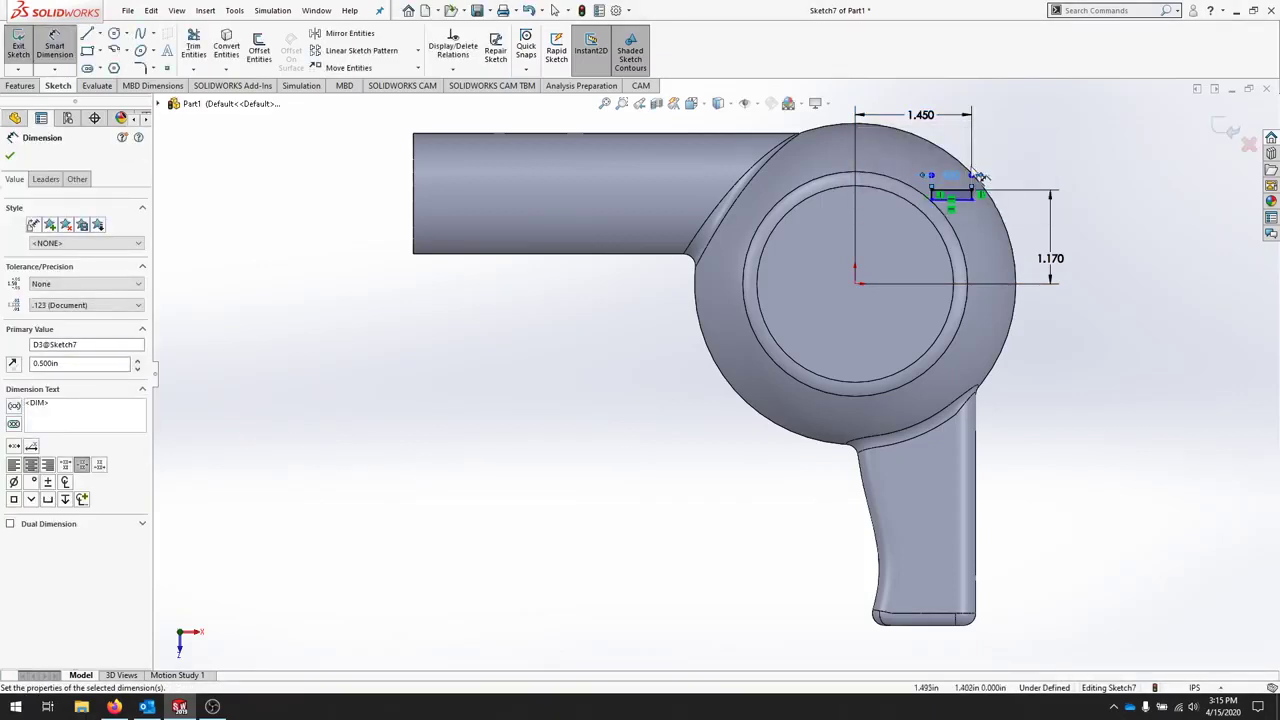
{"action": "left_click", "coordinate": [930, 197]}
{"action": "left_click", "coordinate": [898, 211]}
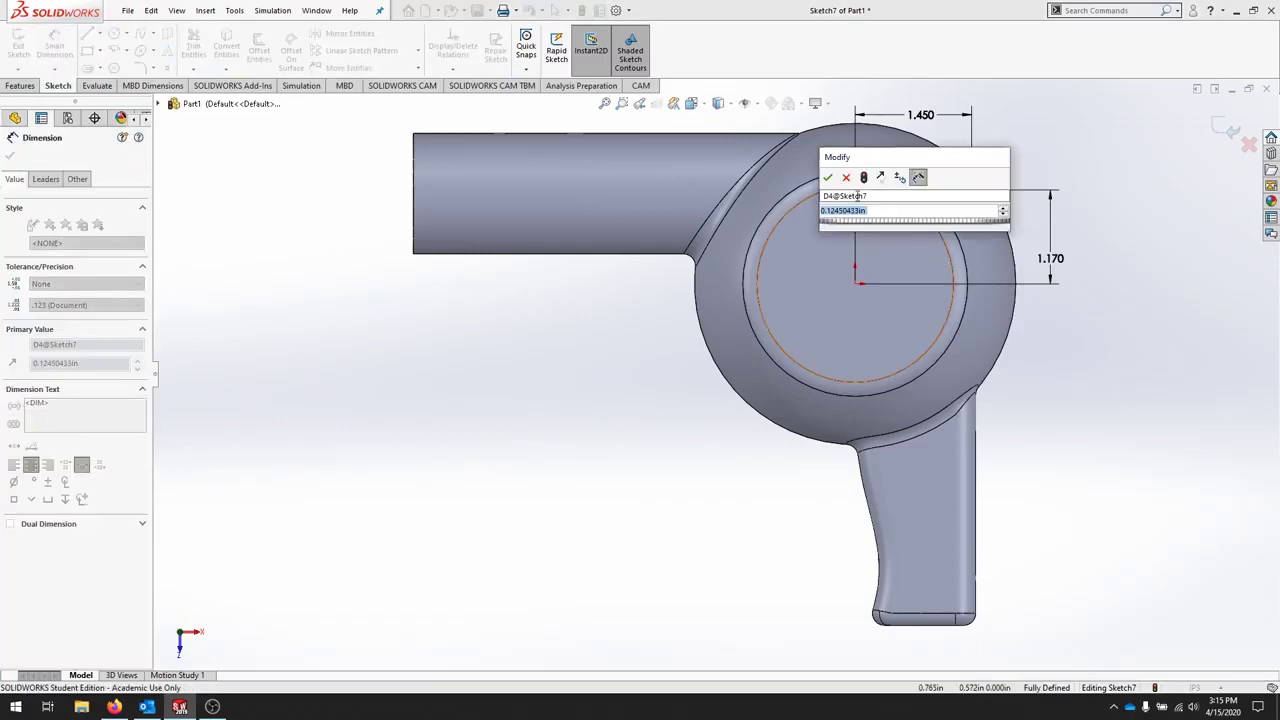
{"action": "type", "text": ".125"}
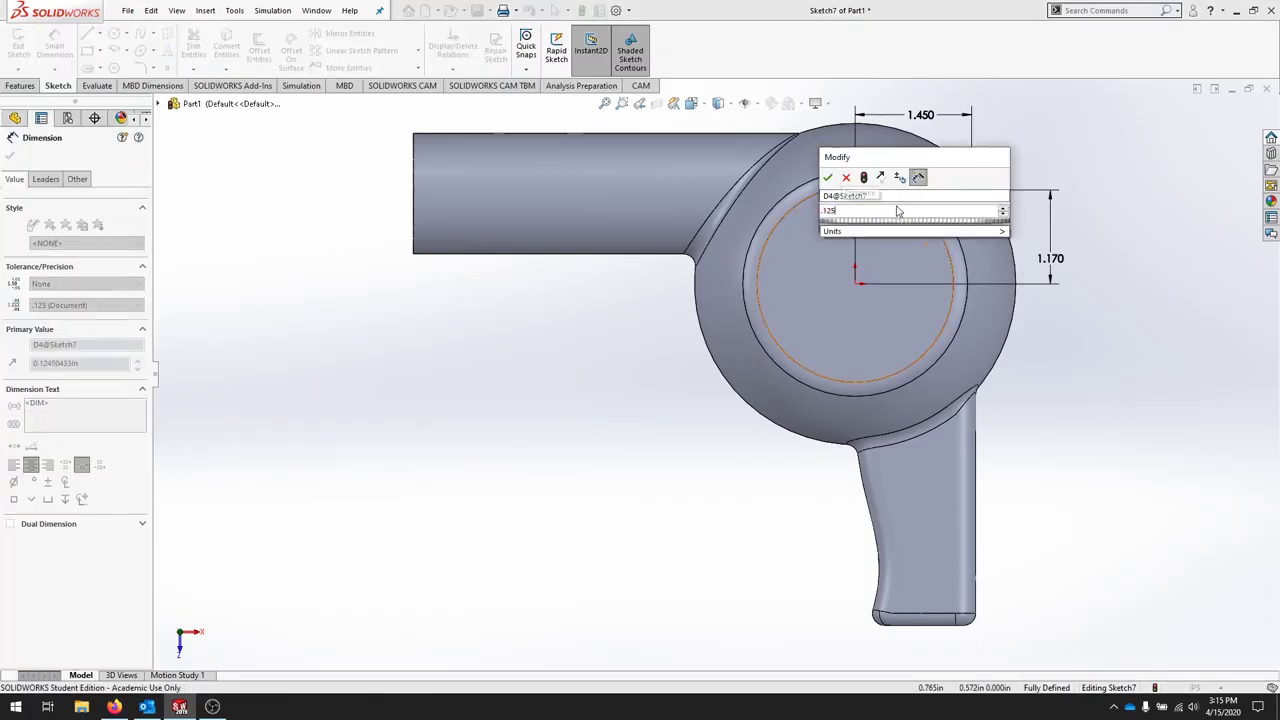
{"action": "key", "text": "Return"}
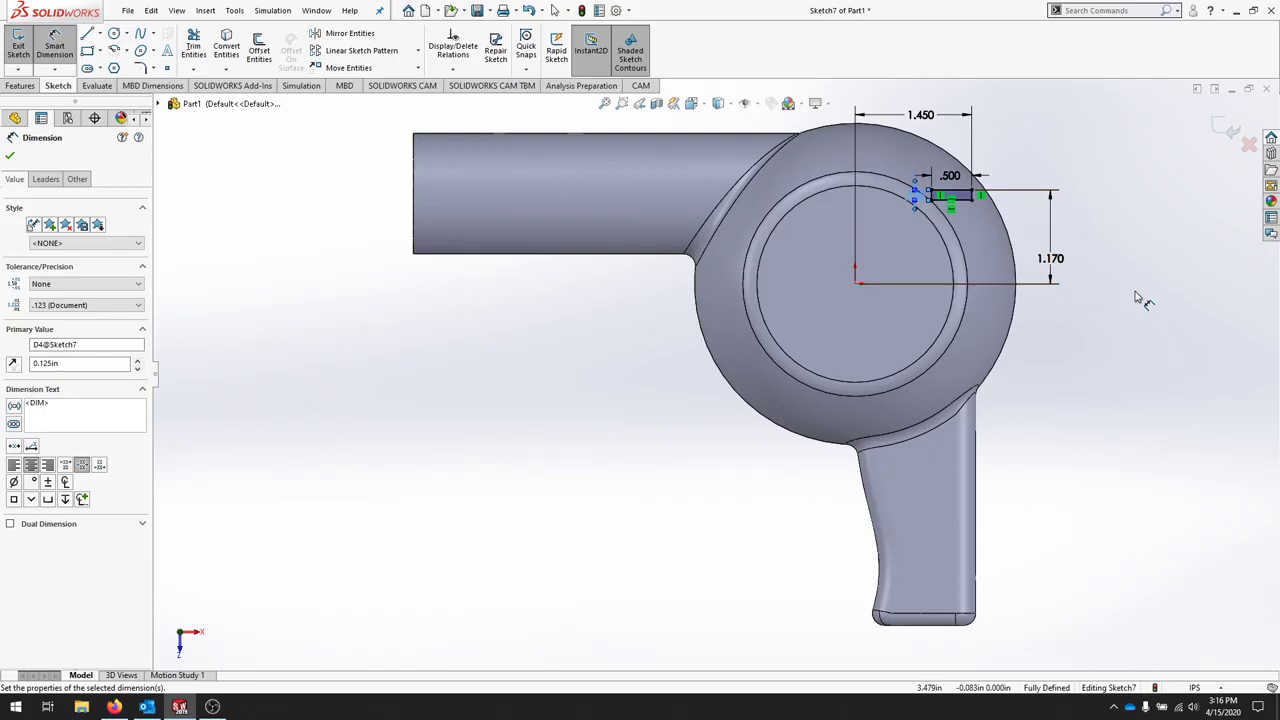
- Cut the rectangular slot sketch into the dome with a blind Extruded Cut 0.13 in deep
{"action": "left_click", "coordinate": [18, 45]}
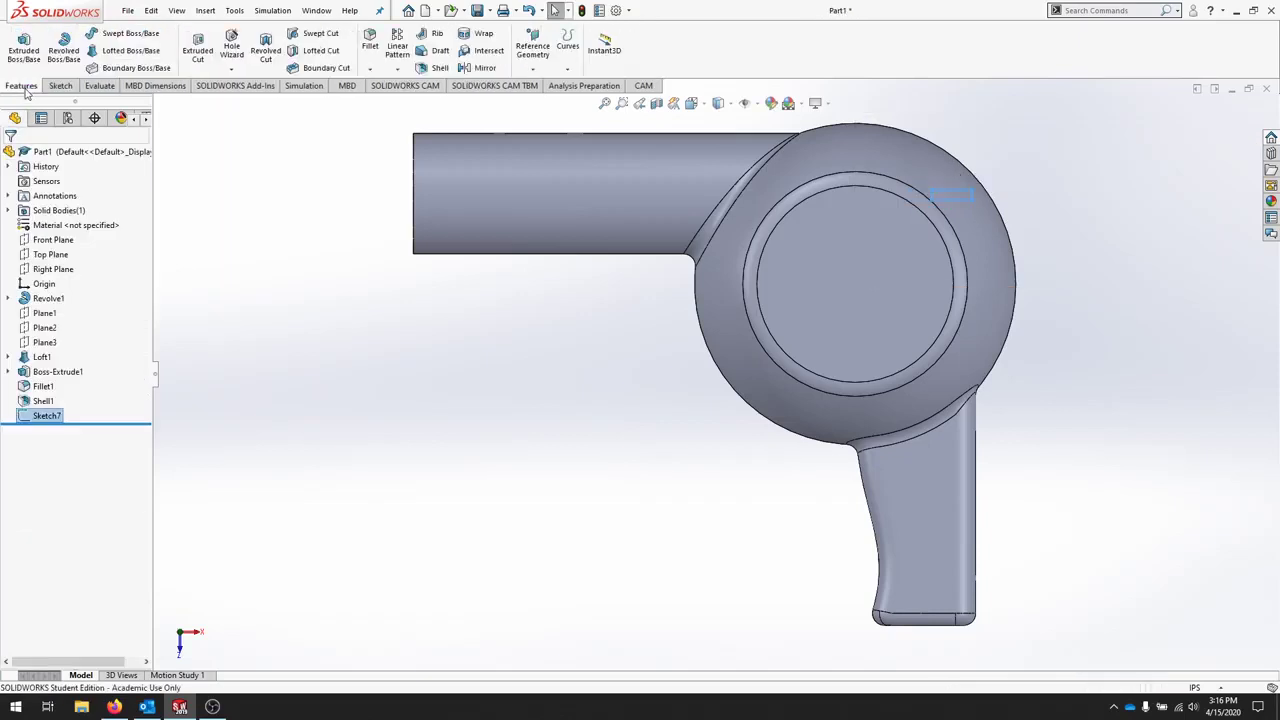
{"action": "left_click", "coordinate": [200, 48]}
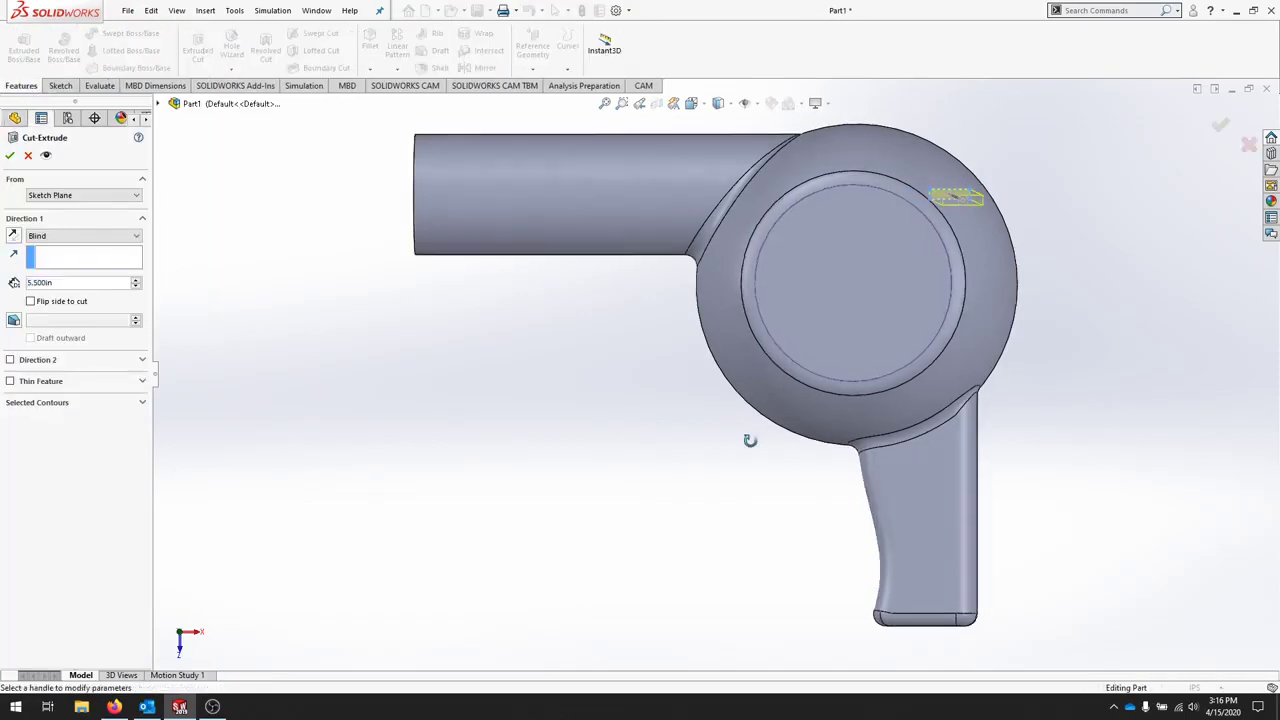
{"action": "middle_click_drag", "start_coordinate": [749, 437], "coordinate": [692, 307]}
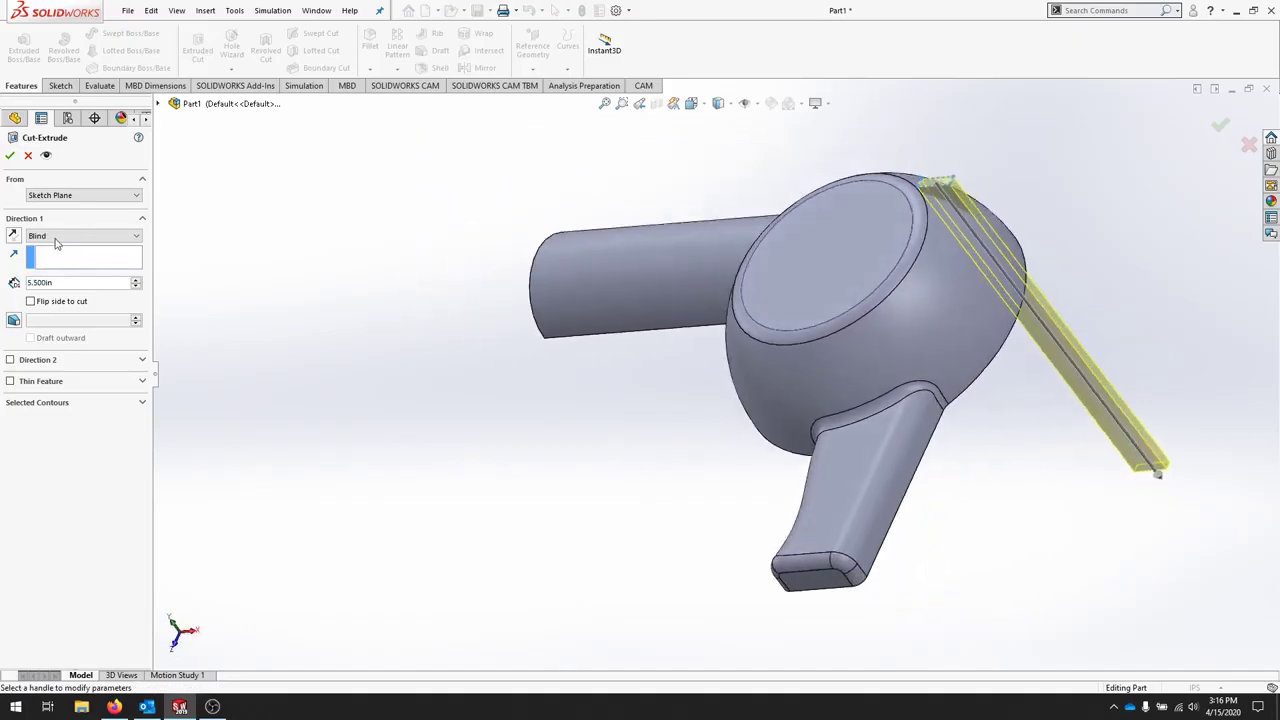
{"action": "left_click", "coordinate": [83, 283]}
{"action": "left_click_drag", "start_coordinate": [83, 283], "coordinate": [4, 287]}
{"action": "type", "text": ".13"}
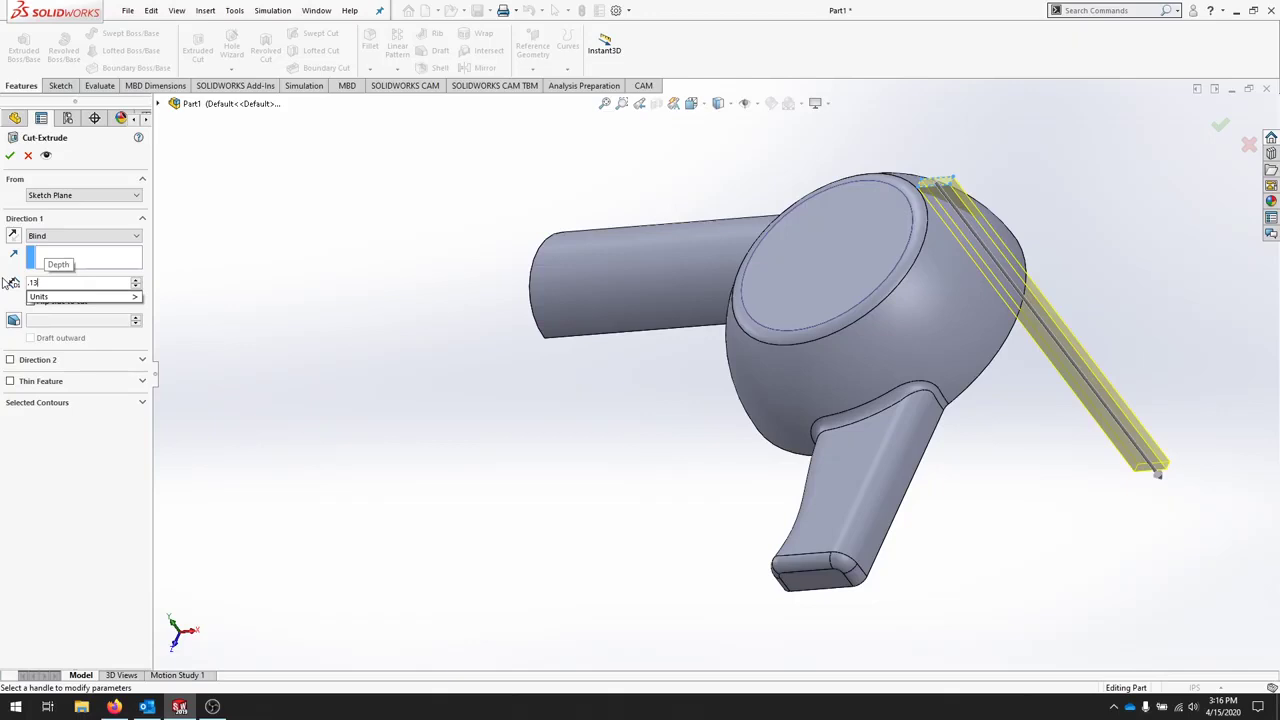
{"action": "key", "text": "Return"}
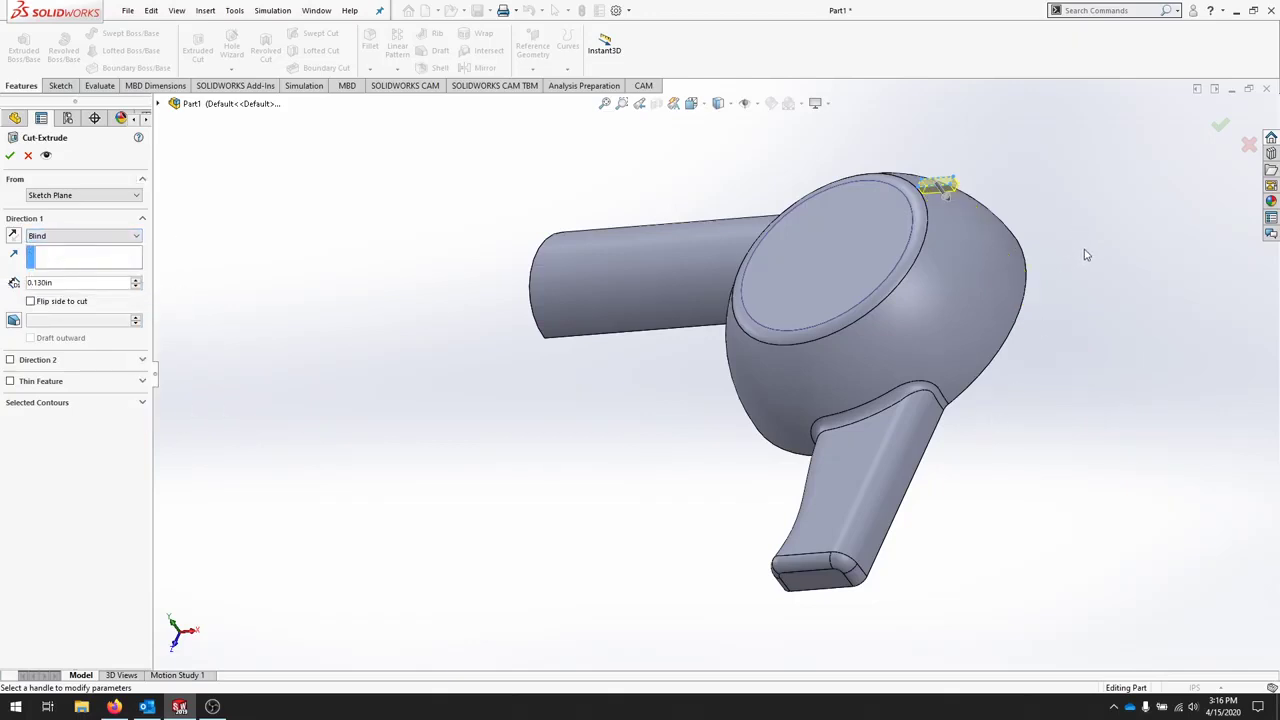
{"action": "middle_click_drag", "start_coordinate": [1086, 251], "coordinate": [1021, 167]}
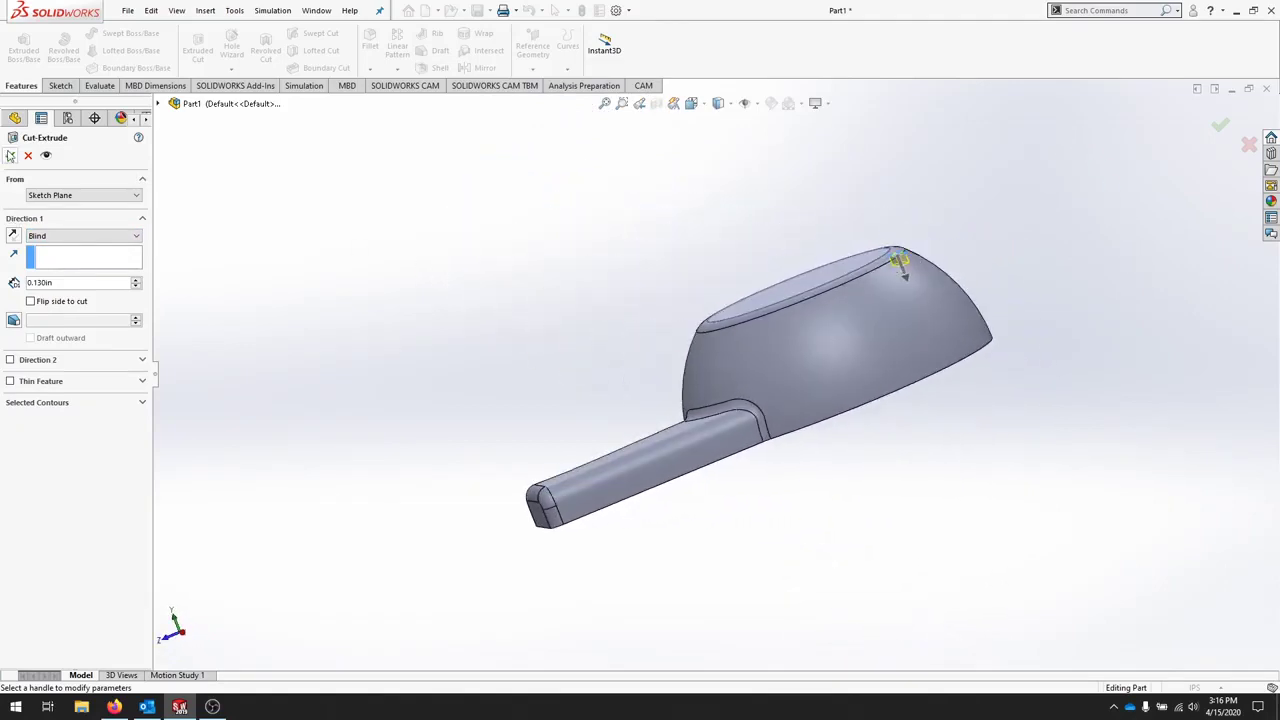
{"action": "left_click", "coordinate": [10, 155]}
- Create a reference axis at the intersection of the Top Plane and the Right Plane
{"action": "middle_click_drag", "start_coordinate": [1024, 225], "coordinate": [1057, 341]}
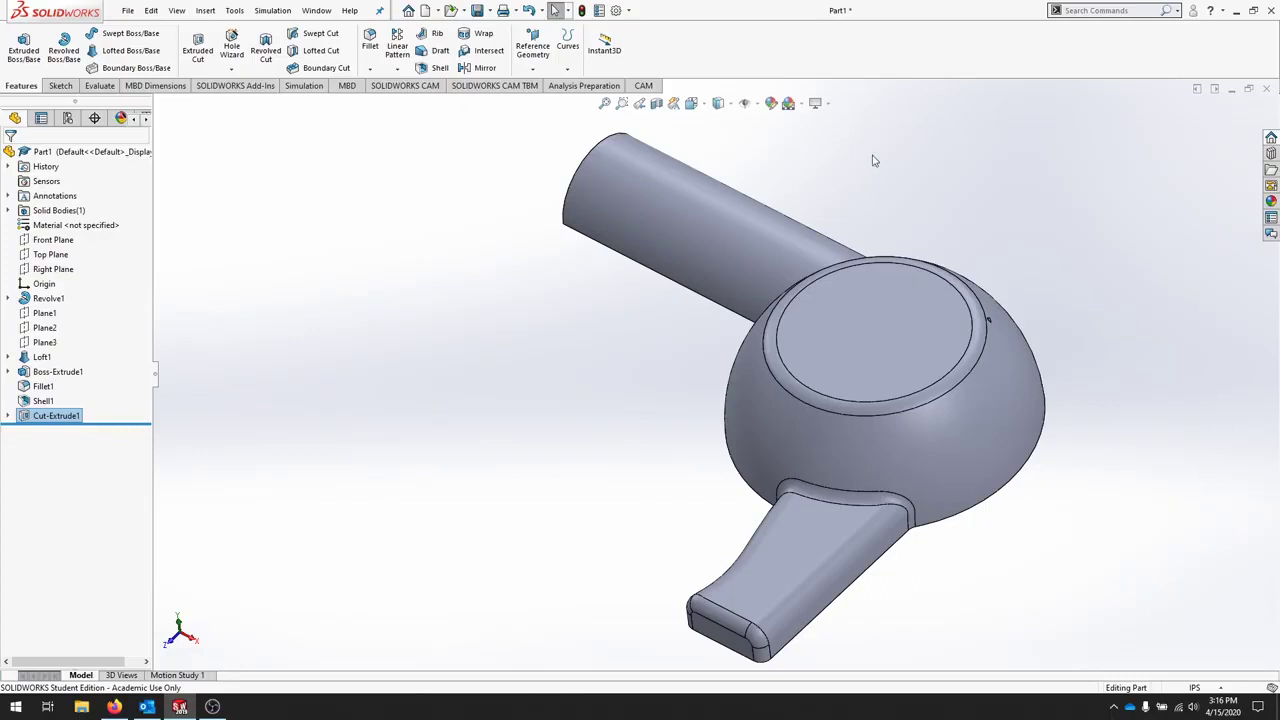
{"action": "left_click", "coordinate": [532, 68]}
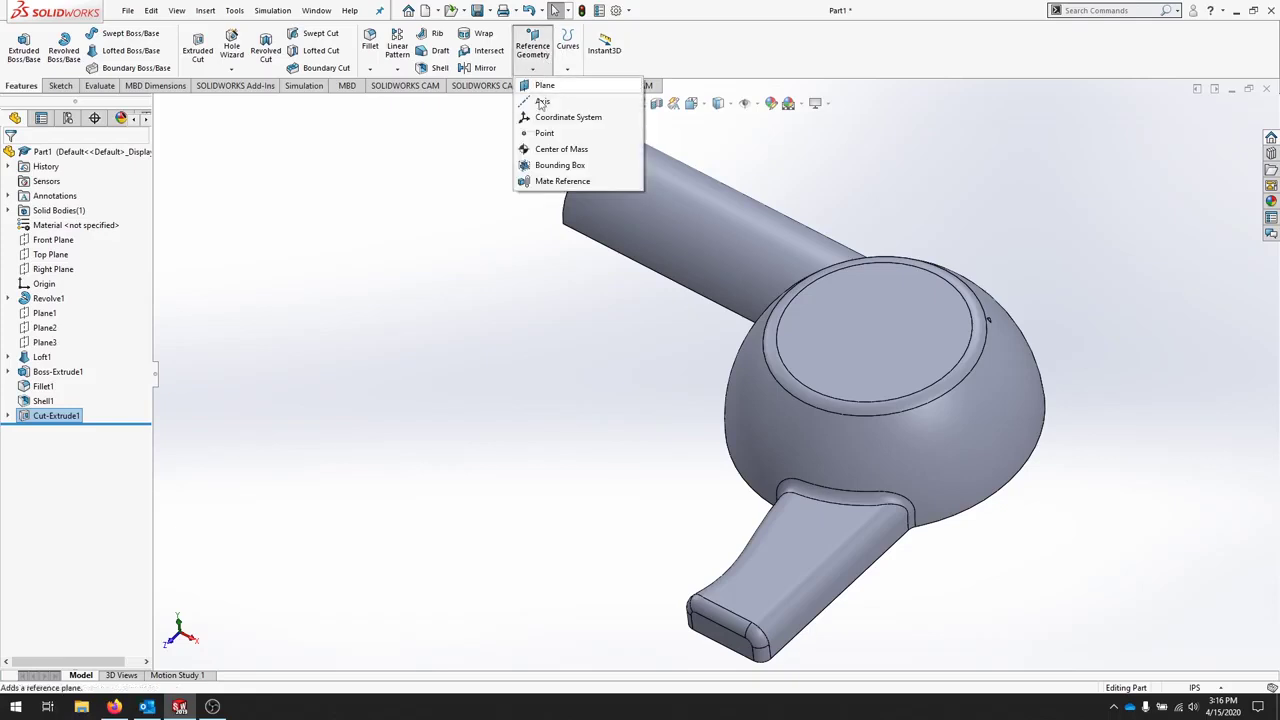
{"action": "left_click", "coordinate": [545, 102]}
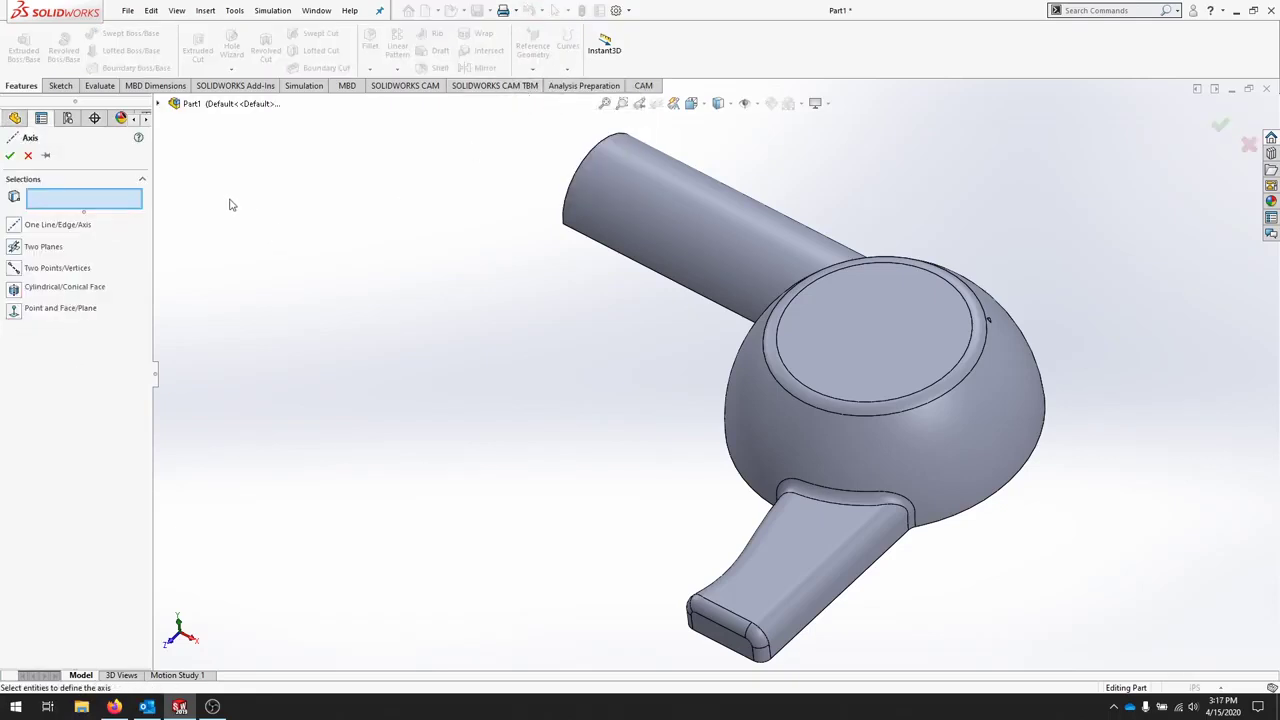
{"action": "left_click", "coordinate": [13, 246]}
{"action": "left_click", "coordinate": [12, 118]}
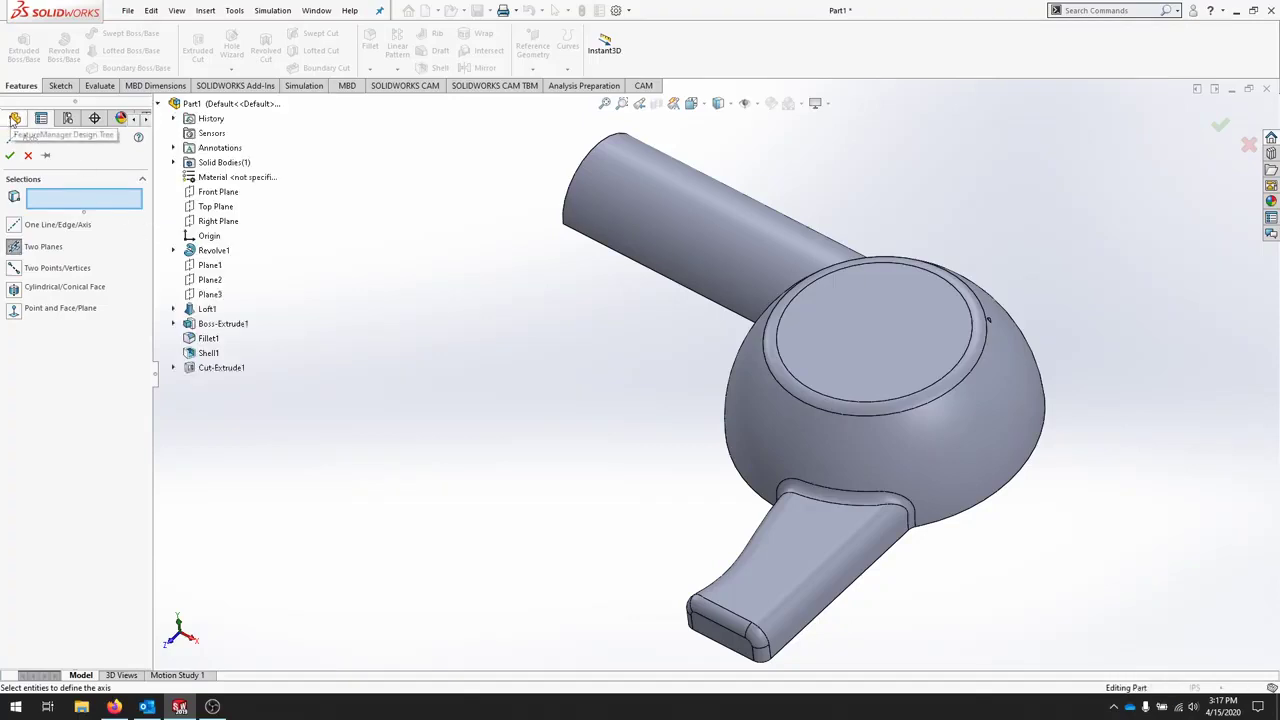
{"action": "left_click", "coordinate": [216, 207]}
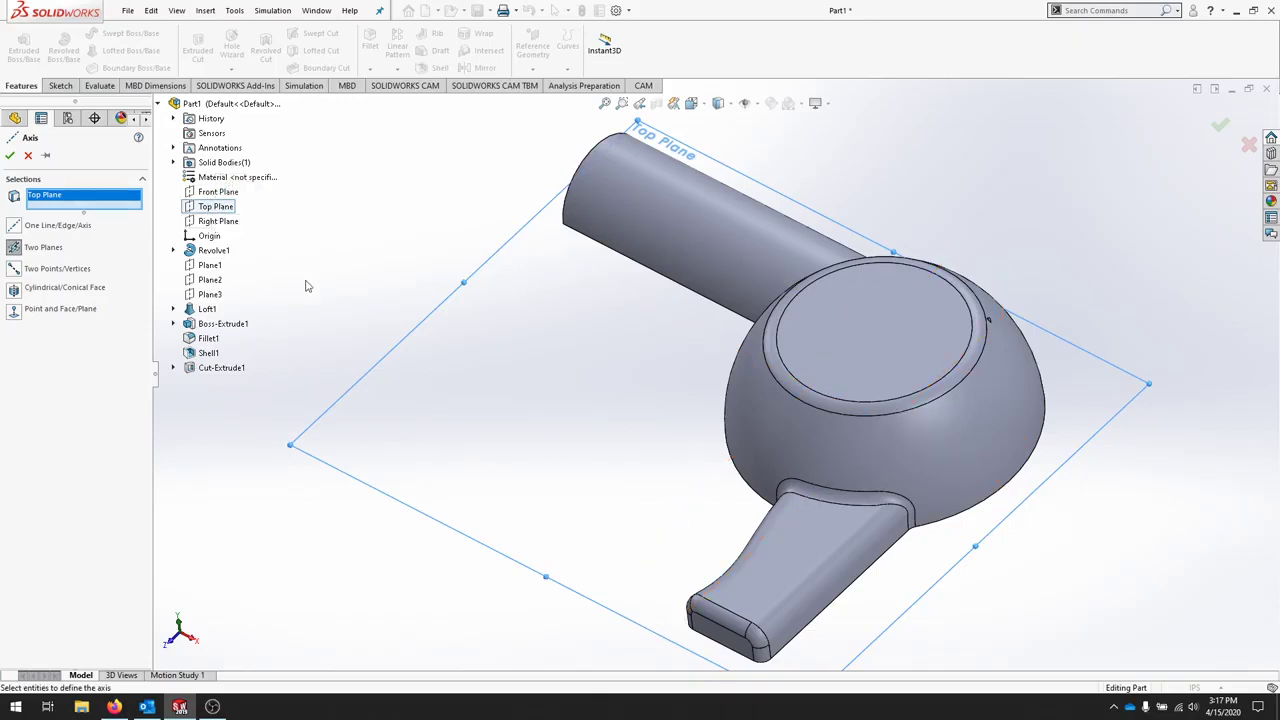
{"action": "left_click", "coordinate": [220, 223]}
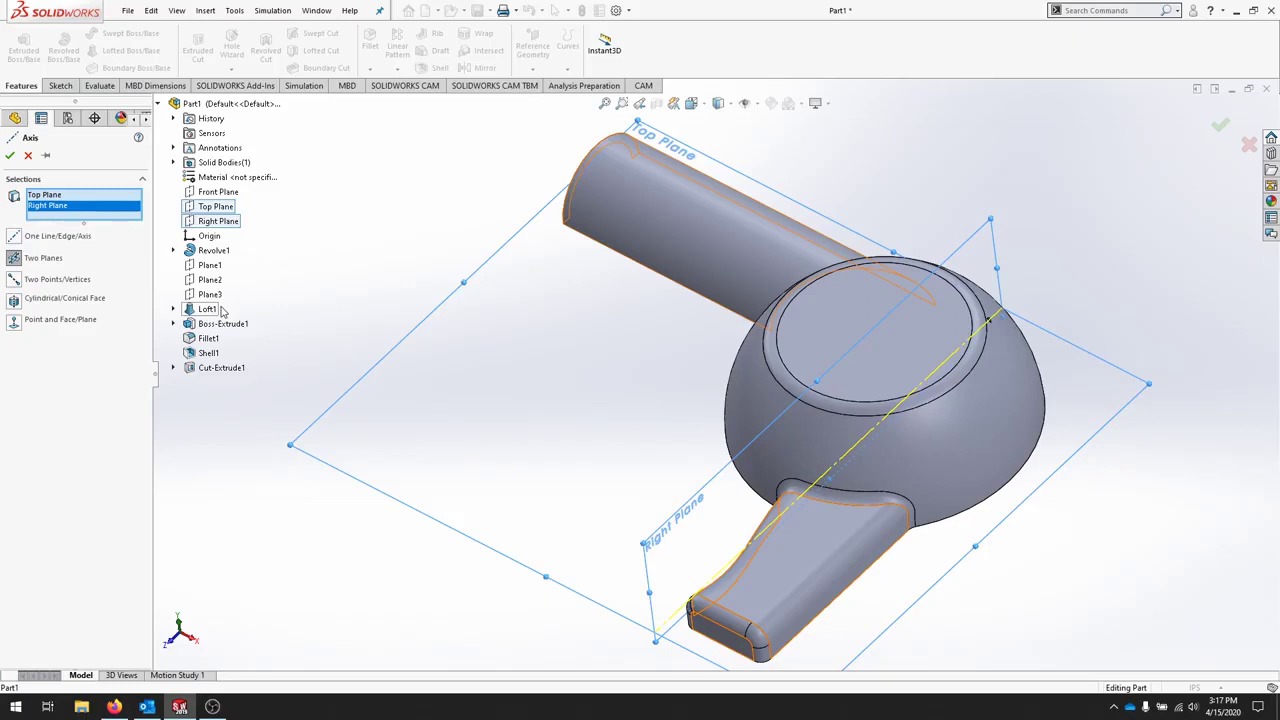
{"action": "left_click", "coordinate": [9, 155]}
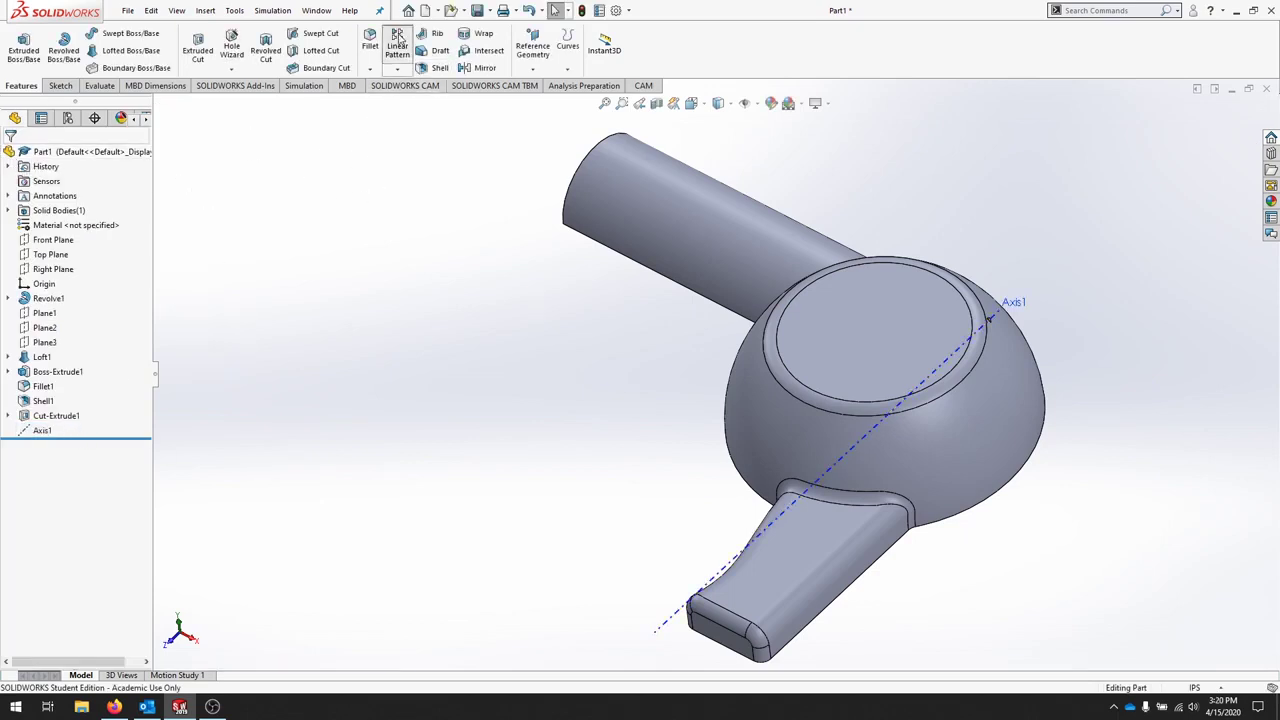
- Start a Linear Pattern with the half-round bar's straight lower edge as Direction 1 and Axis1 as Direction 2
{"action": "left_click", "coordinate": [398, 42]}
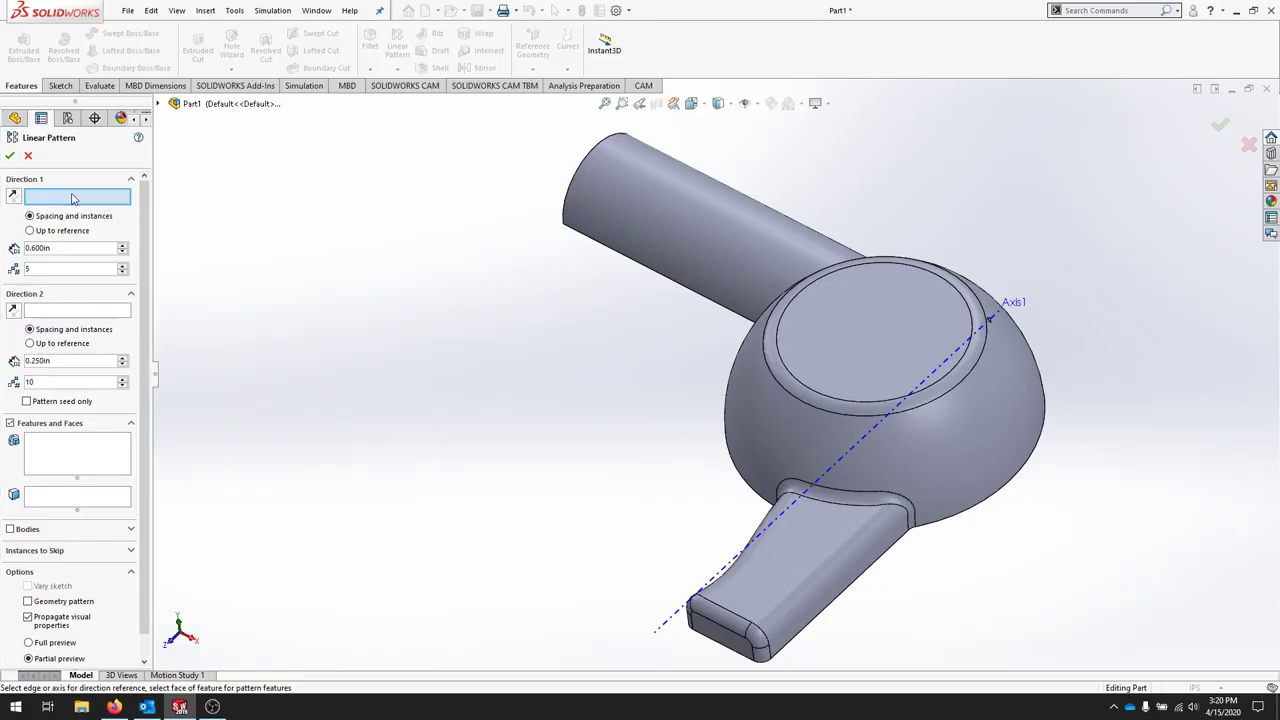
{"action": "left_click", "coordinate": [625, 258]}
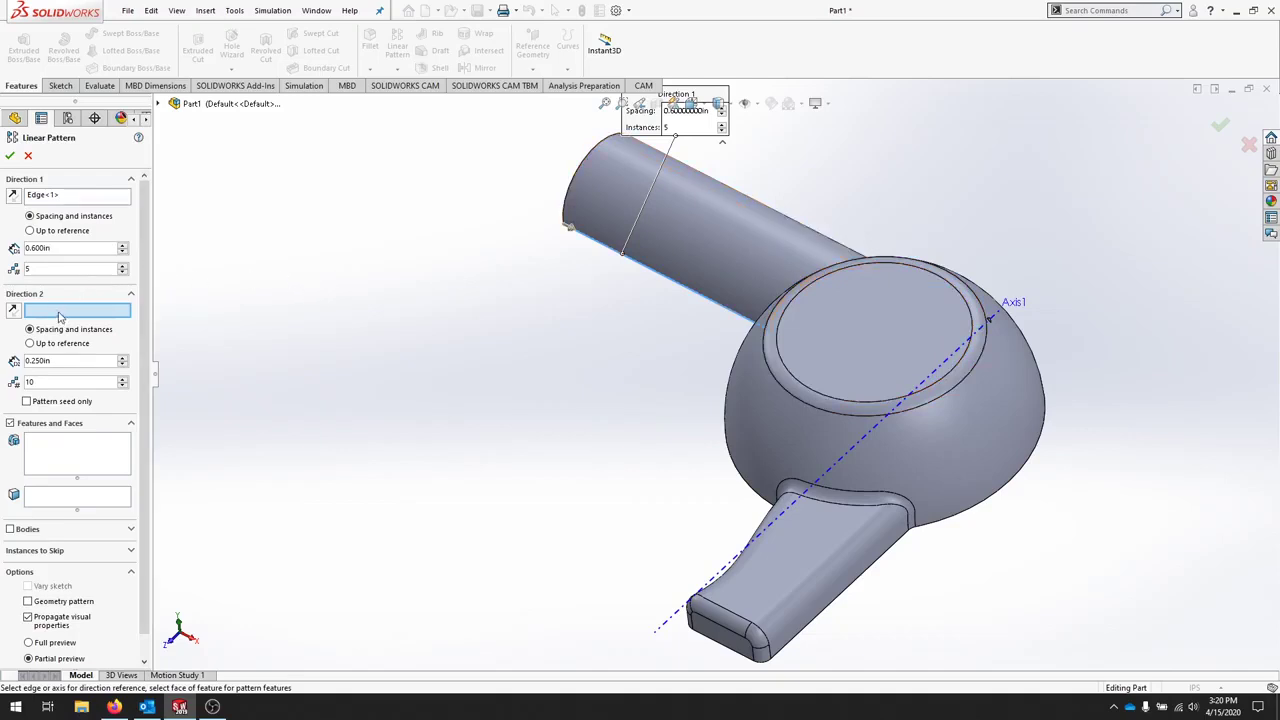
{"action": "left_click", "coordinate": [14, 118]}
{"action": "left_click", "coordinate": [206, 384]}
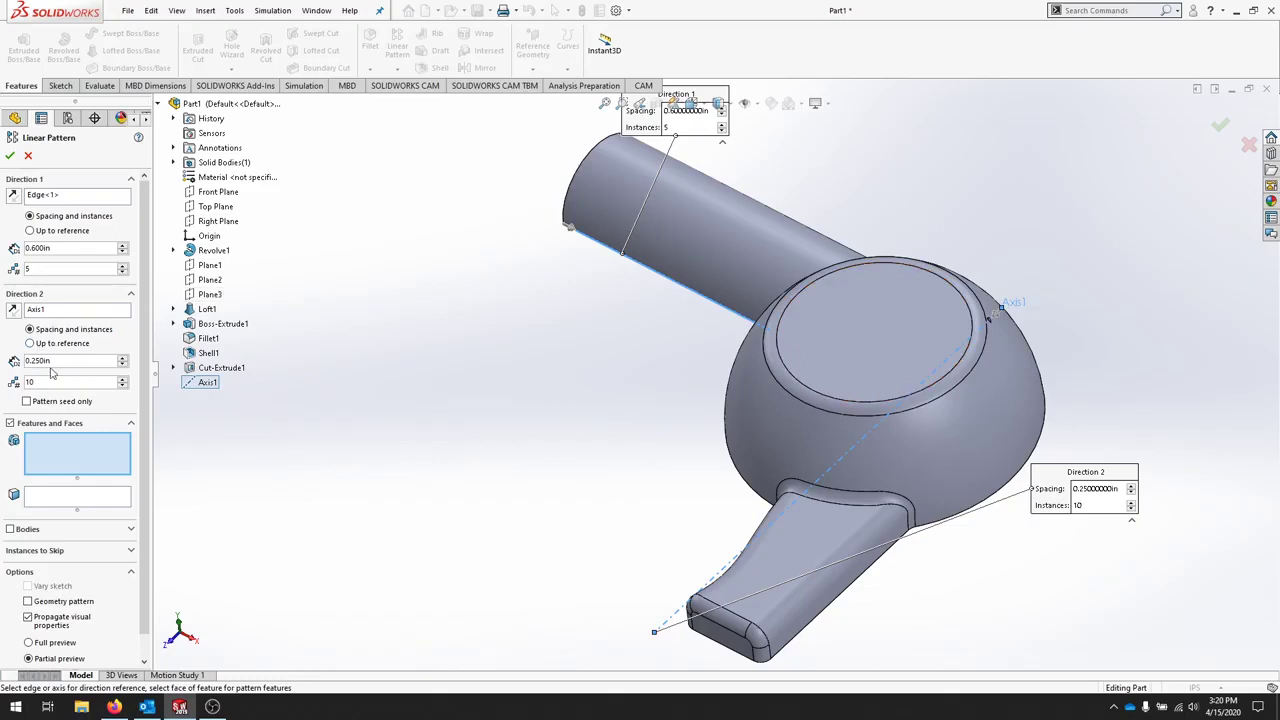
- Pattern Cut-Extrude1 with 5 instances at 0.6 in and 10 instances at 0.25 in, reversing Direction 1 so the slots cover the circular face
{"action": "left_click_drag", "start_coordinate": [70, 358], "coordinate": [6, 355]}
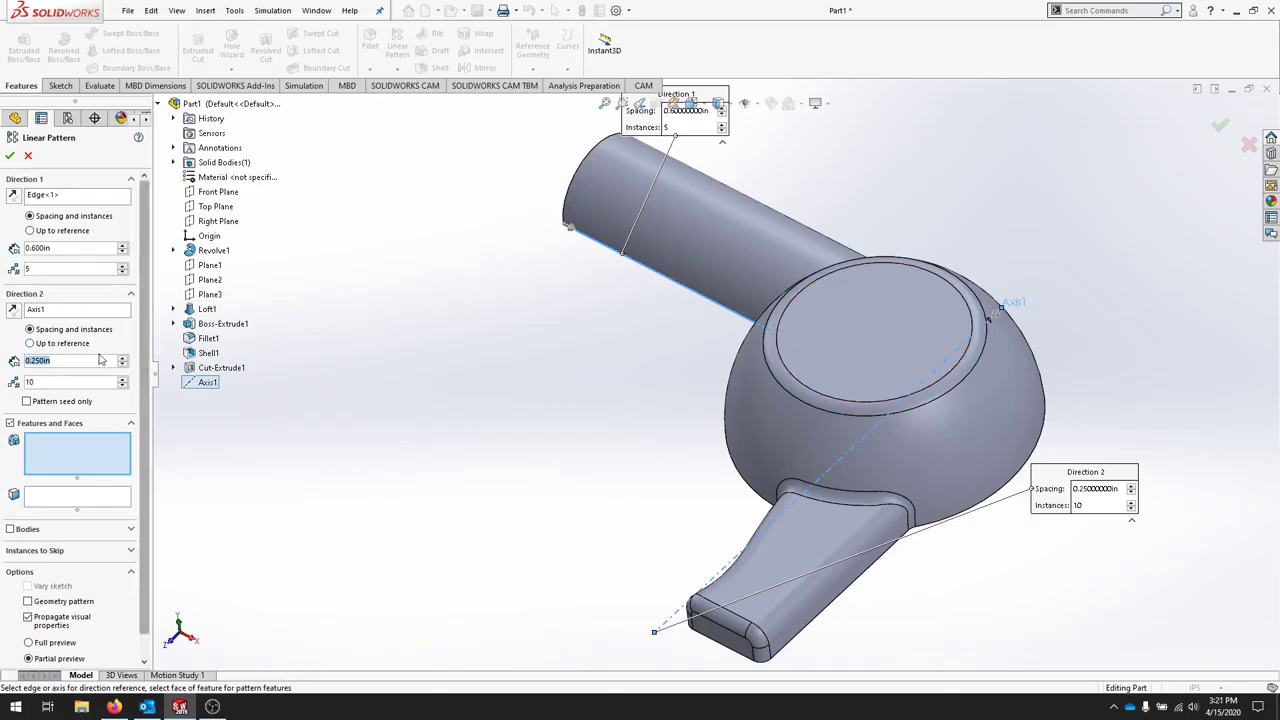
{"action": "left_click", "coordinate": [95, 358]}
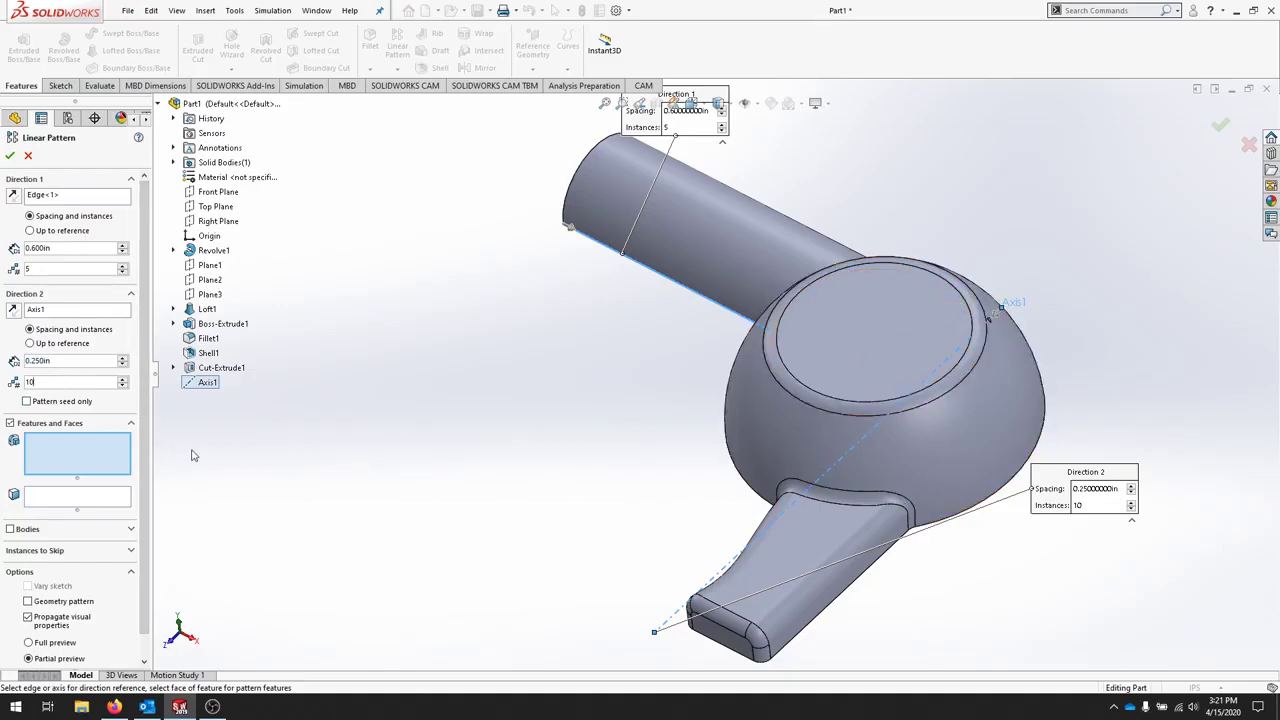
{"action": "left_click", "coordinate": [231, 371]}
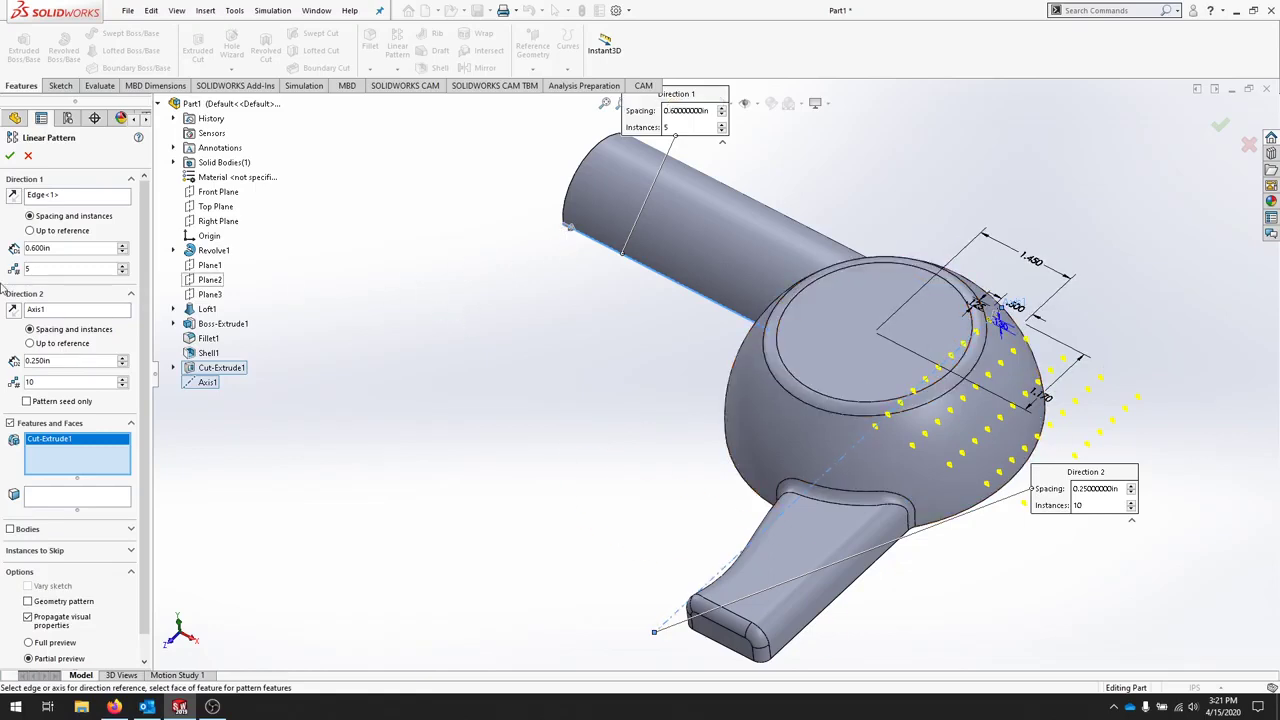
{"action": "left_click", "coordinate": [14, 311]}
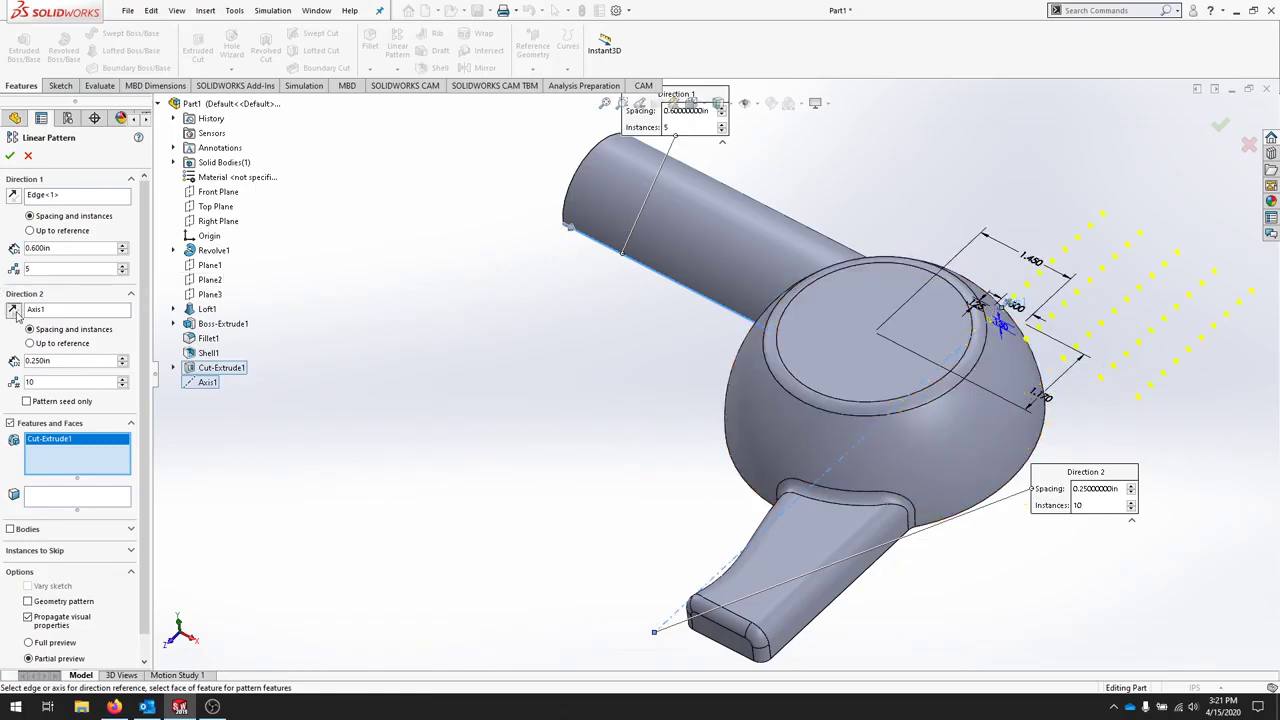
{"action": "left_click", "coordinate": [14, 198]}
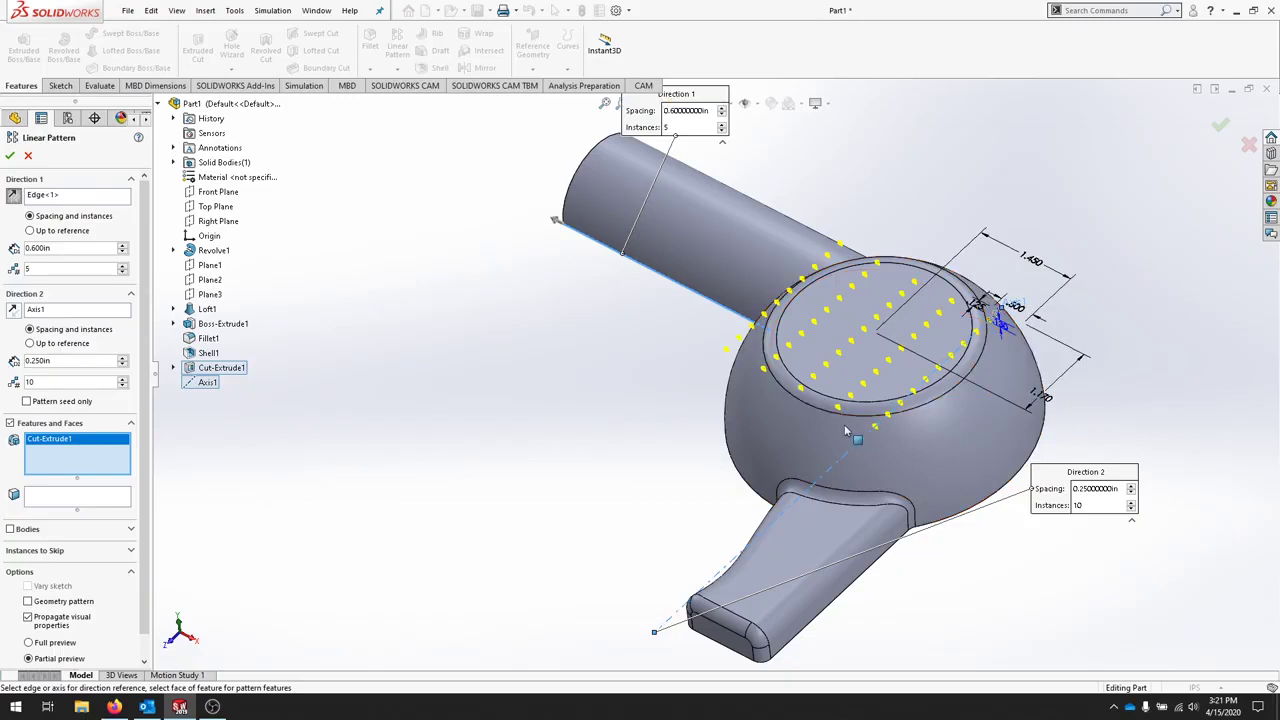
{"action": "left_click", "coordinate": [10, 156]}
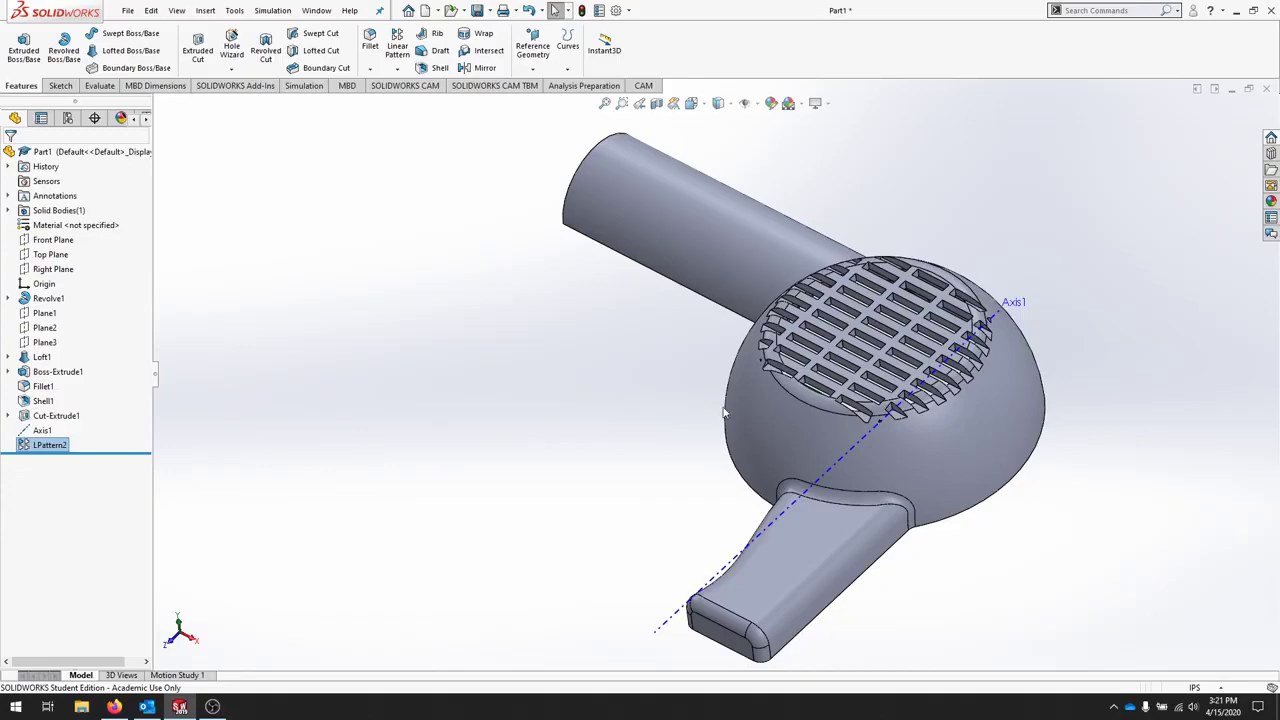
- Open a new sketch on the open end face of the half-round bar, viewed normal to that face
{"action": "middle_click_drag", "start_coordinate": [577, 323], "coordinate": [838, 343]}
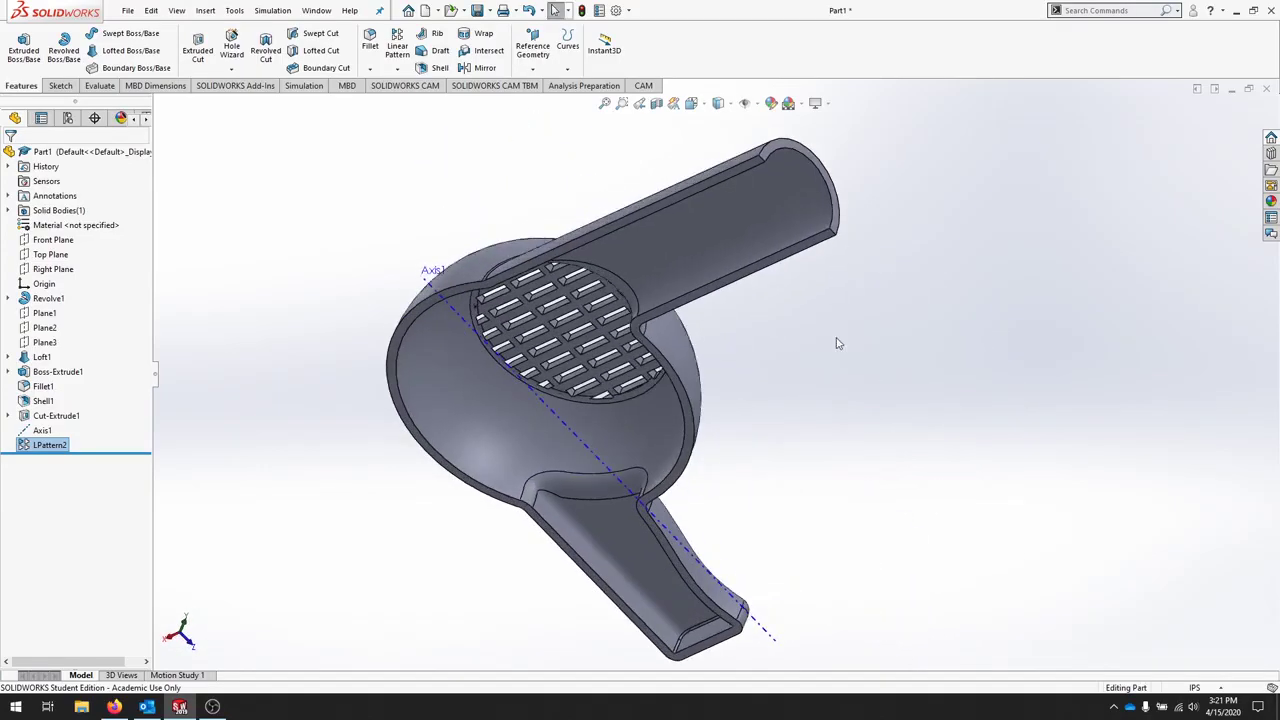
{"action": "middle_click_drag", "start_coordinate": [1030, 399], "coordinate": [935, 507]}
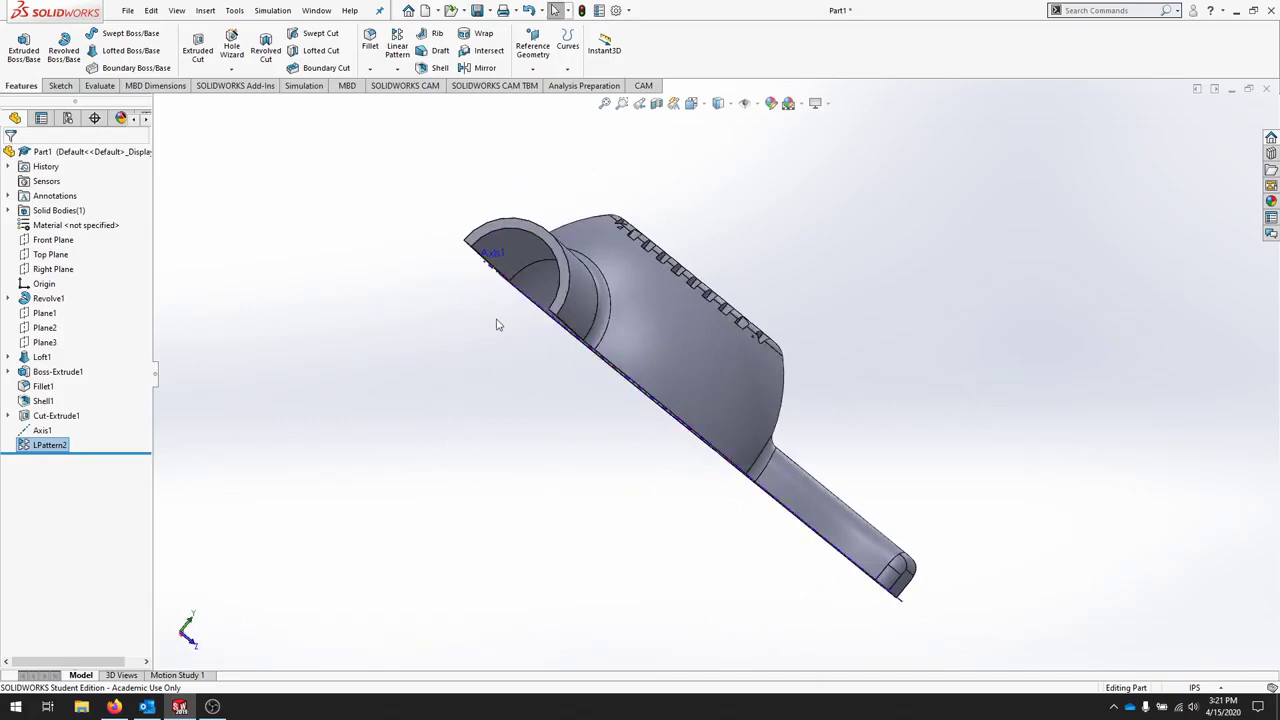
{"action": "middle_click_drag", "start_coordinate": [1036, 341], "coordinate": [1058, 319]}
{"action": "middle_click_drag", "start_coordinate": [1133, 436], "coordinate": [807, 298]}
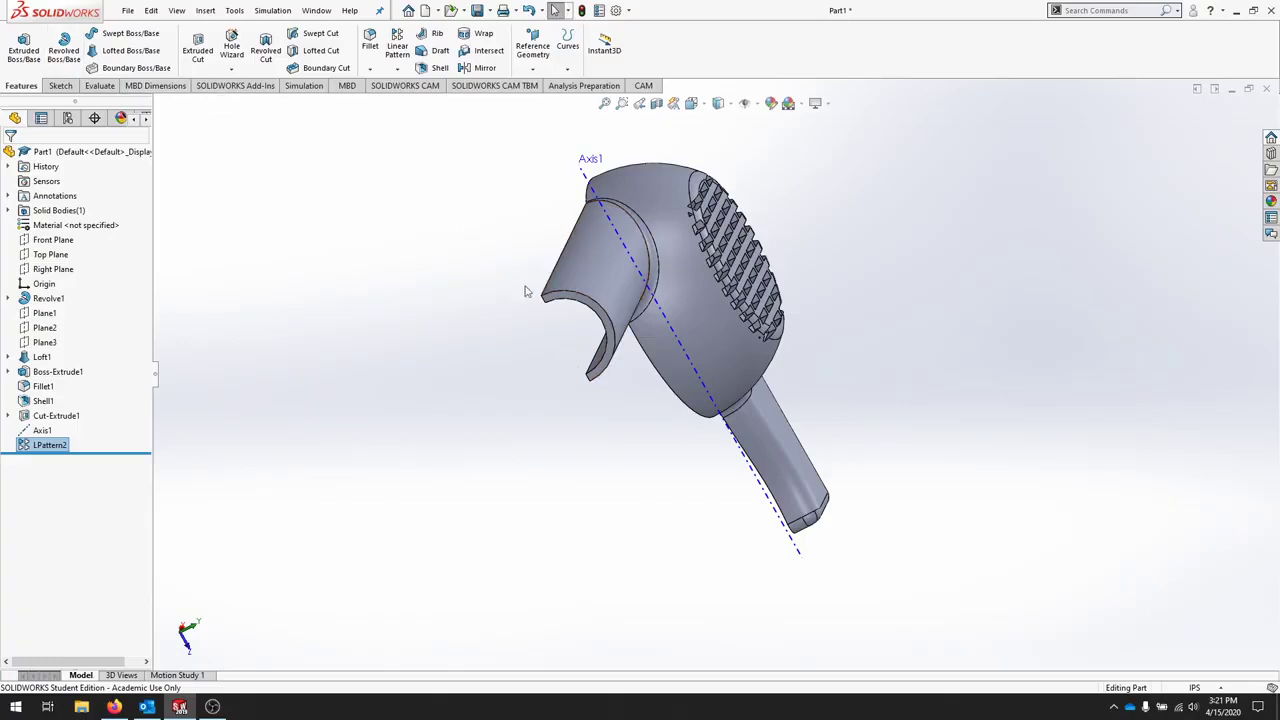
{"action": "left_click", "coordinate": [612, 348]}
{"action": "left_click", "coordinate": [62, 86]}
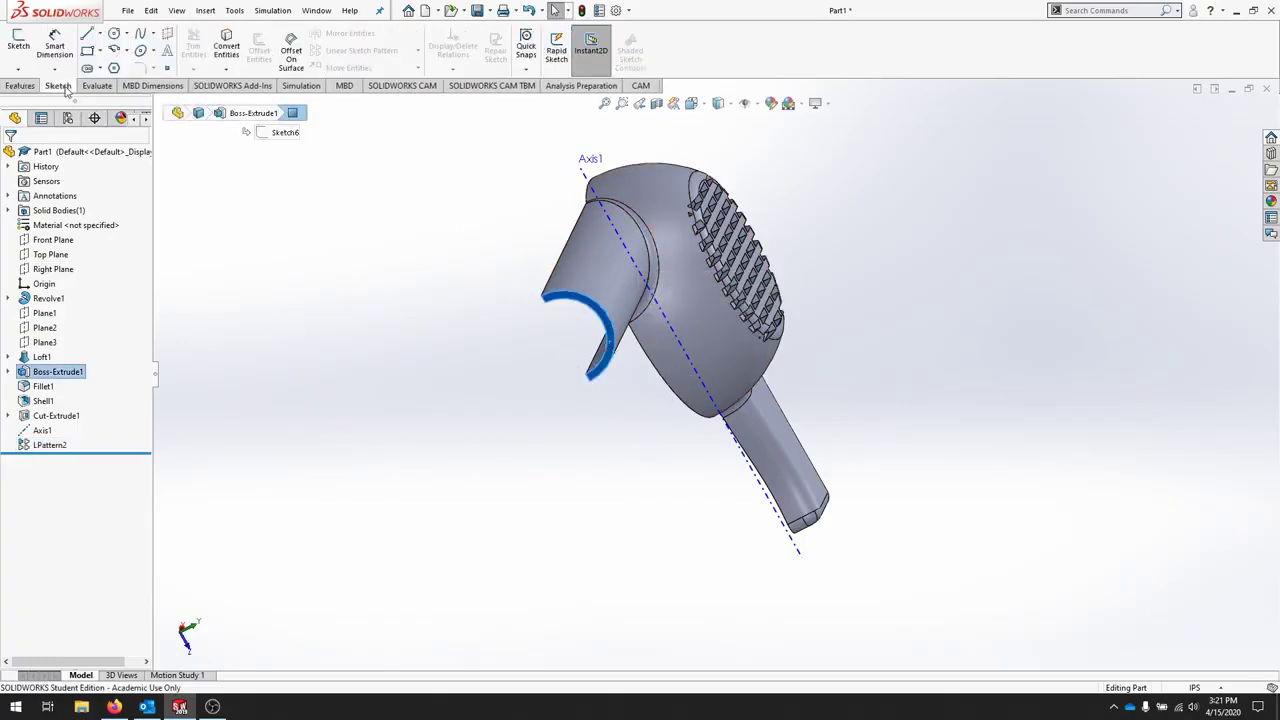
{"action": "left_click", "coordinate": [18, 45]}
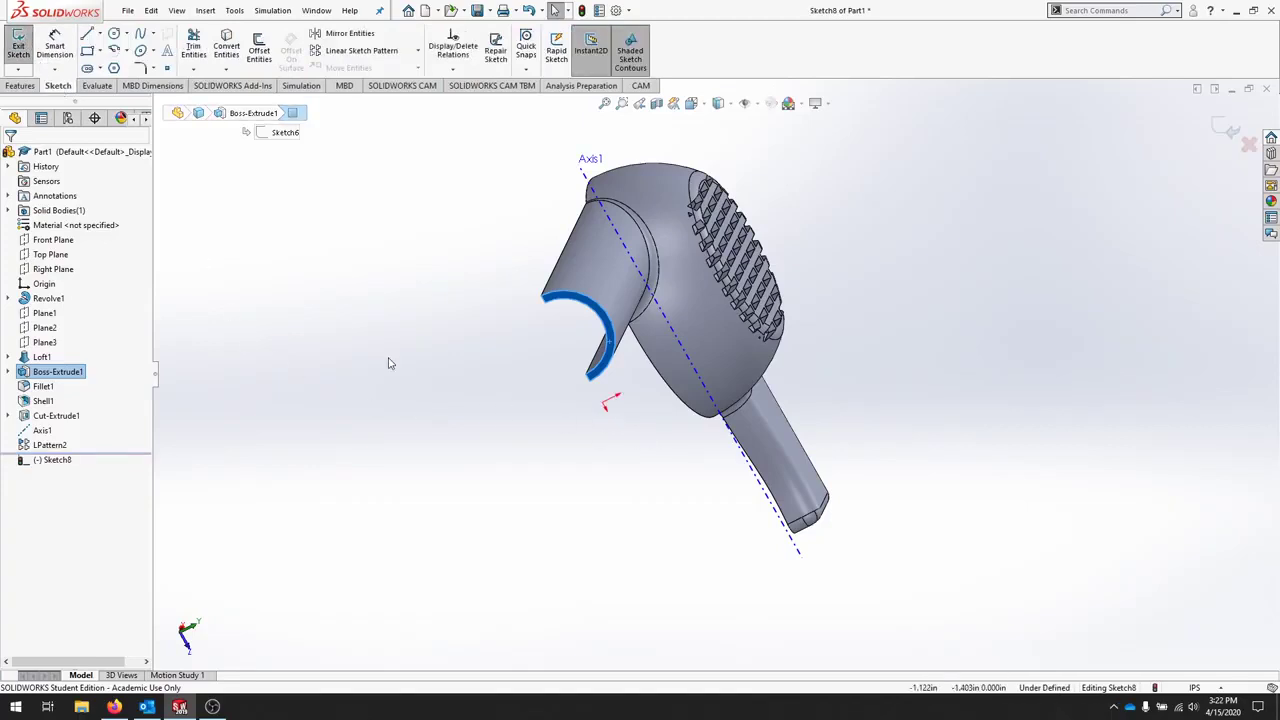
{"action": "right_click", "coordinate": [50, 445]}
{"action": "right_click", "coordinate": [45, 461]}
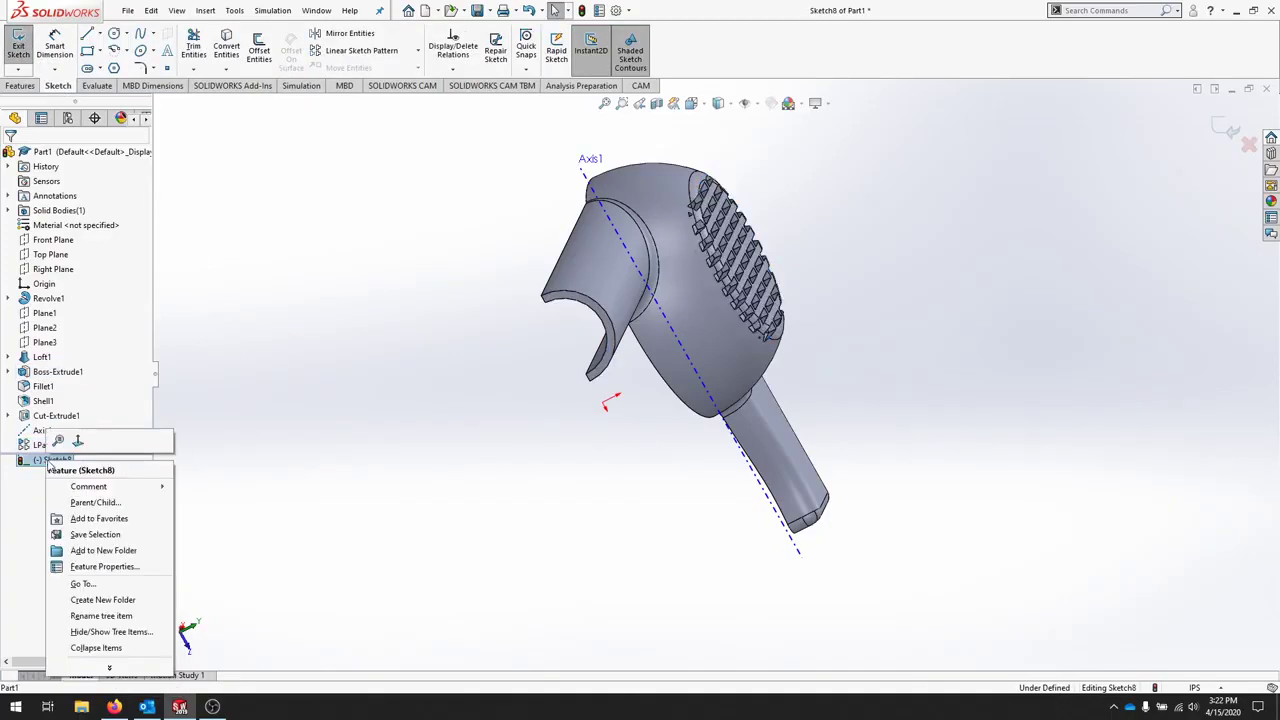
{"action": "left_click", "coordinate": [79, 443]}
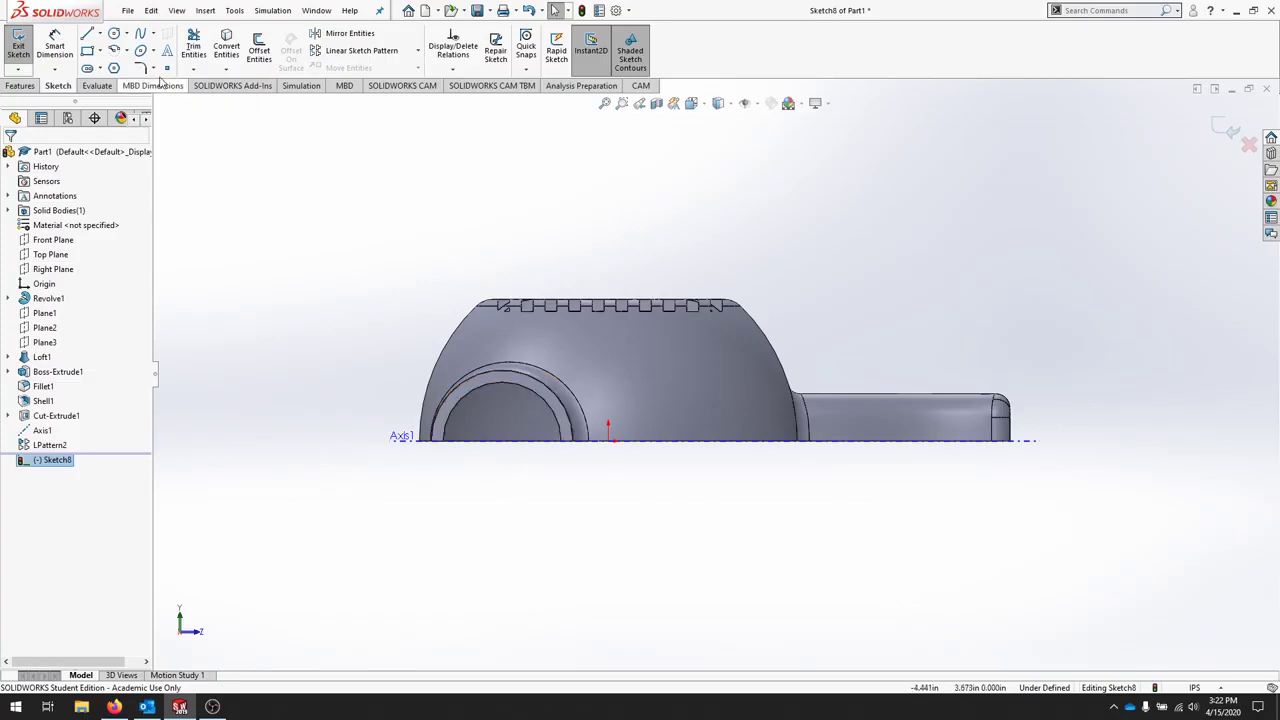
- Hide Axis1 and sketch a corner rectangle about 0.12 by 0.10 in, up and outward from the midpoint of the bar wall's left bottom edge
{"action": "left_click", "coordinate": [88, 50]}
{"action": "scroll", "coordinate": [648, 462], "scroll_direction": "down", "scroll_amount": 5}
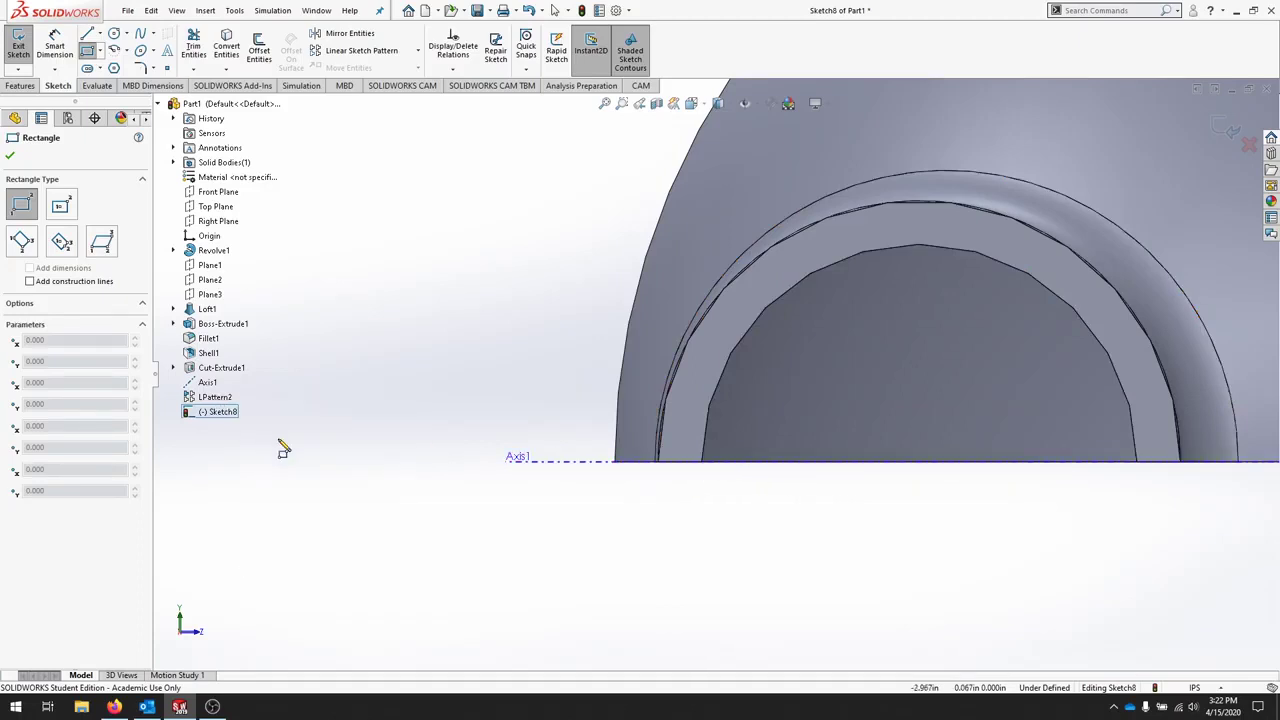
{"action": "right_click", "coordinate": [207, 384]}
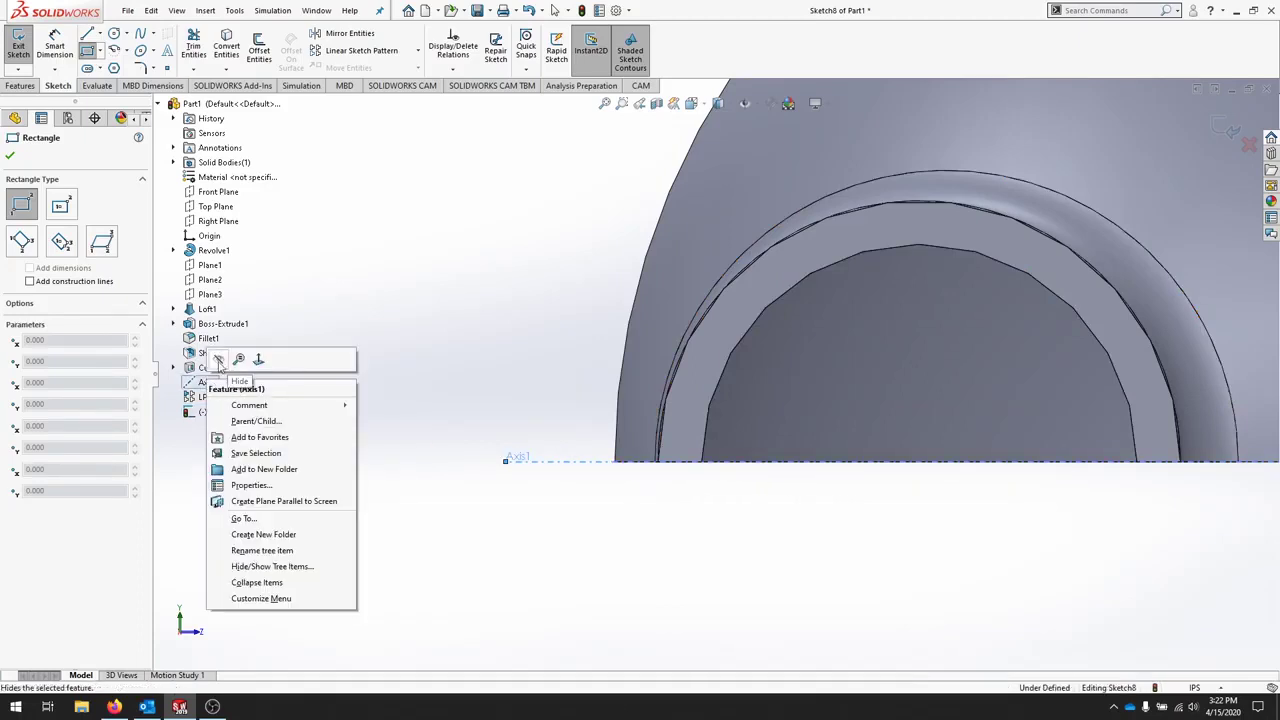
{"action": "left_click", "coordinate": [234, 357]}
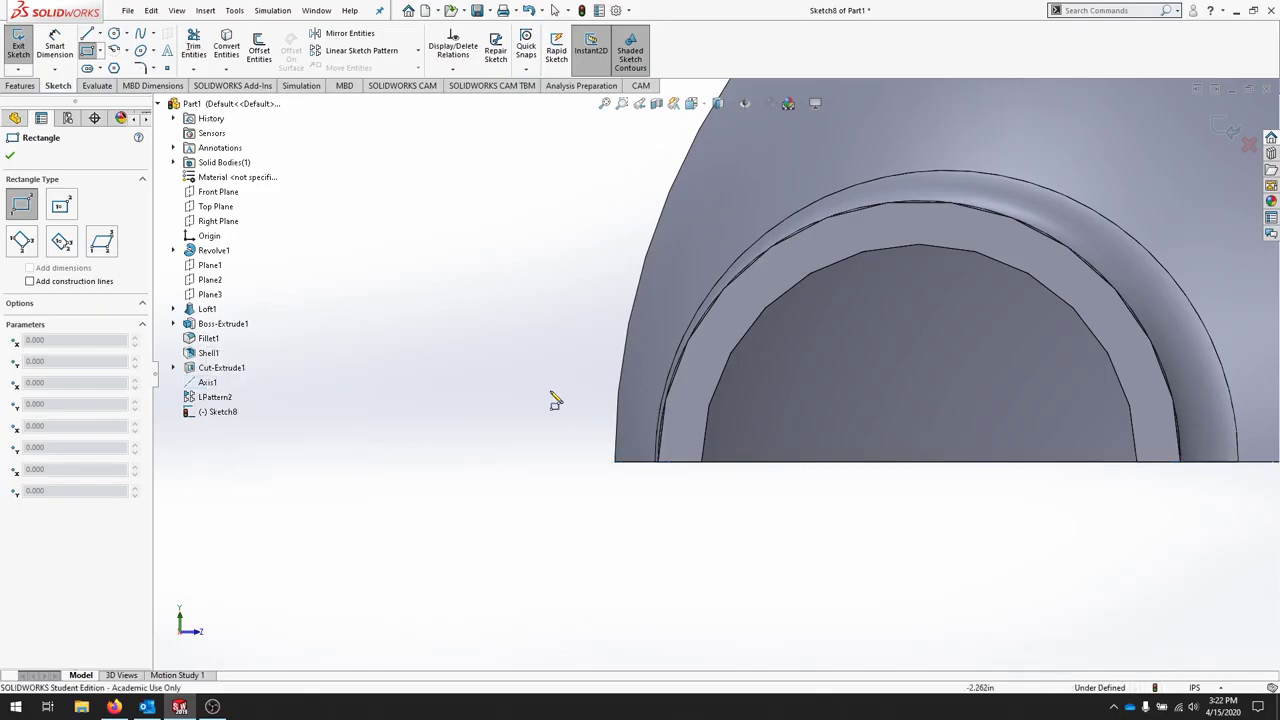
{"action": "left_click", "coordinate": [680, 462]}
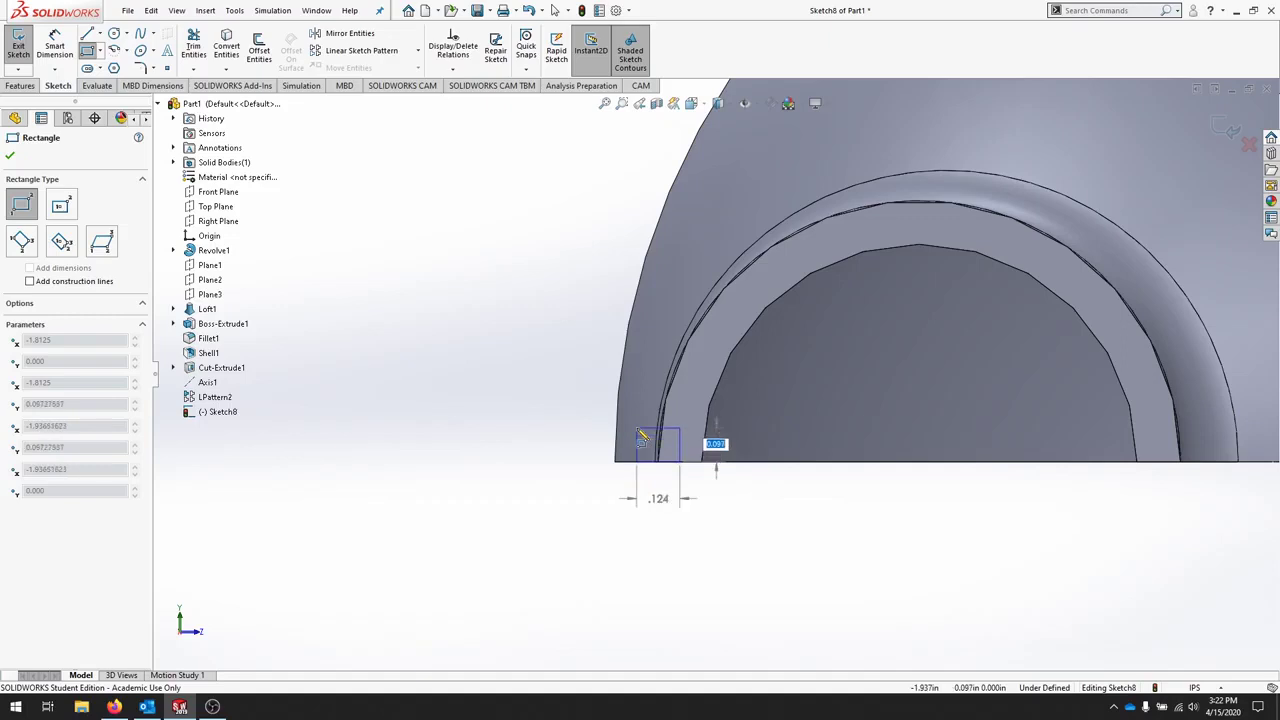
{"action": "left_click", "coordinate": [637, 429]}
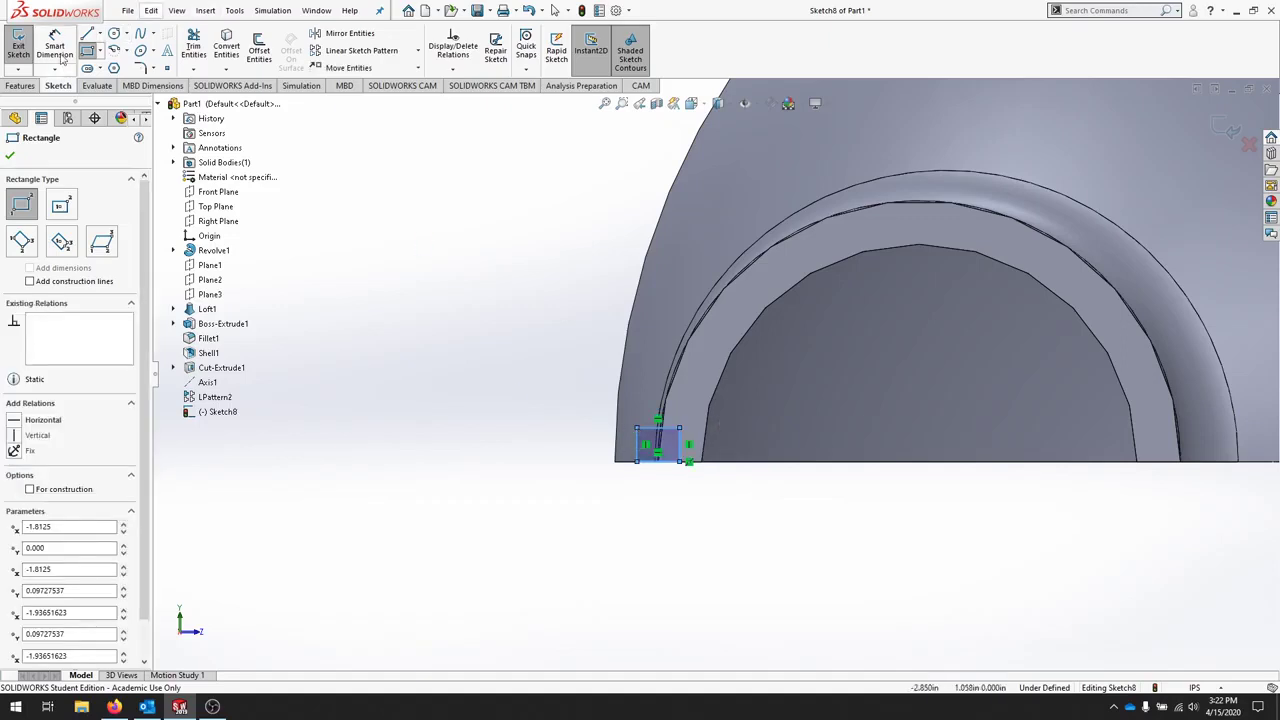
- Dimension the small rectangle's vertical side and set its height to 0.125 in
{"action": "key", "text": "Escape"}
{"action": "left_click", "coordinate": [681, 445]}
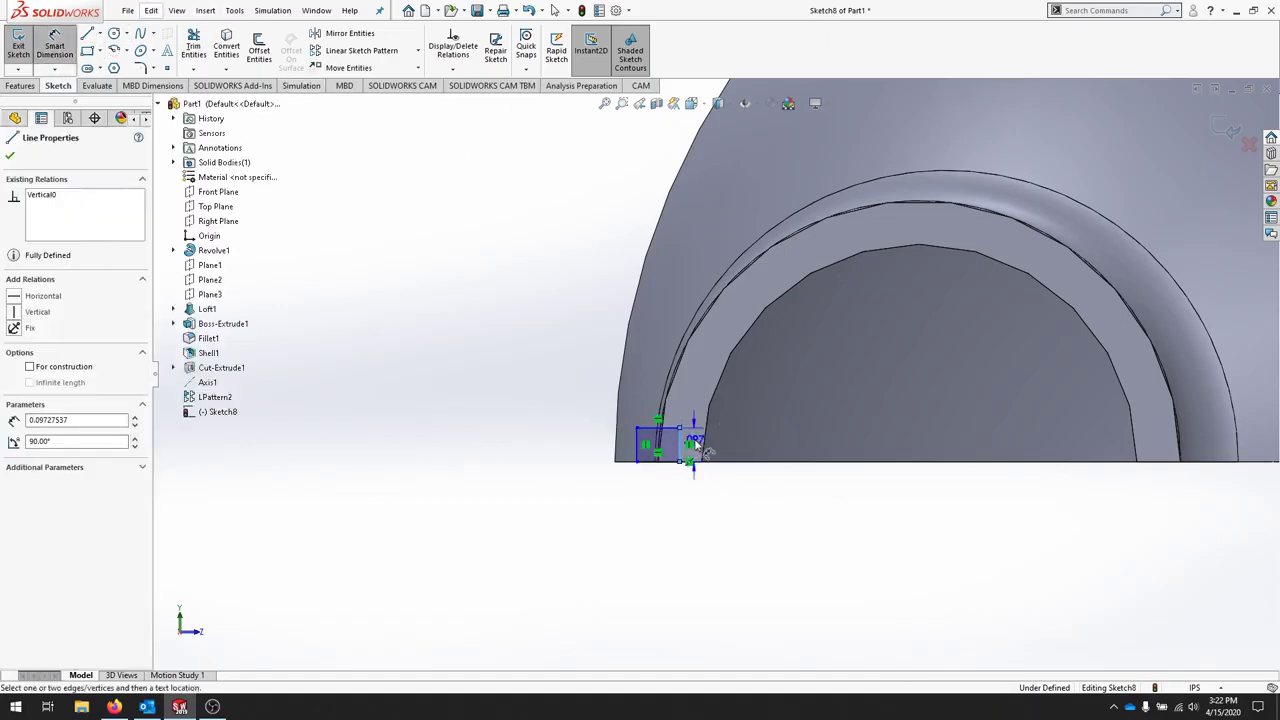
{"action": "left_click", "coordinate": [697, 437]}
{"action": "type", "text": ".12"}
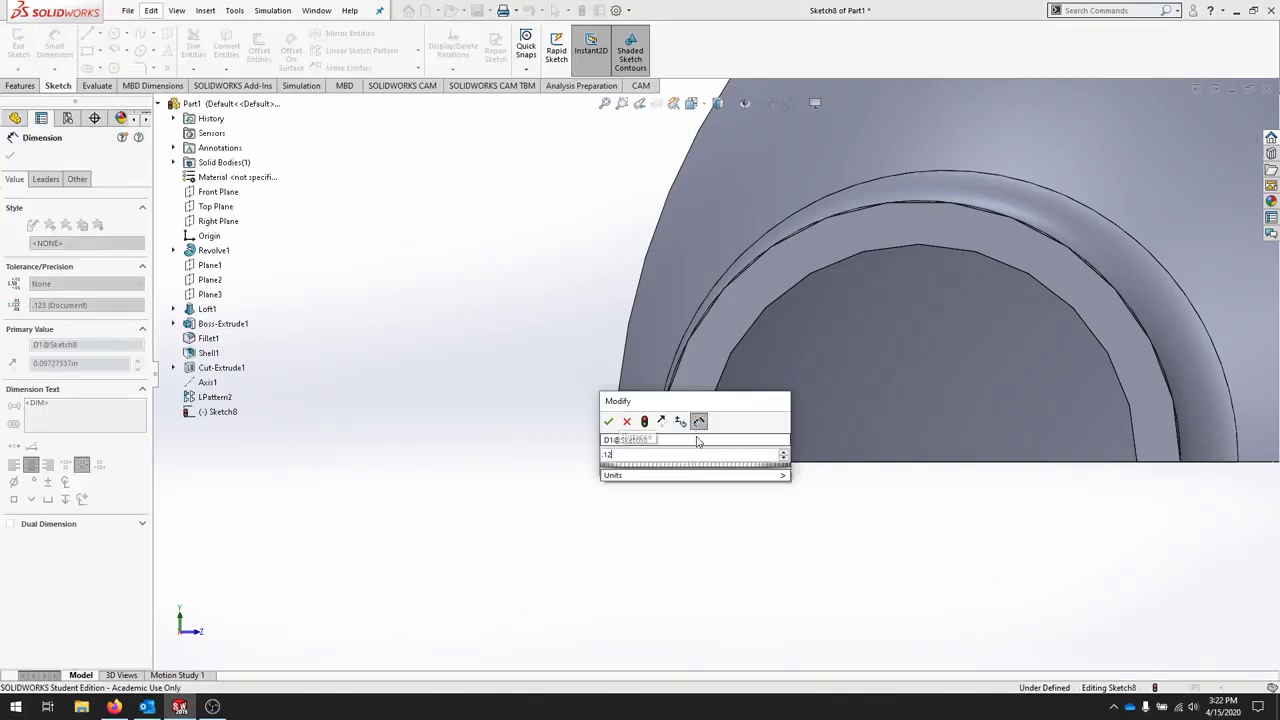
{"action": "key", "text": "Return"}
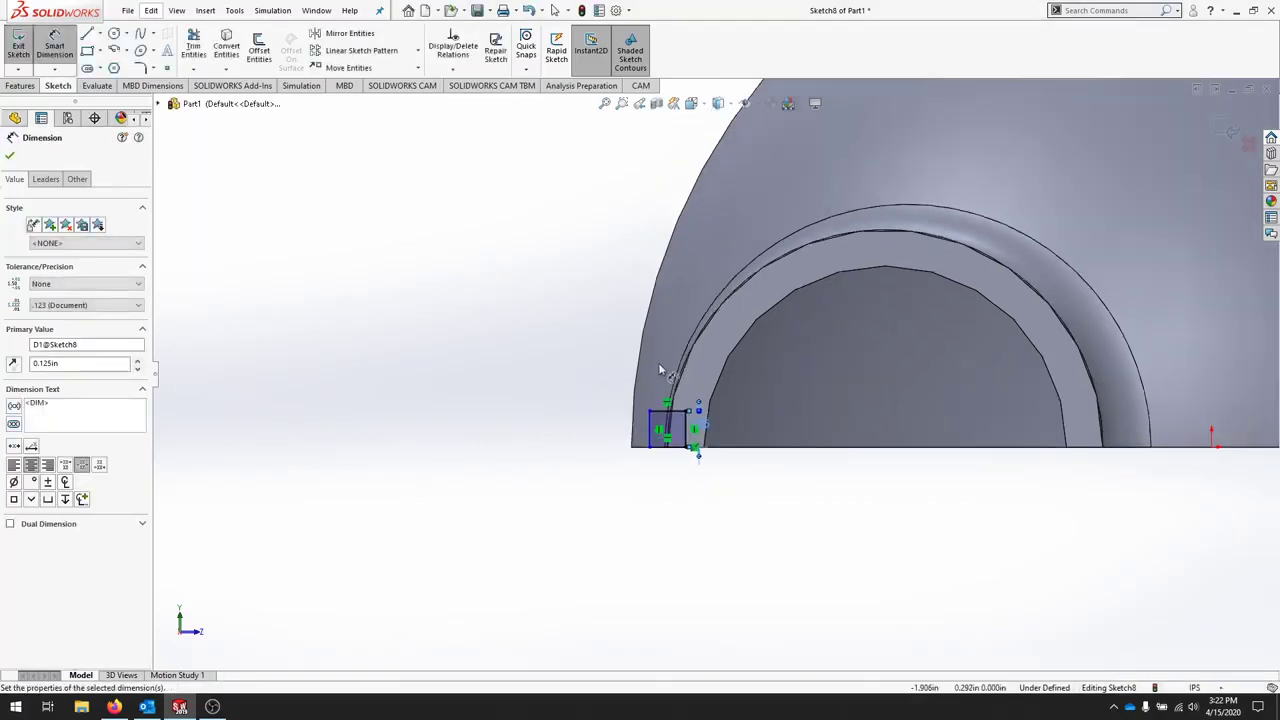
- Set the rectangle's horizontal width to 0.125 in and exit the sketch
{"action": "scroll", "coordinate": [677, 420], "scroll_direction": "down", "scroll_amount": 3}
{"action": "left_click", "coordinate": [679, 396]}
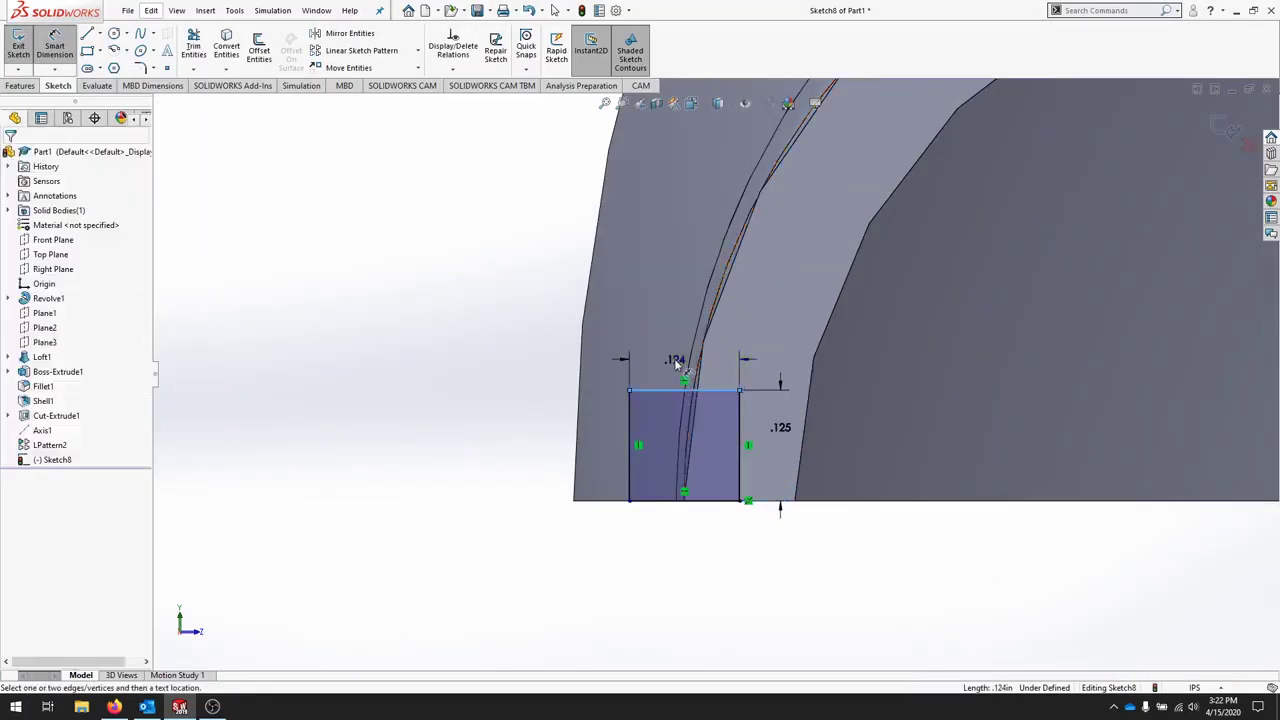
{"action": "left_click", "coordinate": [677, 362]}
{"action": "type", "text": ".125"}
{"action": "key", "text": "Return"}
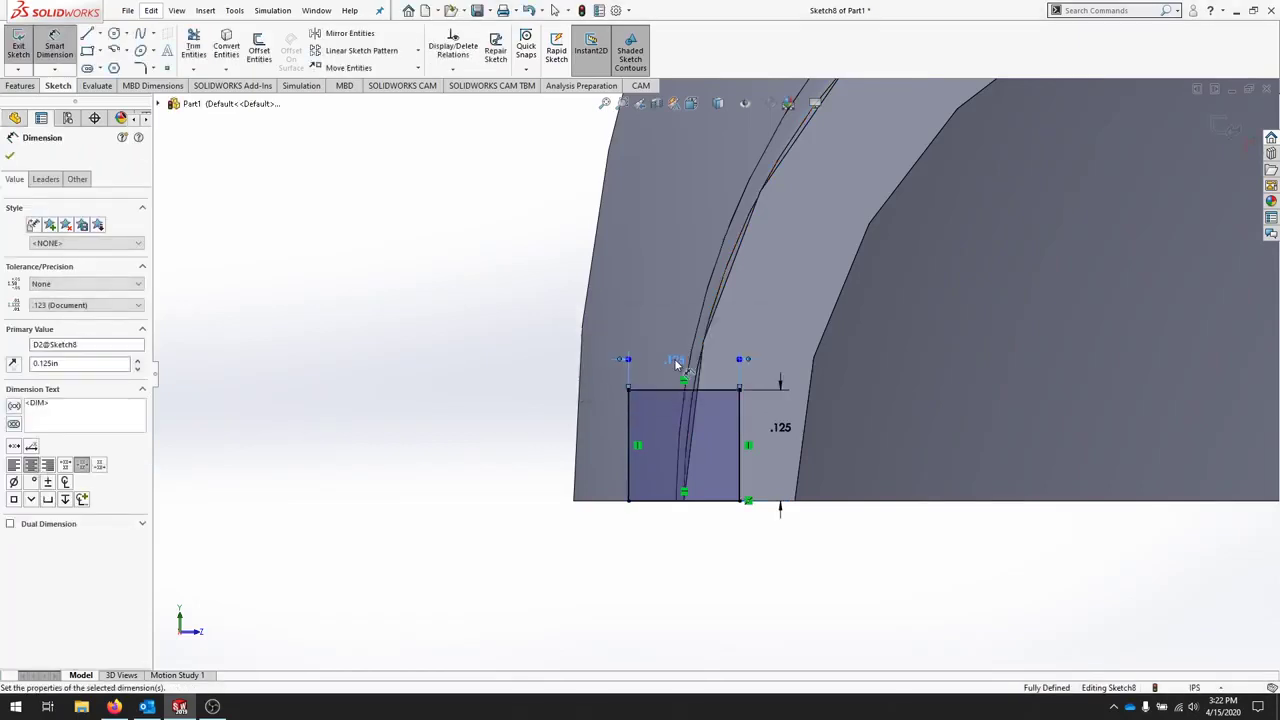
{"action": "scroll", "coordinate": [700, 510], "scroll_direction": "down", "scroll_amount": 2}
{"action": "scroll", "coordinate": [737, 427], "scroll_direction": "up", "scroll_amount": 4}
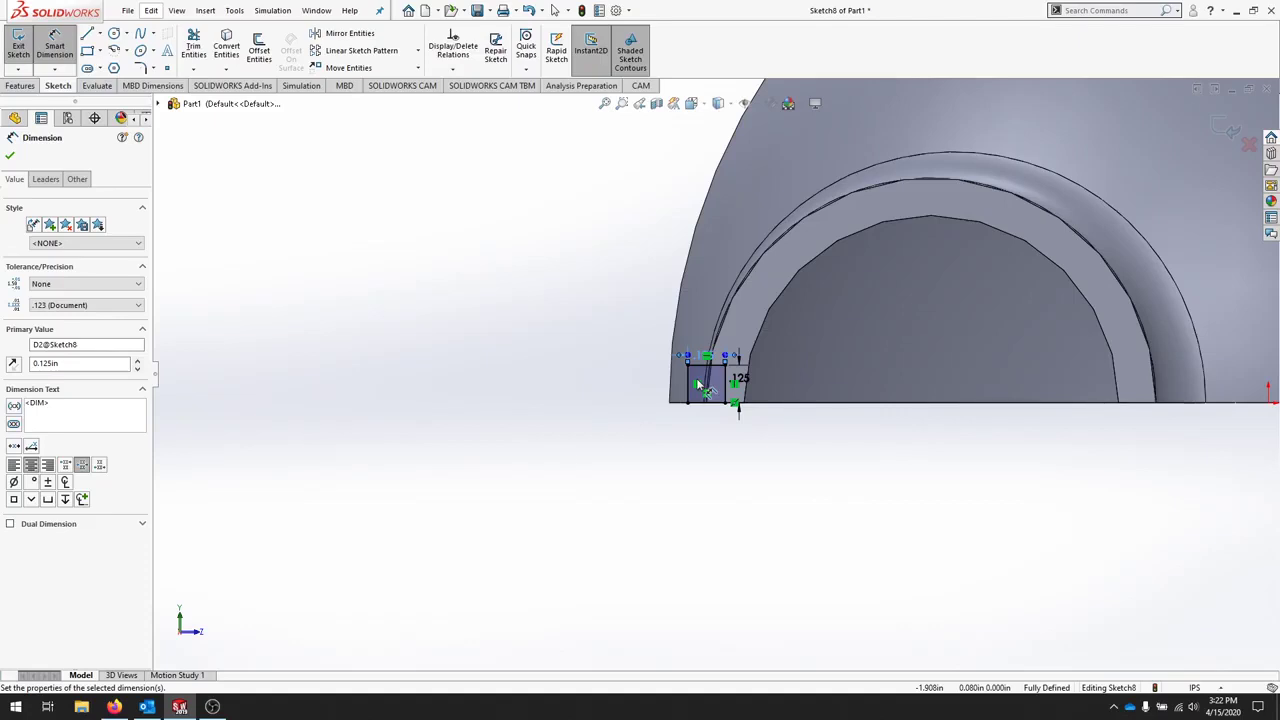
{"action": "key", "text": "Escape"}
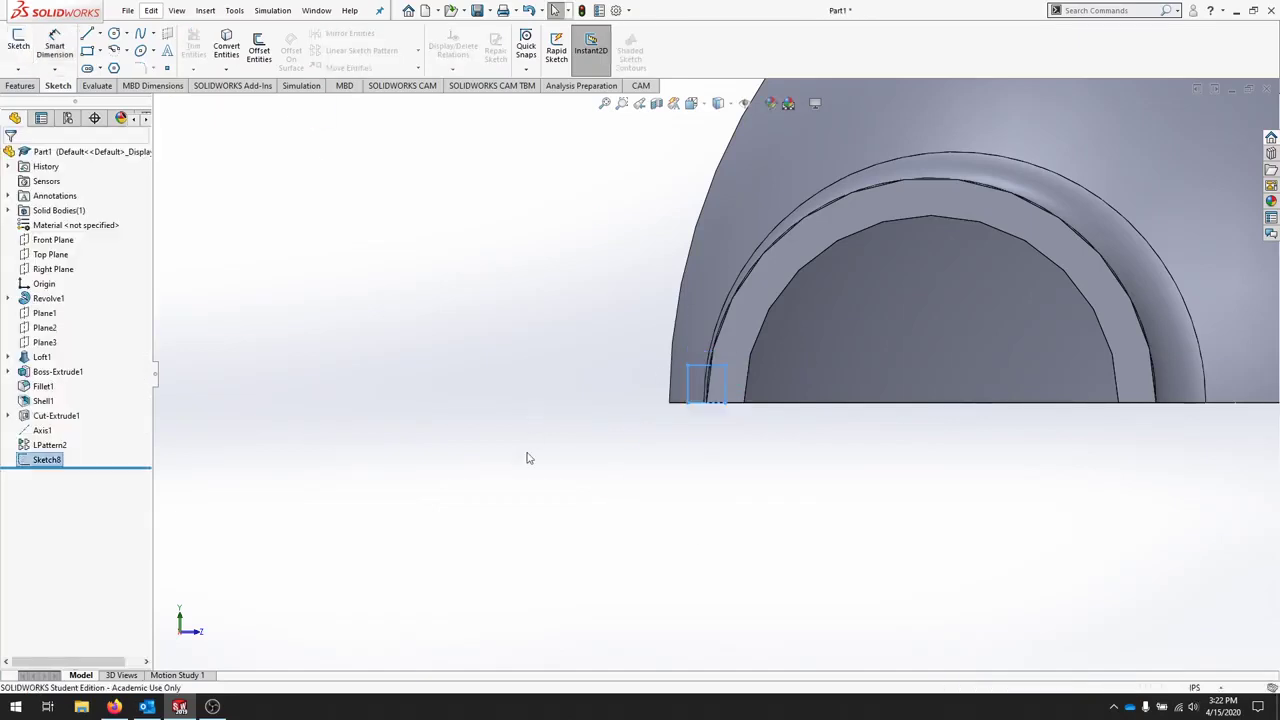
{"action": "left_click", "coordinate": [289, 398]}
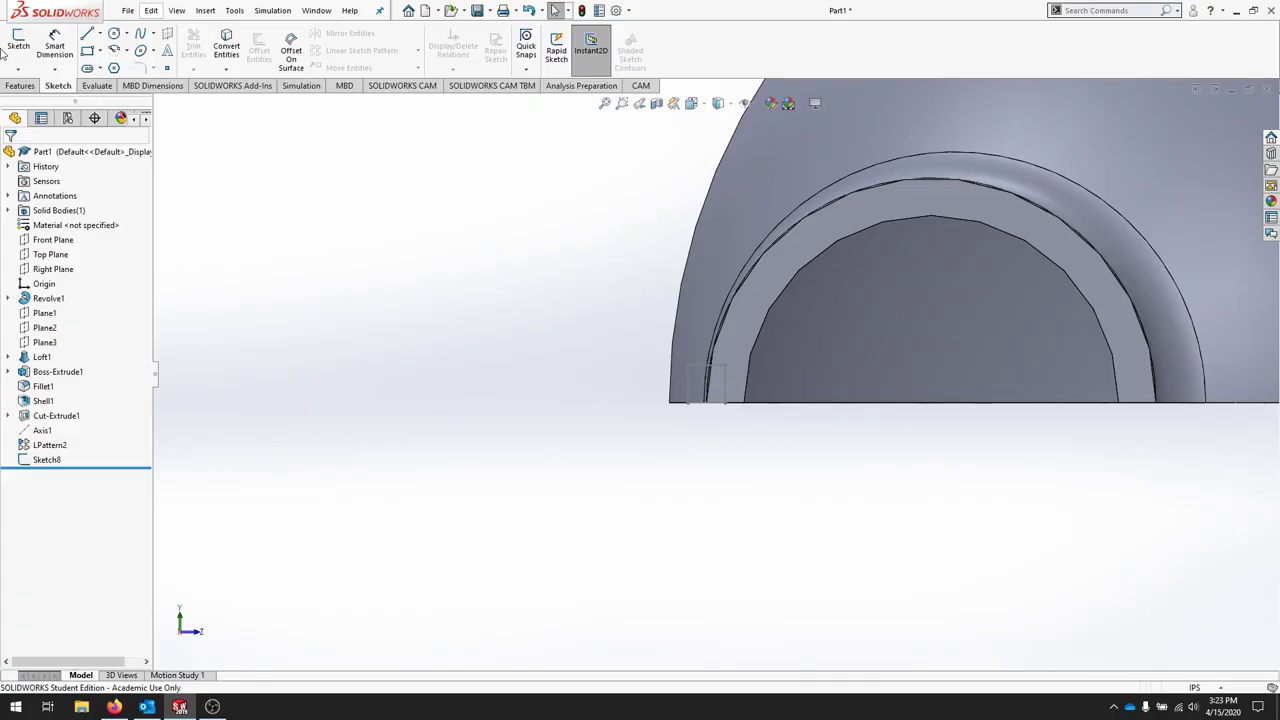
- Start a Swept Cut with the rectangle Sketch8 as the sketch profile
{"action": "left_click", "coordinate": [32, 88]}
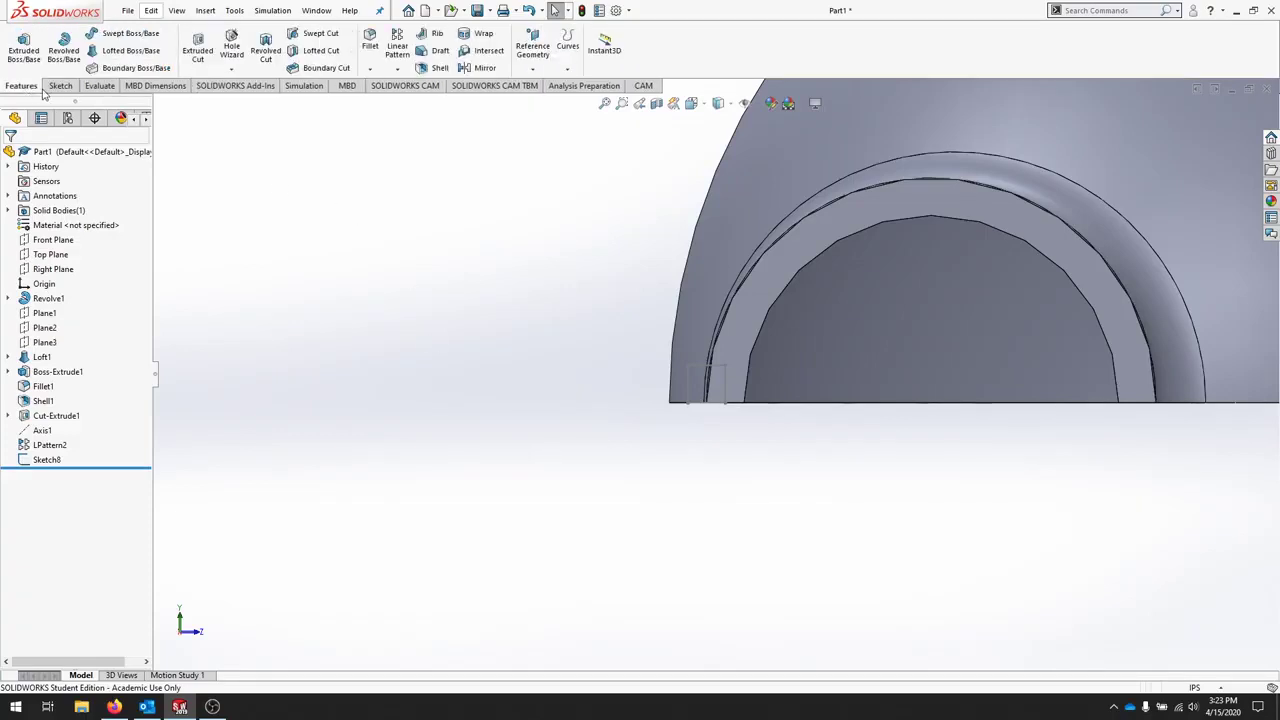
{"action": "left_click", "coordinate": [321, 34]}
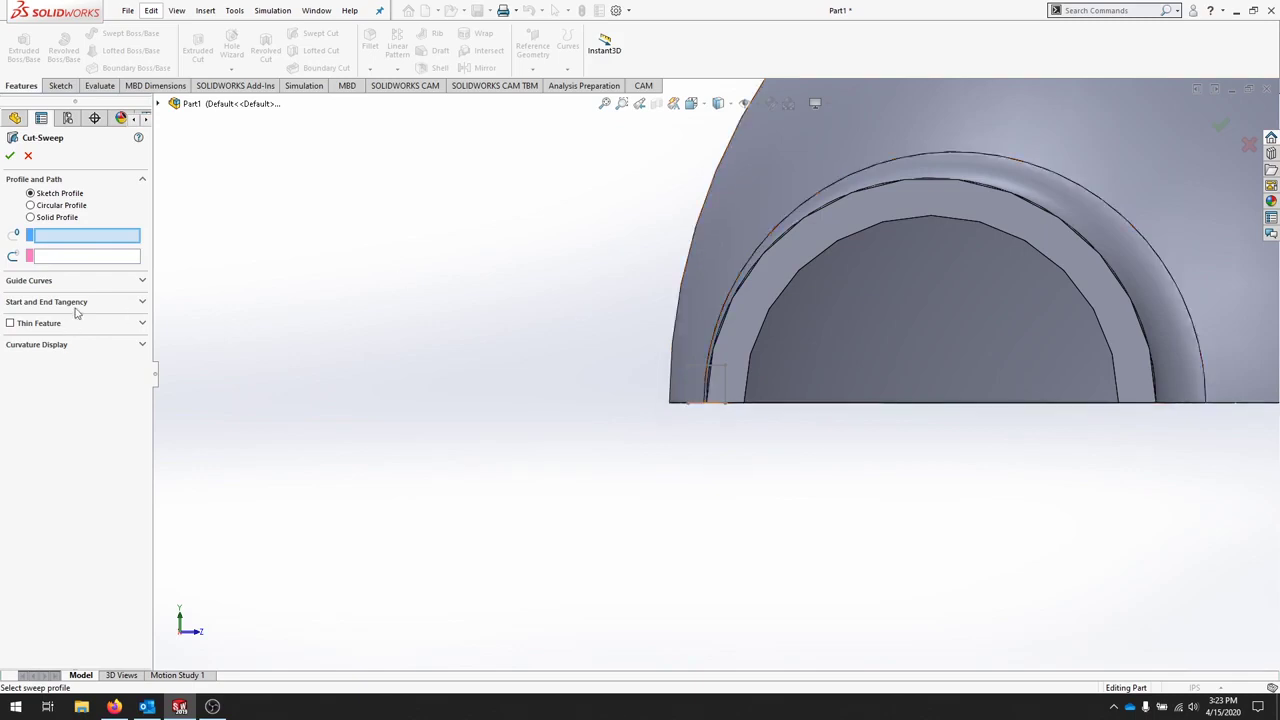
{"action": "left_click", "coordinate": [14, 118]}
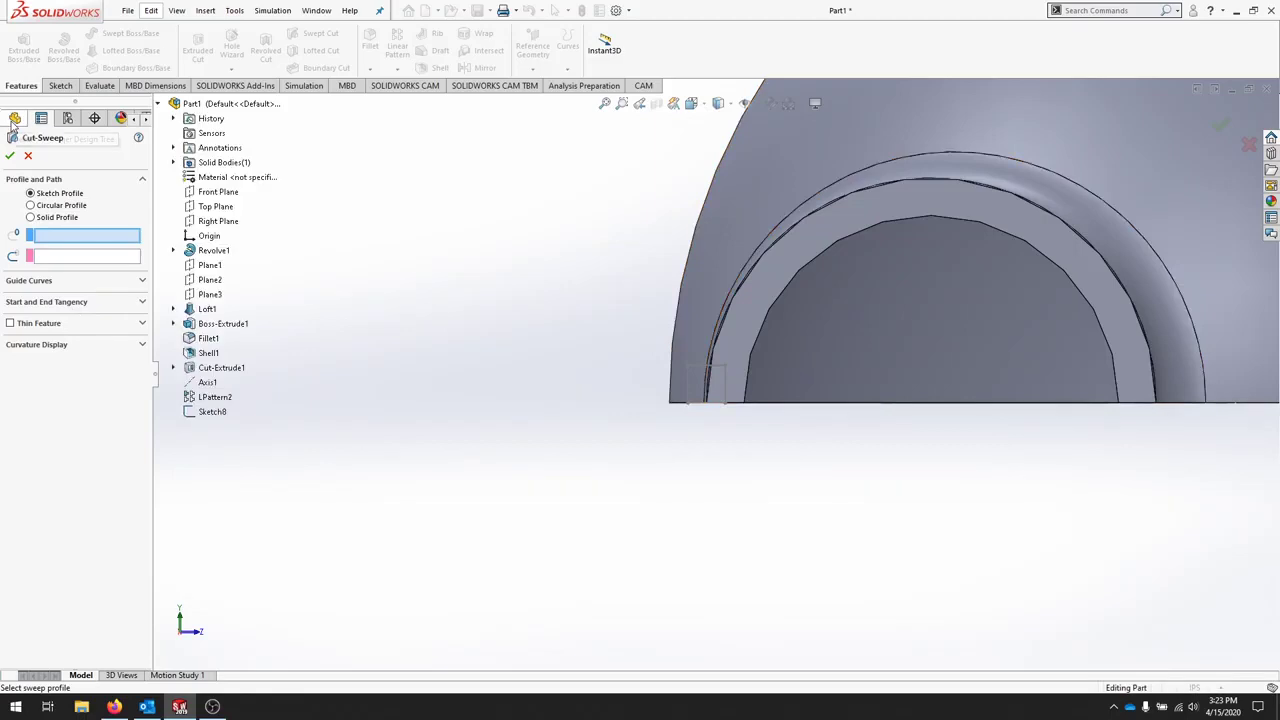
{"action": "left_click", "coordinate": [212, 411]}
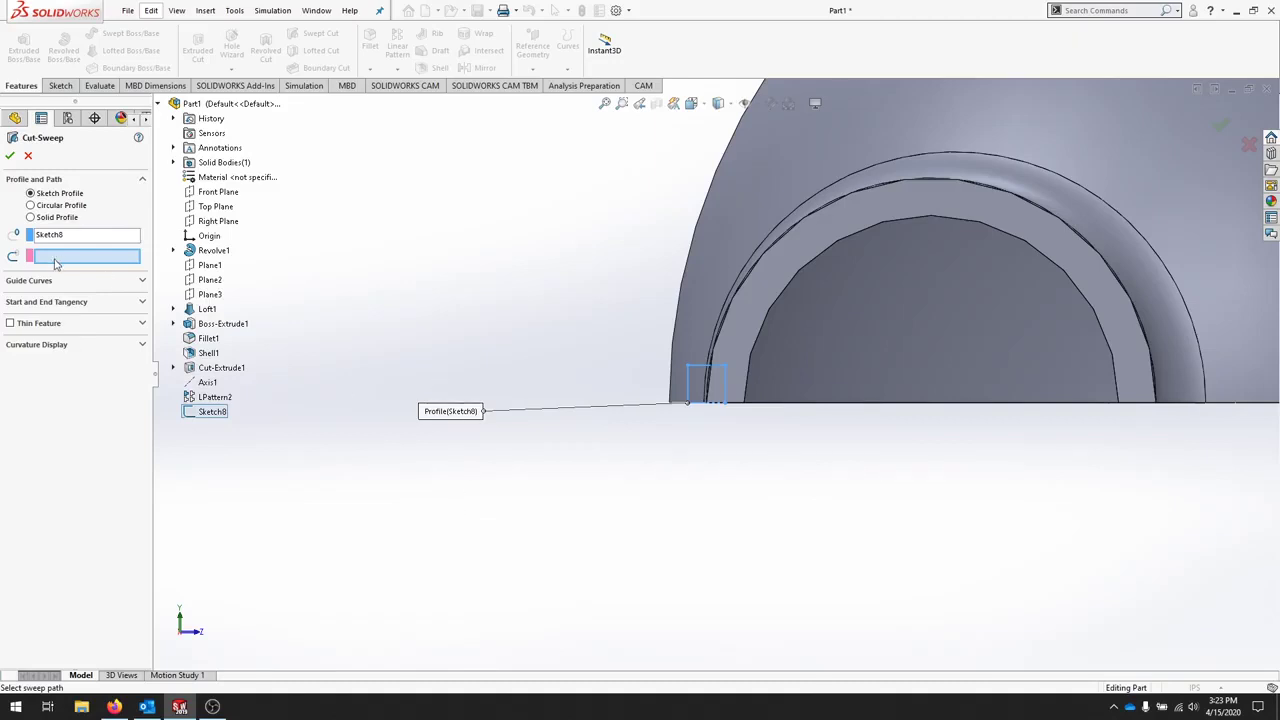
{"action": "middle_click_drag", "start_coordinate": [586, 260], "coordinate": [760, 497]}
{"action": "scroll", "coordinate": [749, 491], "scroll_direction": "up", "scroll_amount": 5}
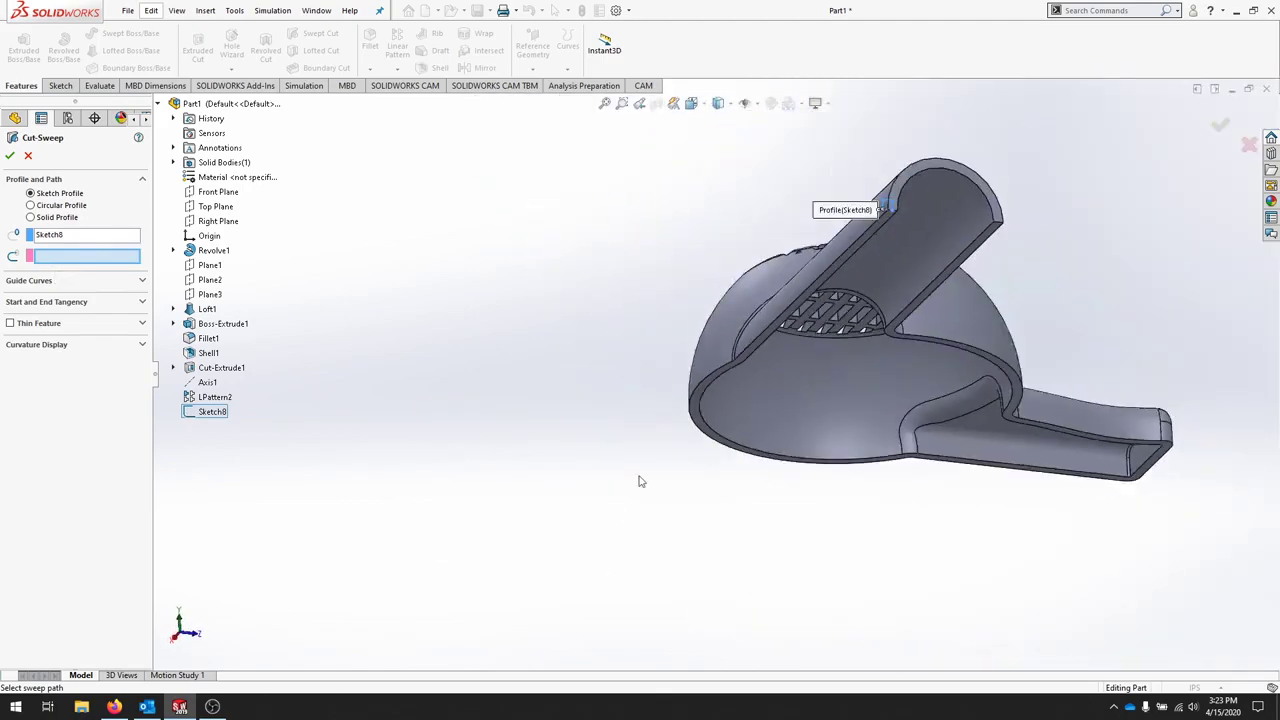
{"action": "scroll", "coordinate": [876, 246], "scroll_direction": "down", "scroll_amount": 3}
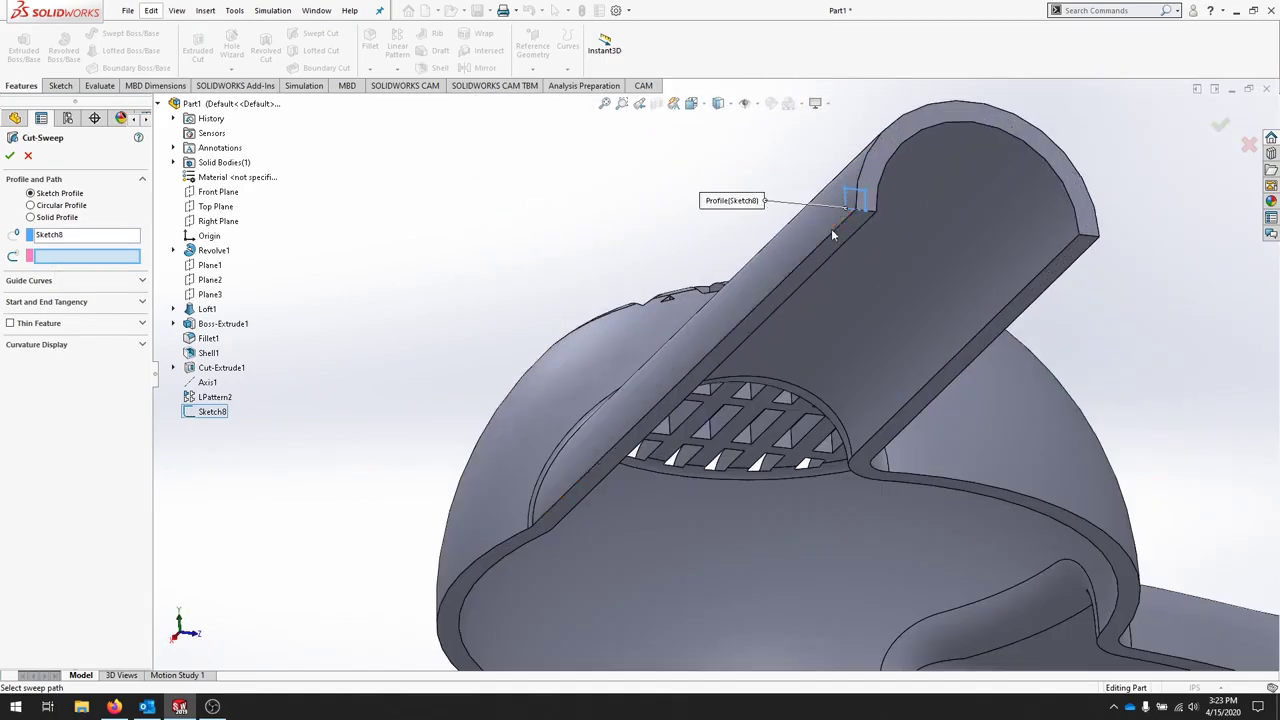
{"action": "left_click", "coordinate": [834, 236]}
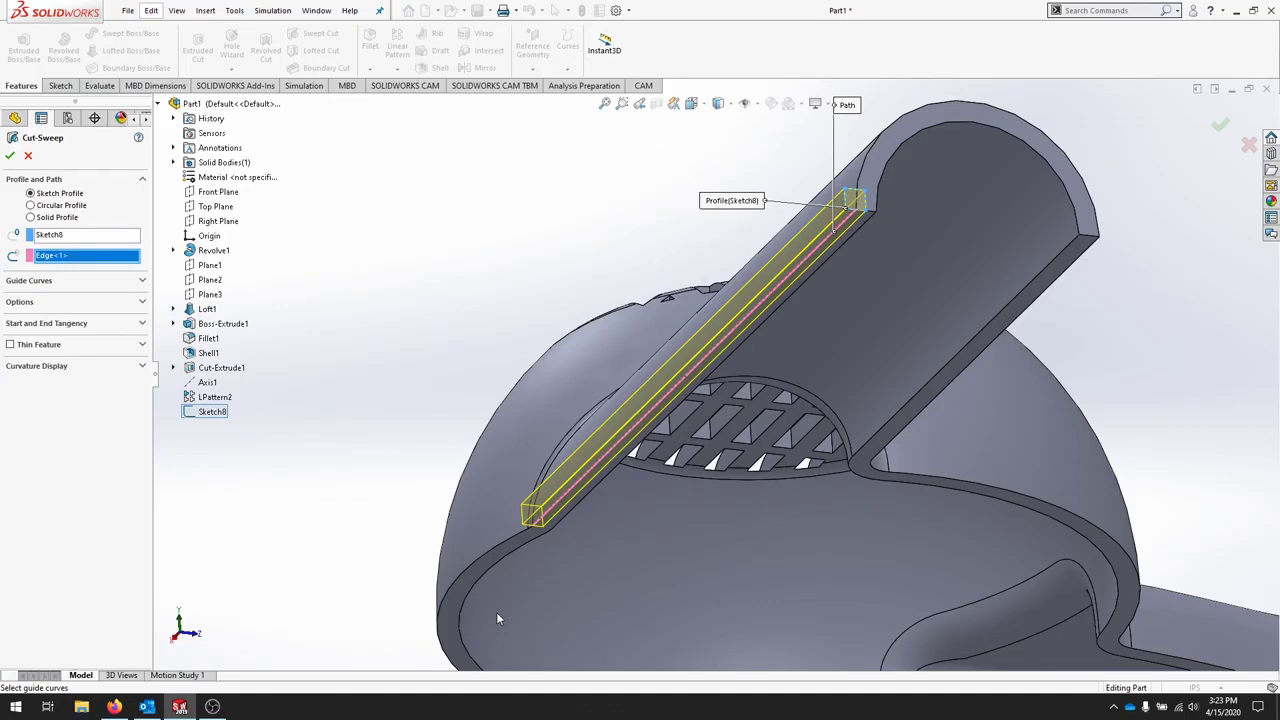
{"action": "right_click", "coordinate": [60, 258]}
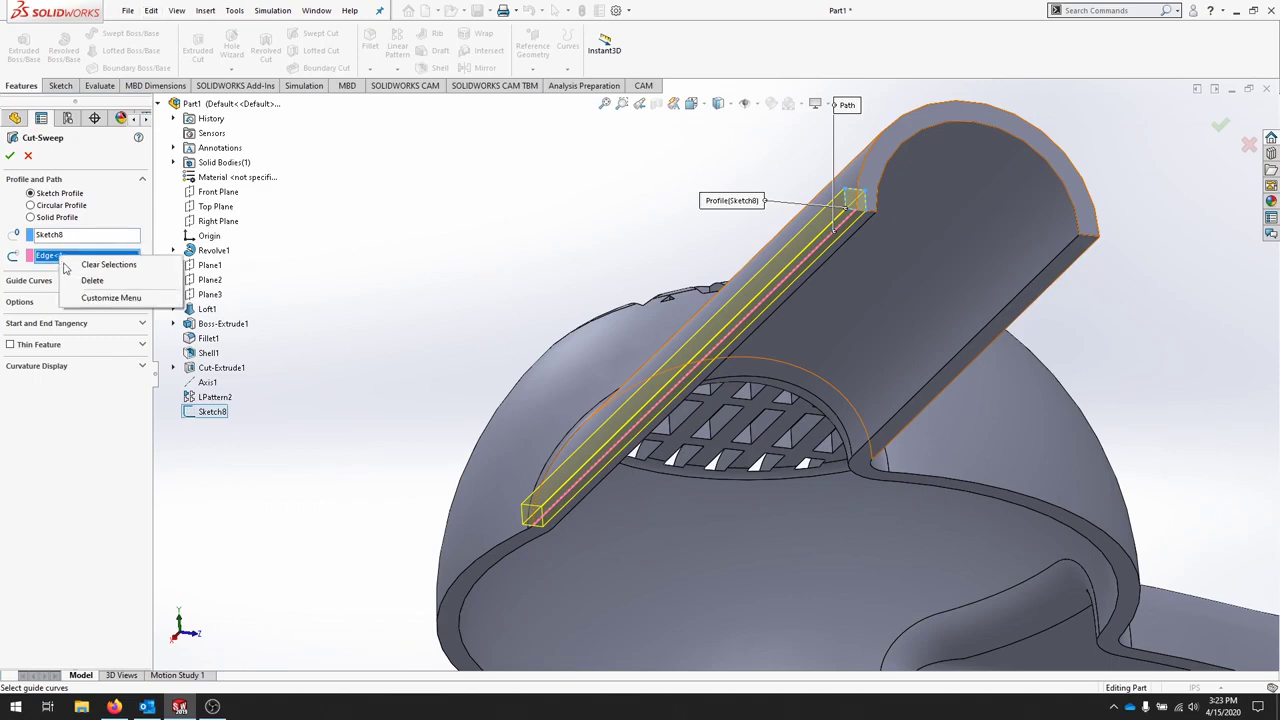
{"action": "left_click", "coordinate": [90, 276]}
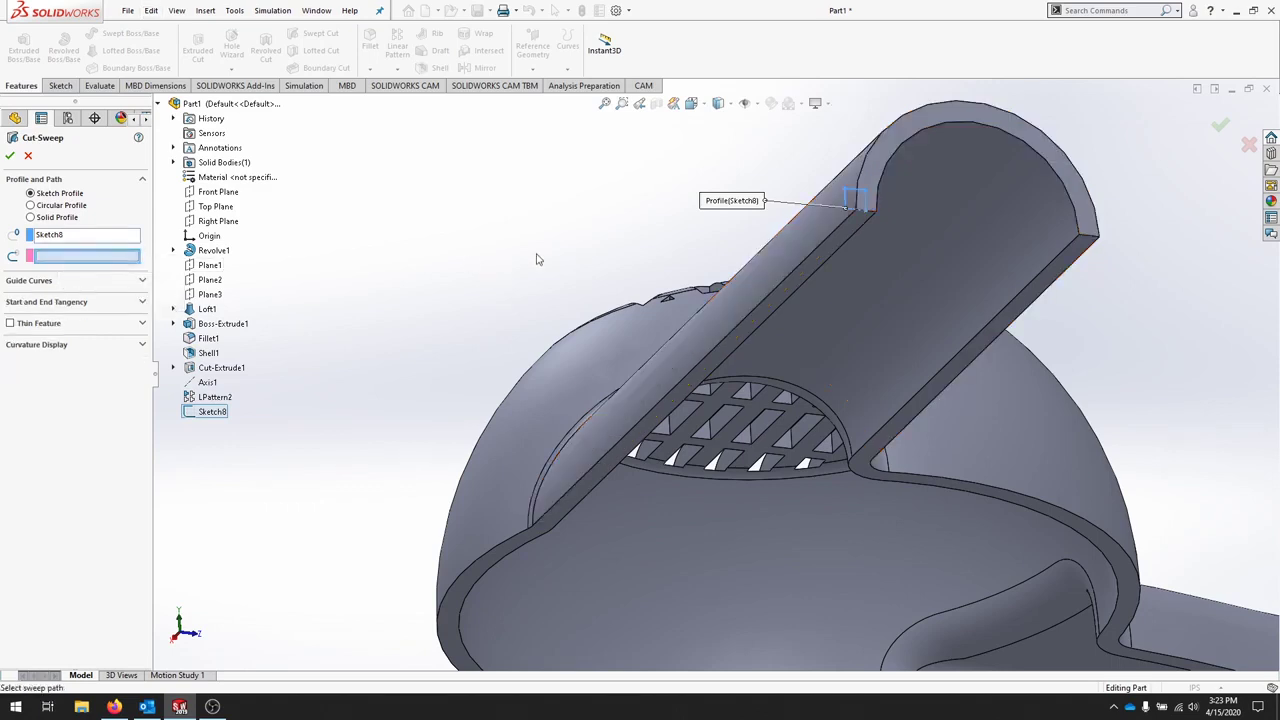
- Use the SelectionManager to set the tangent chain from the barrel's outer bottom edge as an open-group path, and create the swept cut
{"action": "right_click", "coordinate": [819, 238]}
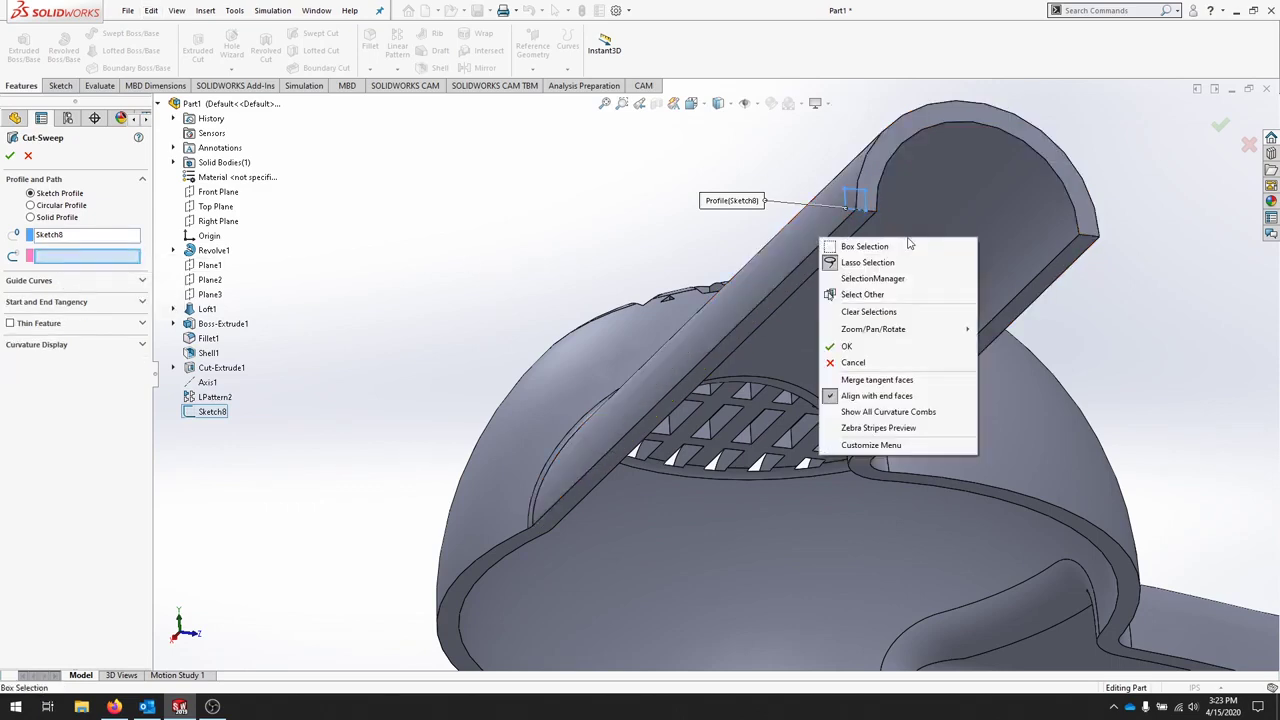
{"action": "left_click", "coordinate": [905, 279]}
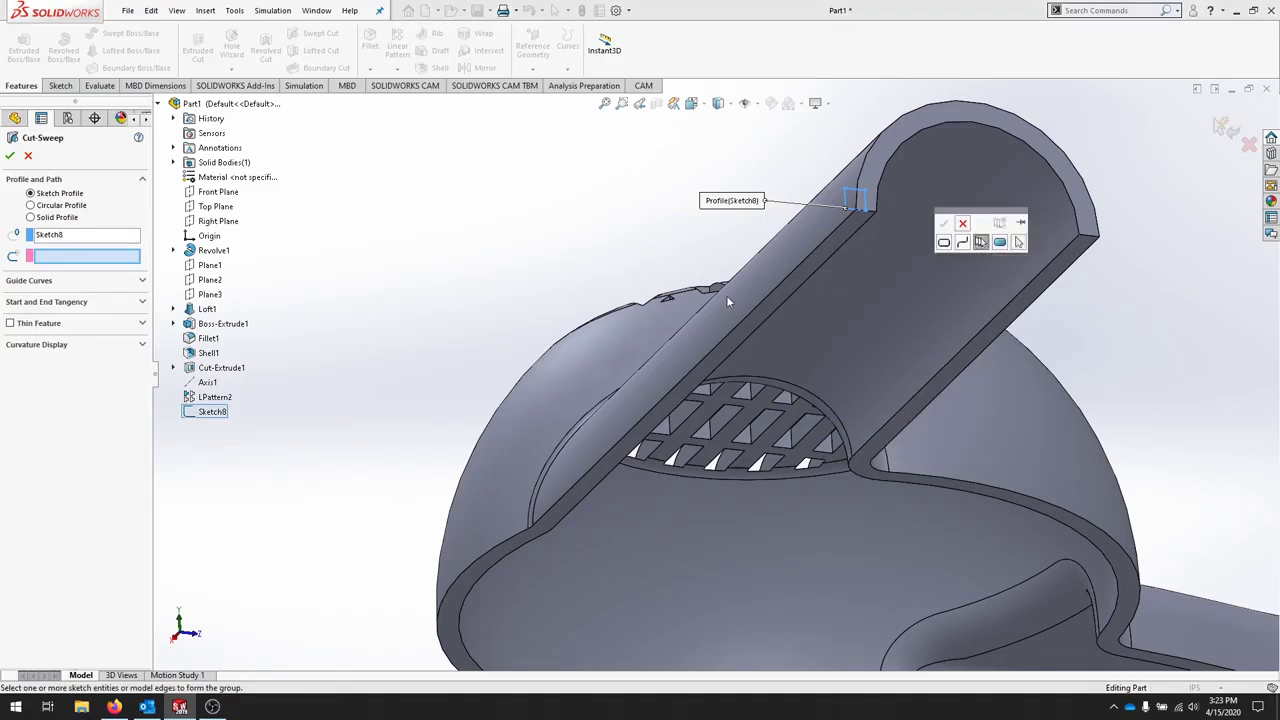
{"action": "left_click", "coordinate": [769, 292]}
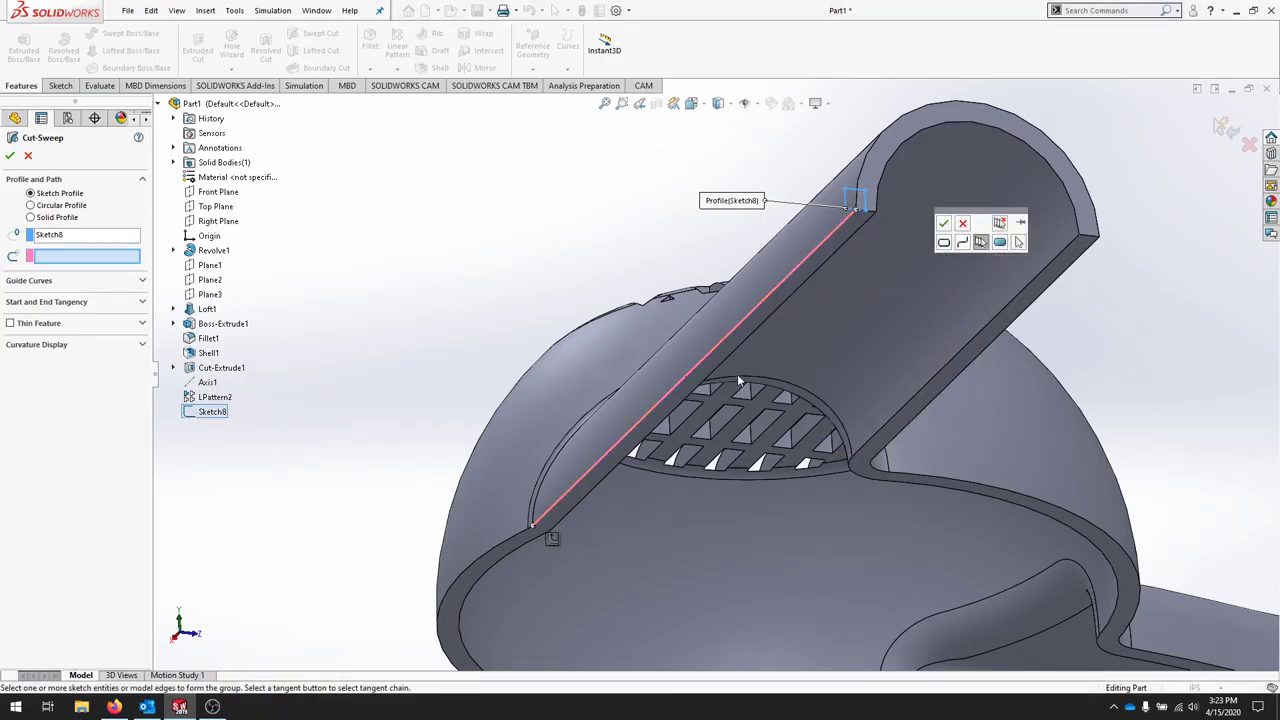
{"action": "scroll", "coordinate": [555, 540], "scroll_direction": "down", "scroll_amount": 3}
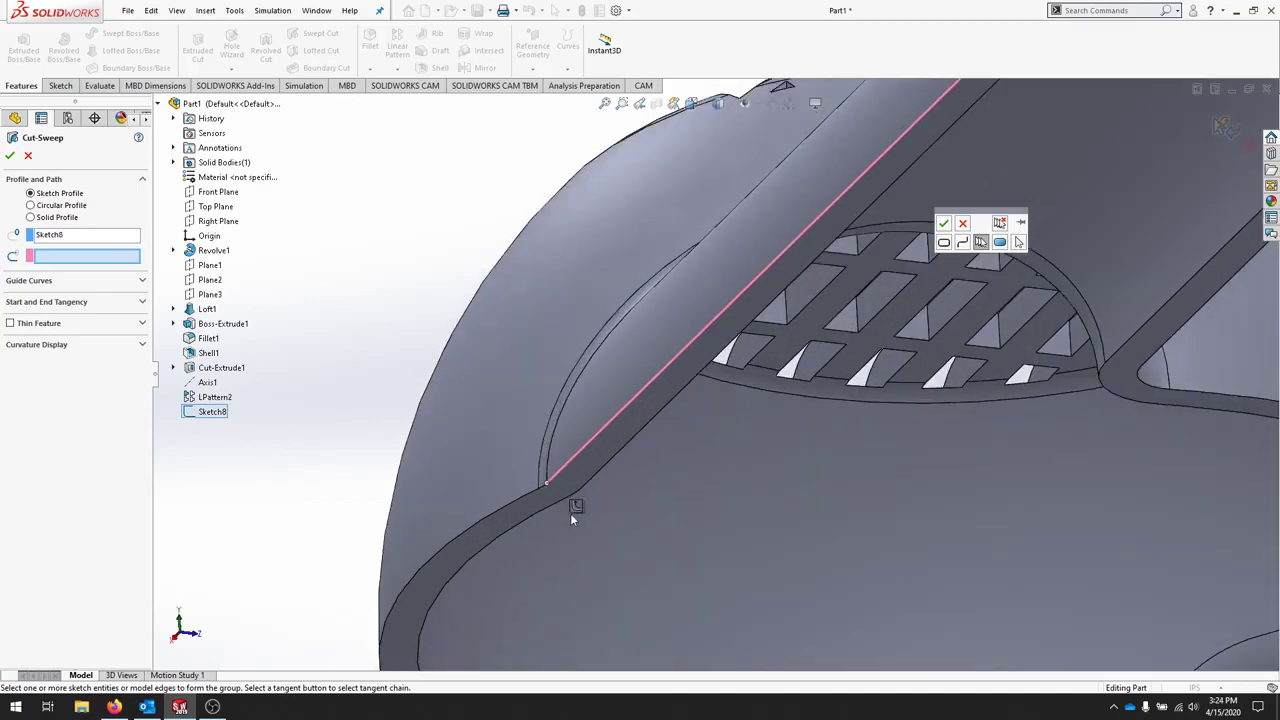
{"action": "left_click", "coordinate": [576, 508]}
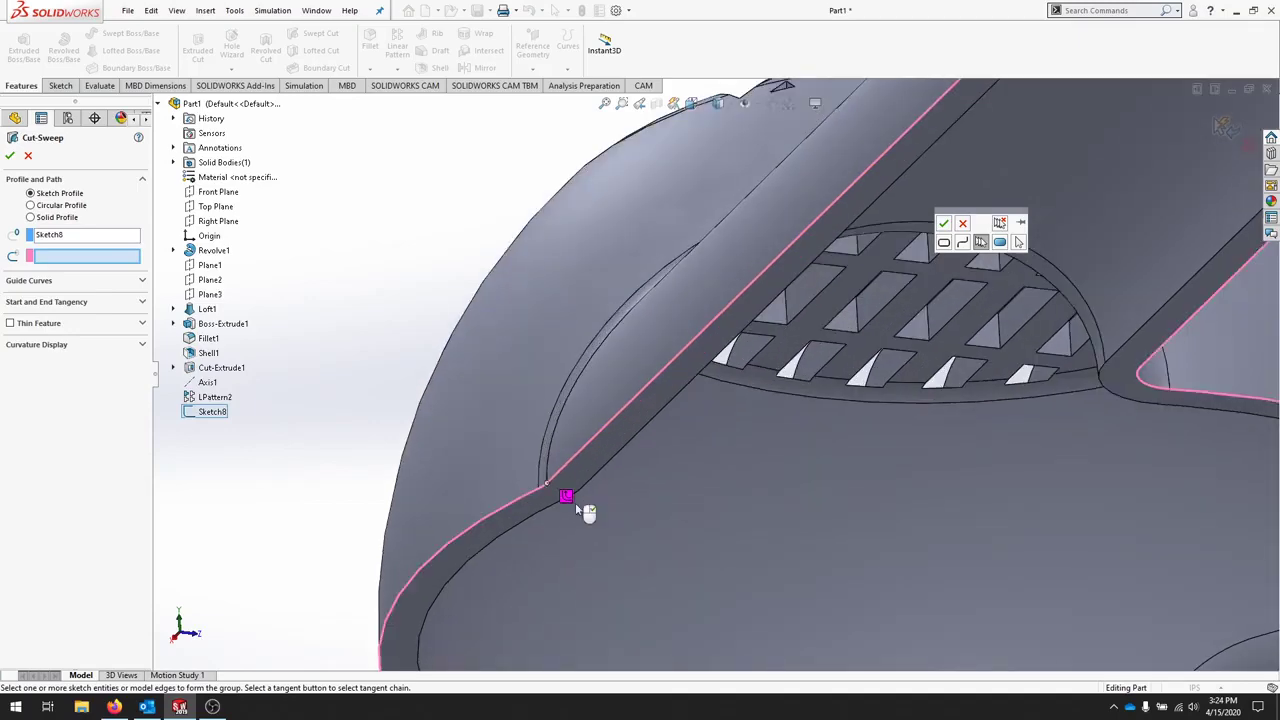
{"action": "key", "text": "f"}
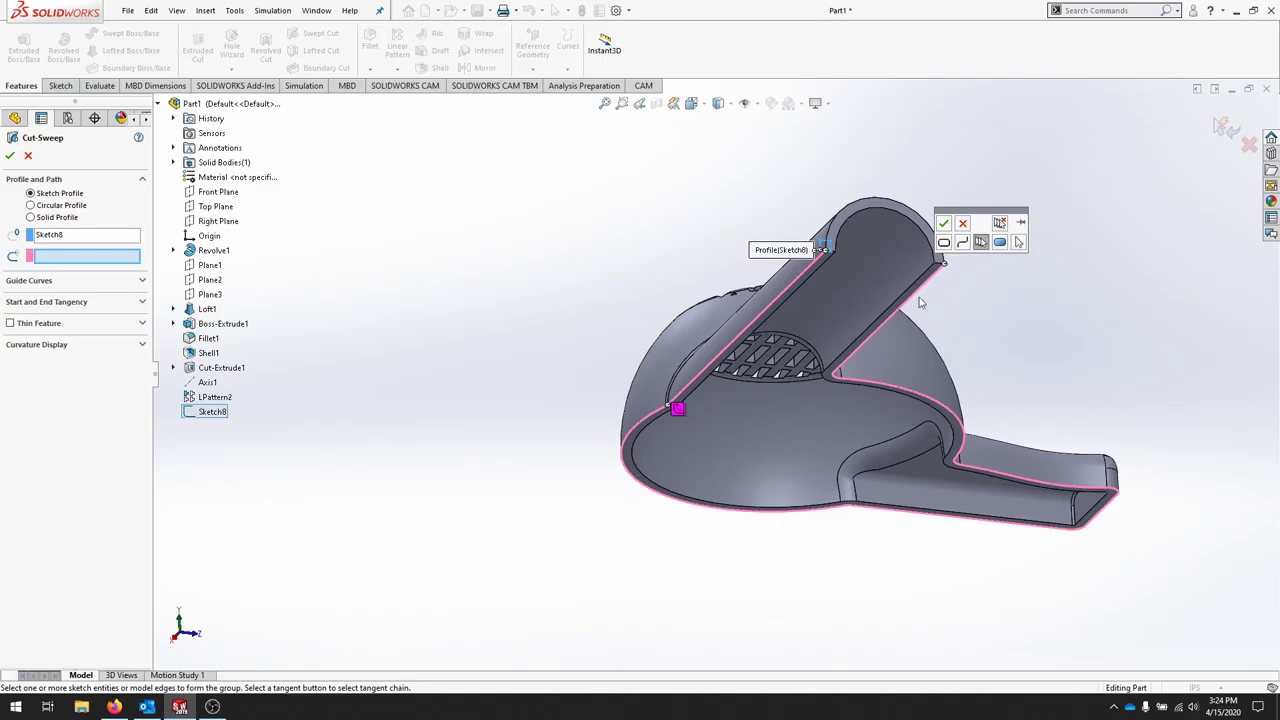
{"action": "left_click", "coordinate": [943, 223]}
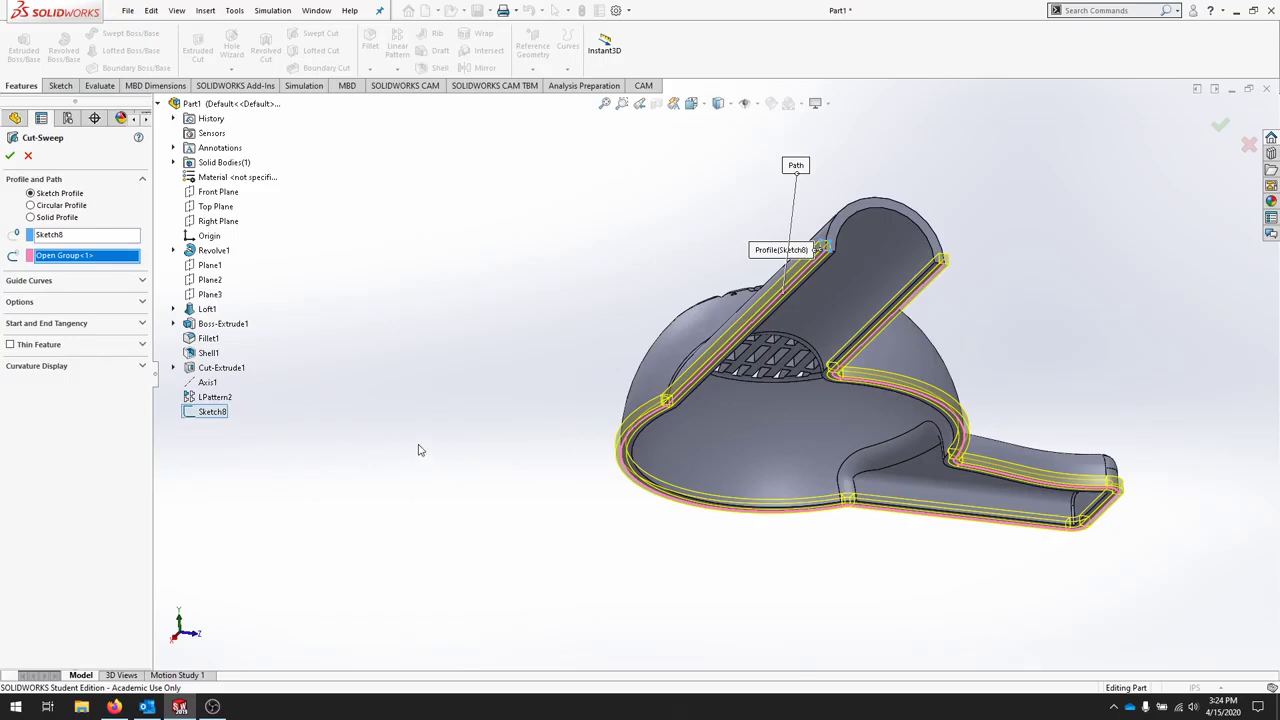
{"action": "left_click", "coordinate": [10, 155]}
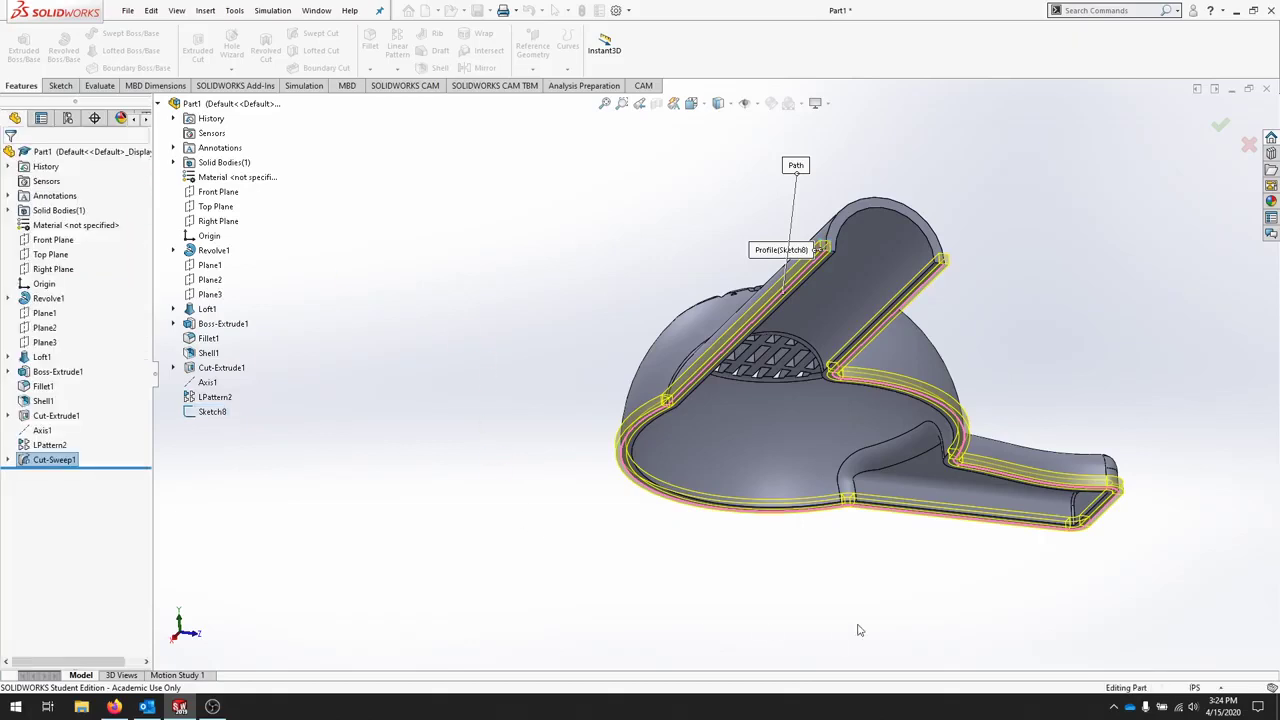
- Save the part as ch12Example in the SWPArts folder
{"action": "middle_click_drag", "start_coordinate": [1008, 257], "coordinate": [1080, 200]}
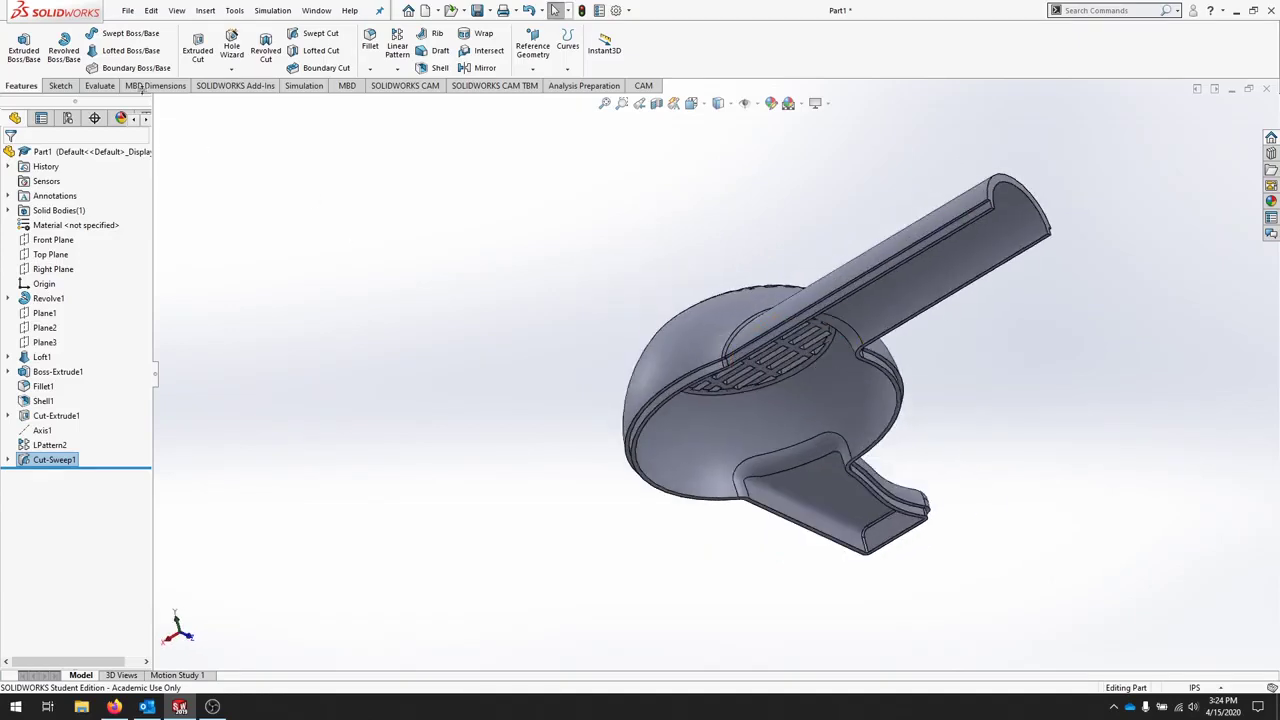
{"action": "left_click", "coordinate": [121, 10]}
{"action": "left_click", "coordinate": [194, 157]}
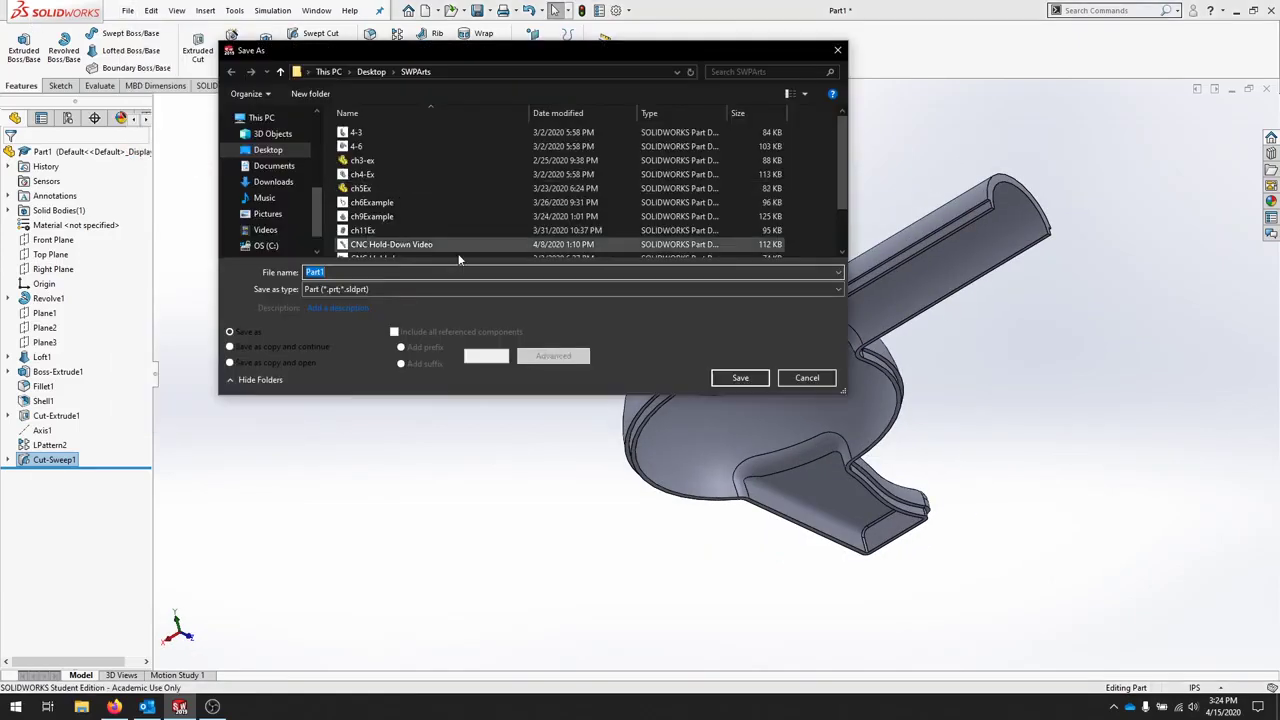
{"action": "type", "text": "ch12Exam"}
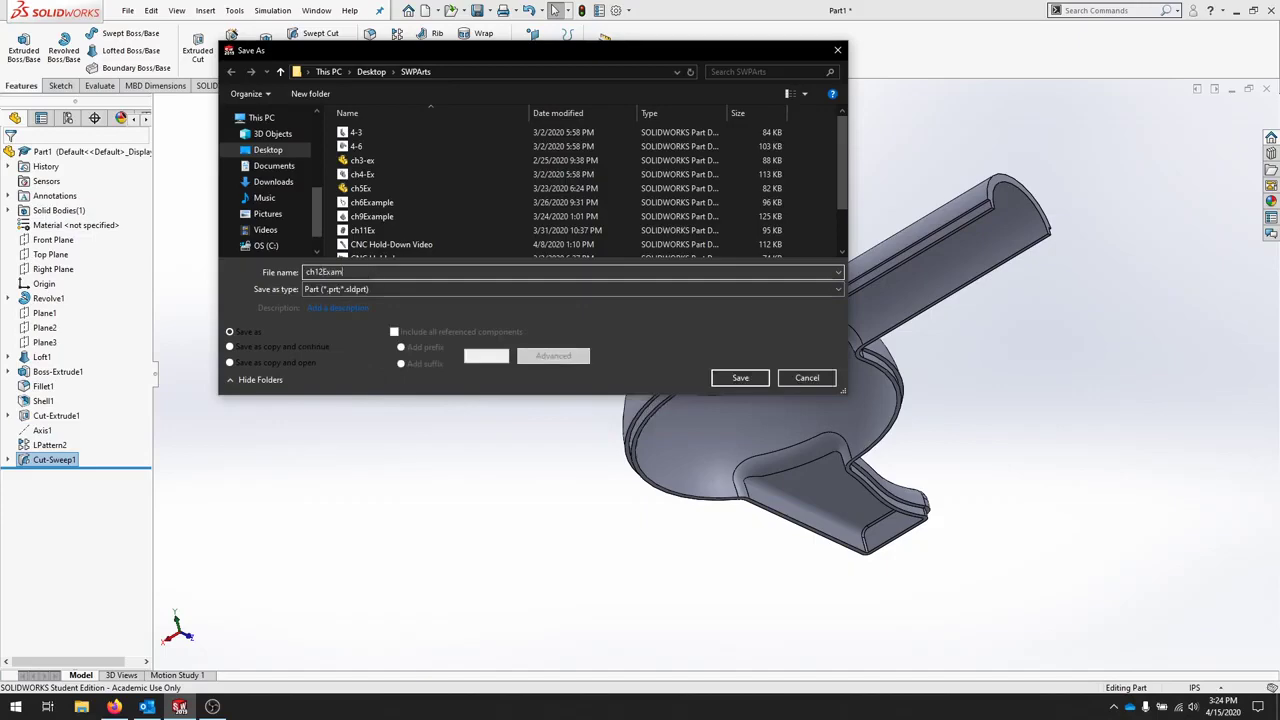
{"action": "type", "text": "ple"}
{"action": "left_click", "coordinate": [740, 377]}
{"action": "middle_click_drag", "start_coordinate": [752, 378], "coordinate": [866, 593]}
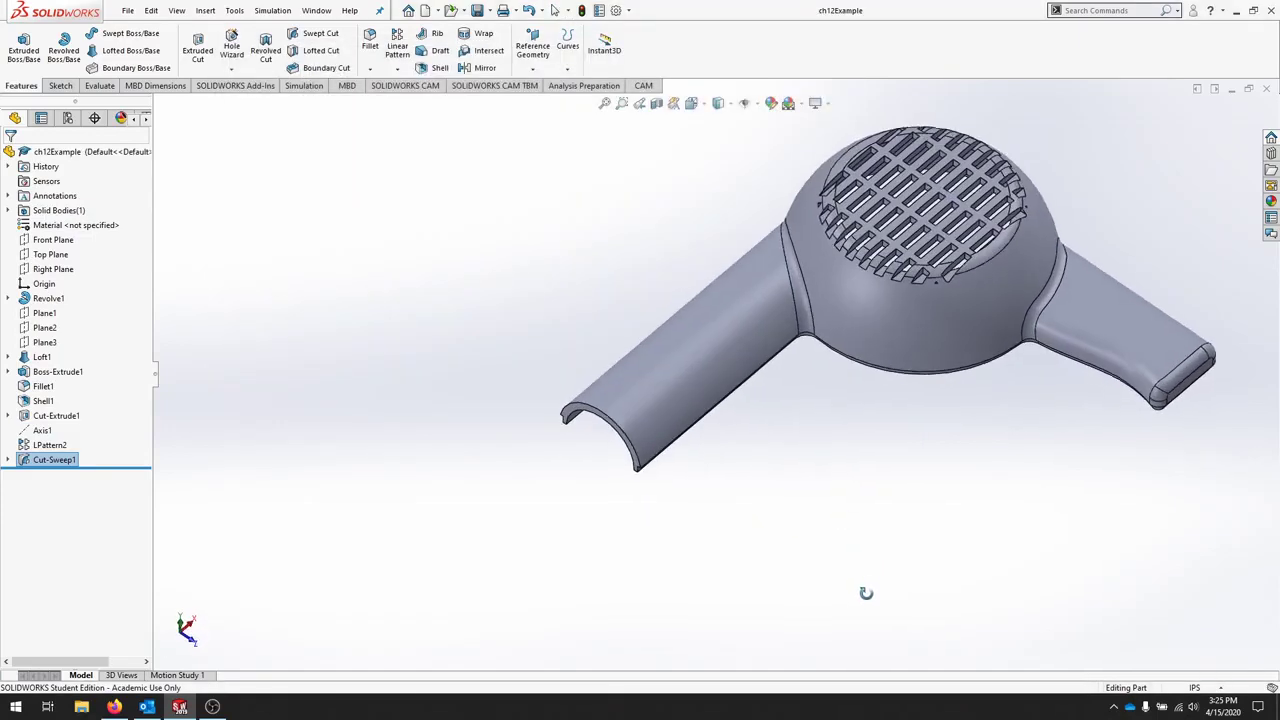
{"action": "middle_click_drag", "start_coordinate": [1138, 304], "coordinate": [991, 320]}
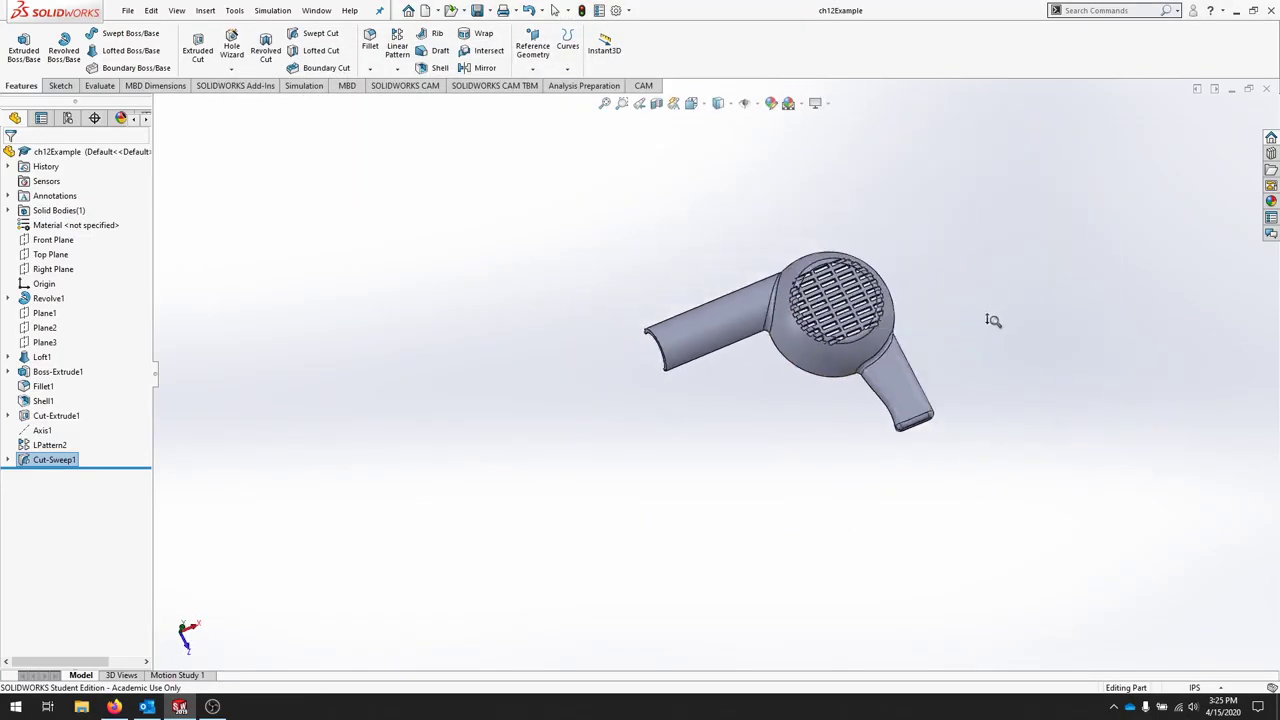
{"action": "key", "text": "ctrl+3"}
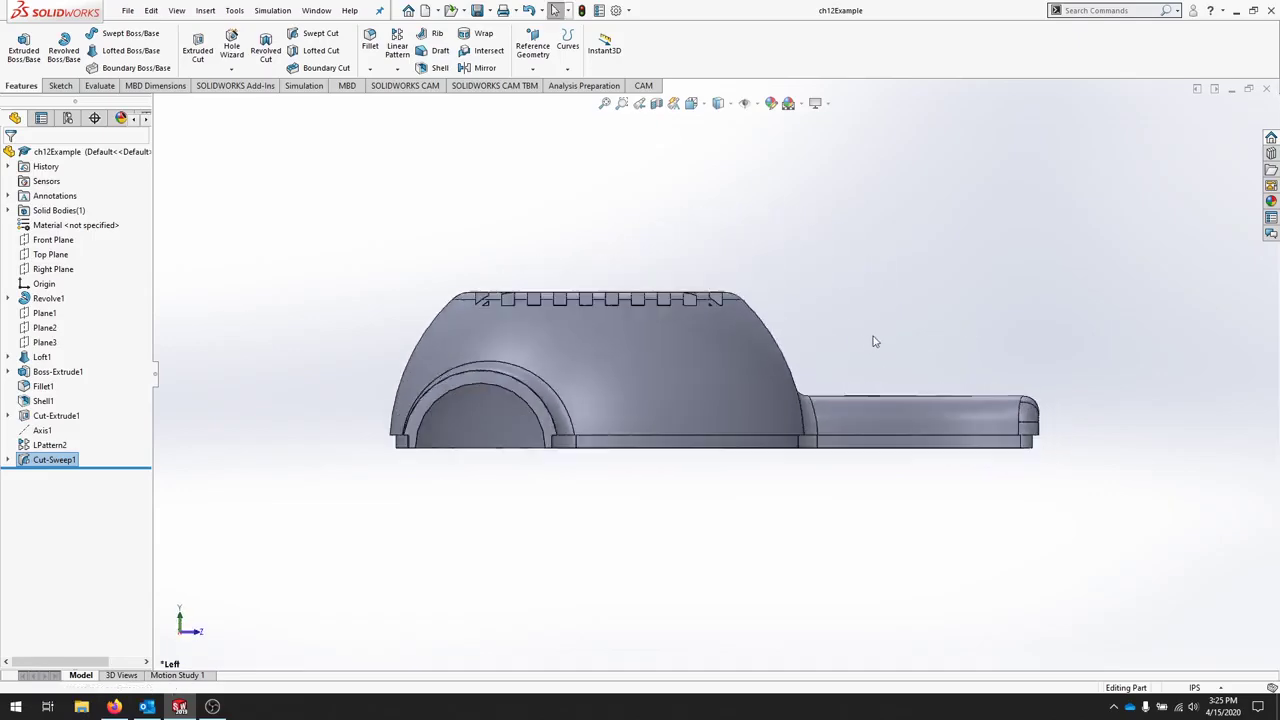
{"action": "middle_click_drag", "start_coordinate": [900, 277], "coordinate": [837, 441]}
{"action": "scroll", "coordinate": [908, 260], "scroll_direction": "up", "scroll_amount": 2}
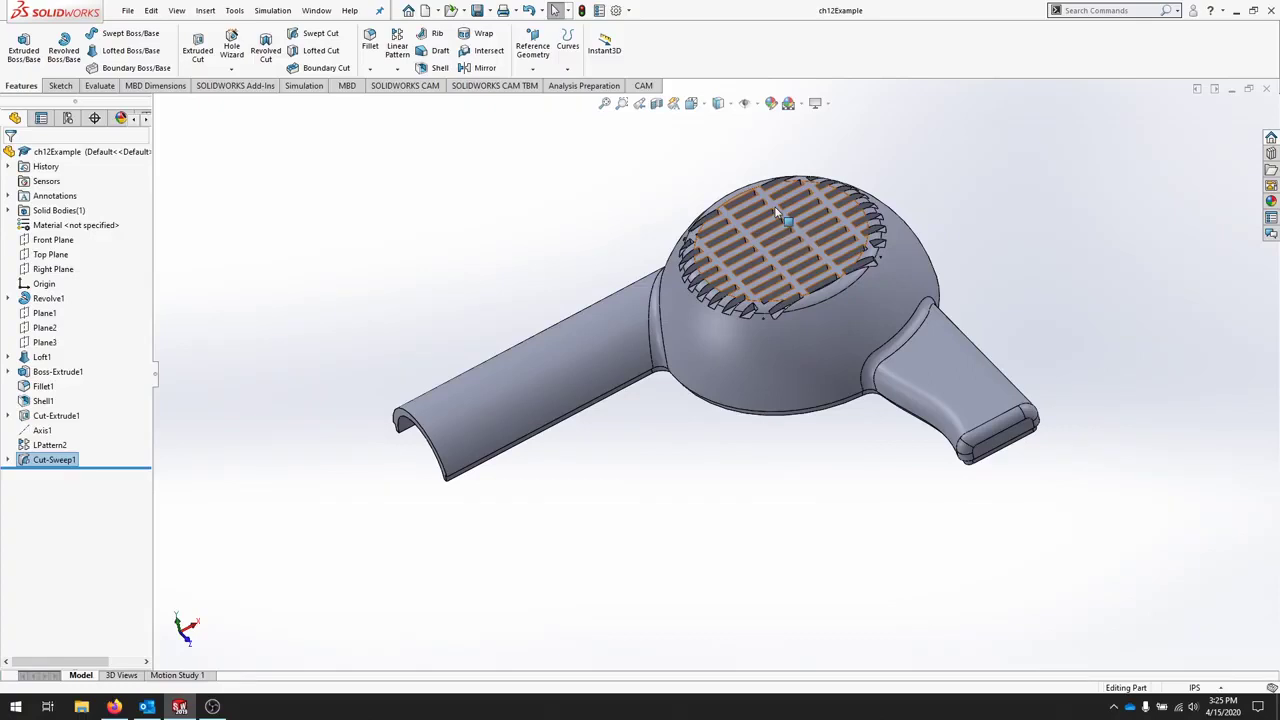
- Activate the PhotoView 360 add-in for the current session
{"action": "left_click", "coordinate": [235, 11]}
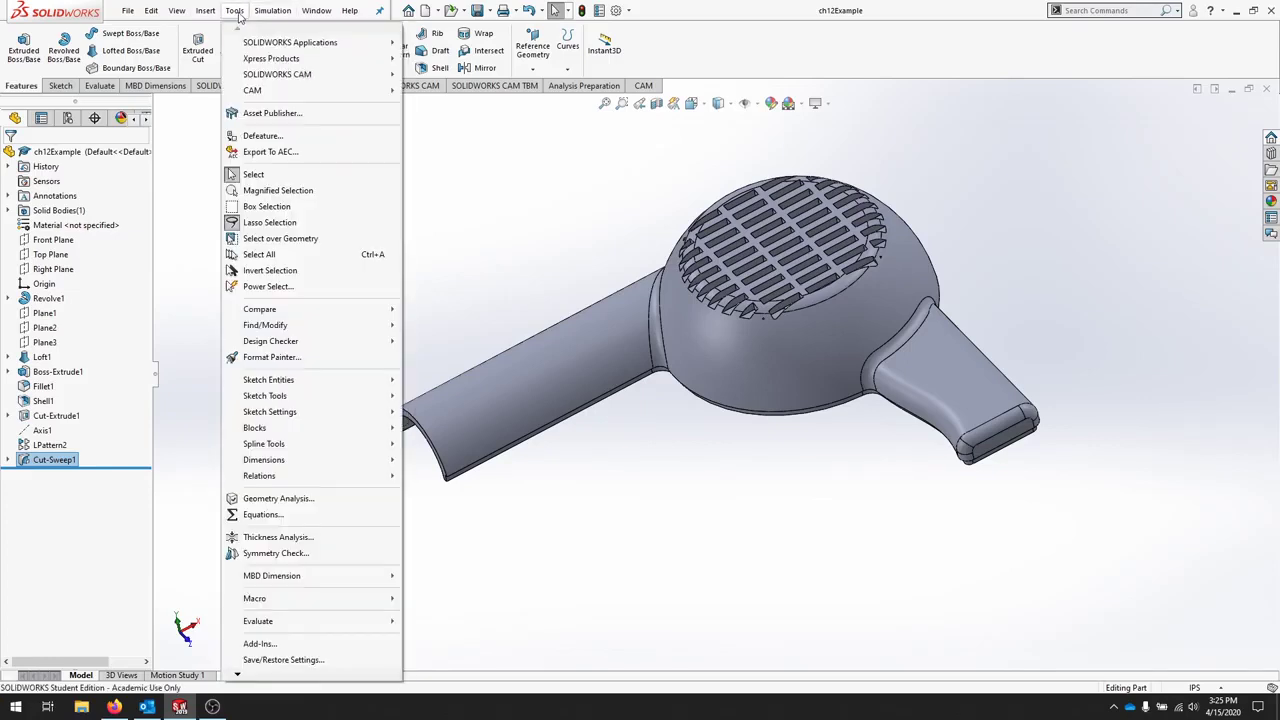
{"action": "left_click", "coordinate": [278, 645]}
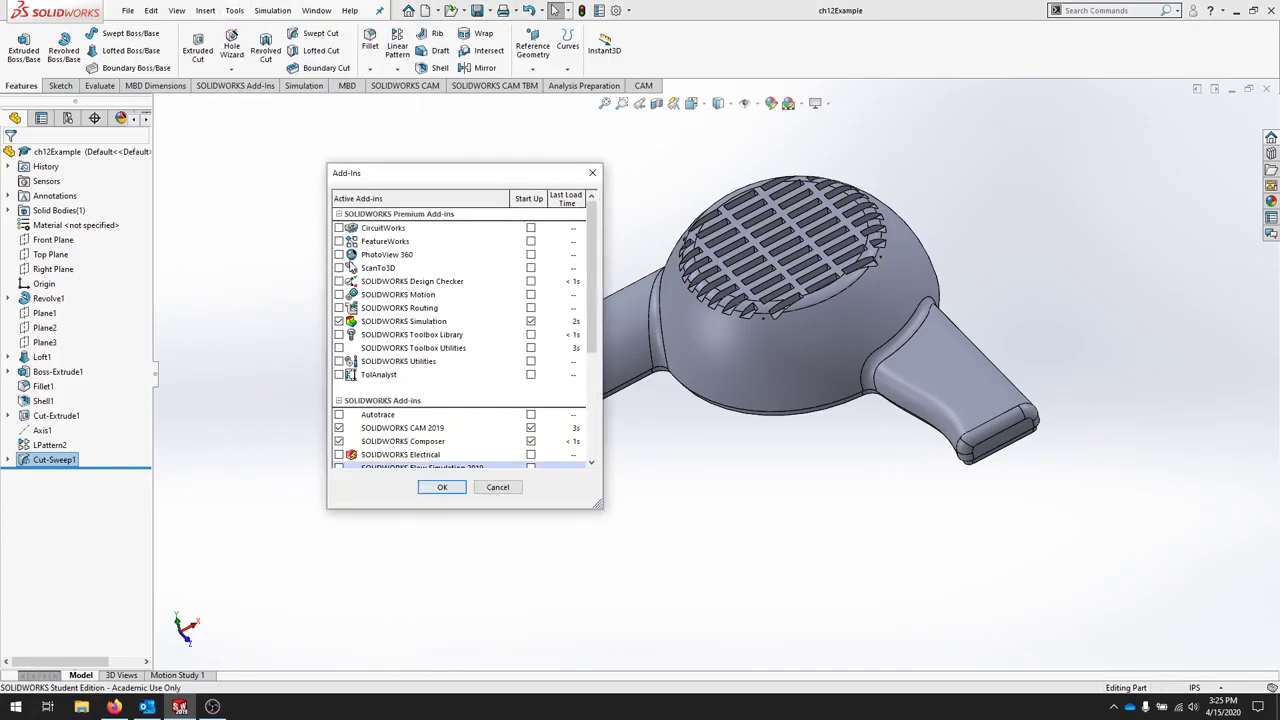
{"action": "left_click", "coordinate": [339, 255]}
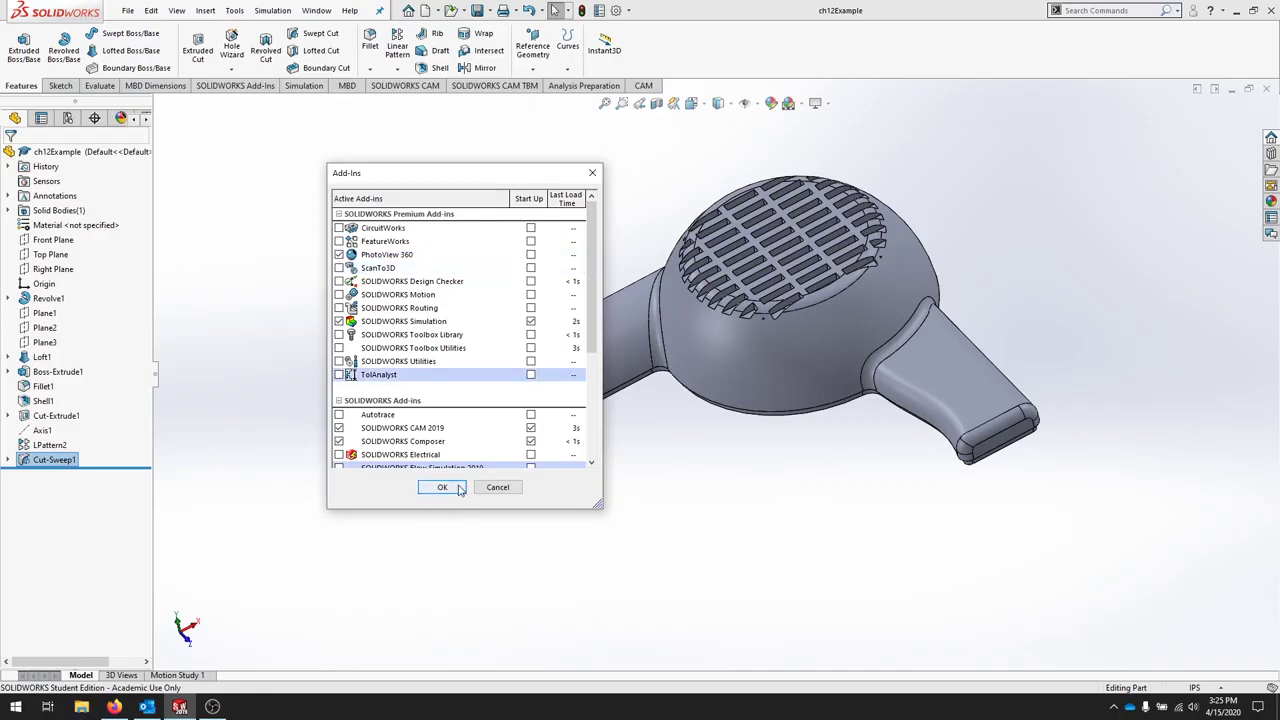
{"action": "left_click", "coordinate": [445, 488]}
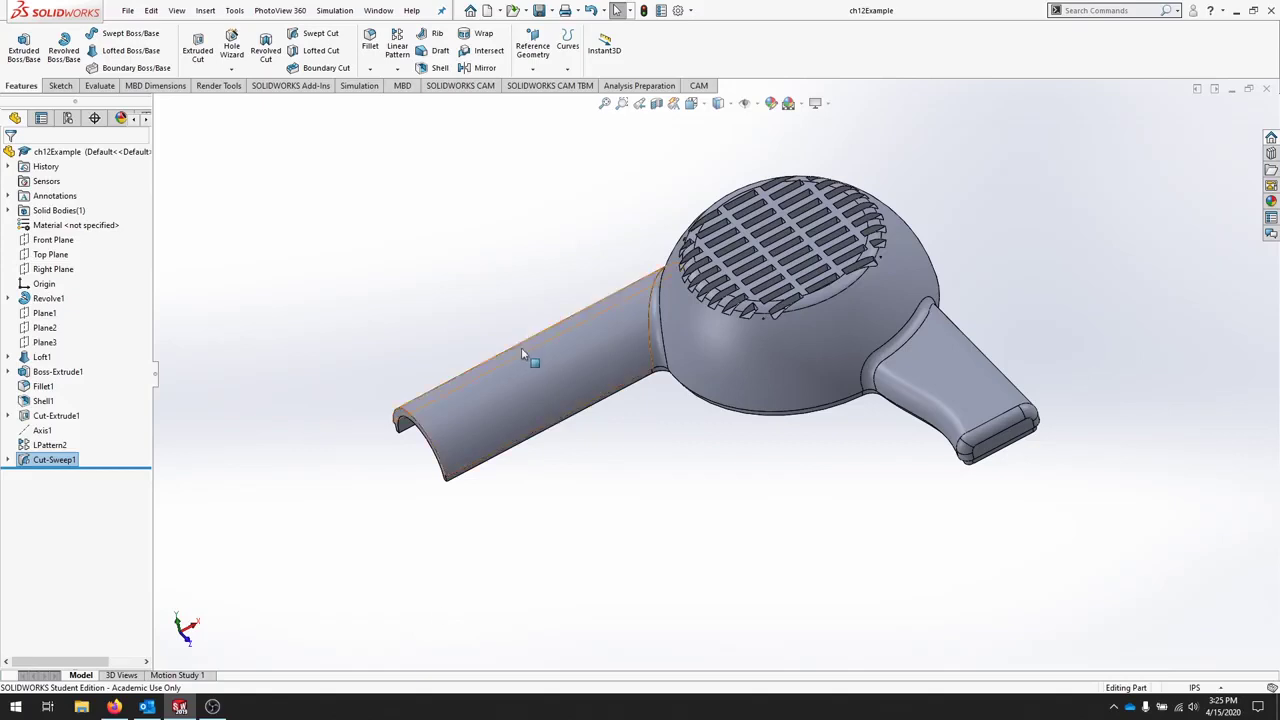
- Apply the blue high gloss plastic appearance from the Plastic High Gloss library to the whole hair-dryer part
{"action": "left_click", "coordinate": [218, 85]}
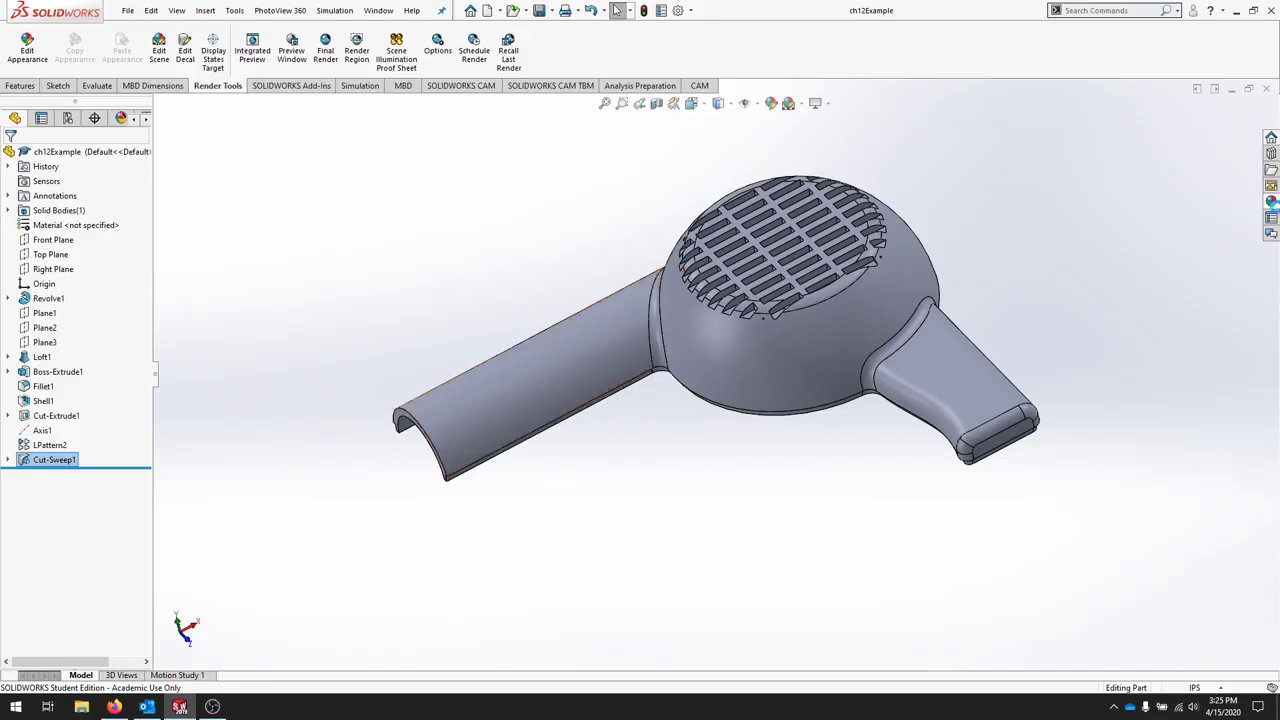
{"action": "left_click", "coordinate": [1271, 201]}
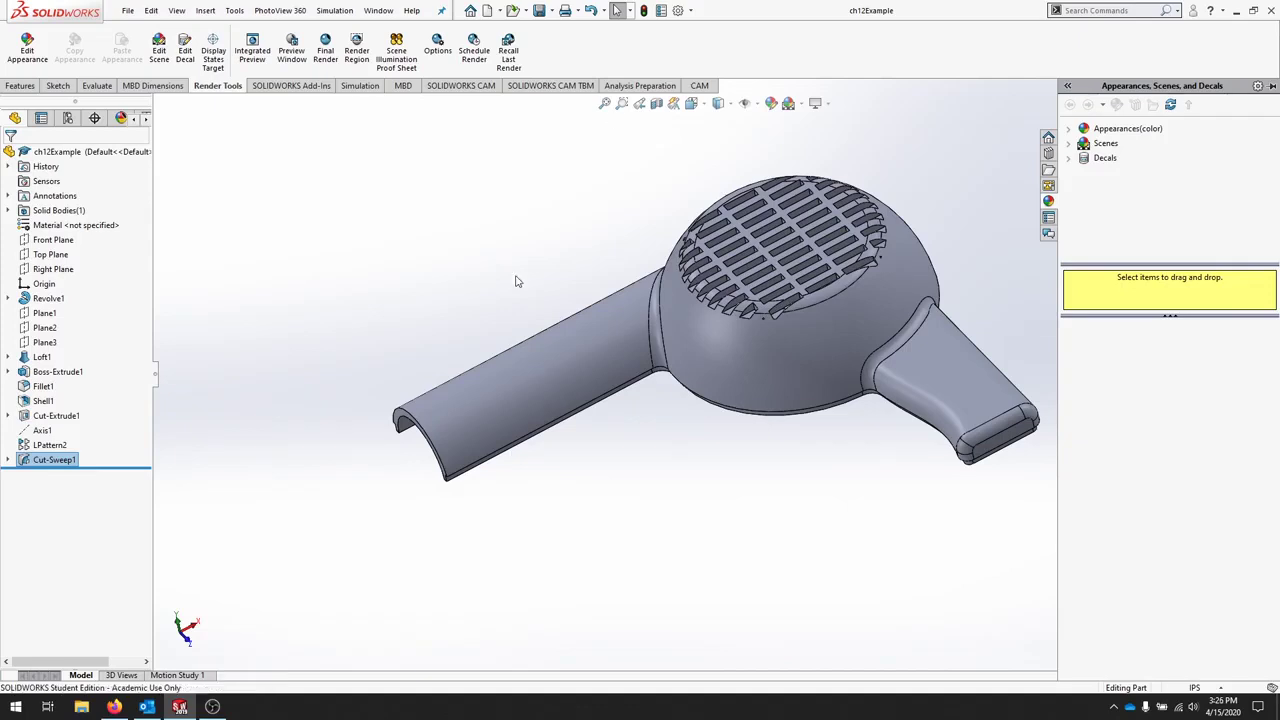
{"action": "left_click", "coordinate": [1070, 130]}
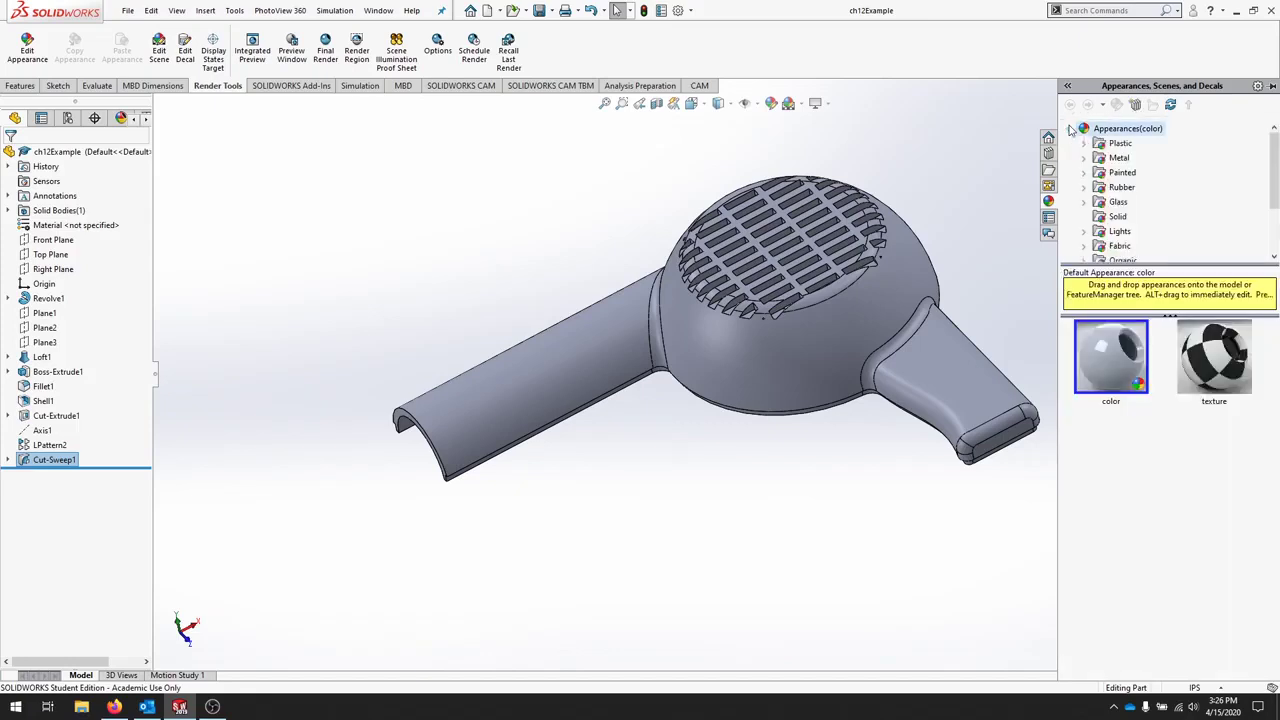
{"action": "left_click", "coordinate": [1085, 145]}
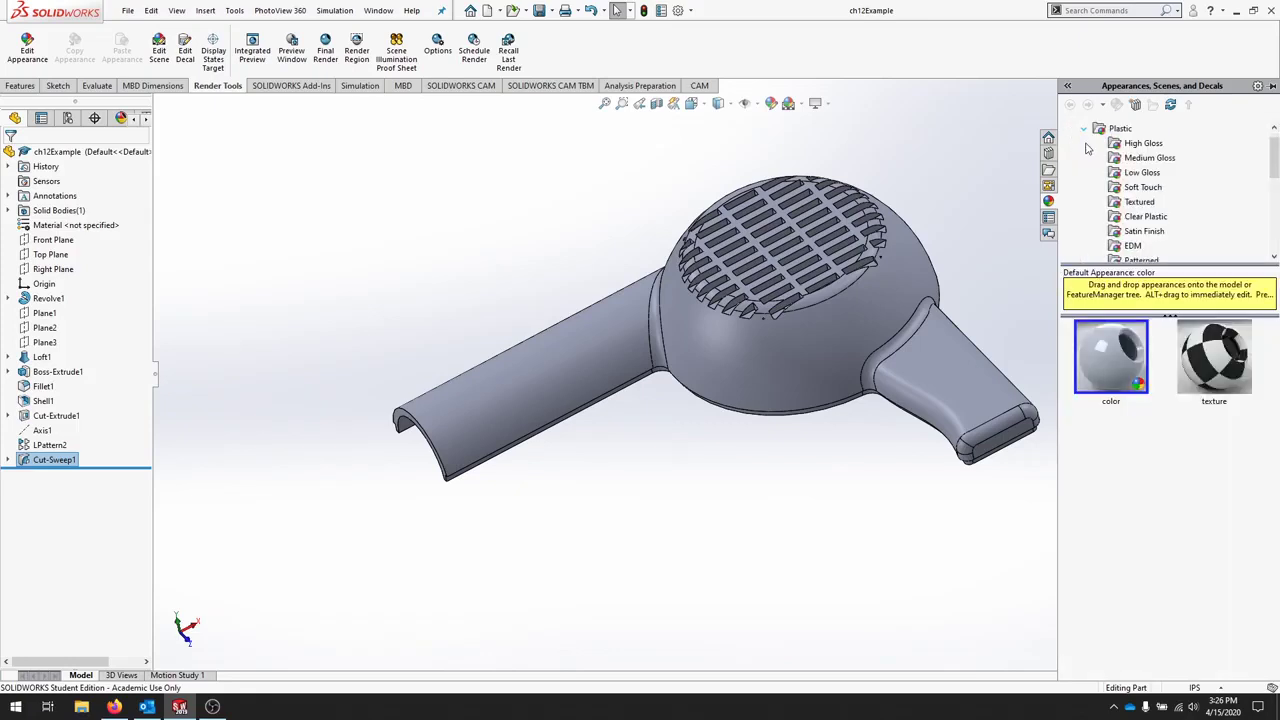
{"action": "left_click", "coordinate": [1145, 146]}
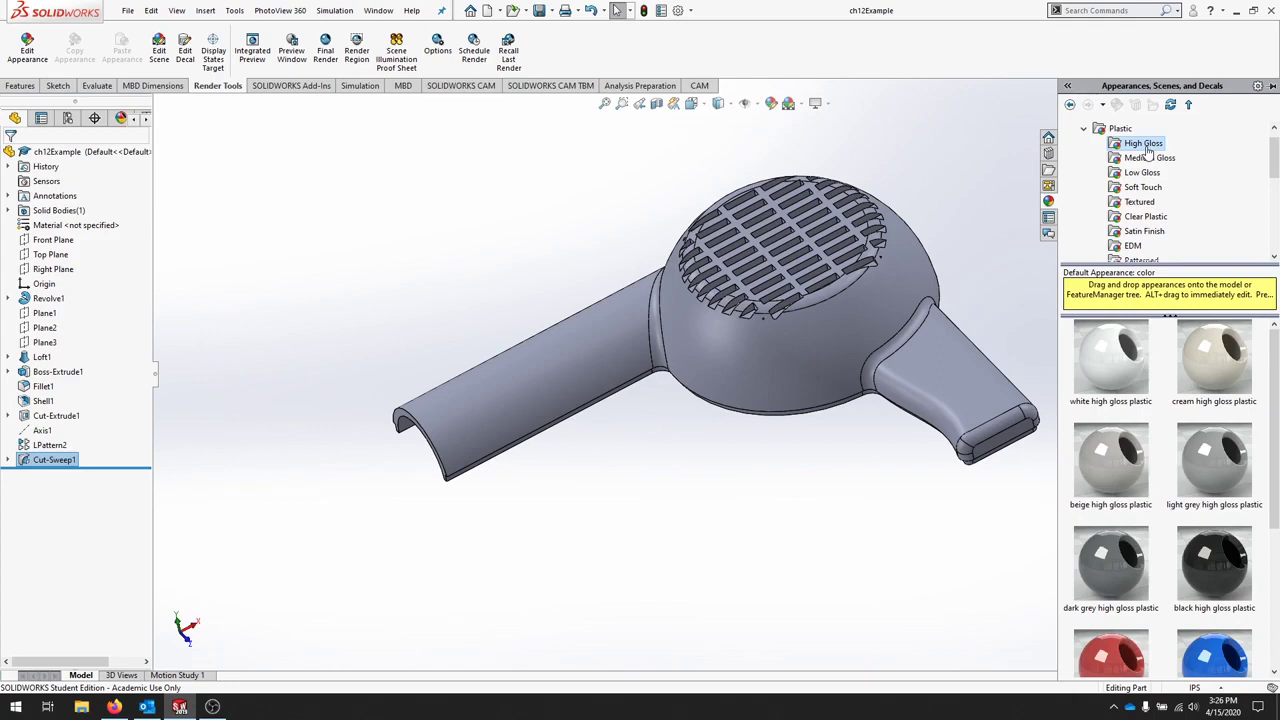
{"action": "double_click", "coordinate": [1218, 645]}
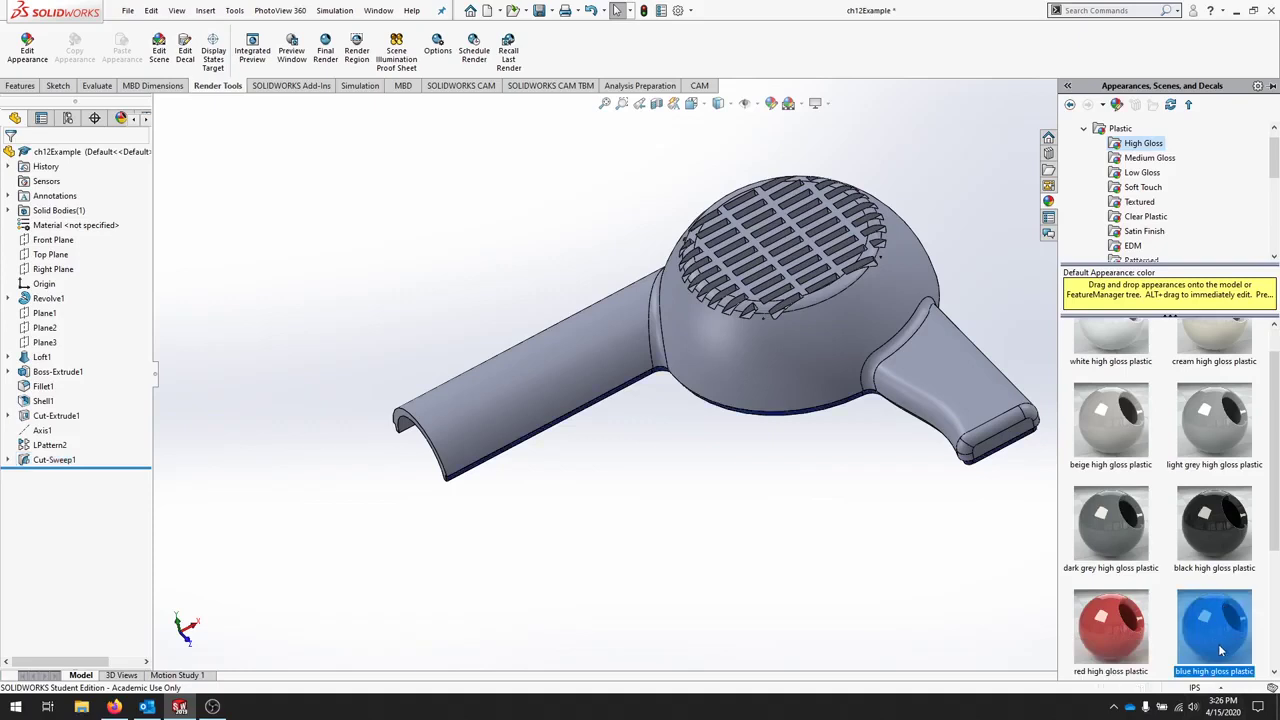
{"action": "mouse_move", "coordinate": [1213, 638]}
{"action": "left_click_drag", "start_coordinate": [1213, 638], "coordinate": [733, 417]}
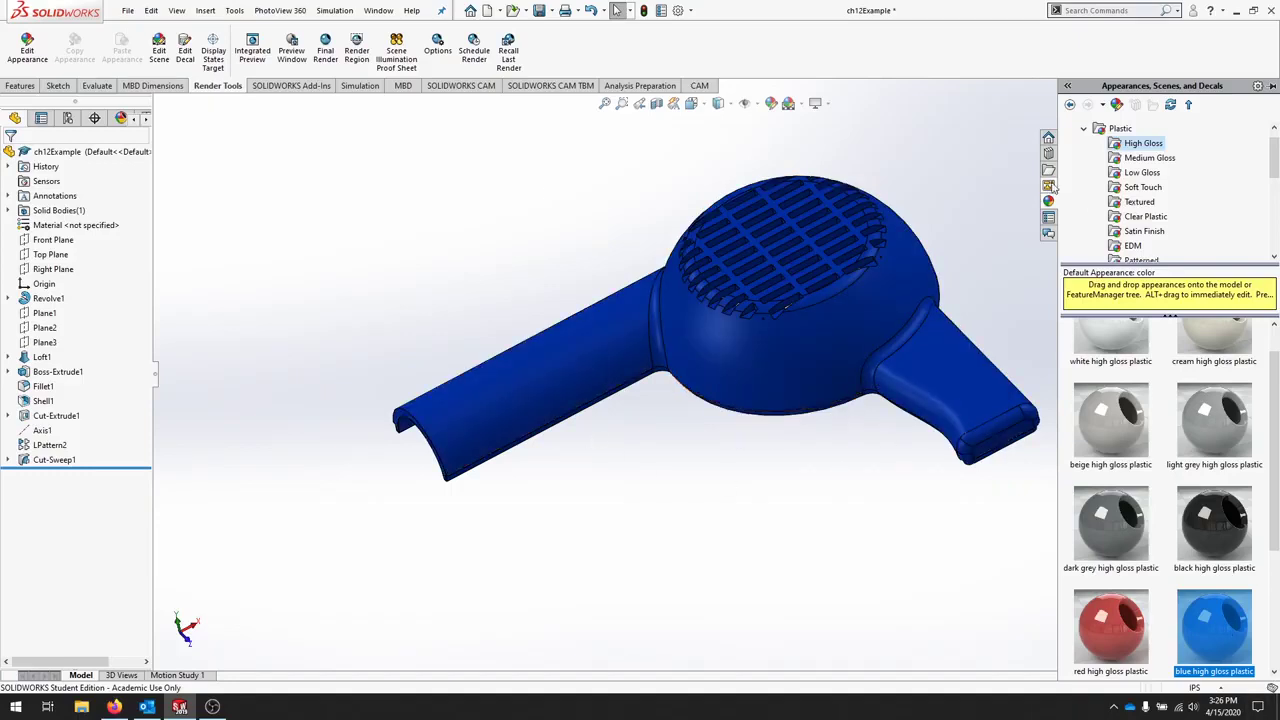
- Apply the 3 Point Faded scene from the Basic Scenes library to the model's background
{"action": "left_click", "coordinate": [1083, 128]}
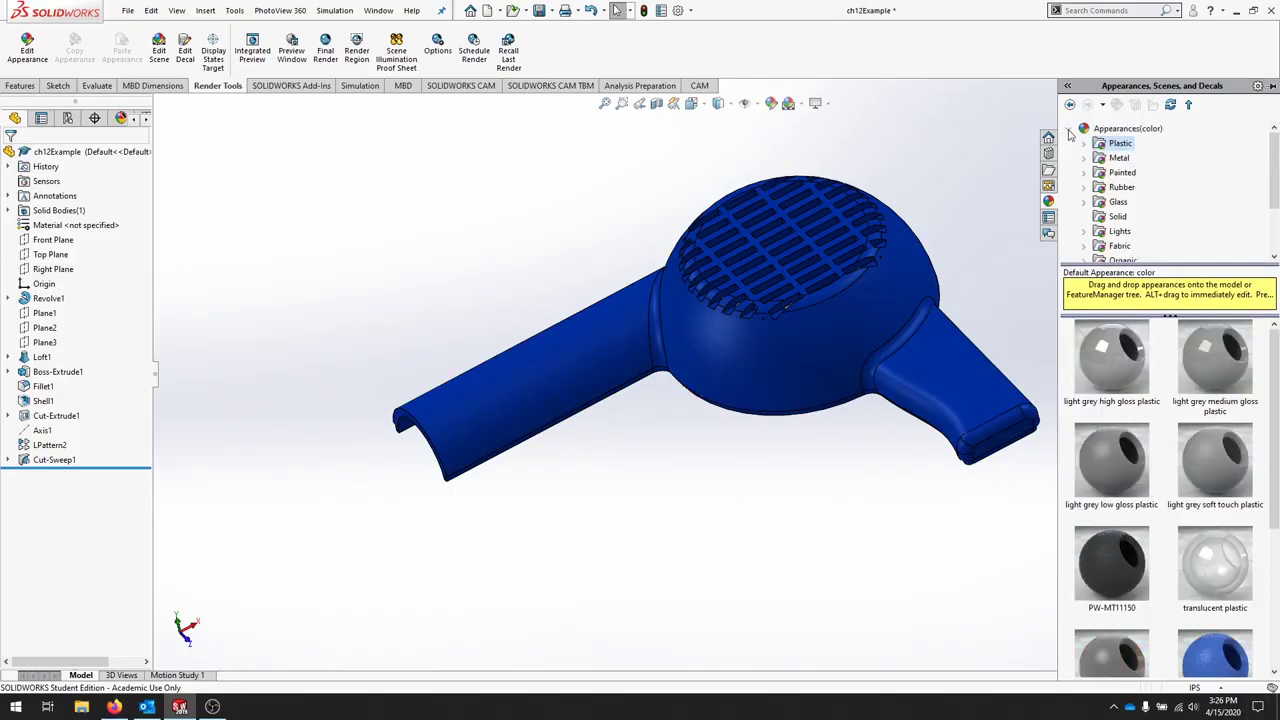
{"action": "left_click", "coordinate": [1068, 128]}
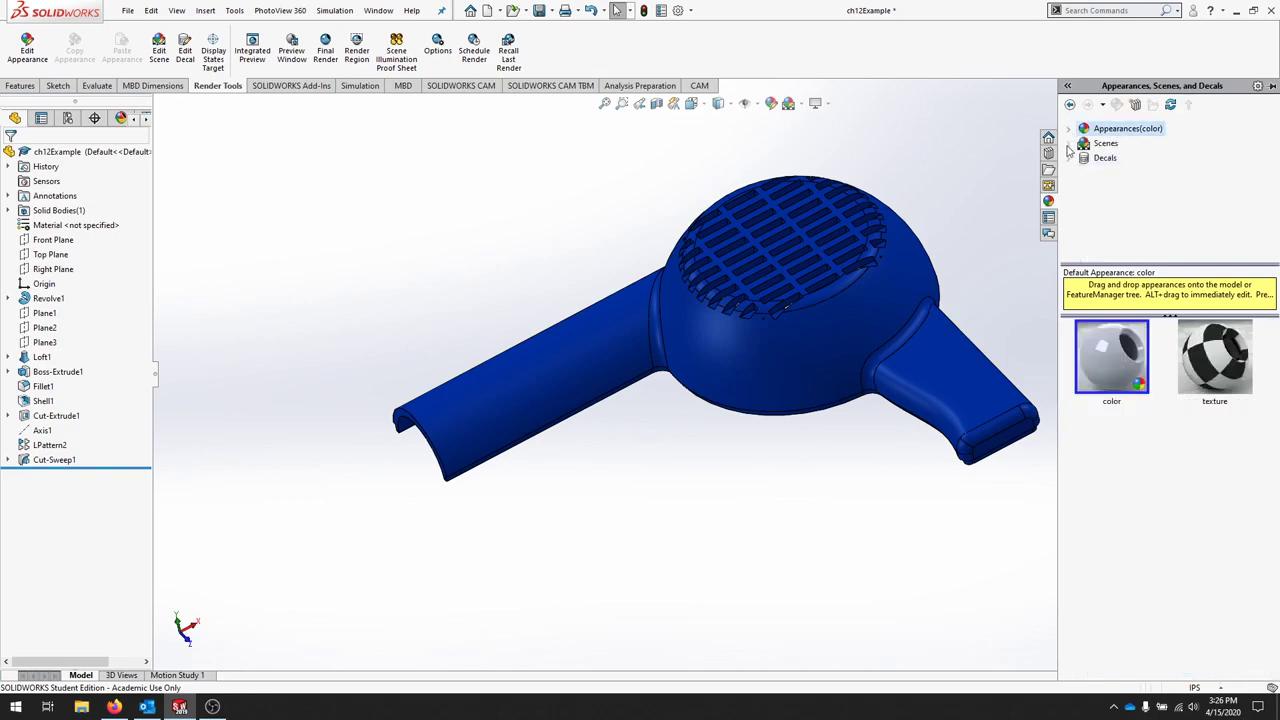
{"action": "left_click", "coordinate": [1068, 144]}
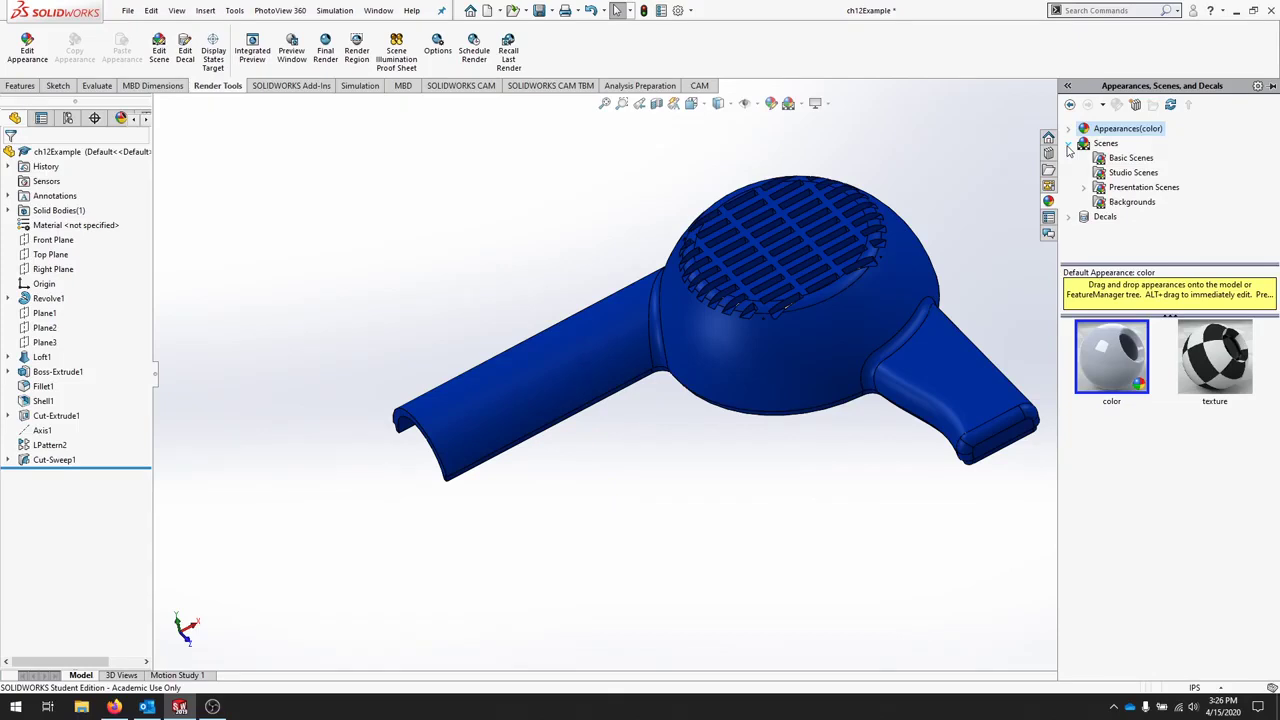
{"action": "left_click", "coordinate": [1130, 158]}
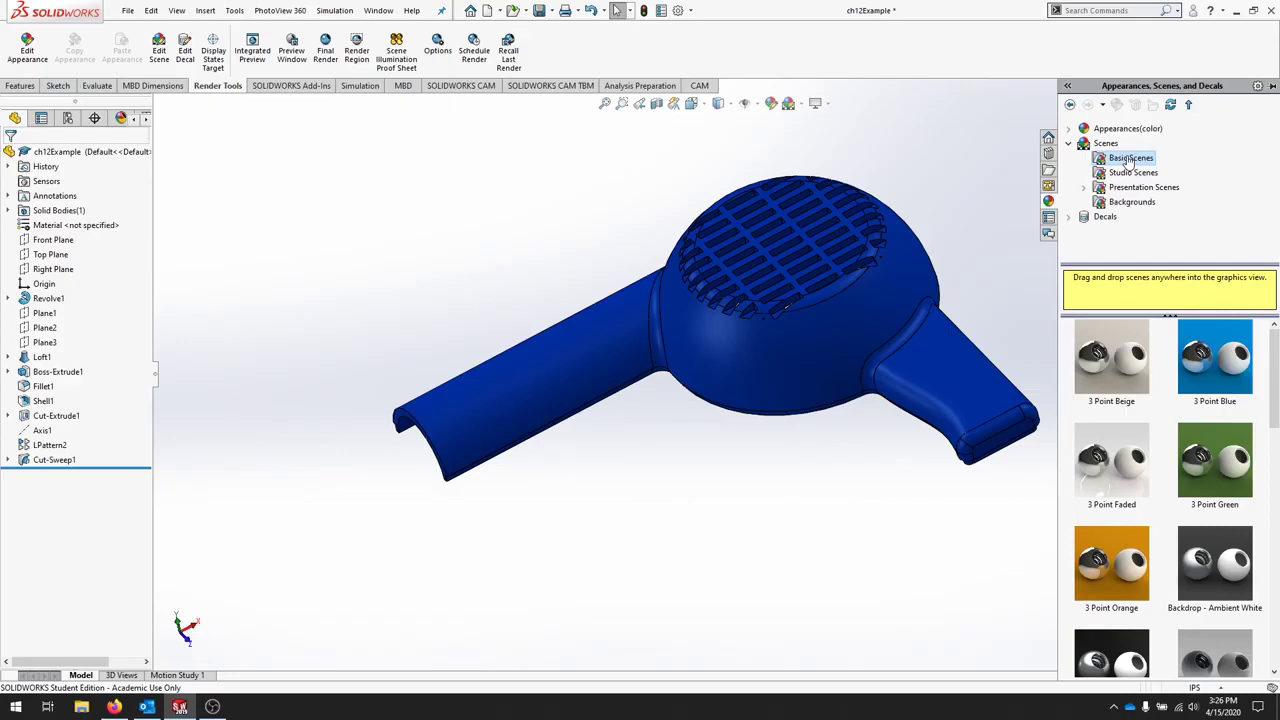
{"action": "left_click", "coordinate": [1122, 482]}
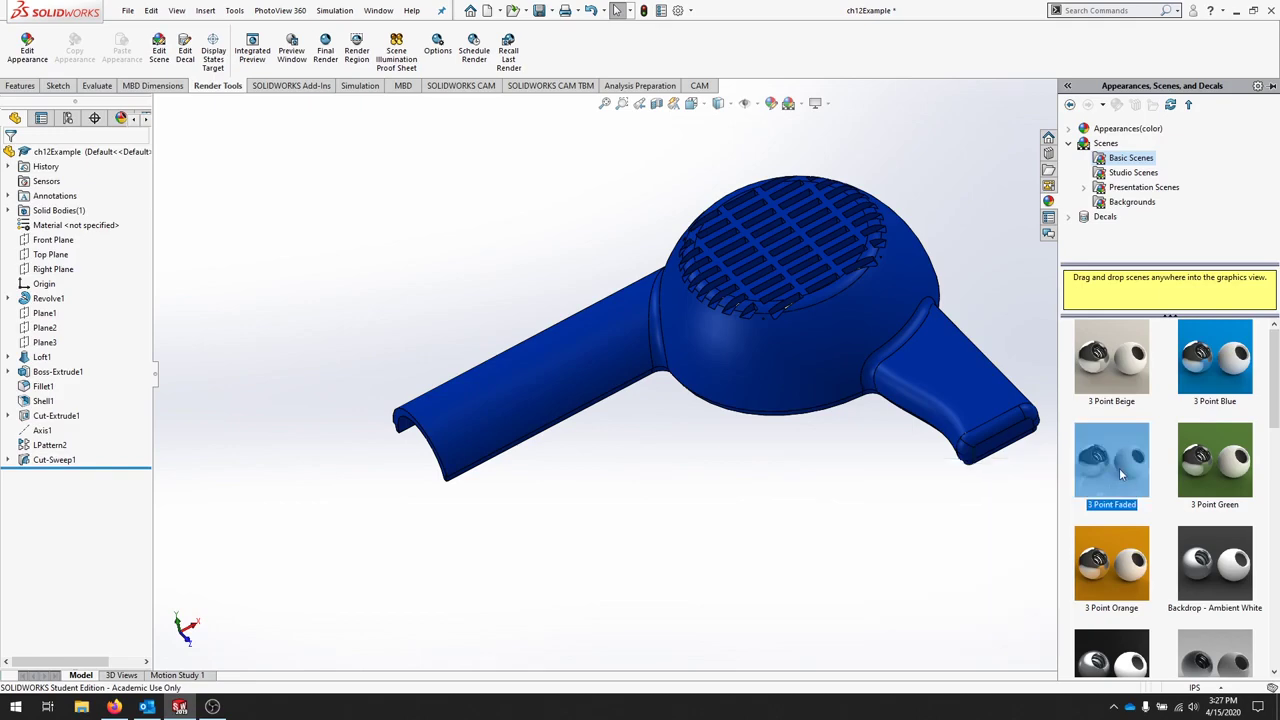
{"action": "left_click_drag", "start_coordinate": [1128, 460], "coordinate": [866, 465]}
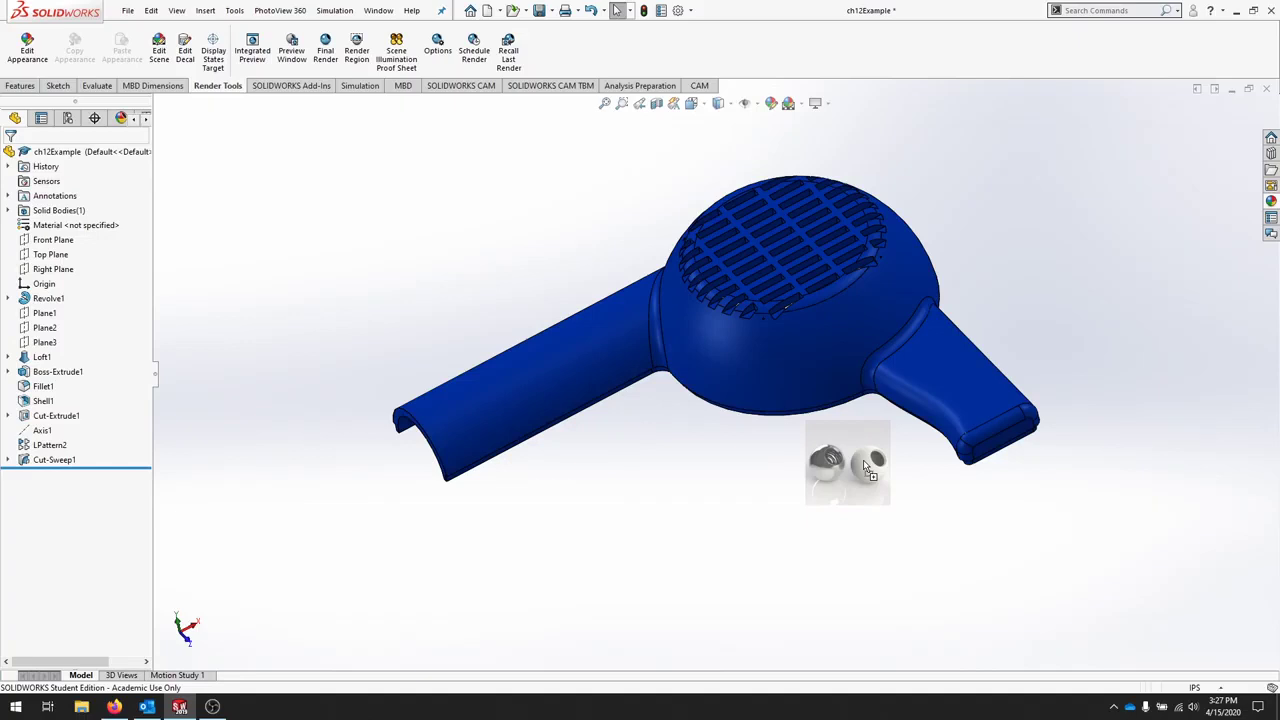
{"action": "left_click_drag", "start_coordinate": [866, 465], "coordinate": [866, 466]}
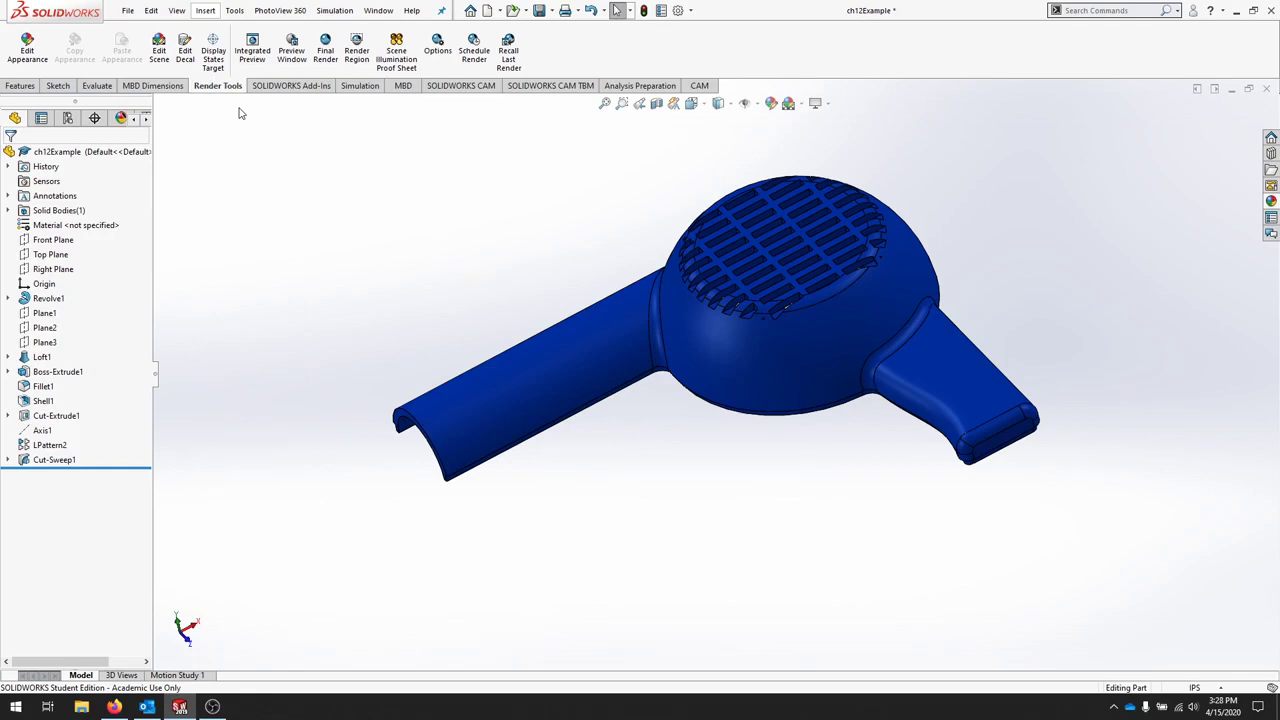
- Review the PhotoView 360 output image and render quality options, orient the hair dryer for the rendering, and accept the options
{"action": "left_click", "coordinate": [437, 45]}
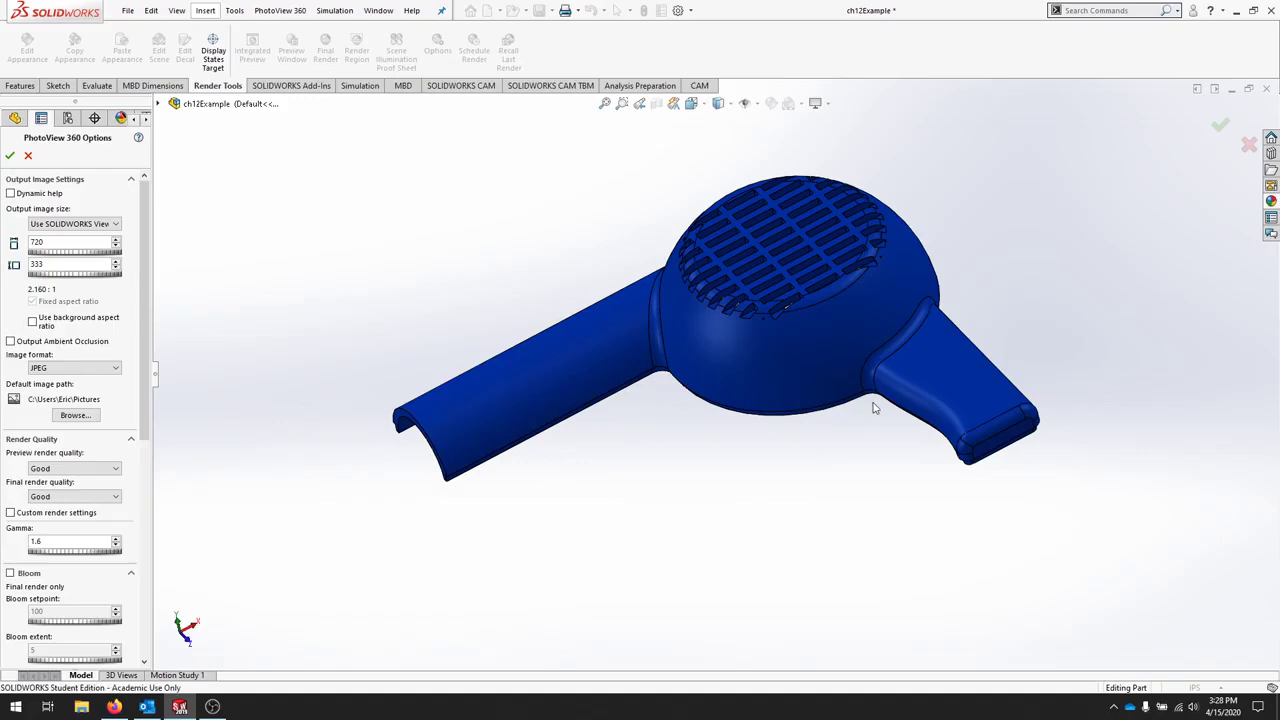
{"action": "middle_click_drag", "start_coordinate": [874, 403], "coordinate": [804, 336]}
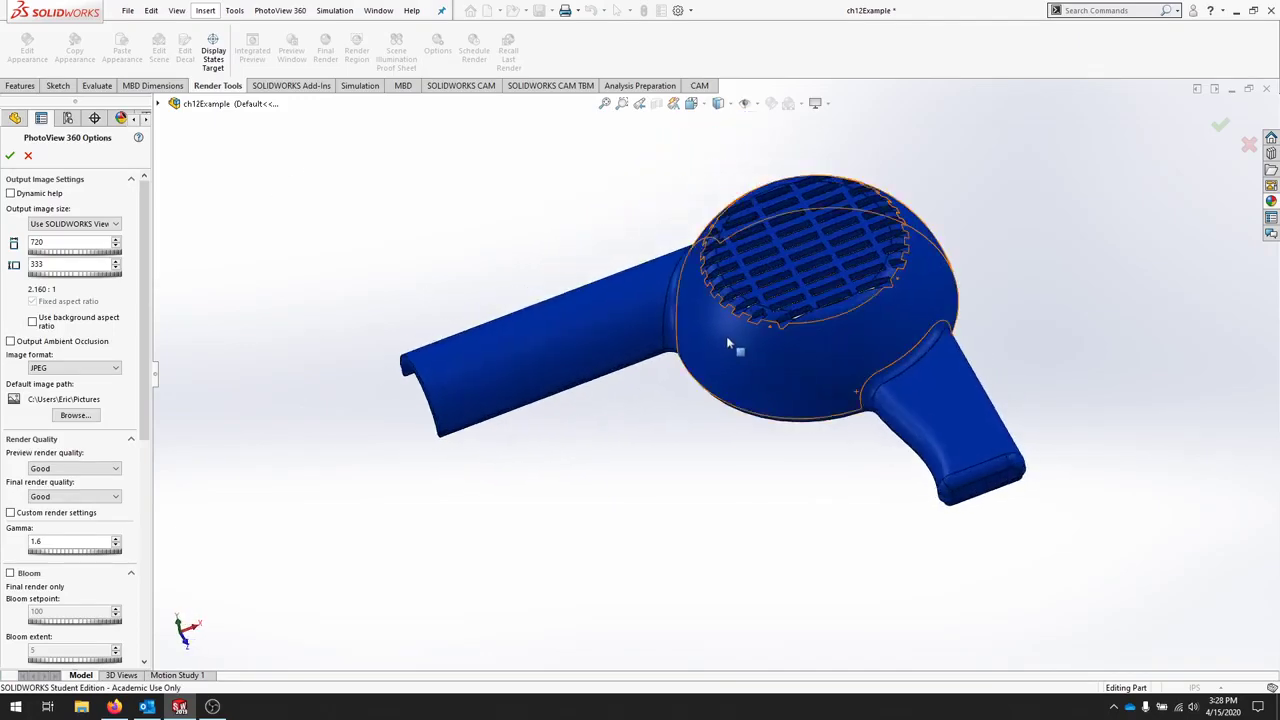
{"action": "middle_click_drag", "start_coordinate": [727, 337], "coordinate": [774, 346]}
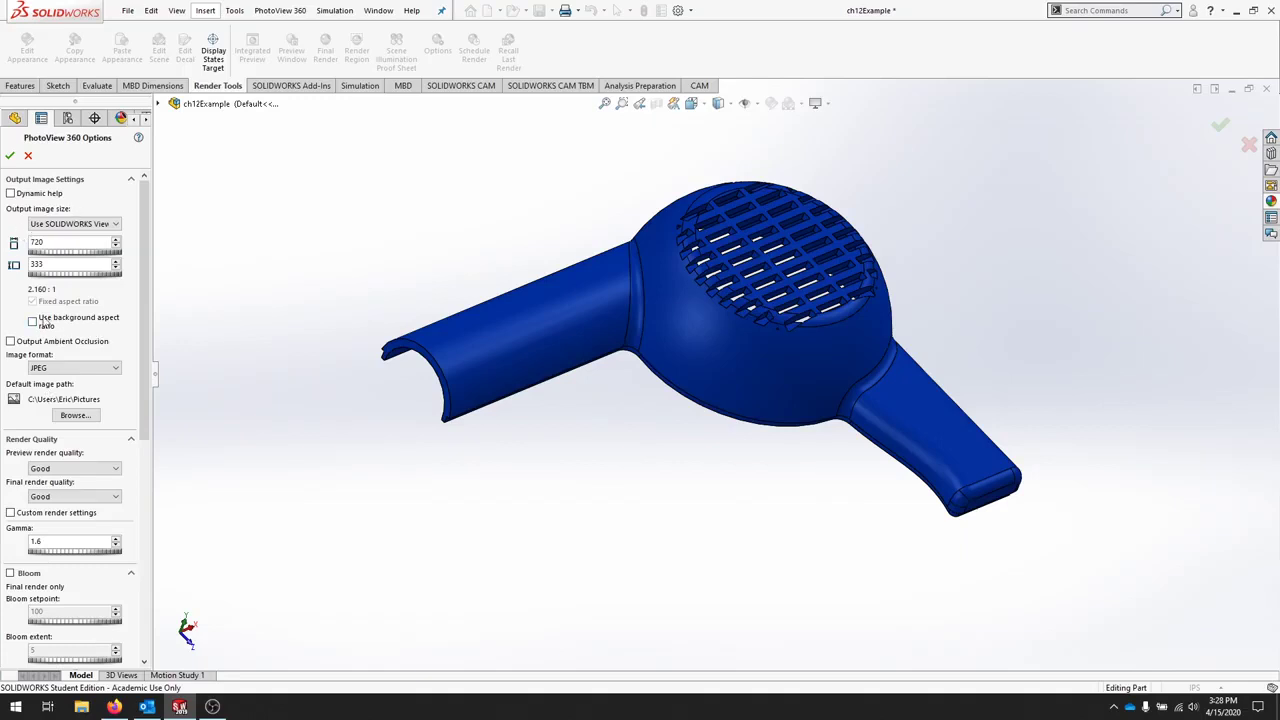
{"action": "left_click_drag", "start_coordinate": [145, 403], "coordinate": [144, 188]}
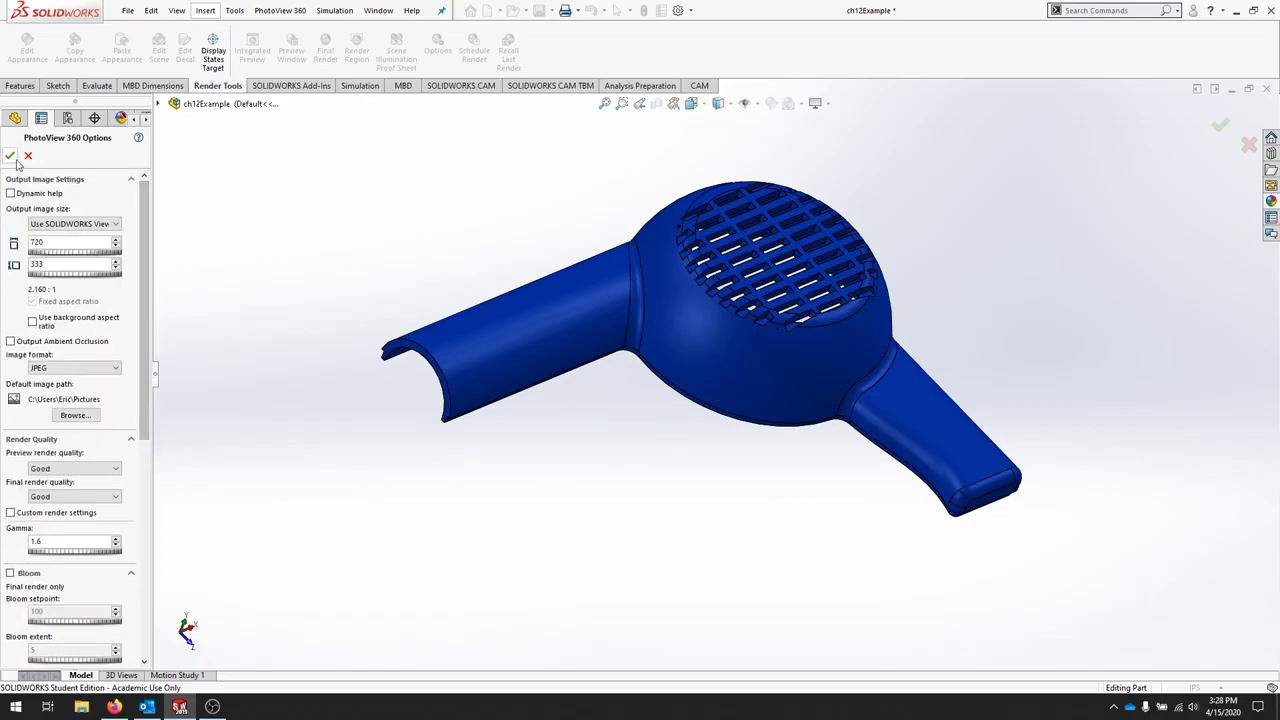
{"action": "left_click", "coordinate": [9, 155]}
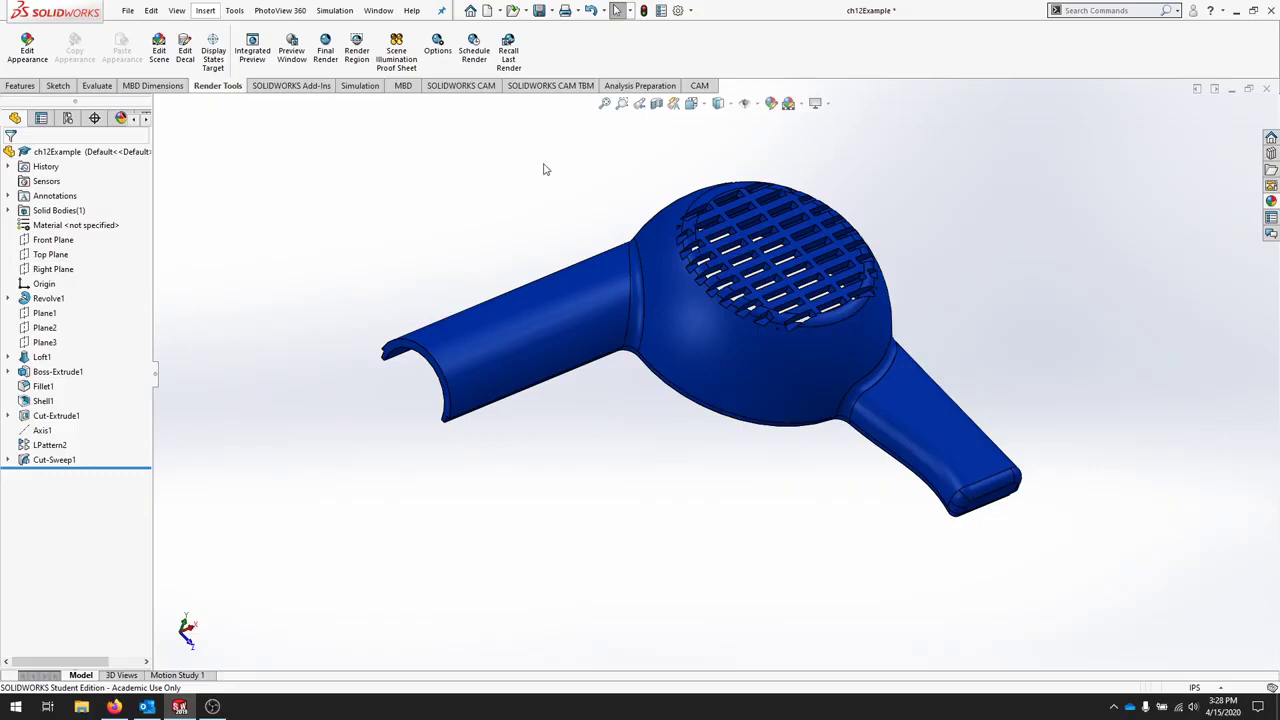
- Run a final render of the hair dryer without camera or perspective and inspect the rendered image up close
{"action": "left_click", "coordinate": [324, 57]}
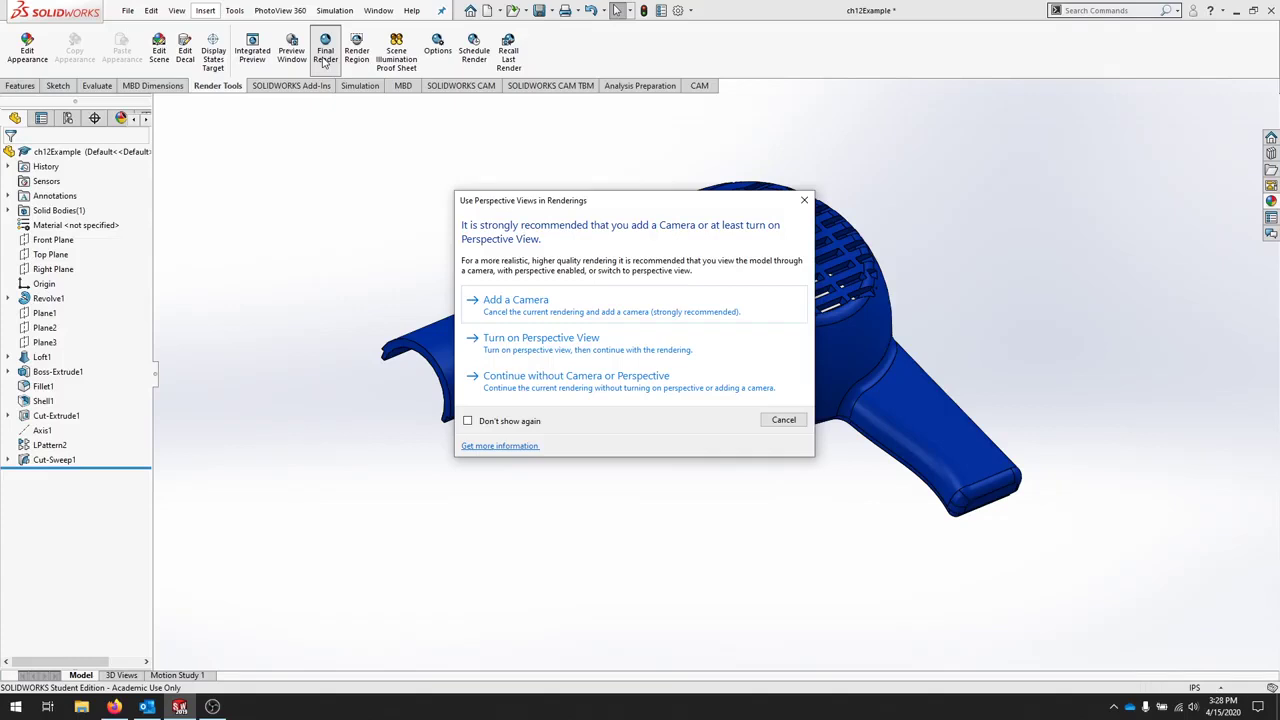
{"action": "left_click", "coordinate": [568, 393]}
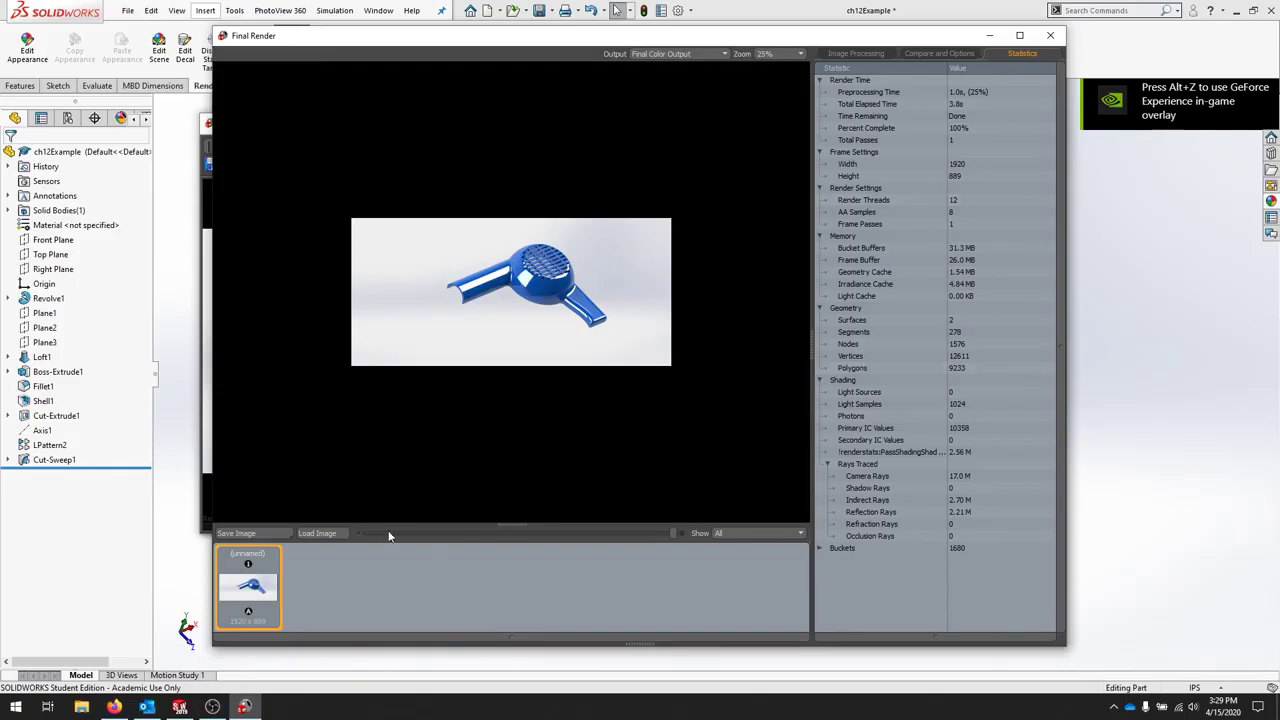
{"action": "scroll", "coordinate": [613, 291], "scroll_direction": "up", "scroll_amount": 3}
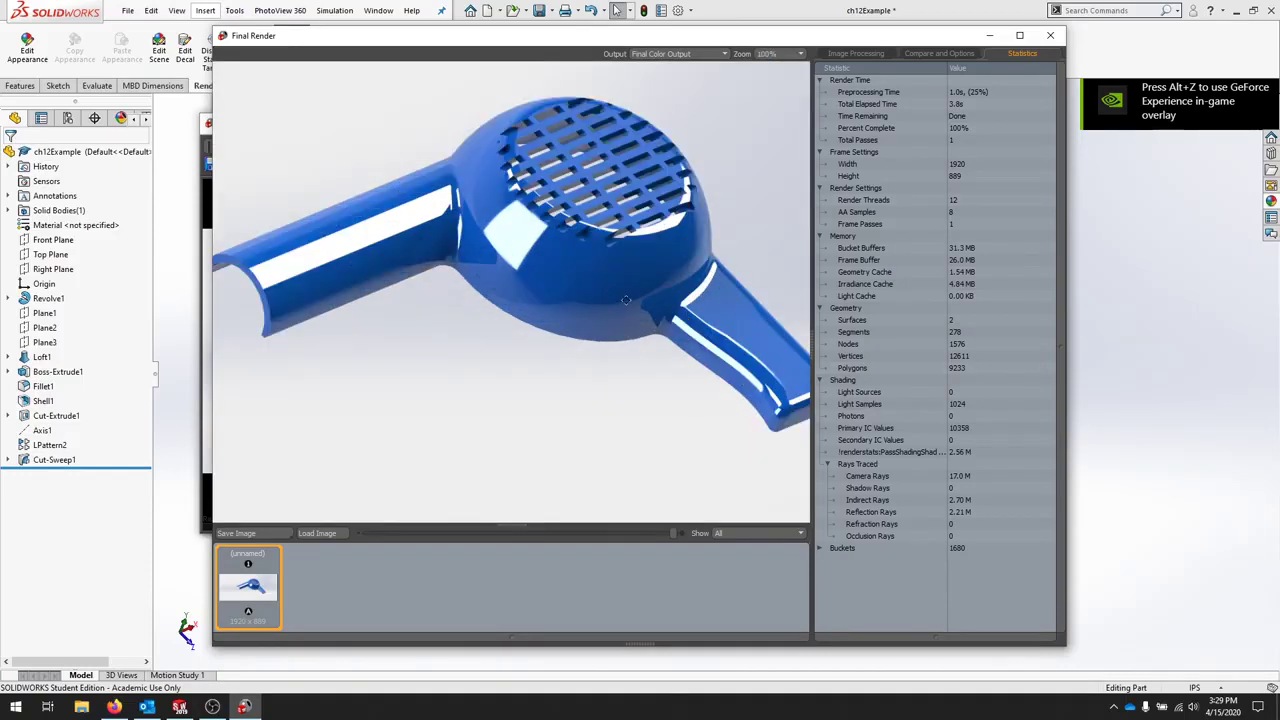
{"action": "scroll", "coordinate": [595, 299], "scroll_direction": "down", "scroll_amount": 3}
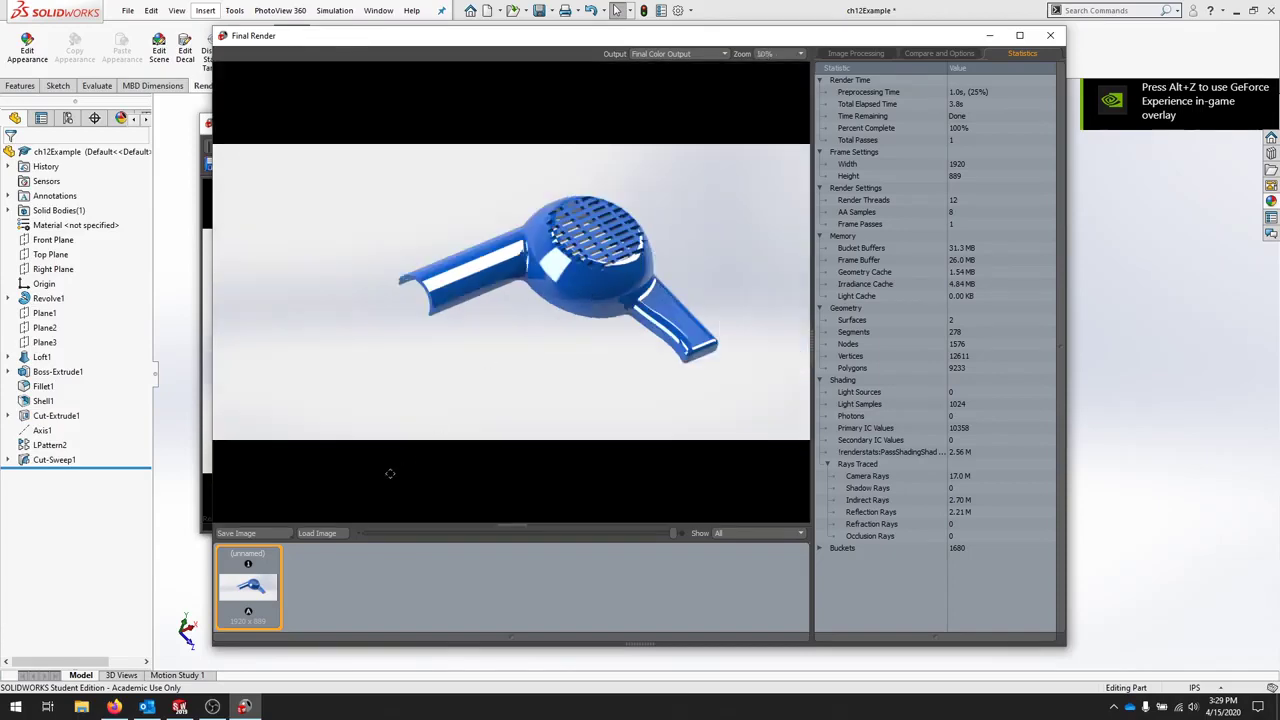
- Save the rendered image as the JPEG file ch12Example in the SWPArts folder on the Desktop
{"action": "left_click", "coordinate": [252, 533]}
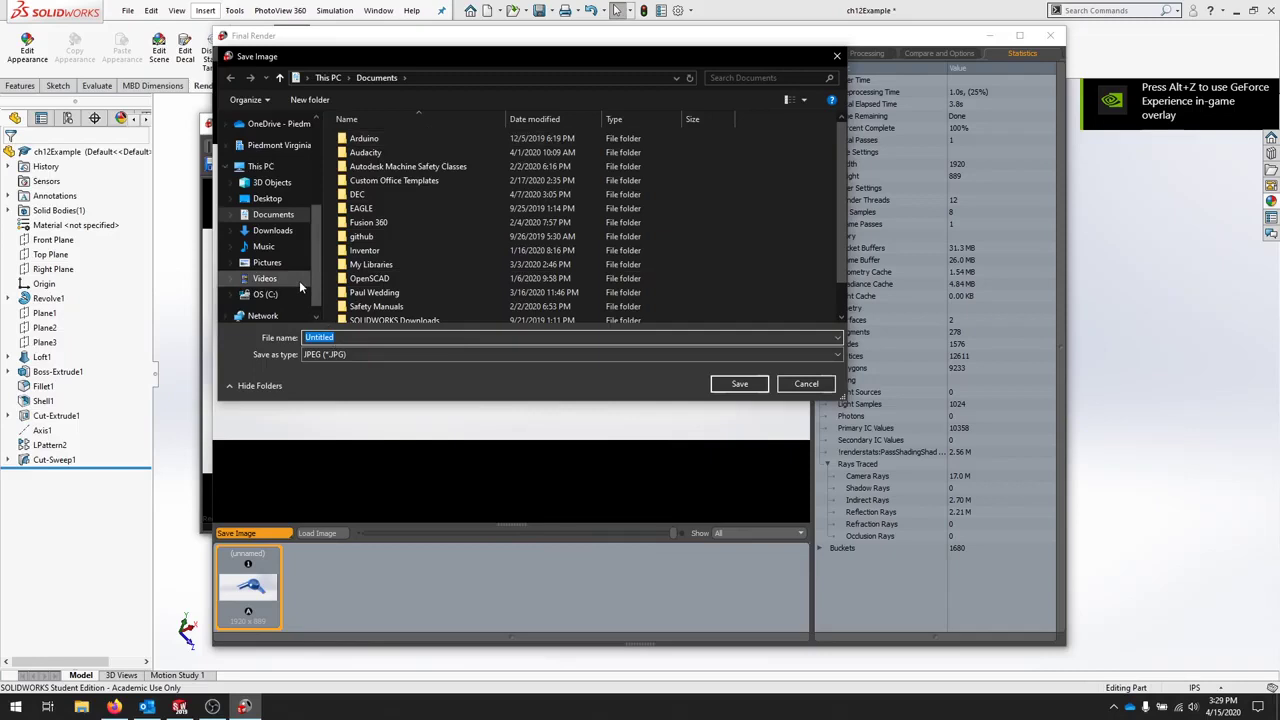
{"action": "left_click", "coordinate": [279, 200]}
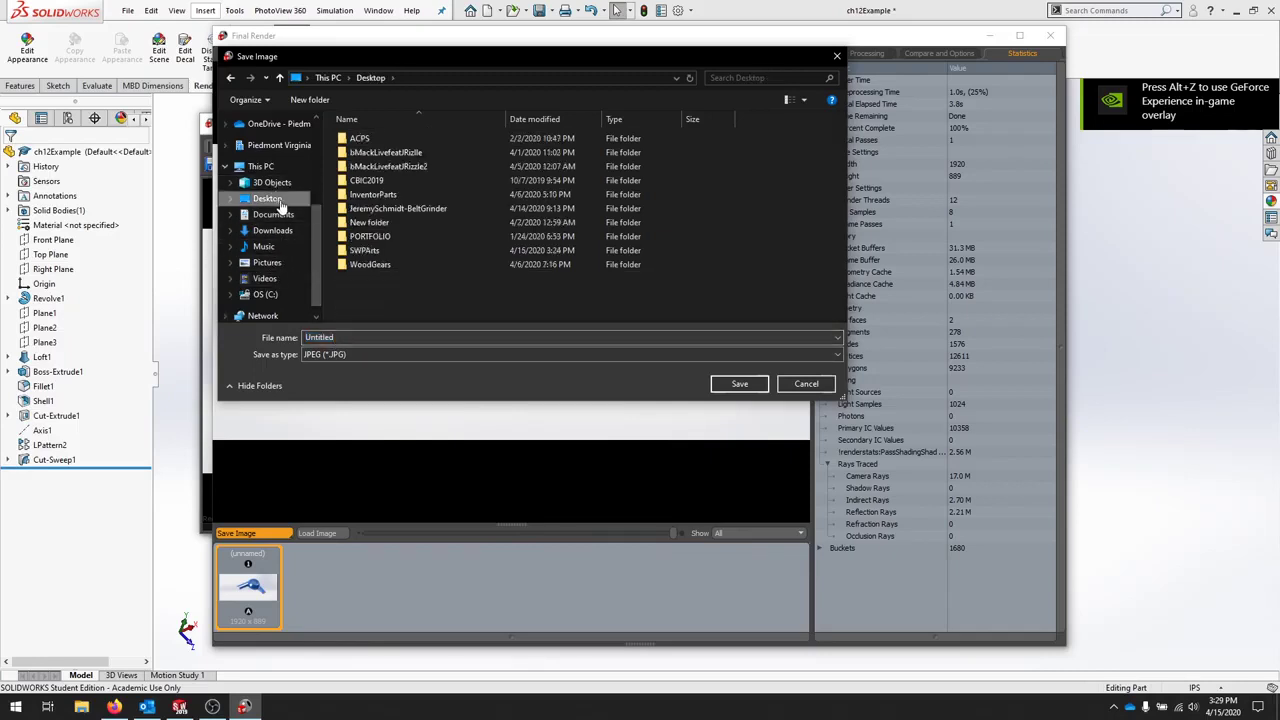
{"action": "double_click", "coordinate": [380, 250]}
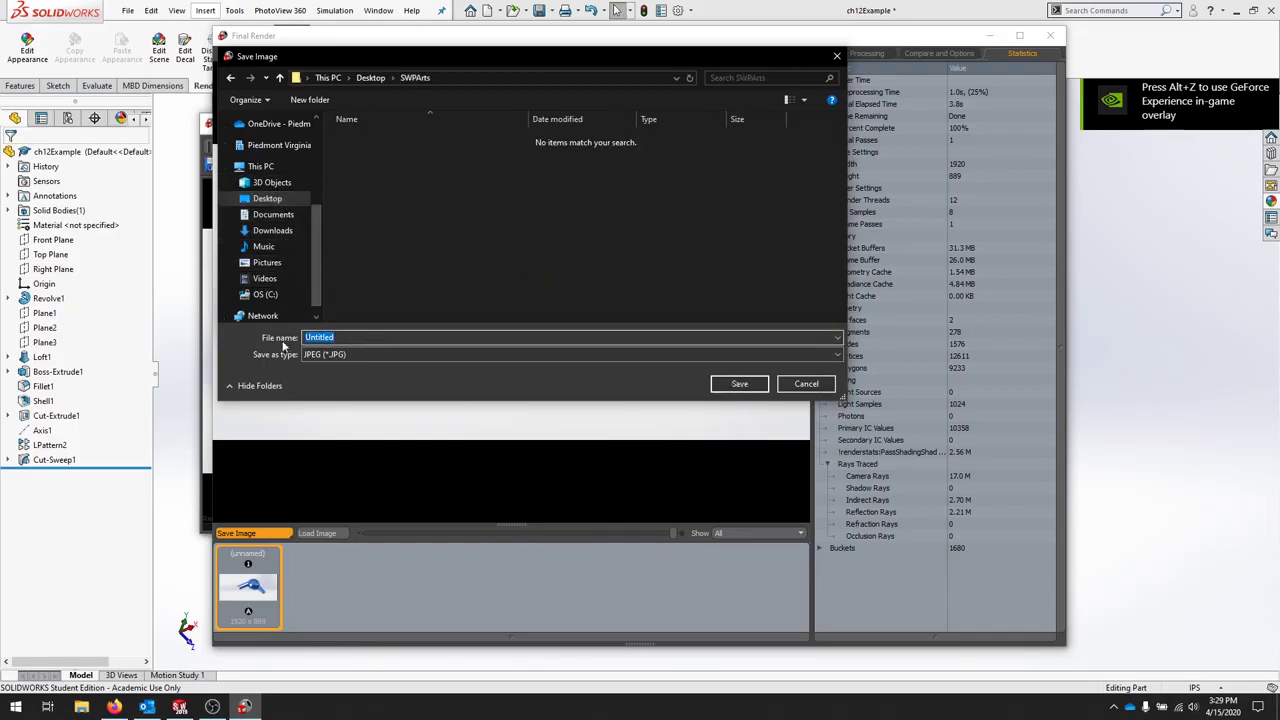
{"action": "type", "text": "ch12Example"}
{"action": "left_click", "coordinate": [739, 384]}
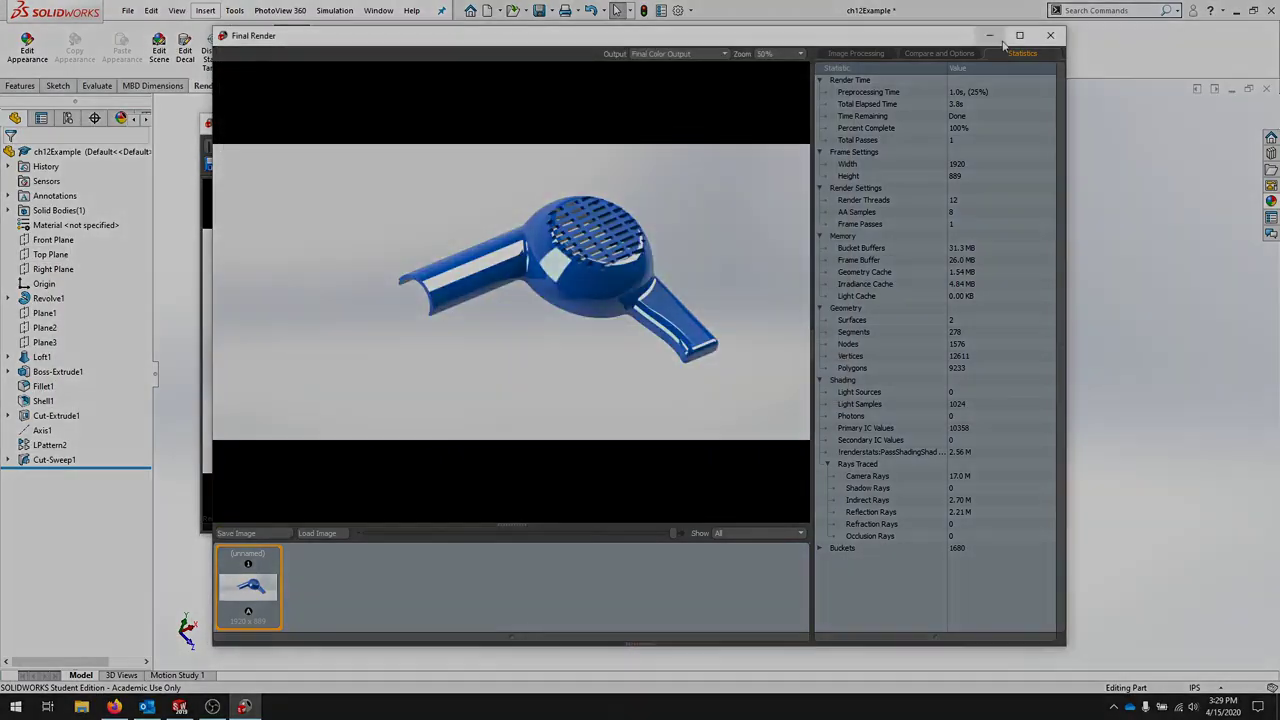